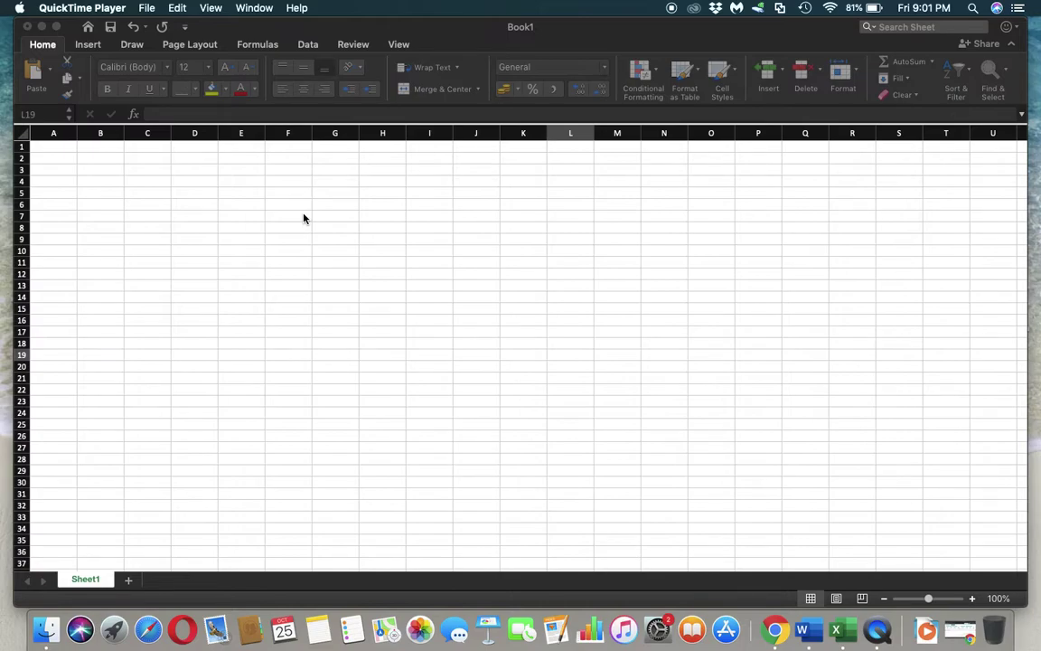
Select cell E4, then rows 1, 4, 7 and 9, then columns A through D
click(219, 191)
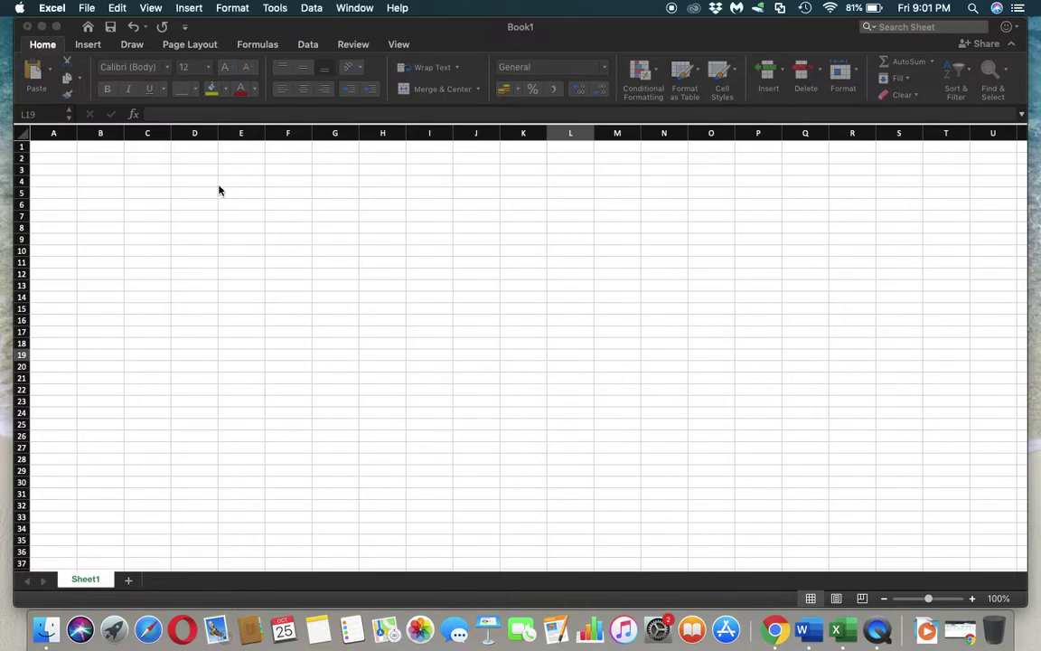
click(220, 185)
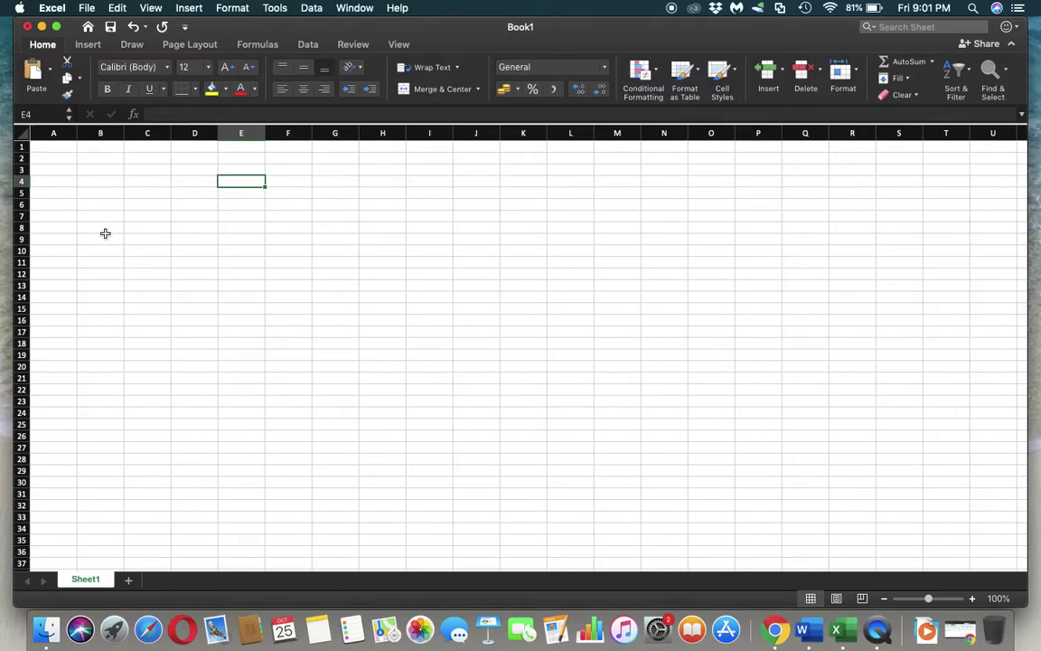
click(20, 146)
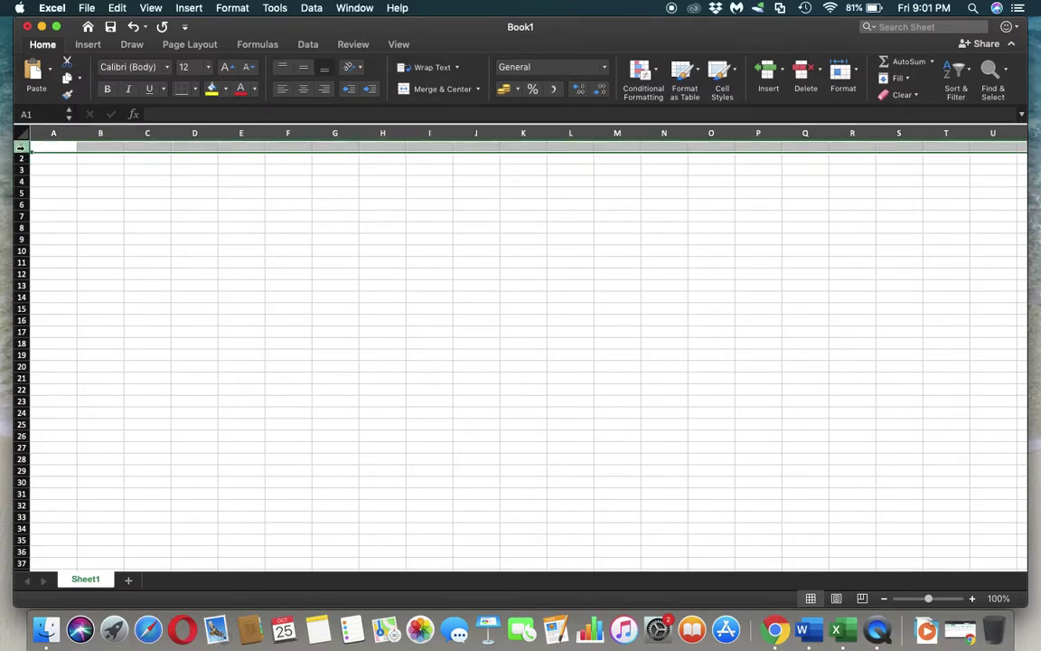
click(20, 181)
click(20, 216)
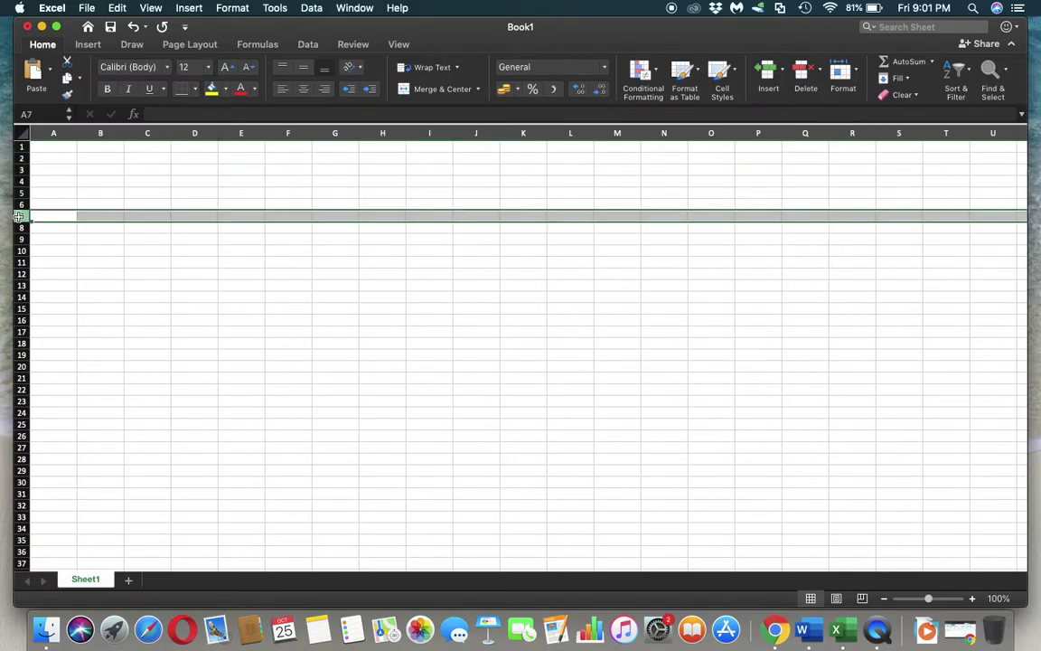
click(20, 238)
click(53, 133)
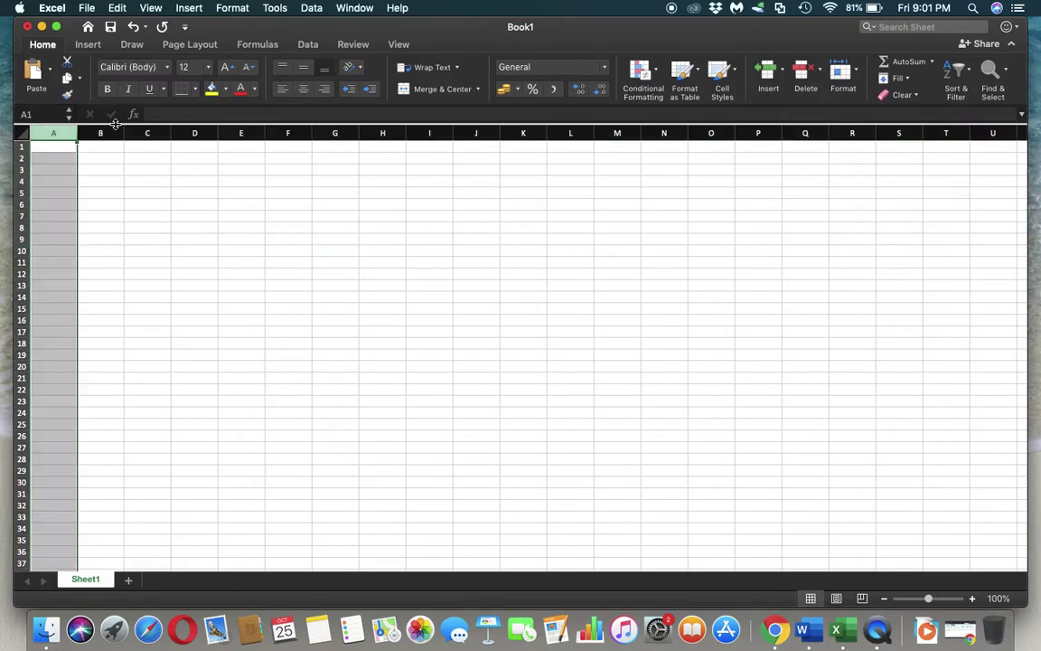
click(100, 133)
click(147, 132)
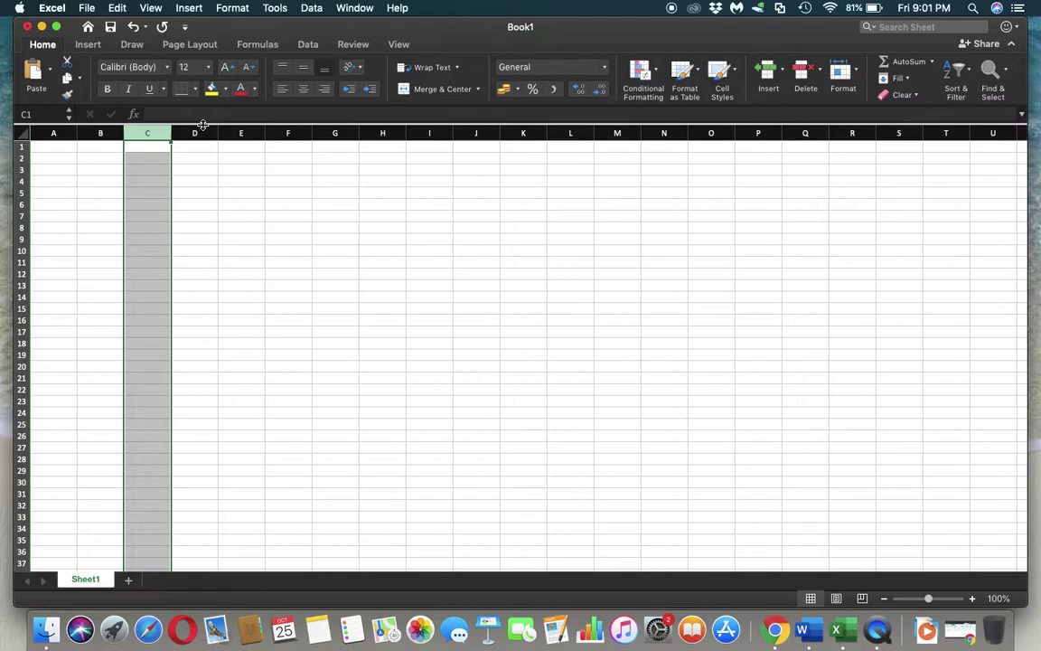
click(193, 132)
Select single cells C3, C4, D4, B4, B2, A3 and A4, returning to A1
click(140, 169)
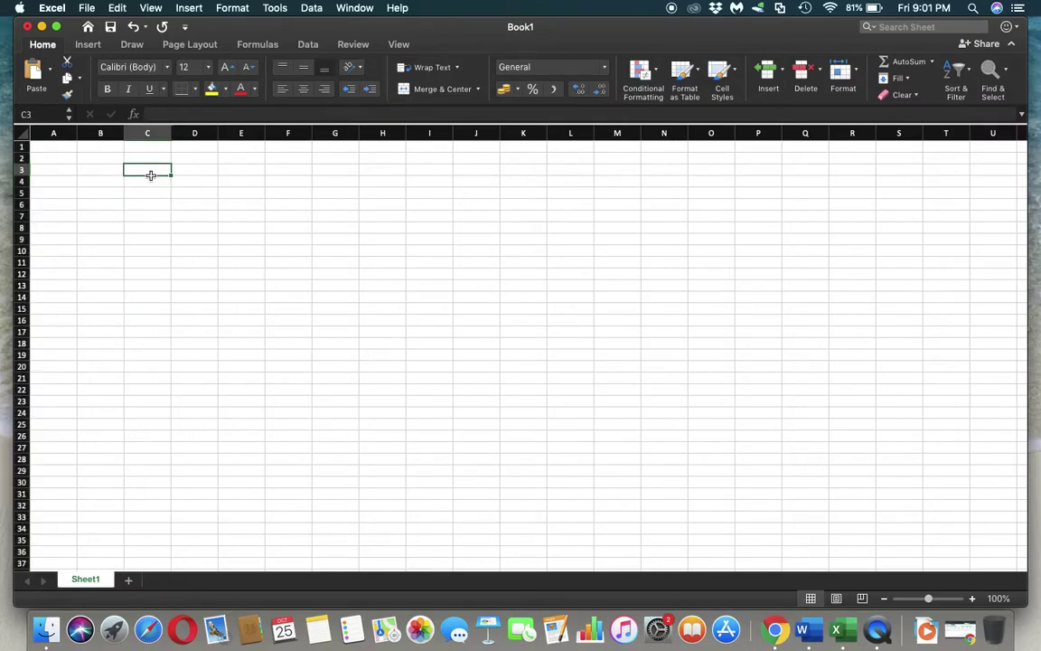
click(85, 180)
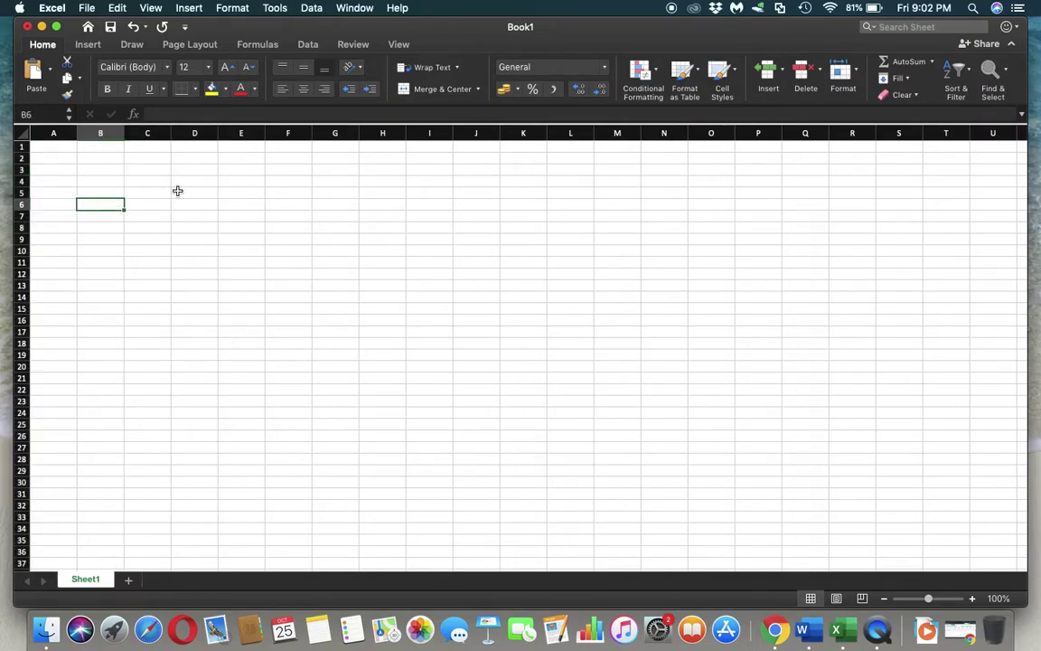
click(145, 179)
click(204, 179)
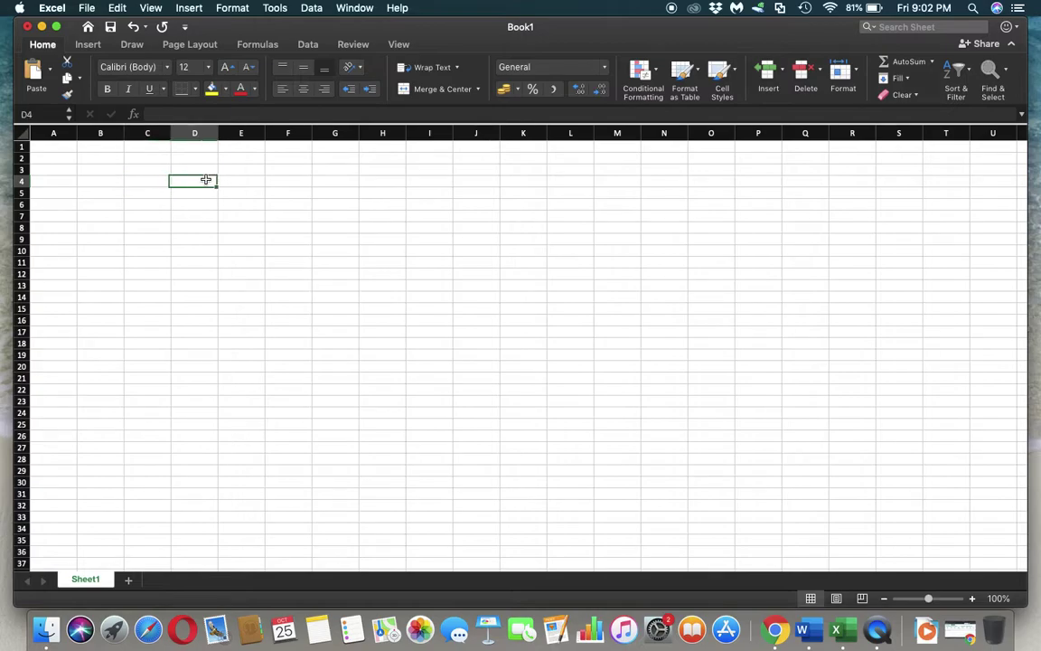
click(87, 178)
click(93, 158)
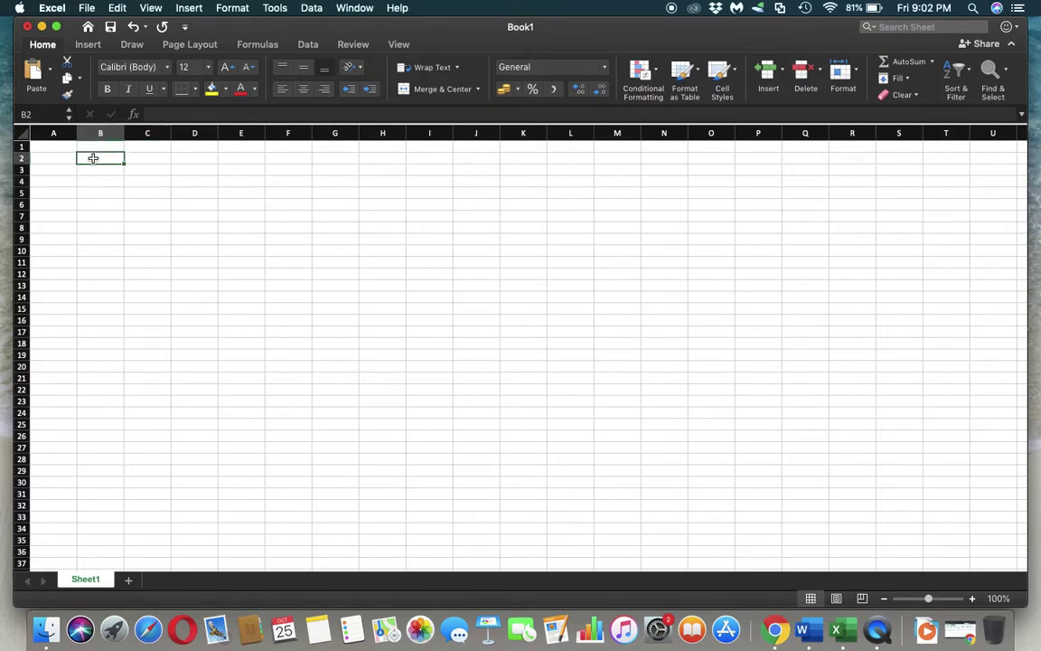
click(42, 175)
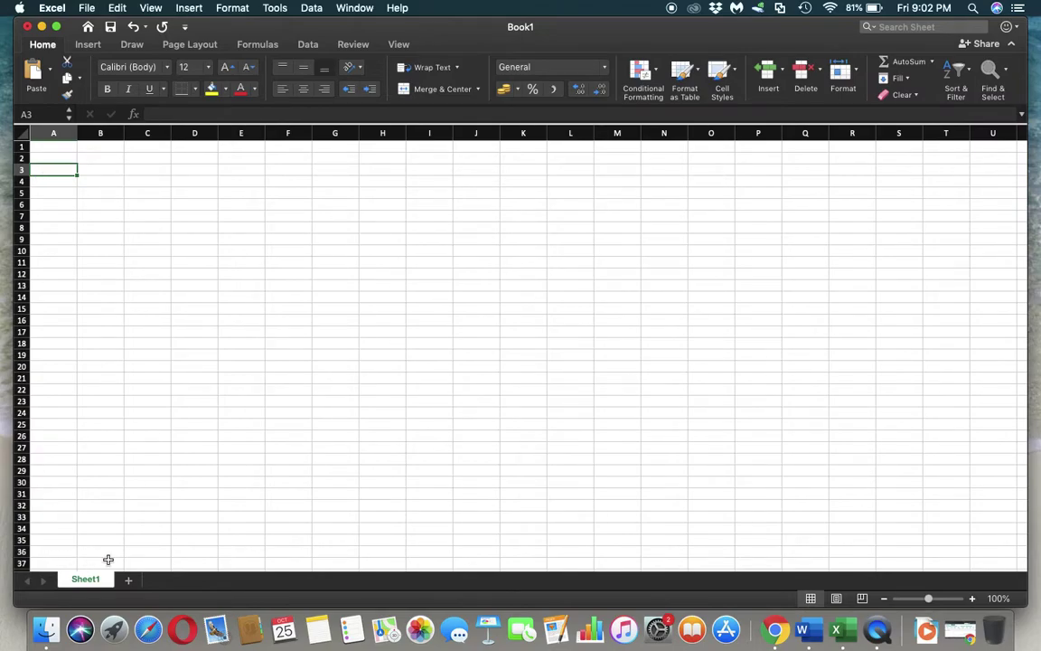
click(53, 147)
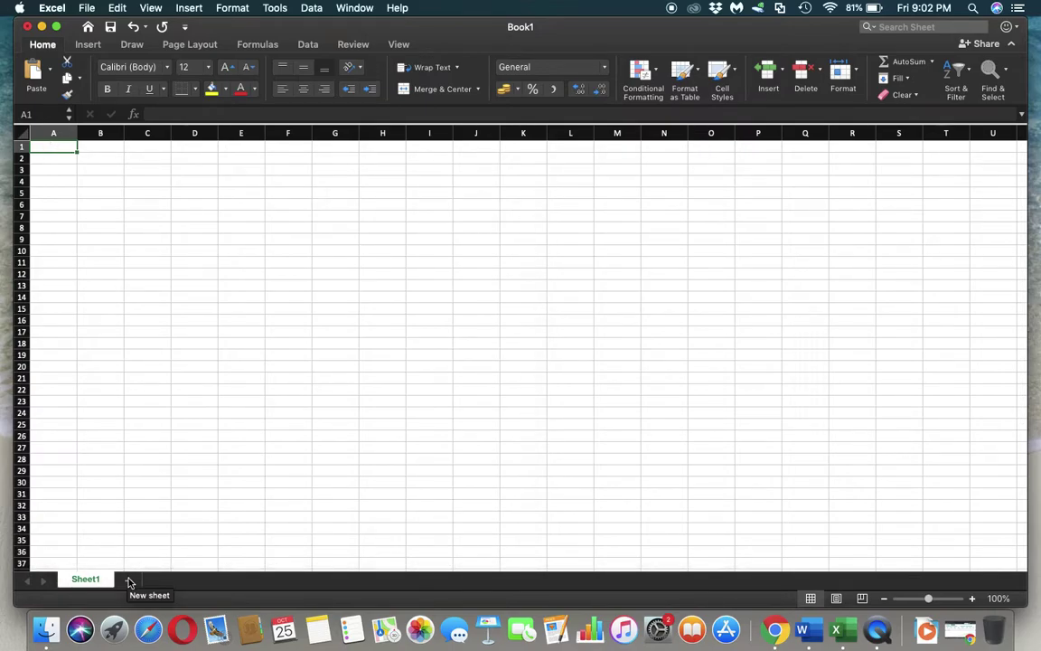
click(60, 179)
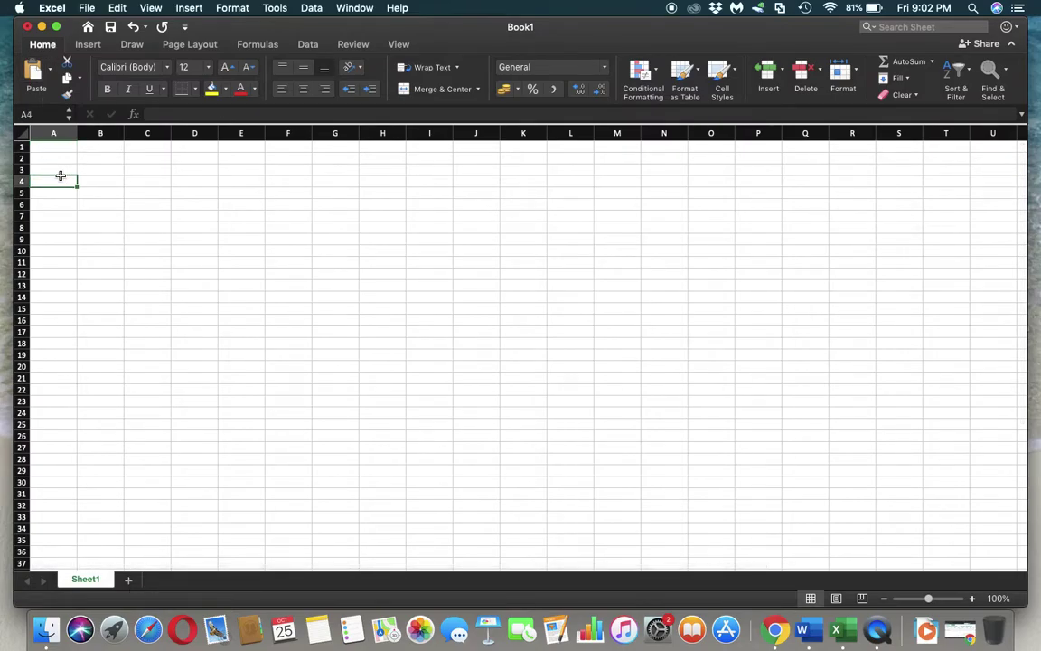
click(58, 146)
Jump to the last row, column XFD and cell XFD1048576, then back to A1
key(super+Down)
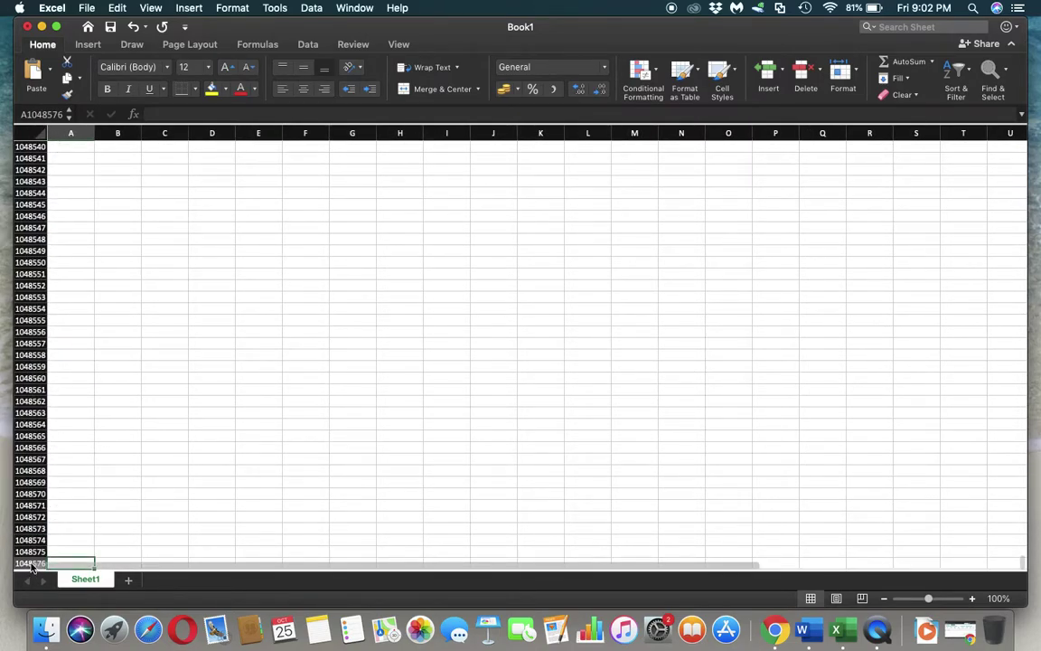
key(super+Up)
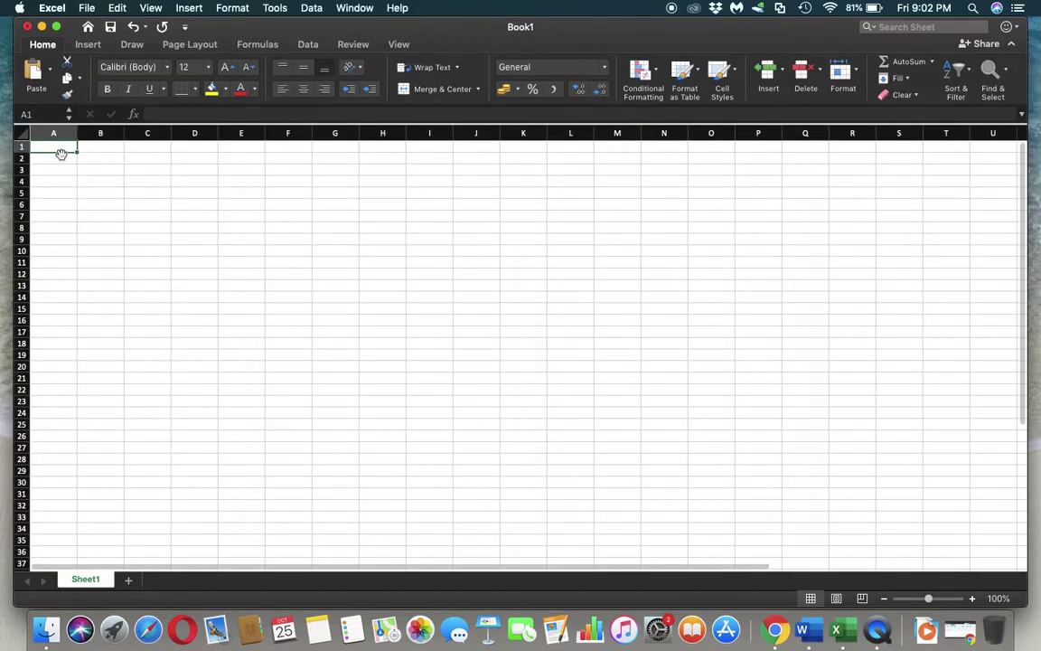
key(super+Right)
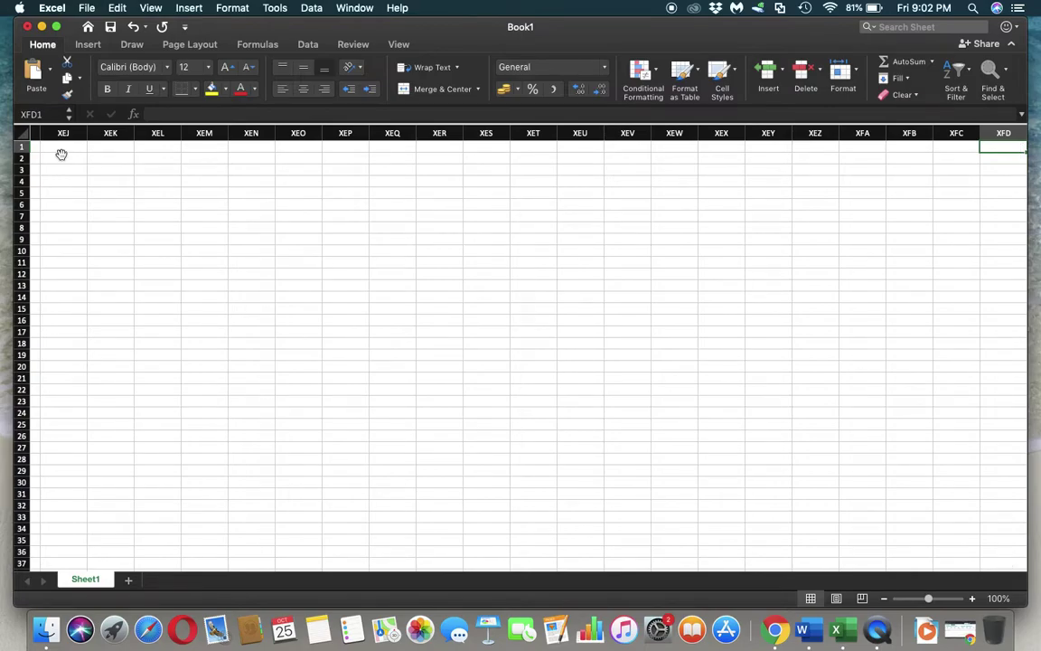
key(super+Down)
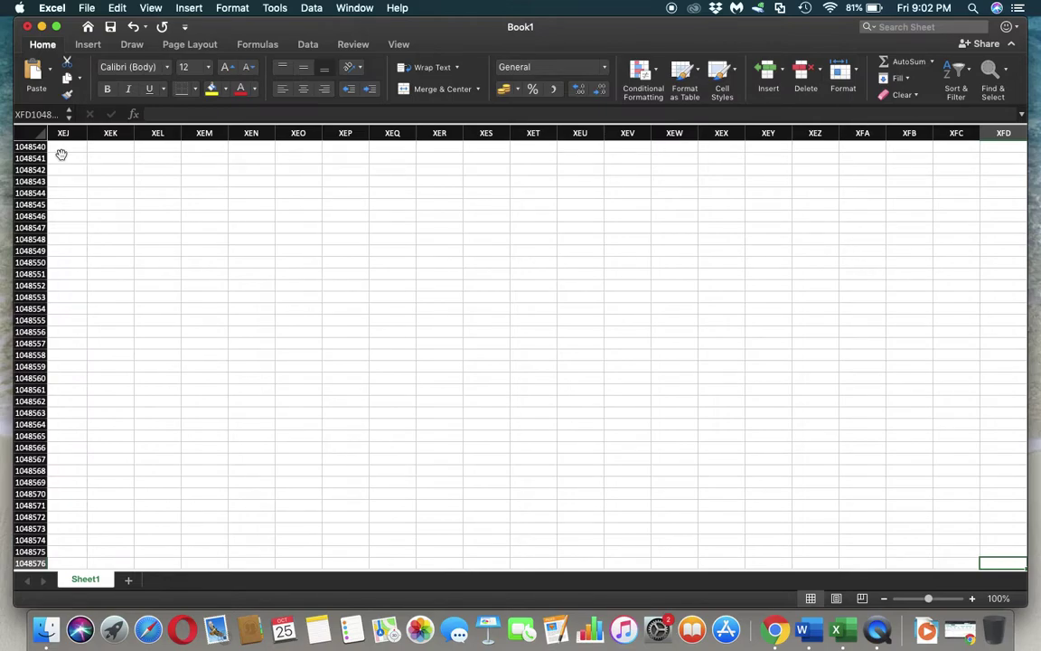
key(ctrl+Home)
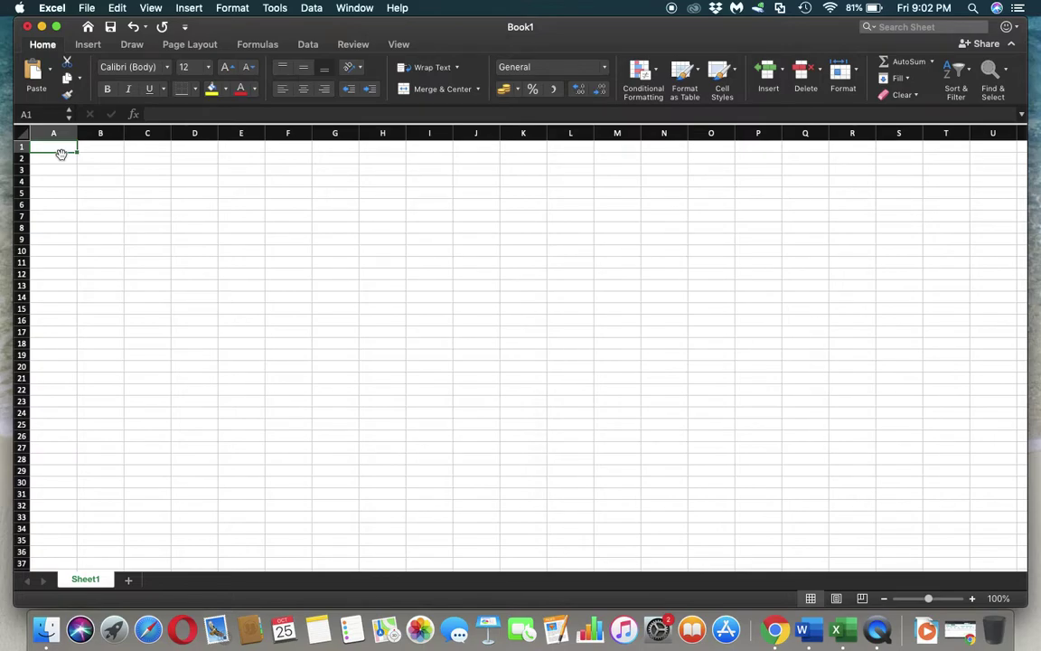
Step right along row 1, jump to column XFD and the last row, then return to A1
key(Right)
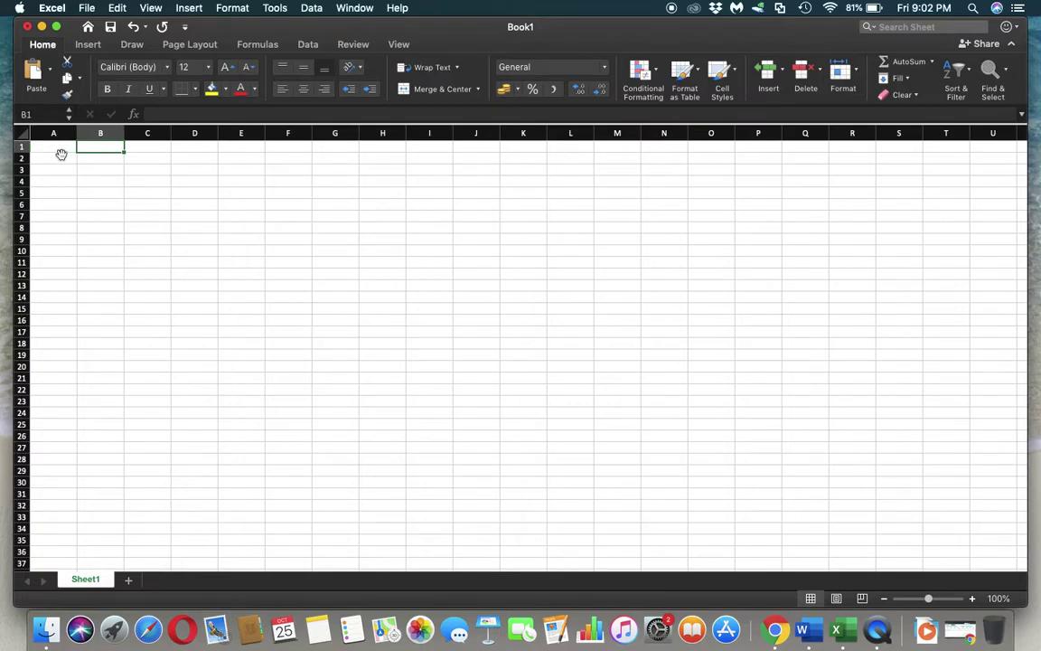
key(Right)
key(Right)
key(Right)
key(Right)
key(Right)
key(Right)
key(Right)
key(Right)
key(Right)
key(Right)
key(Right)
key(Right)
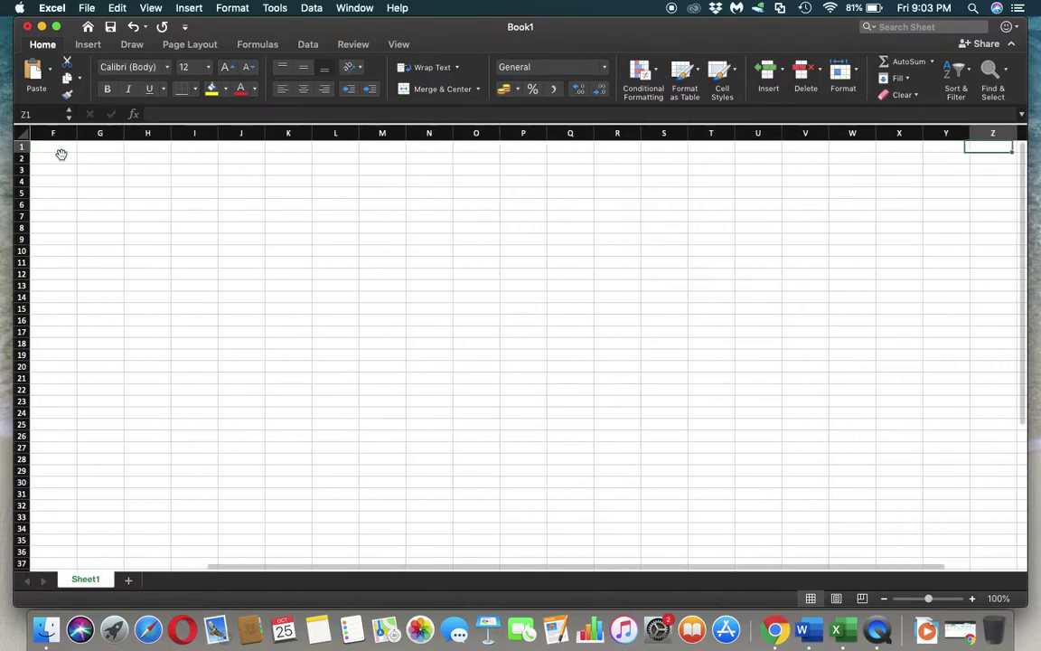
key(Right)
key(Right)
key(Right)
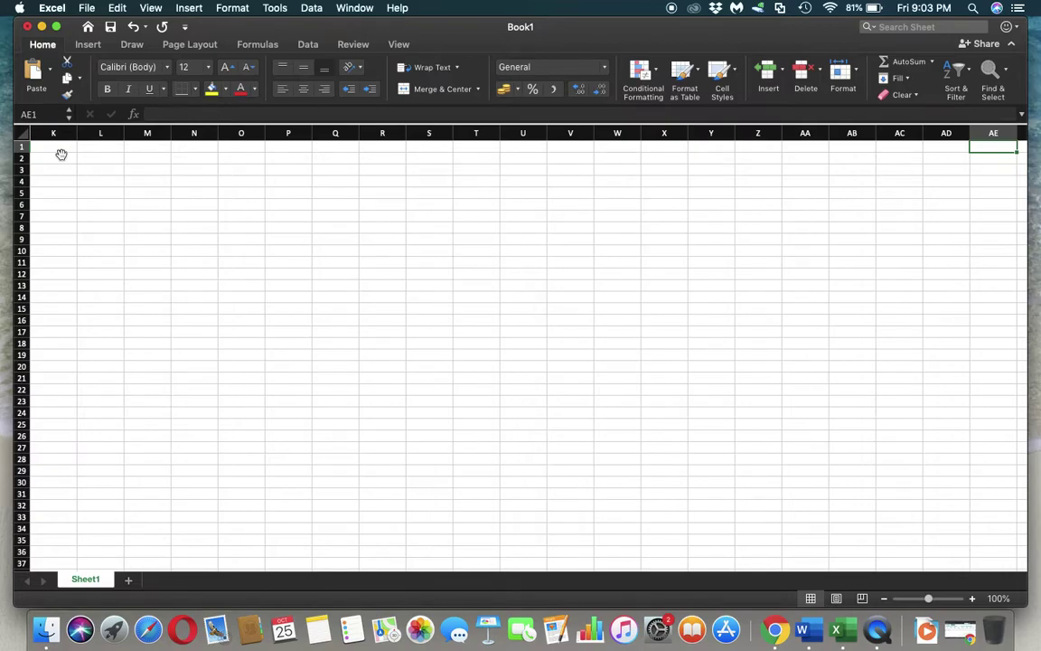
key(ctrl+Right)
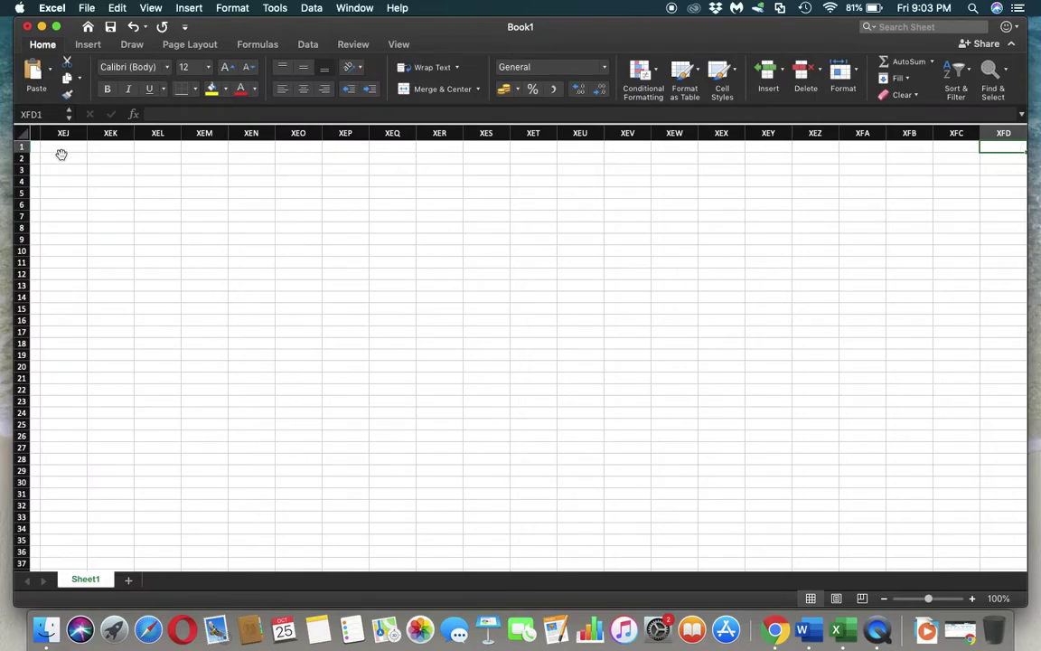
key(ctrl+Left)
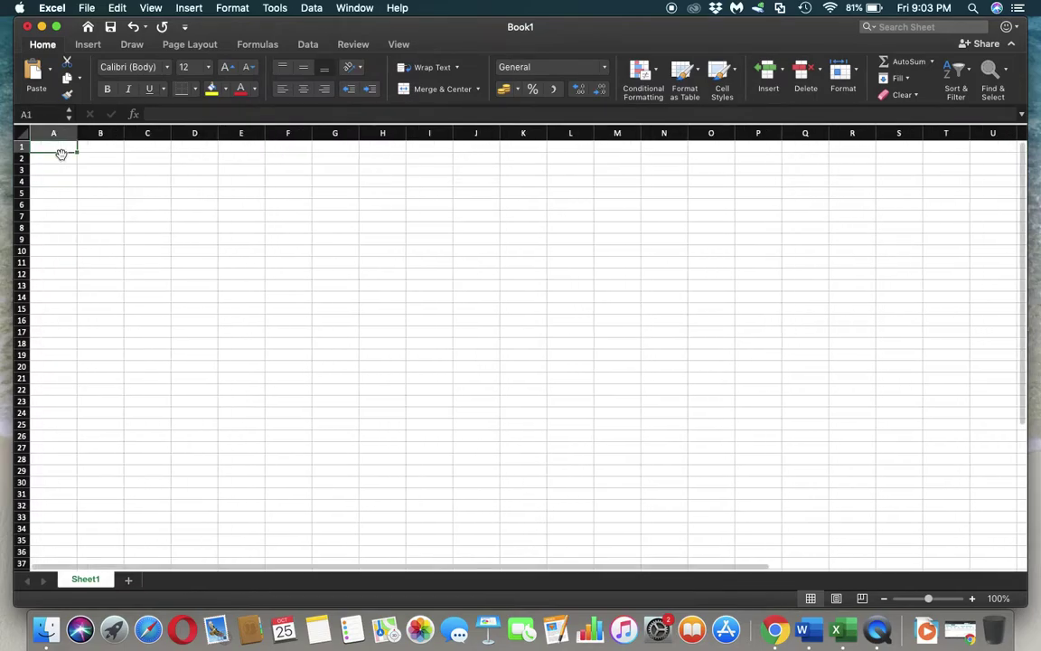
key(ctrl+Down)
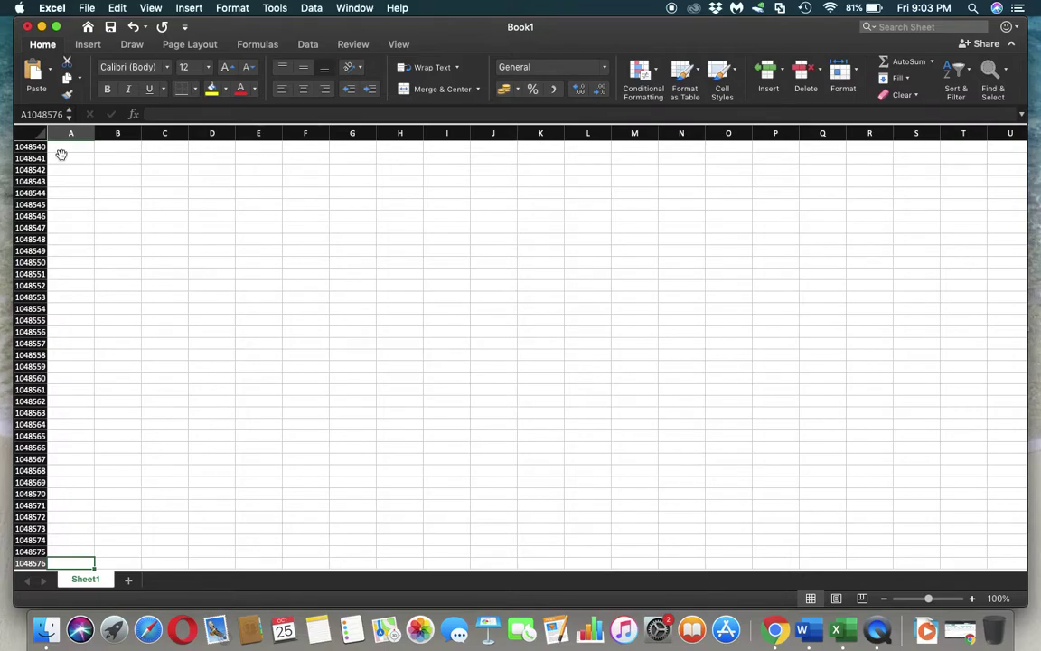
key(super+Up)
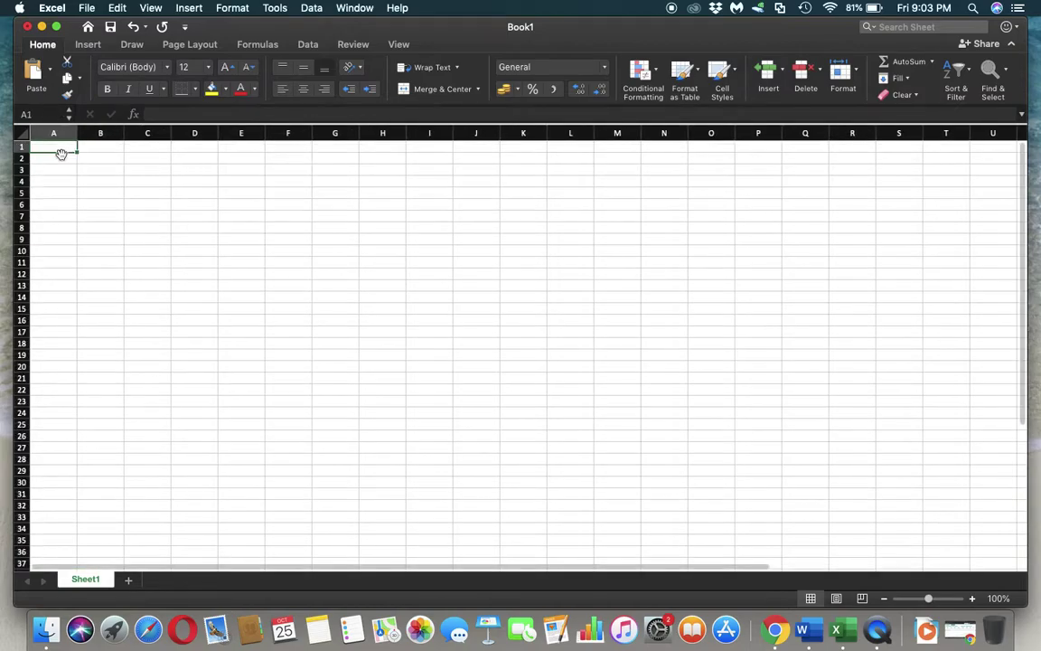
Select cells C6, D4, column C, C4 and C9, ending on C6
click(151, 210)
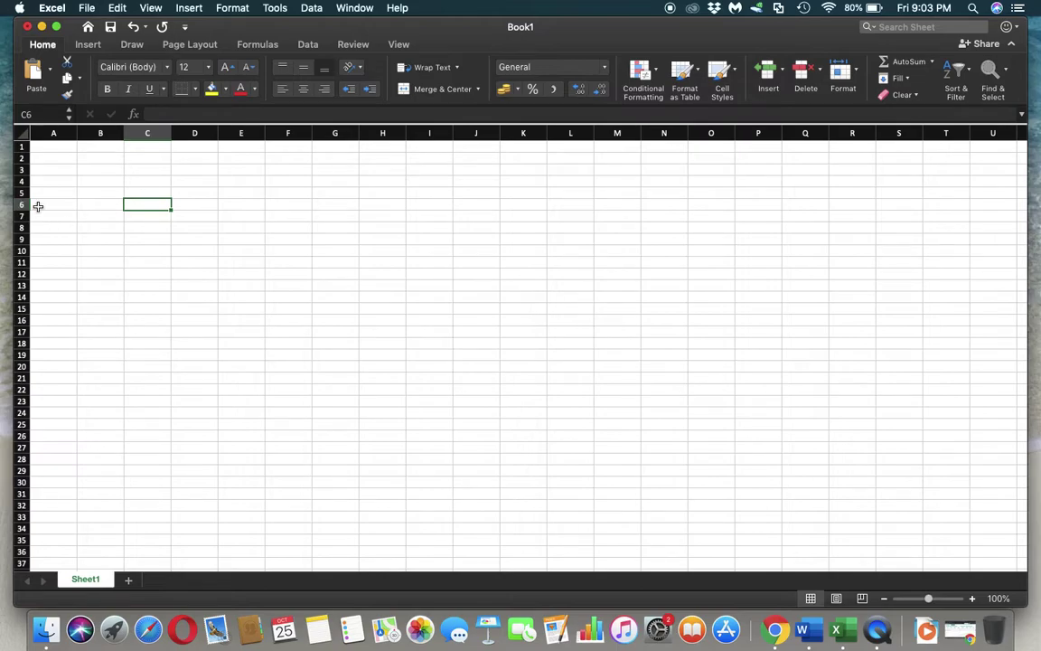
click(198, 181)
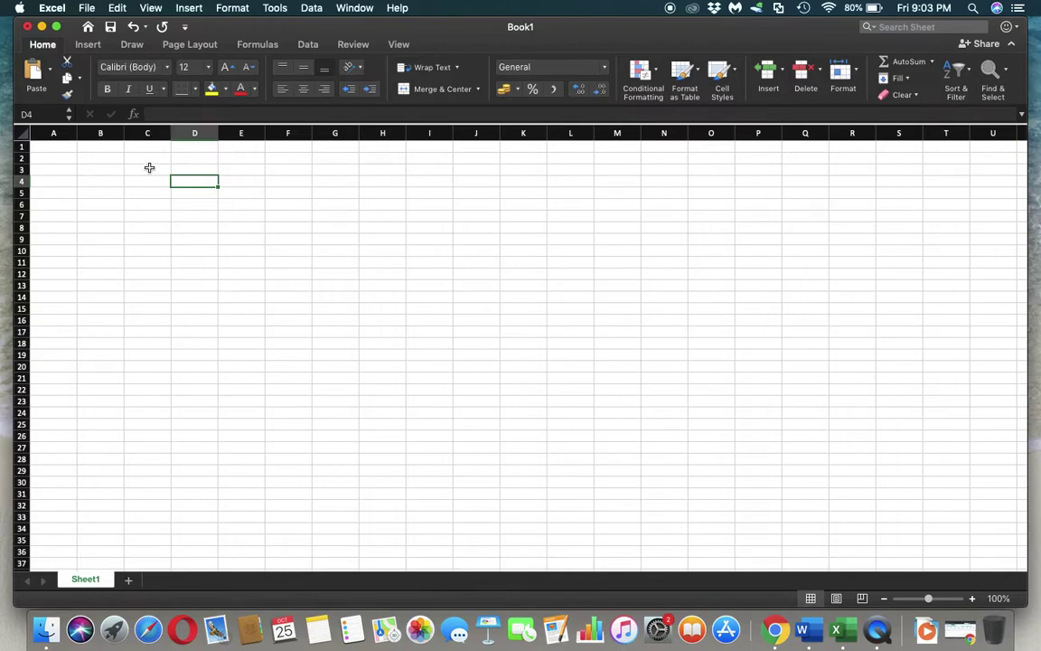
click(140, 132)
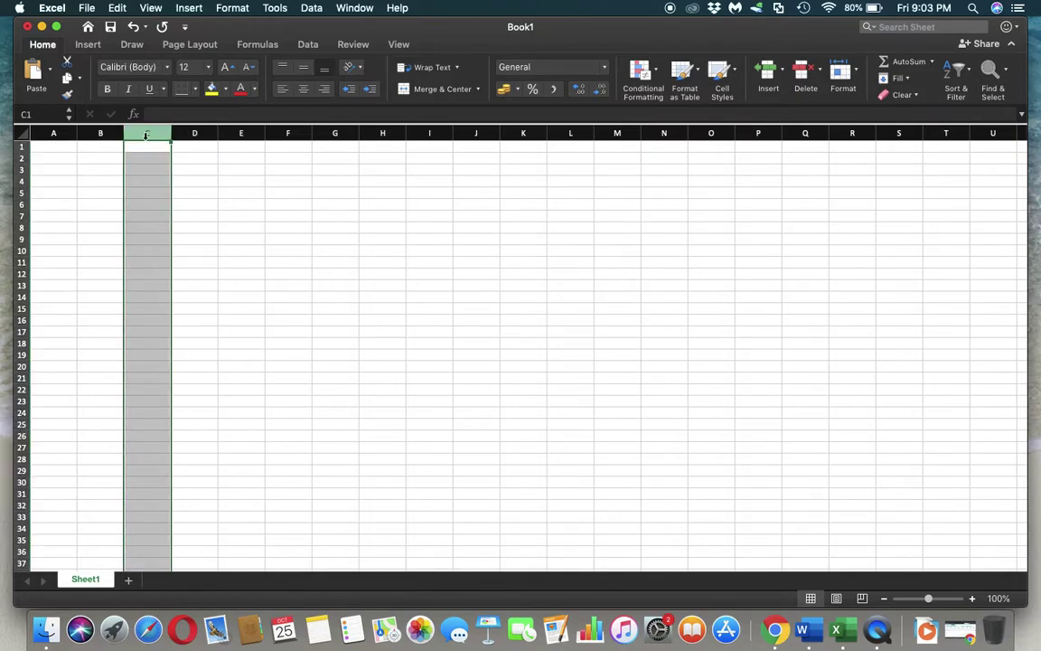
click(149, 182)
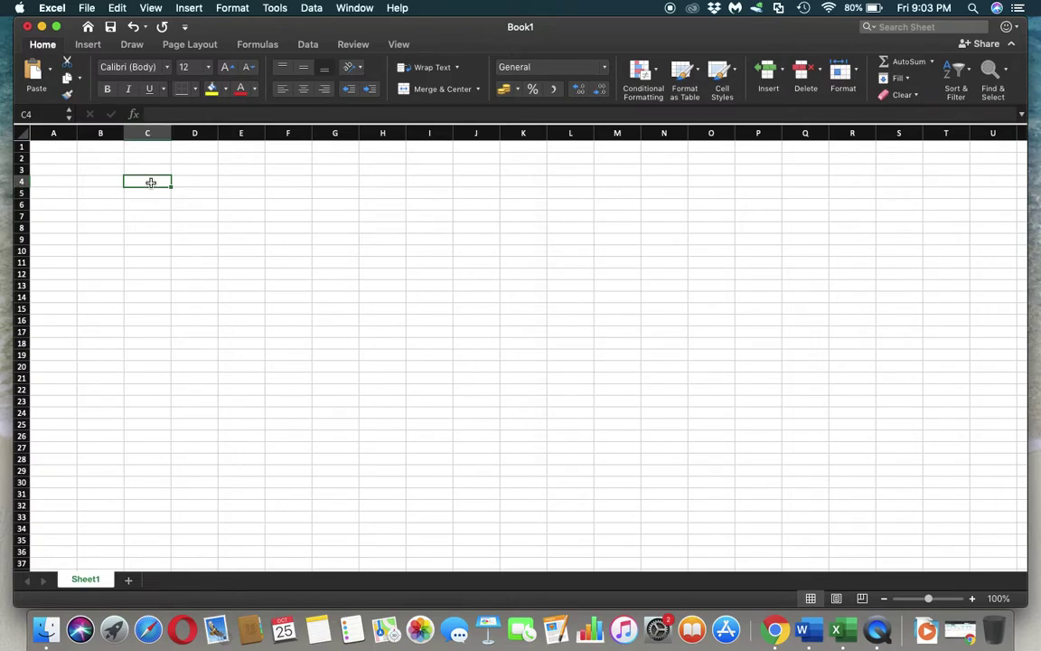
click(151, 240)
click(154, 203)
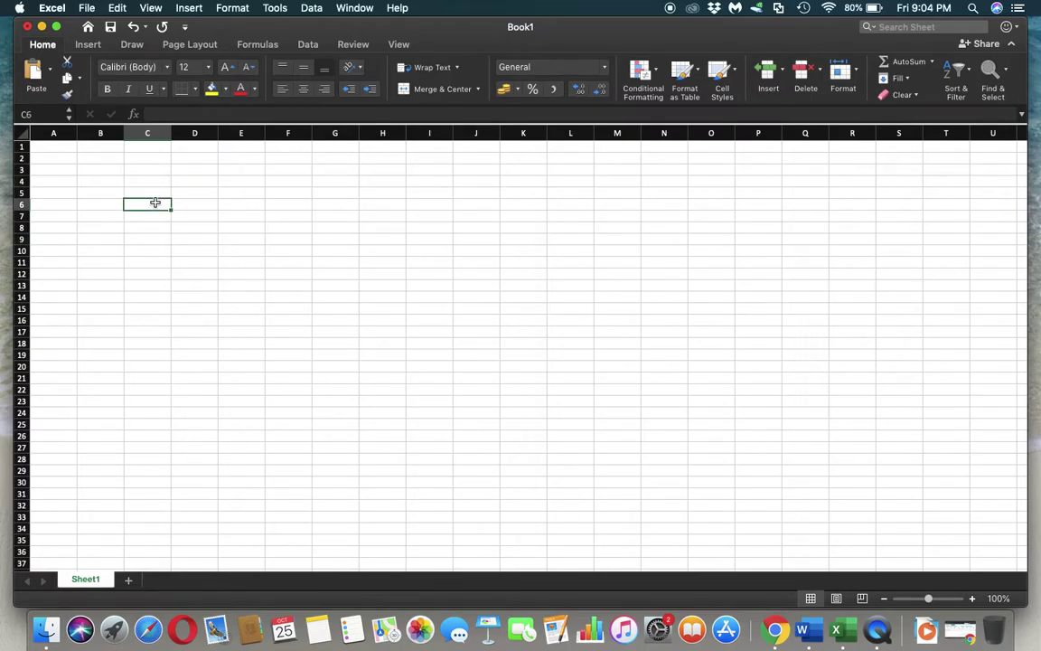
double_click(155, 202)
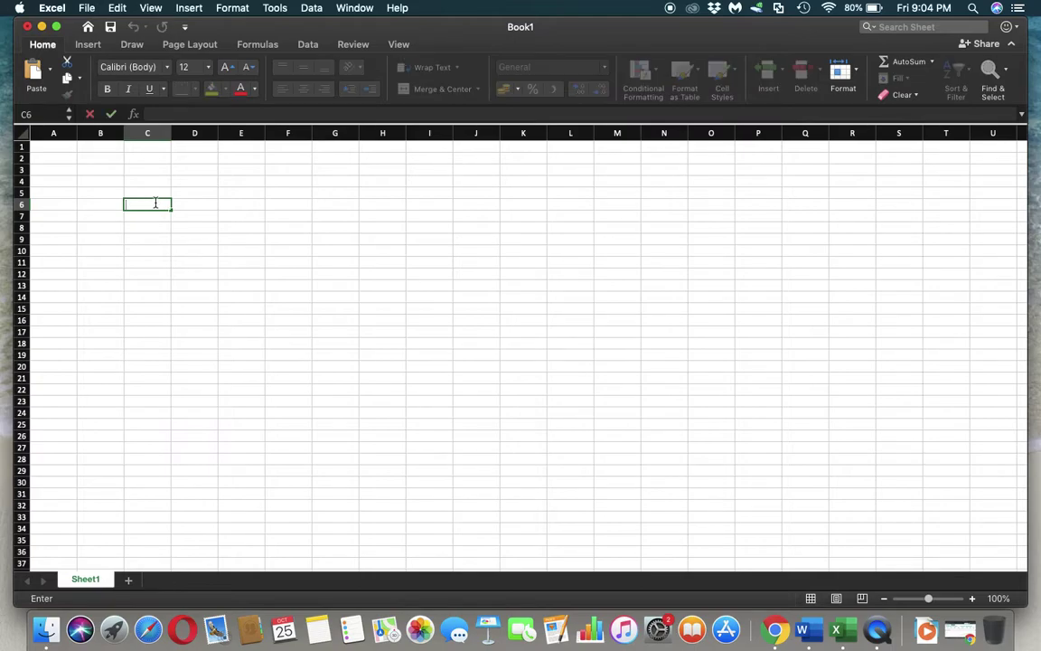
click(155, 253)
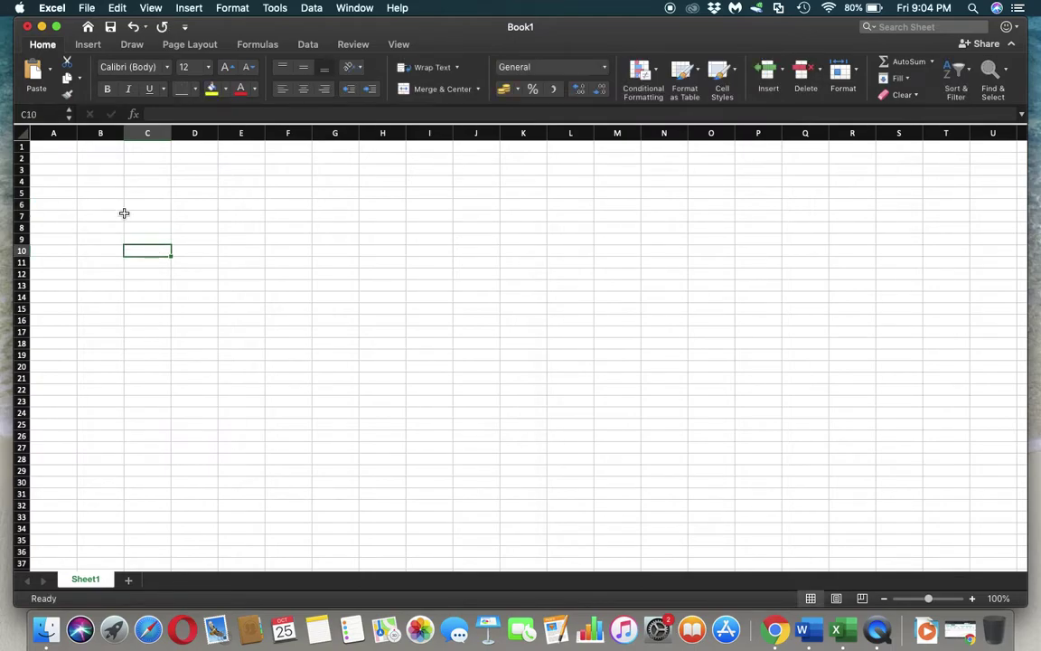
click(114, 200)
text(g)
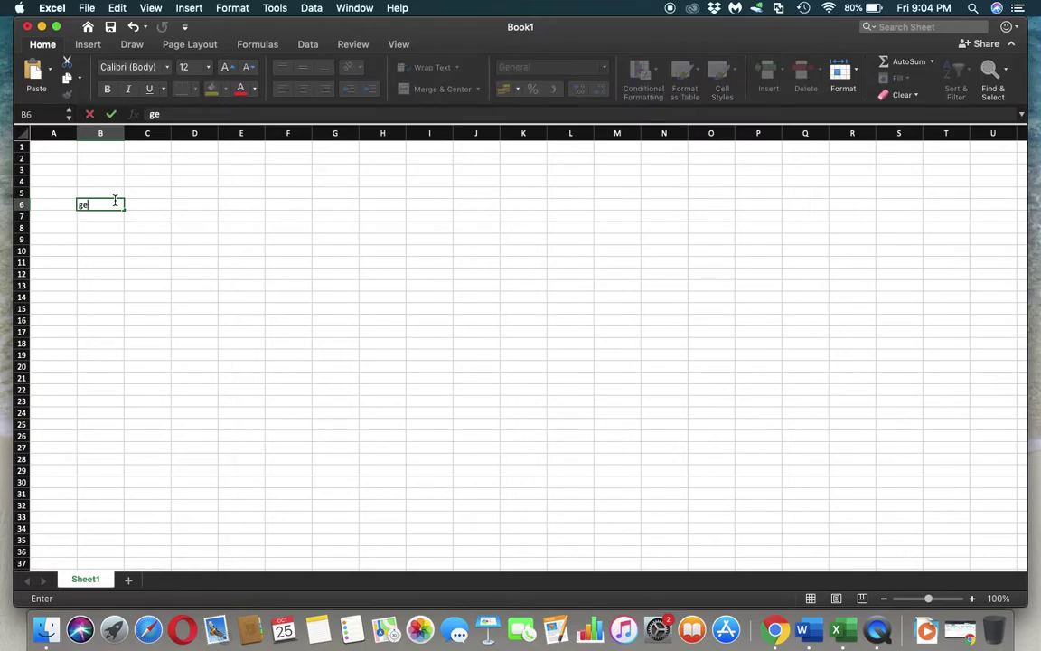
key(BackSpace)
click(174, 169)
click(151, 114)
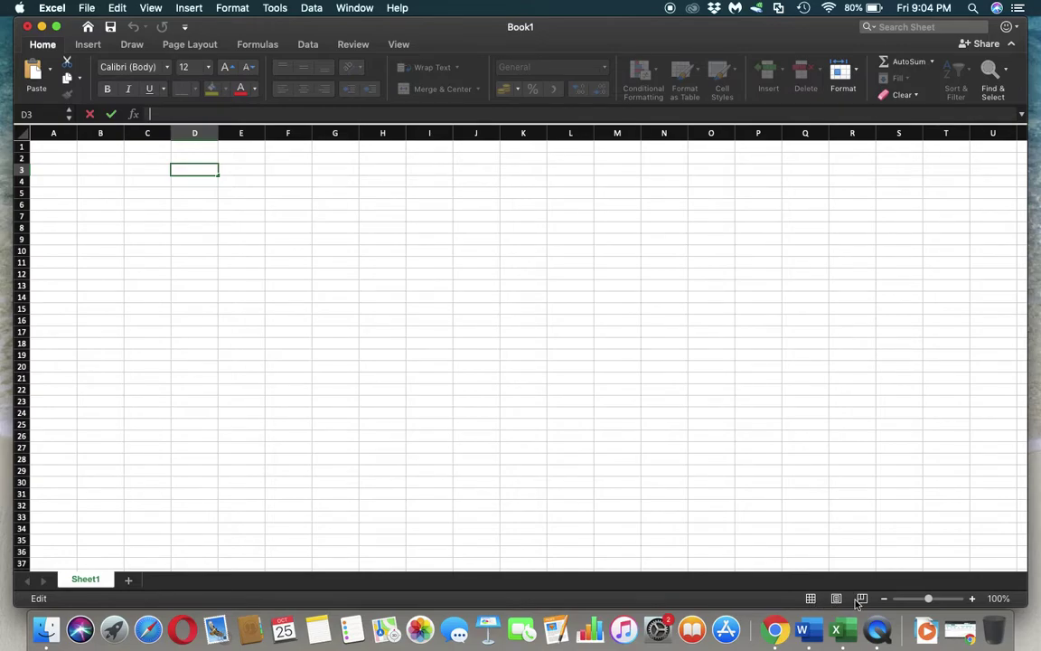
click(788, 491)
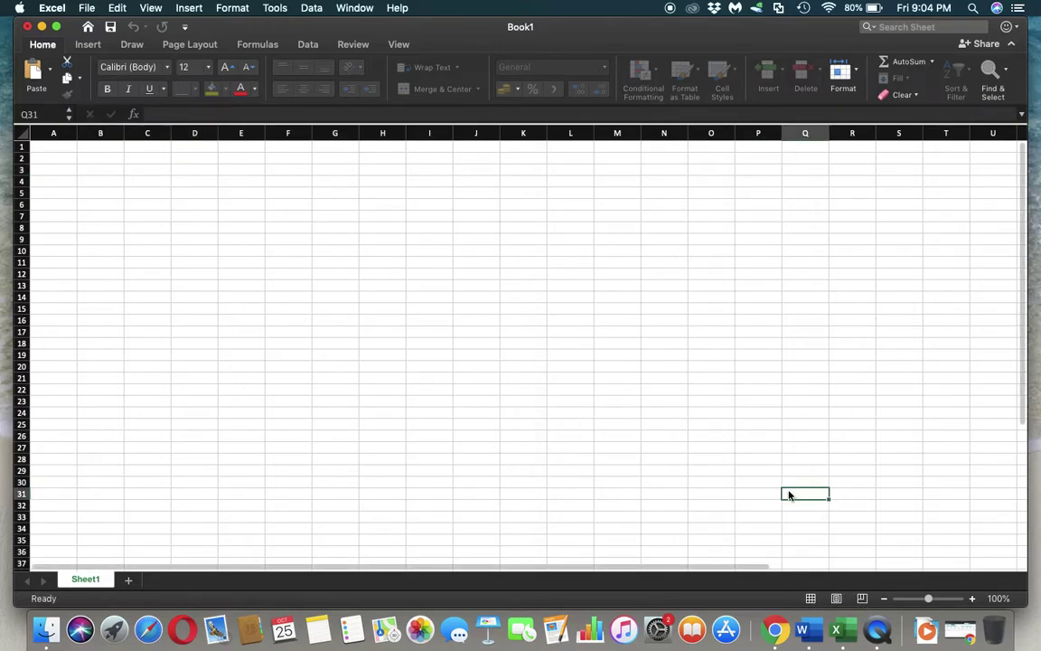
click(835, 599)
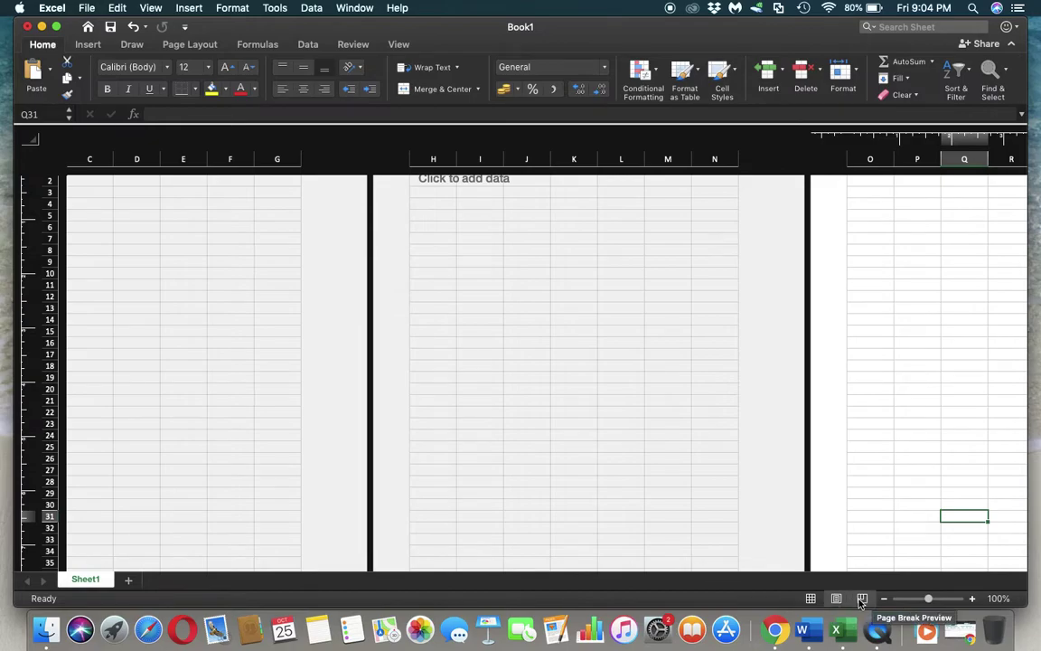
click(862, 599)
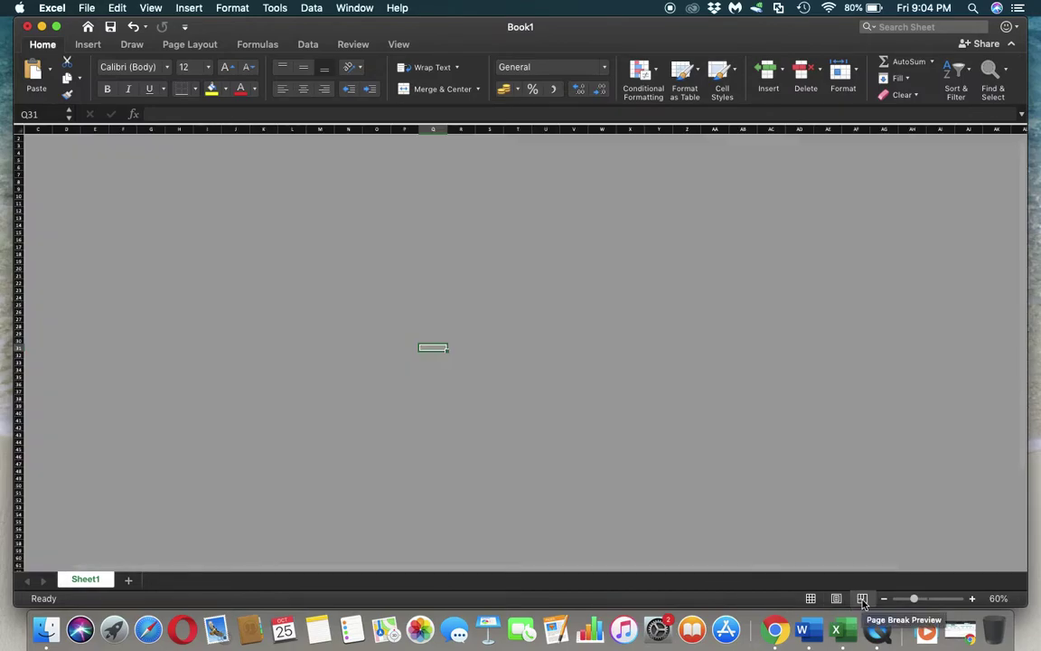
click(836, 599)
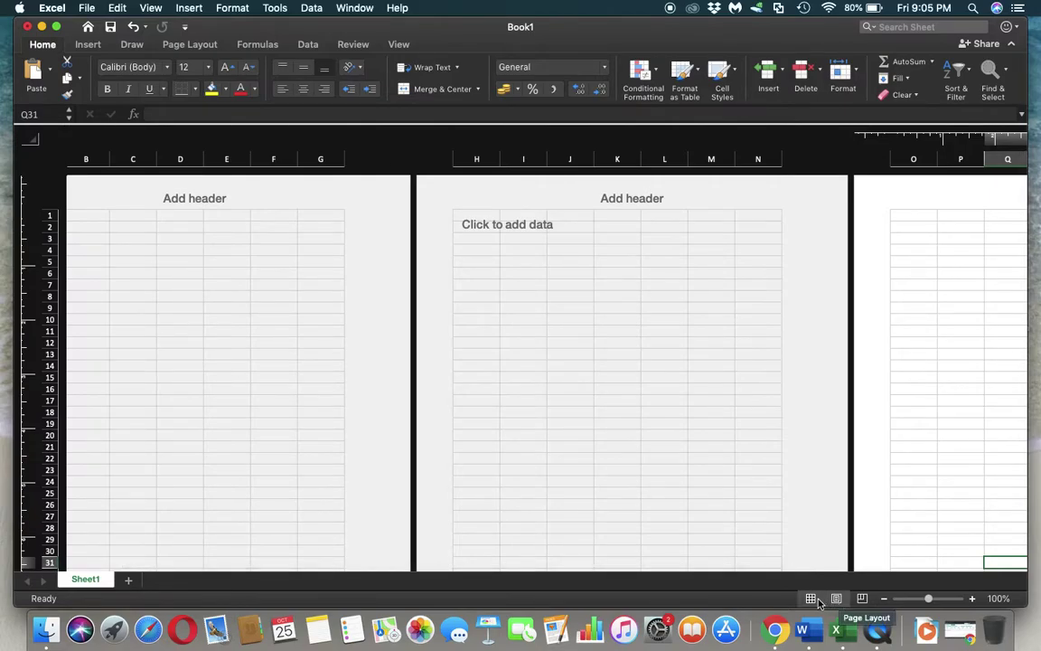
click(812, 600)
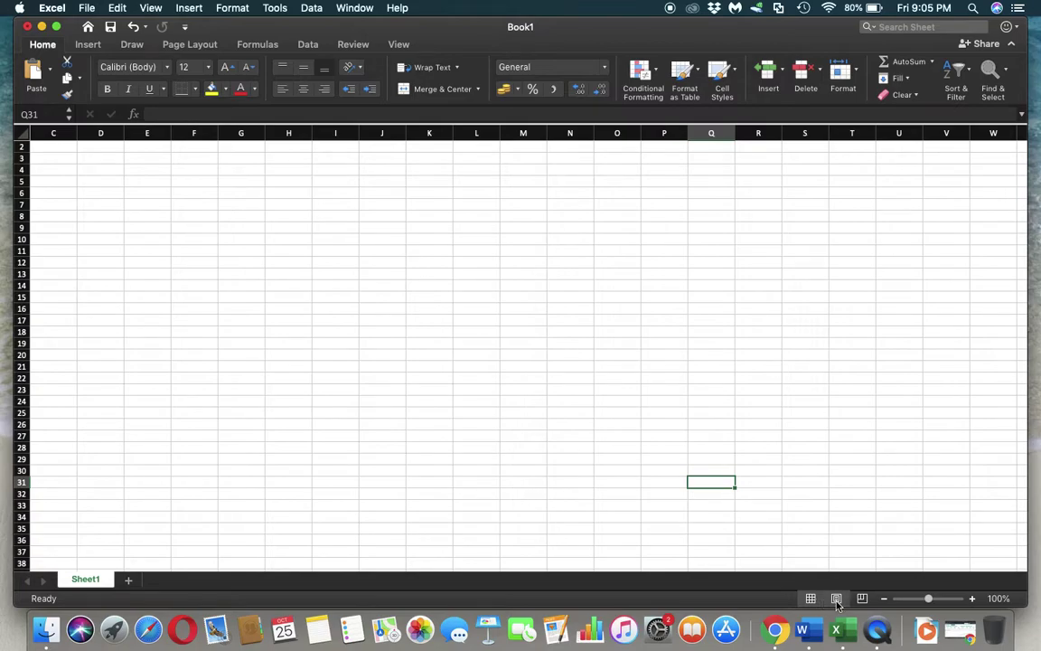
click(836, 600)
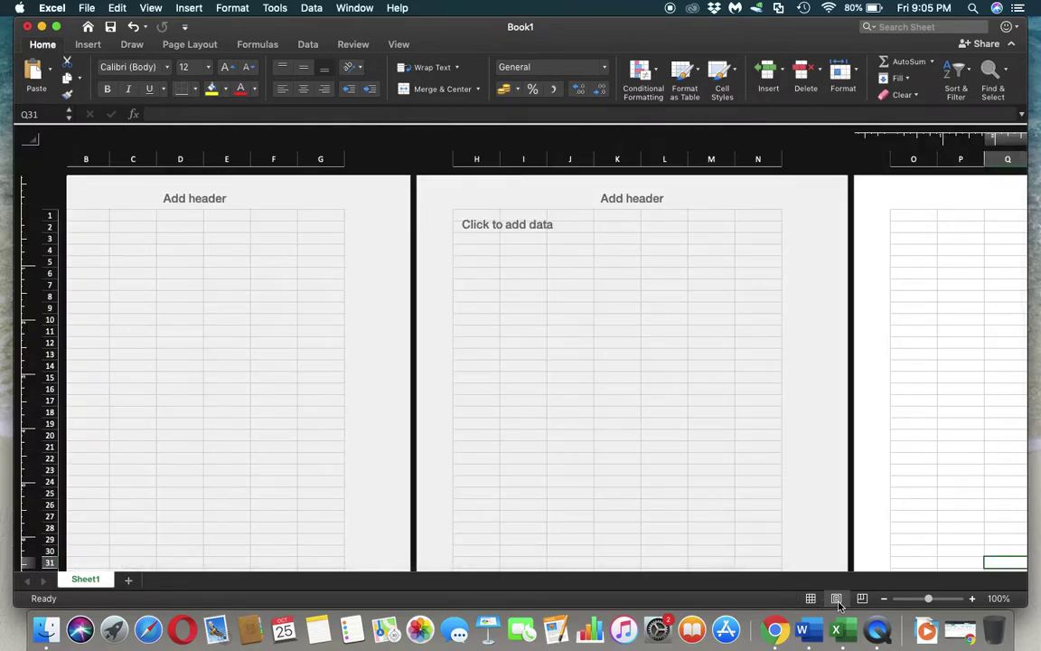
click(811, 598)
click(376, 412)
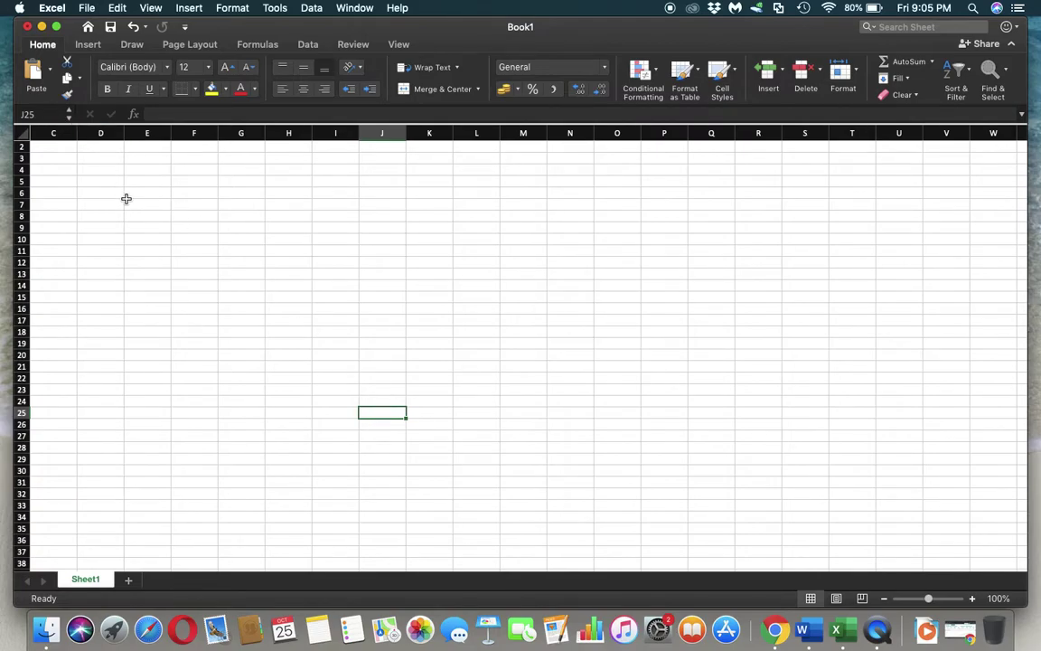
scroll(57, 166, up, 1)
scroll(58, 166, left, 1)
click(47, 148)
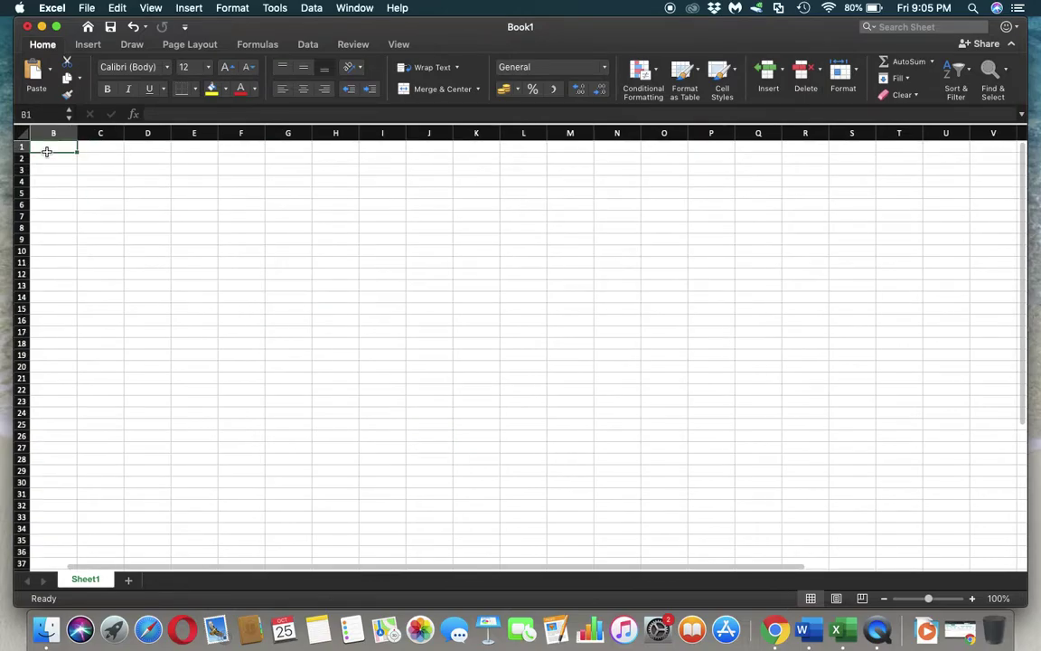
scroll(46, 150, left, 1)
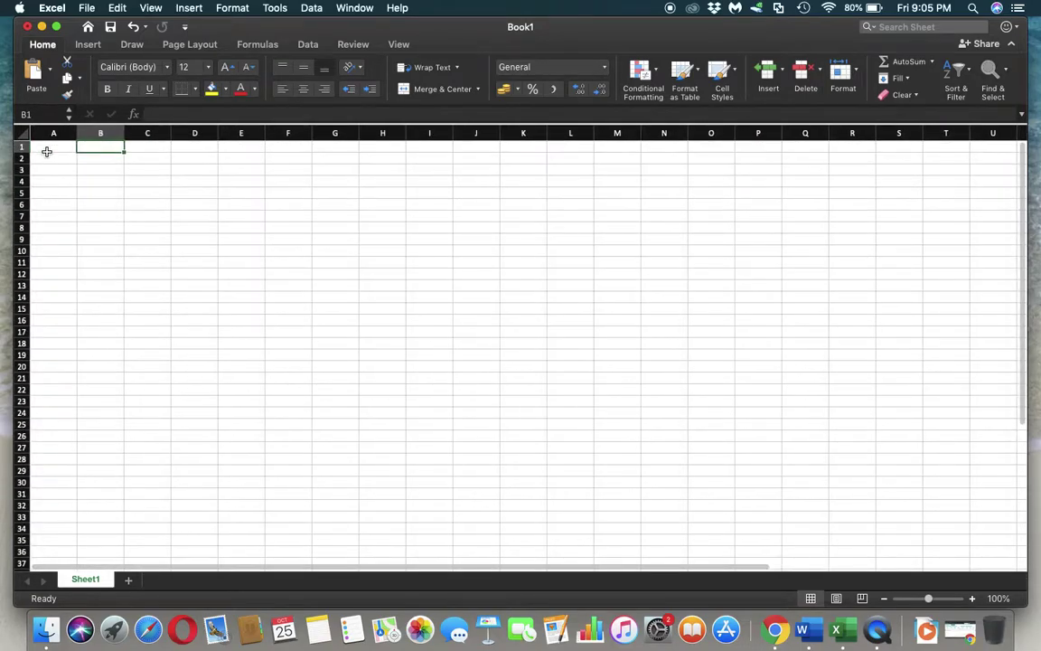
click(47, 151)
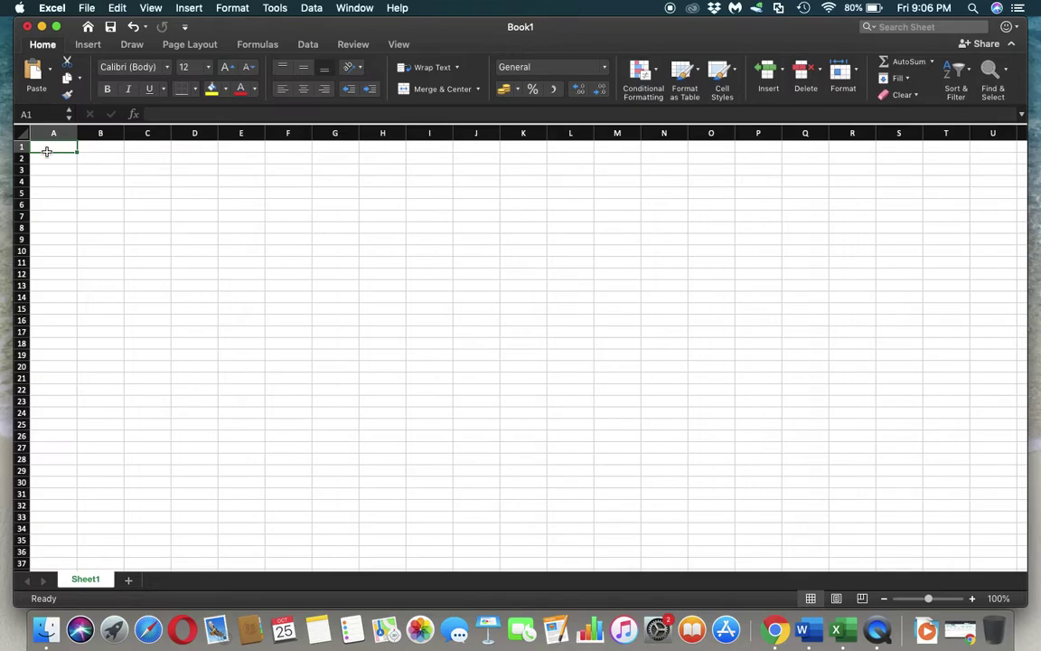
Enter Mon in A1 and fill the weekday series down to A10
text(Mon)
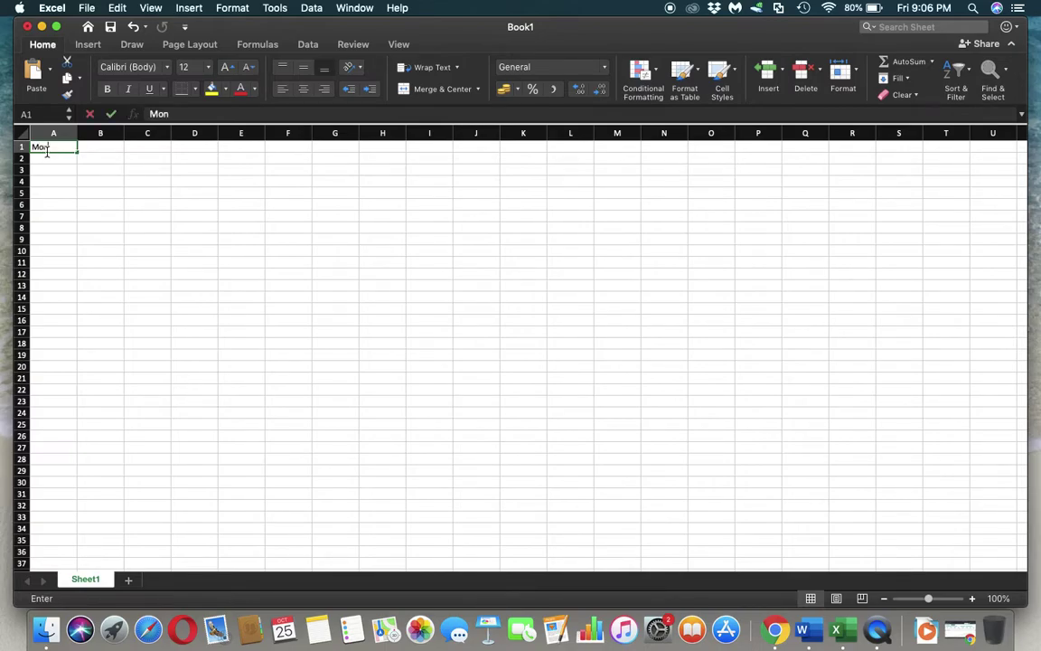
click(63, 171)
click(60, 148)
drag(78, 154, 84, 256)
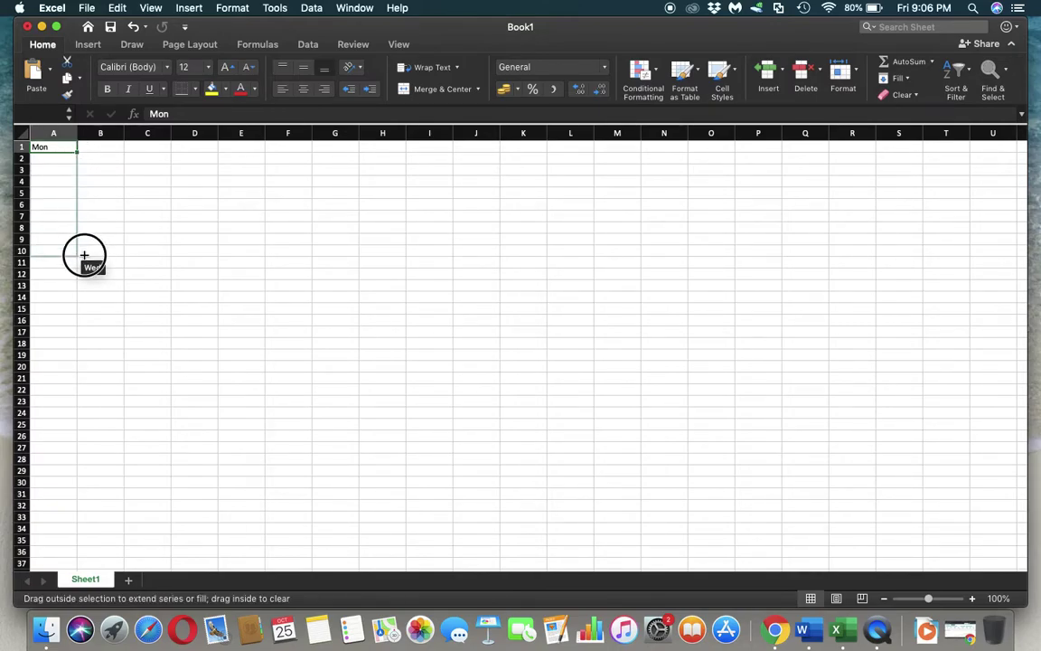
drag(84, 256, 85, 261)
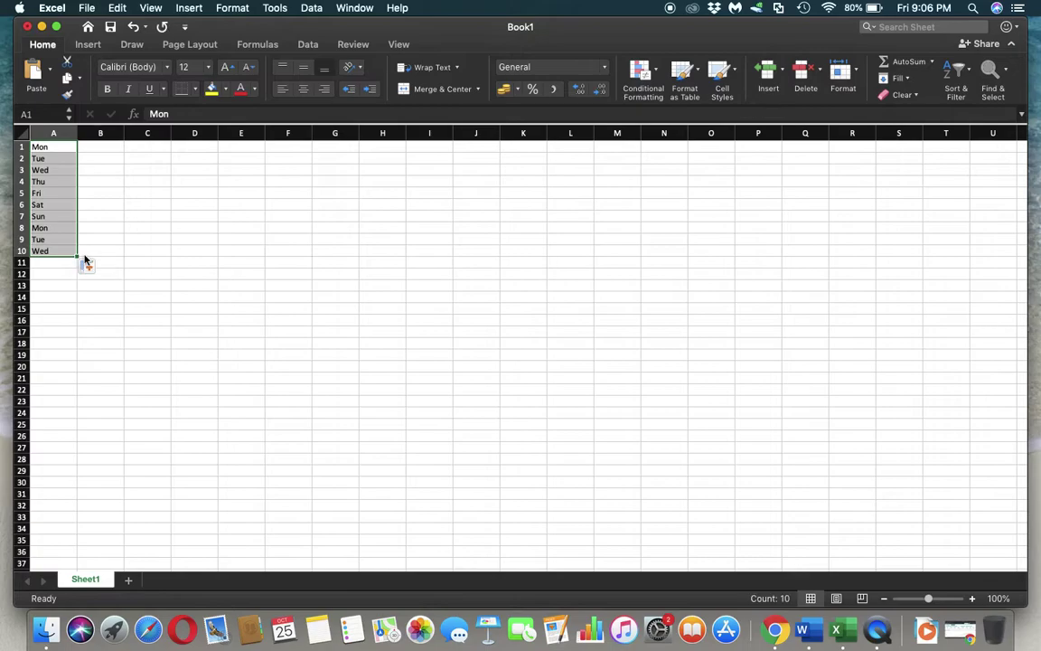
Extend Mon from A1 across row 1 so B1:F1 read Tue through Sat
click(67, 149)
drag(76, 153, 301, 154)
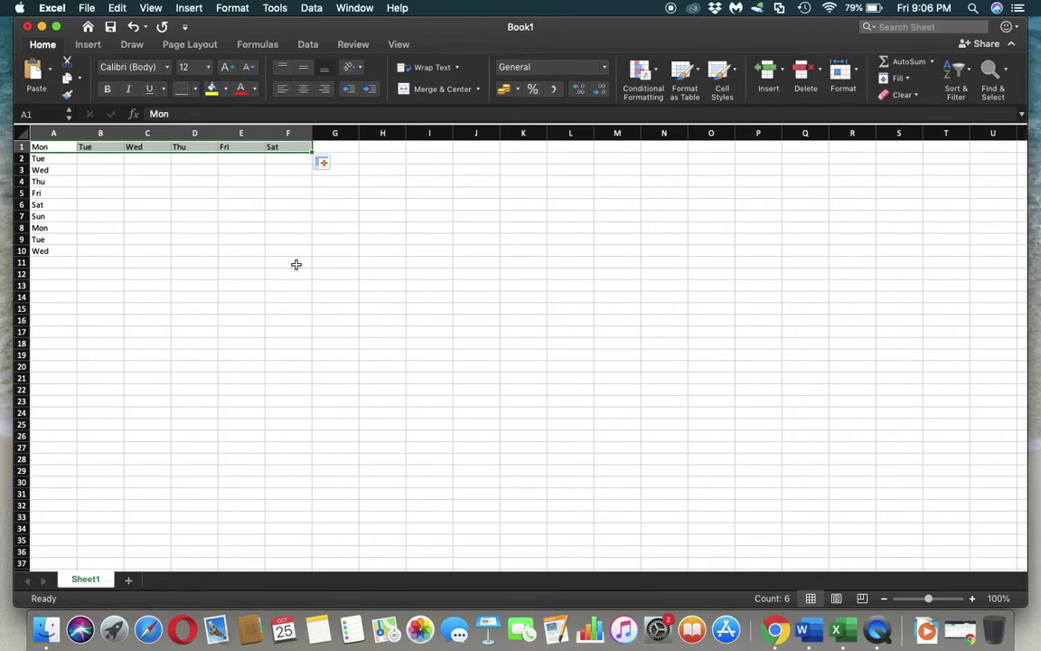
click(42, 146)
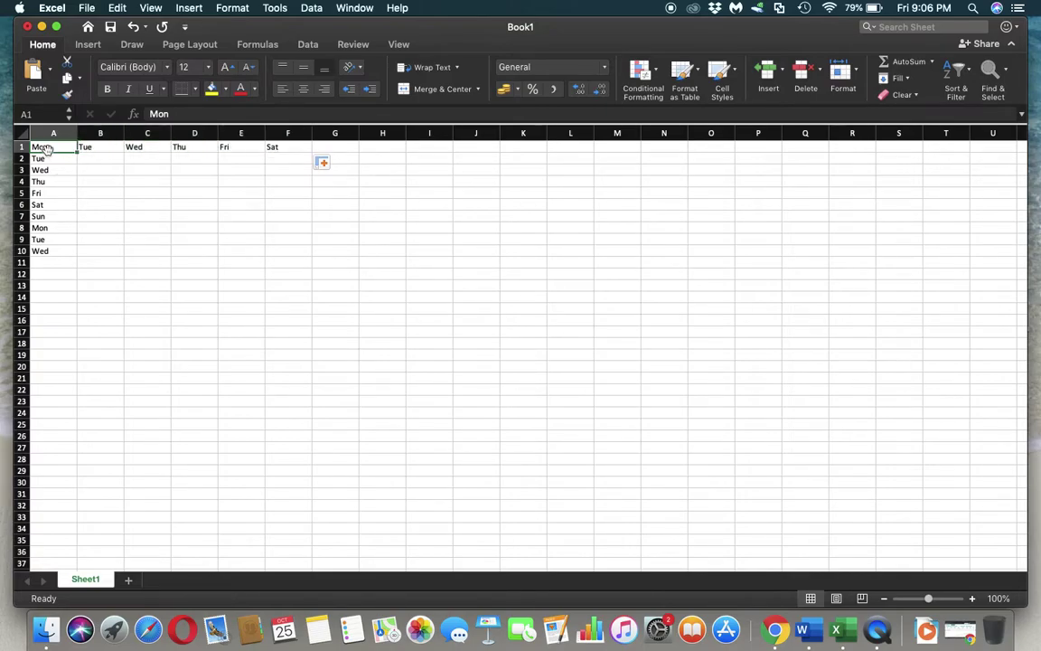
Enter Jan in A12 and fill A13:A20 with Feb through Sep
click(61, 275)
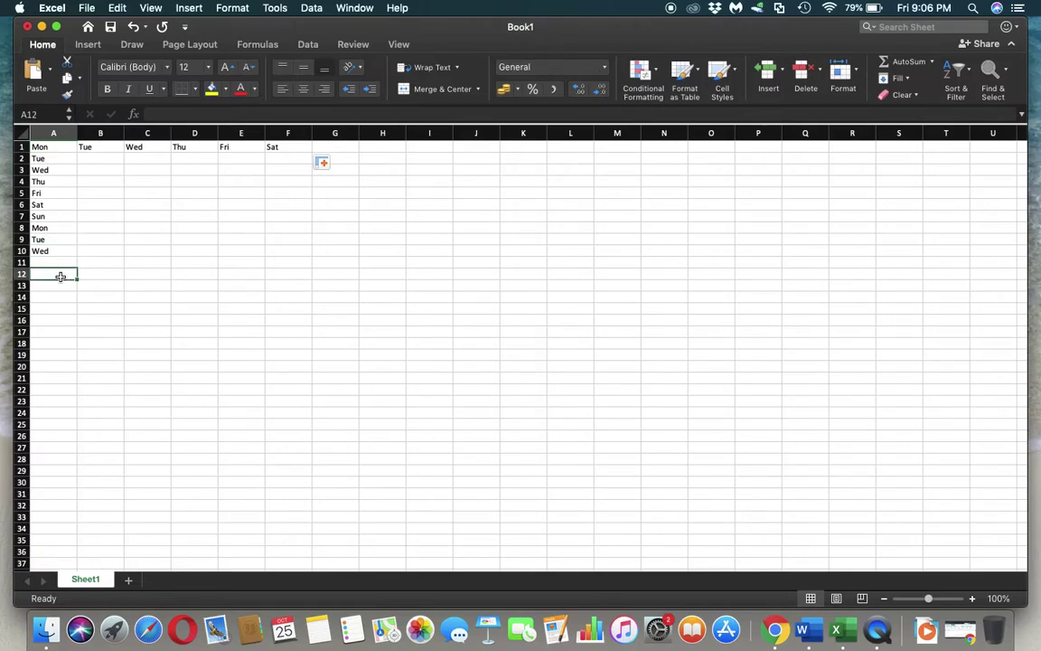
text(Jan)
key(Return)
click(58, 273)
drag(78, 279, 77, 371)
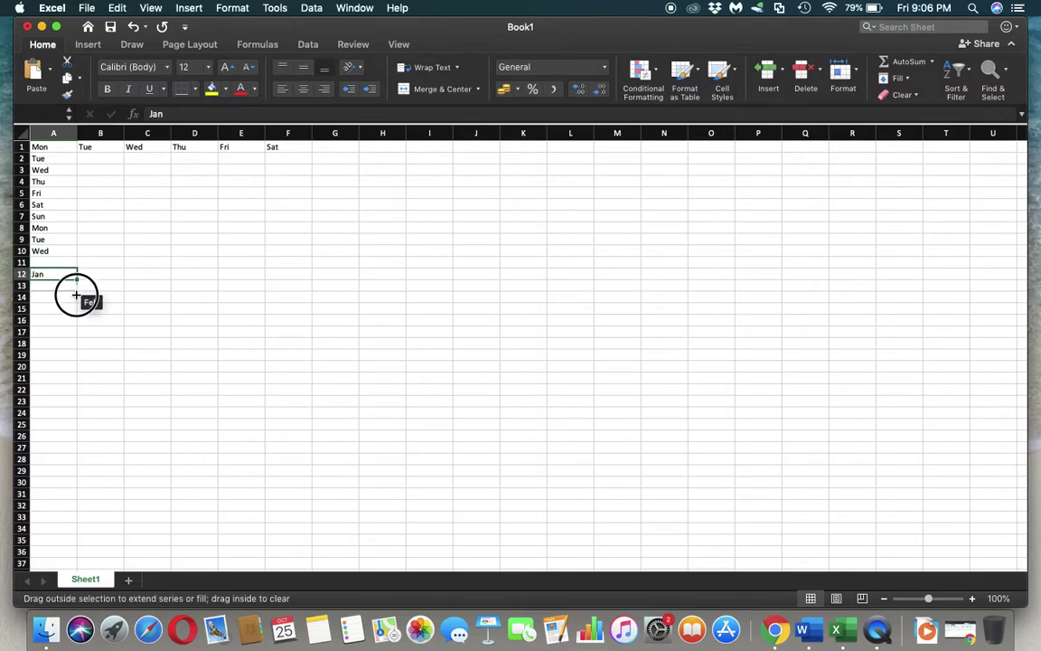
click(143, 262)
Enter January in B12 and fill B13:B20 with February through September
click(114, 273)
text(Jan)
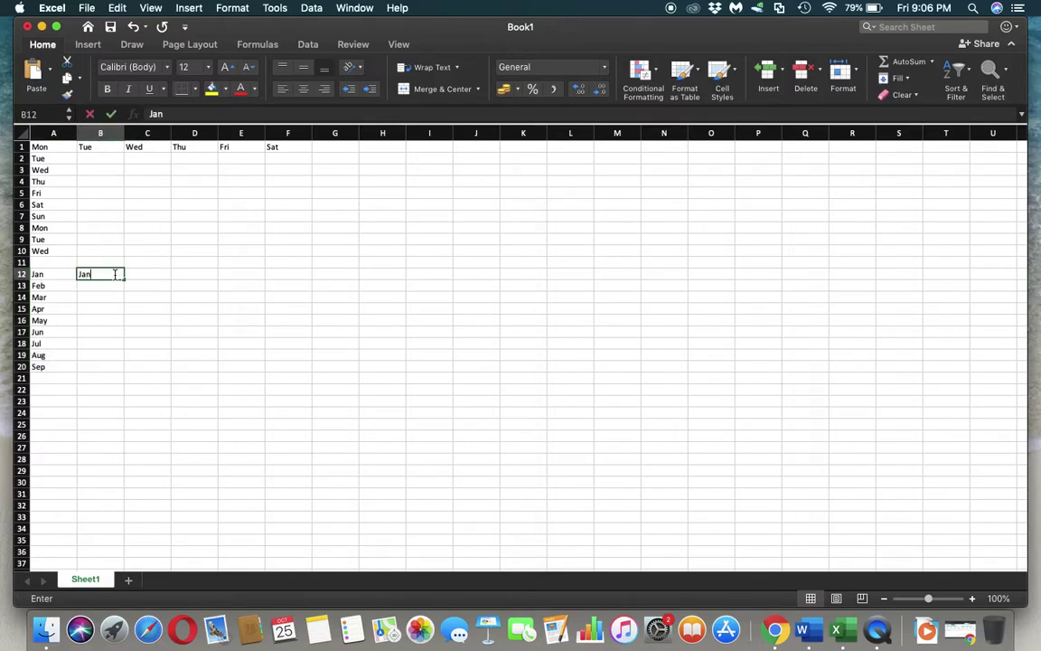
text(uary)
key(Return)
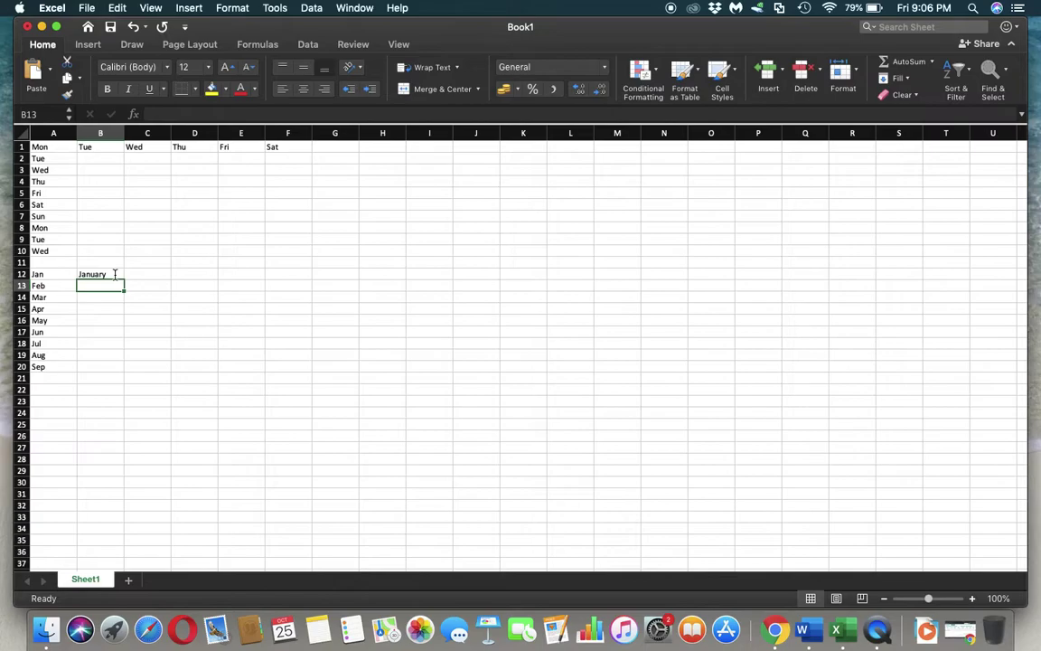
click(115, 274)
drag(125, 279, 116, 367)
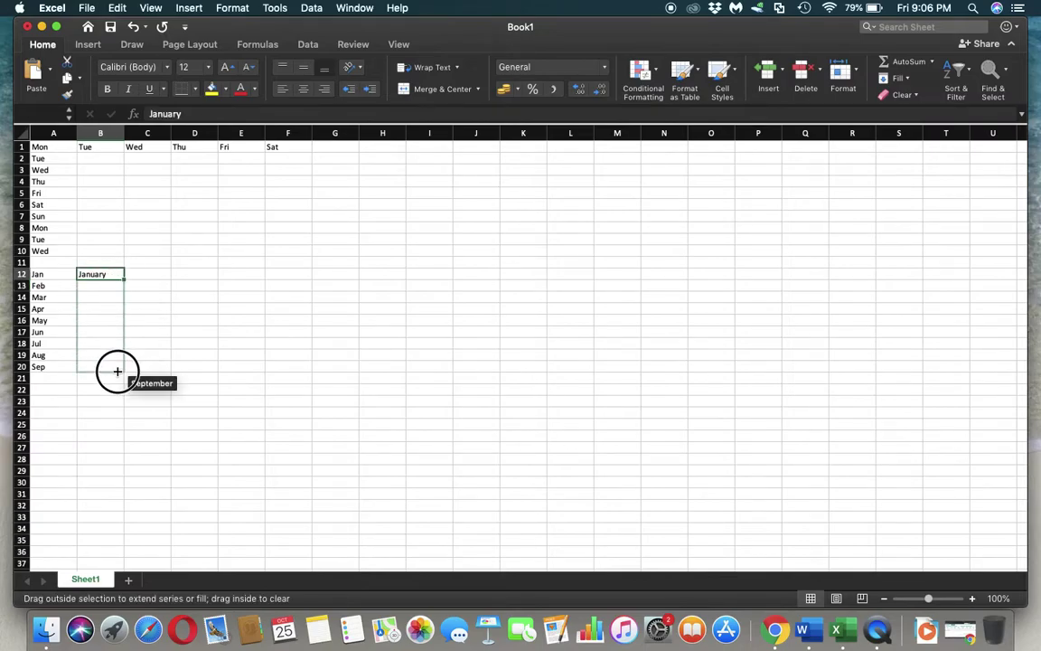
Enter Monday in C12 and fill the following day names down to C20
click(158, 275)
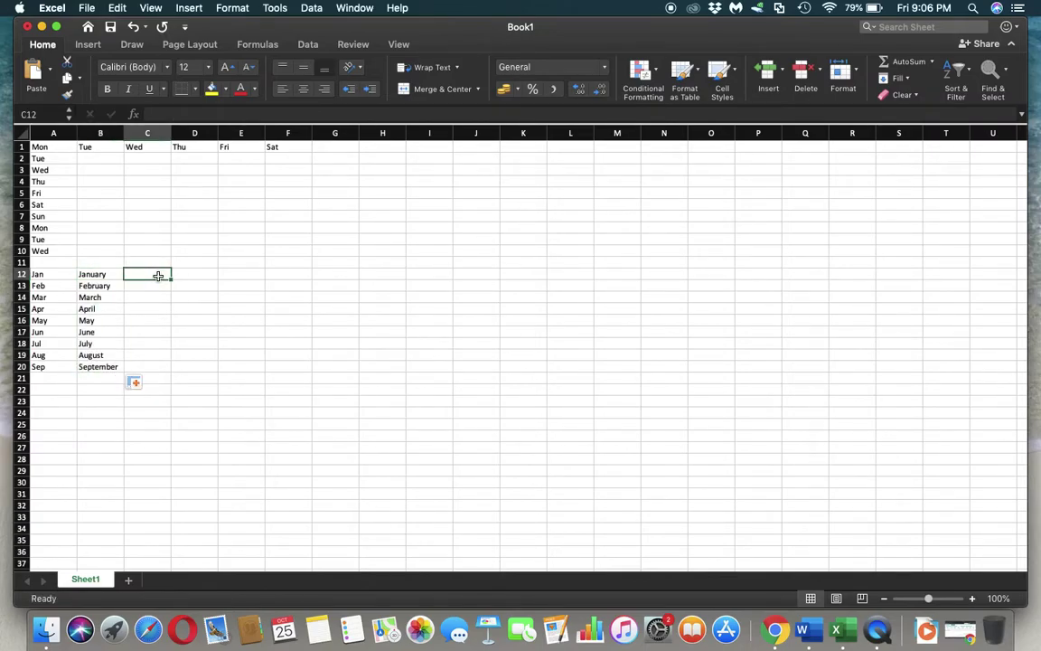
text(Monday)
key(Return)
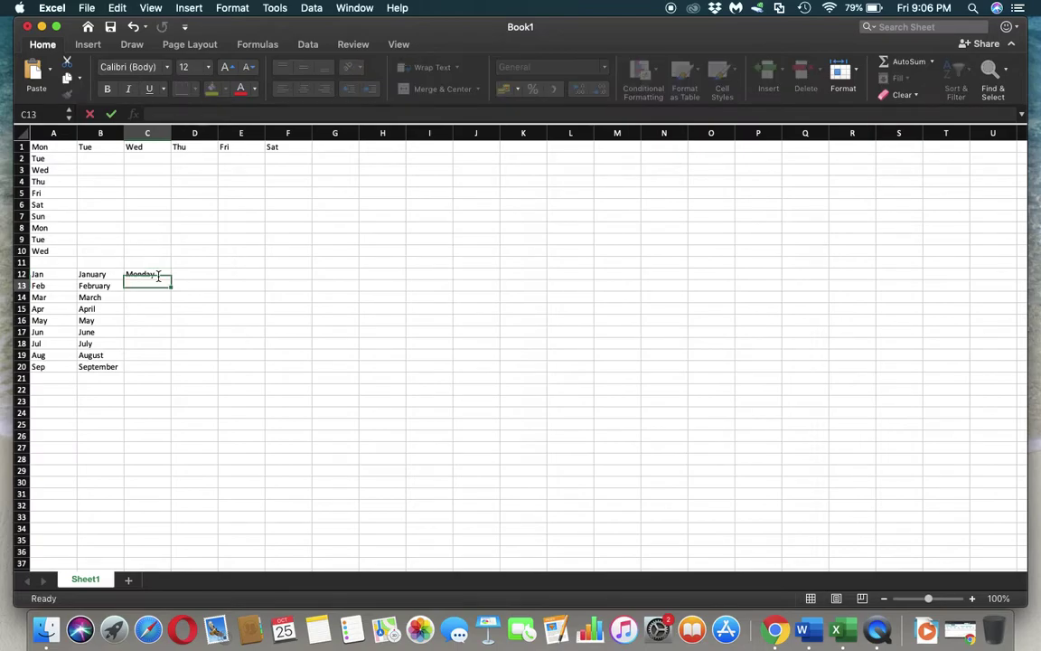
click(159, 273)
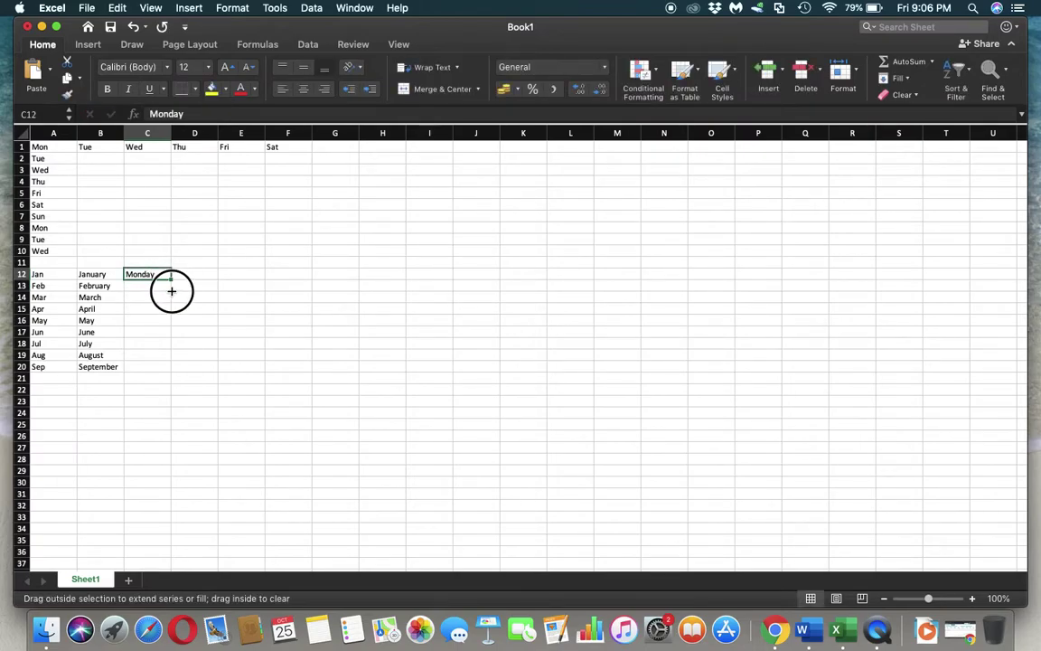
drag(172, 291, 176, 370)
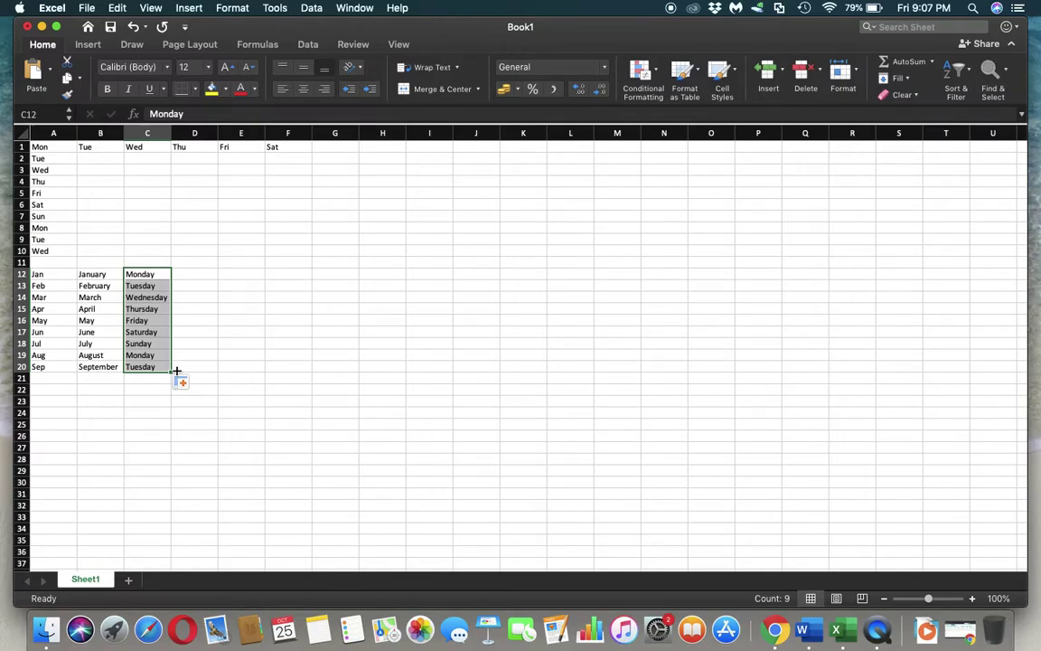
Enter 1 in D12 and copy it down through D20
click(204, 273)
text(1)
key(Return)
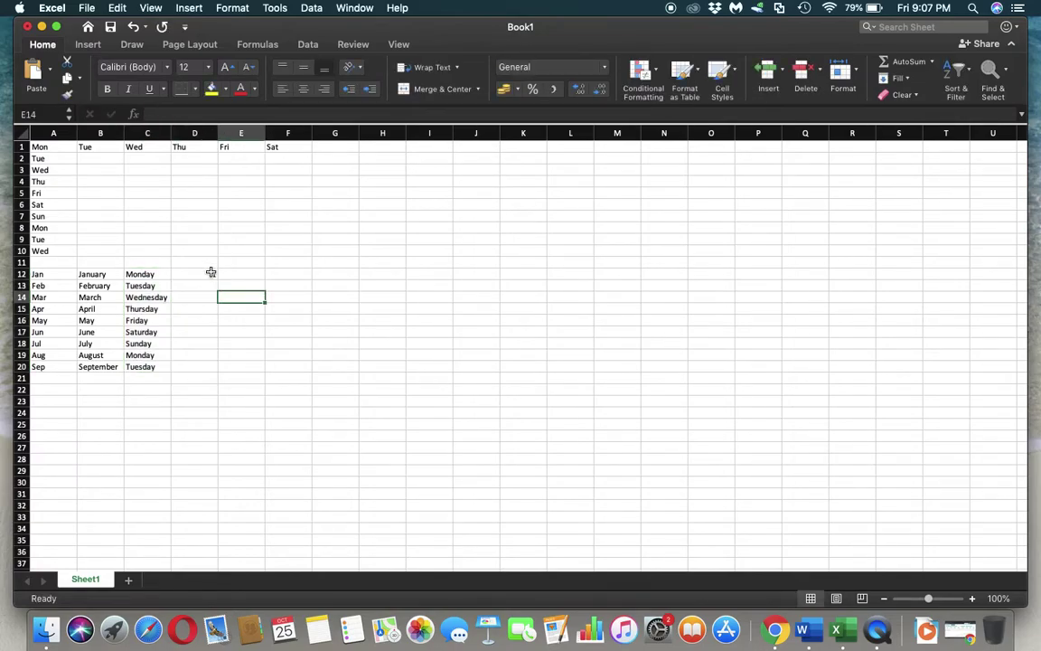
click(217, 275)
drag(218, 278, 215, 366)
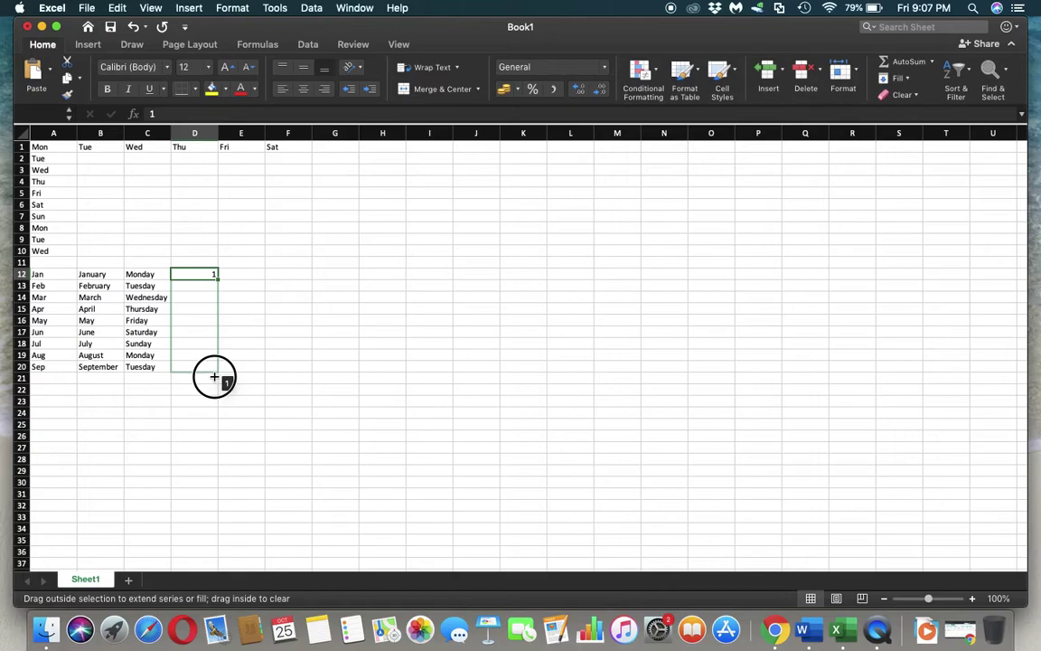
Enter 1 and 2 in E12:E13 and fill E12:E20 with the series 1 to 9
click(240, 273)
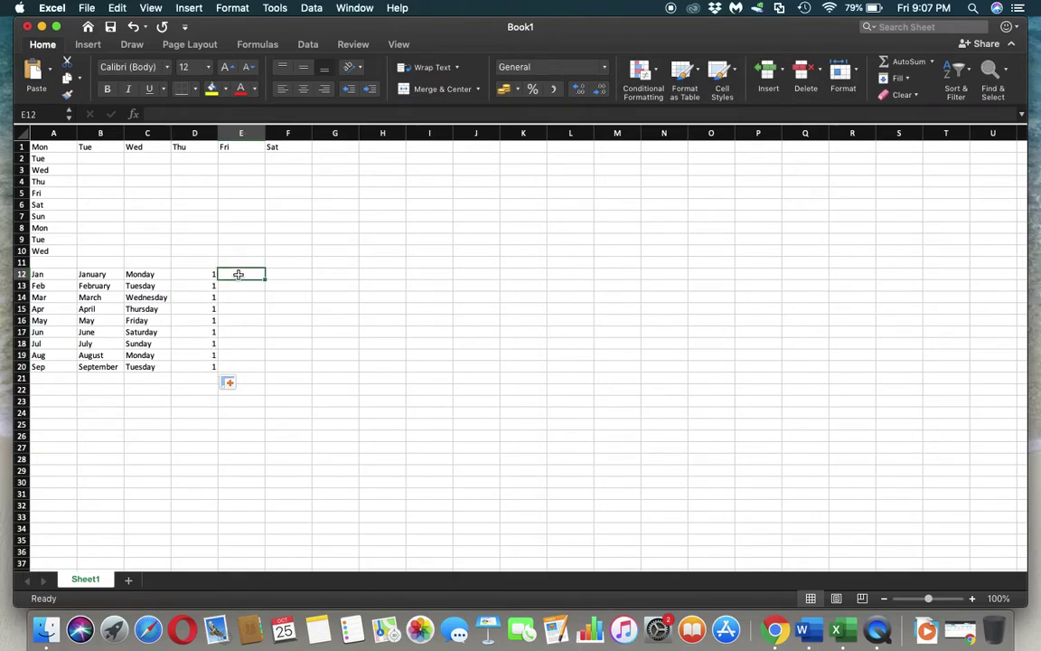
text(2)
key(Return)
click(239, 276)
text(1)
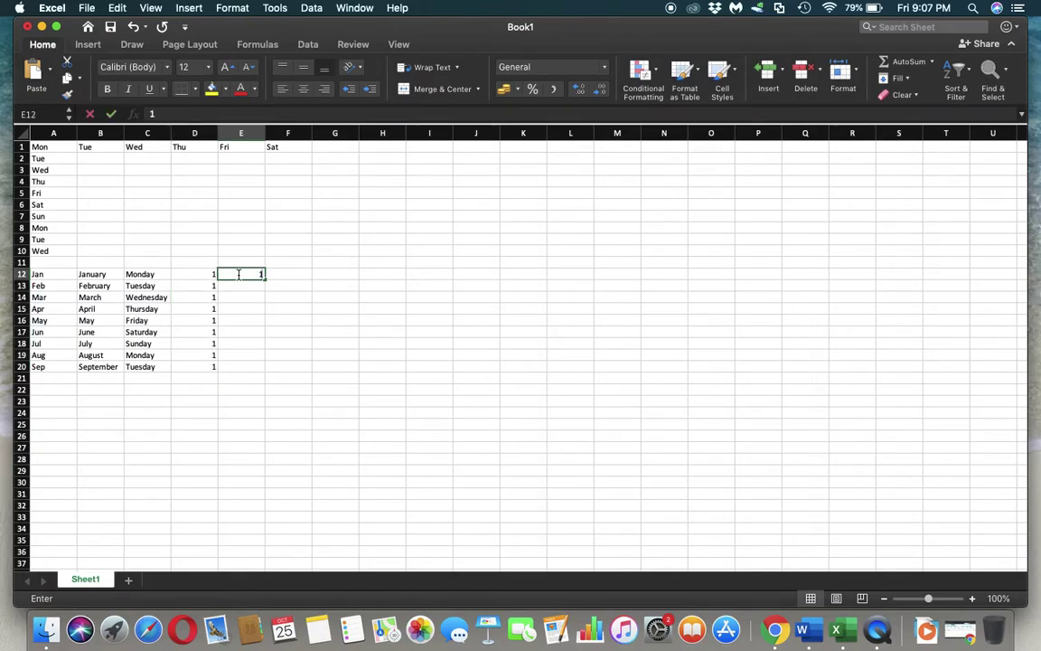
key(Return)
text(2)
key(Return)
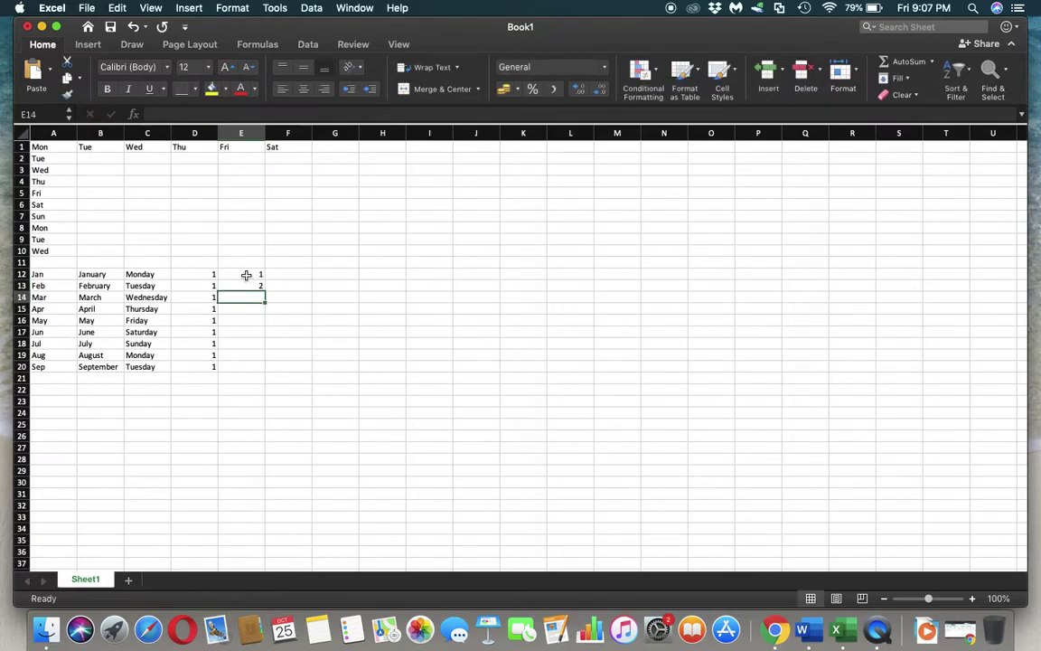
drag(246, 275, 249, 283)
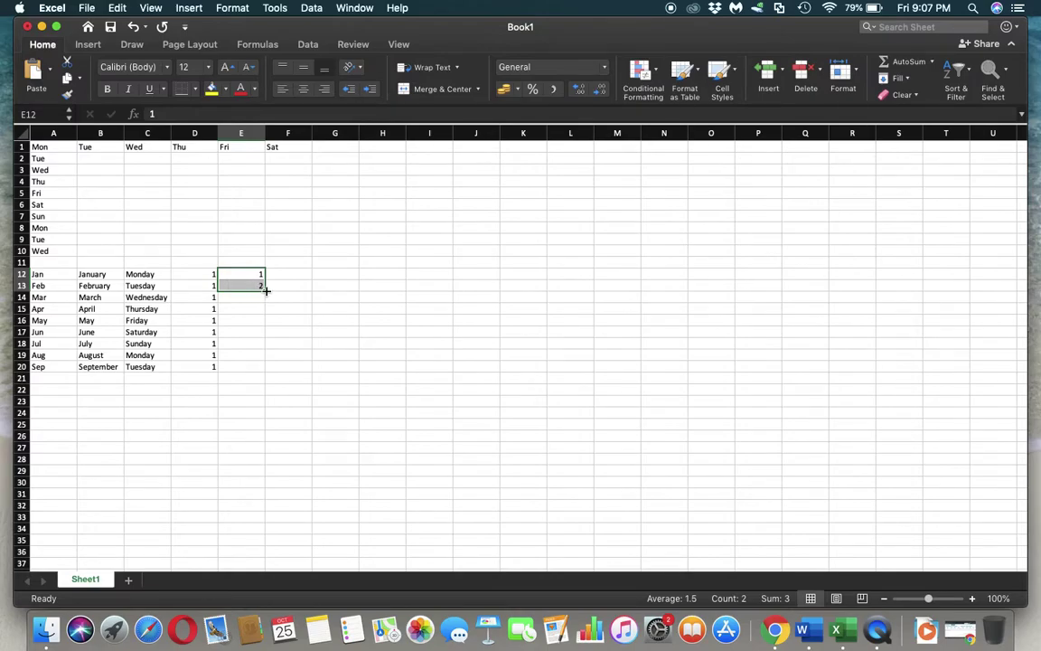
drag(265, 290, 266, 369)
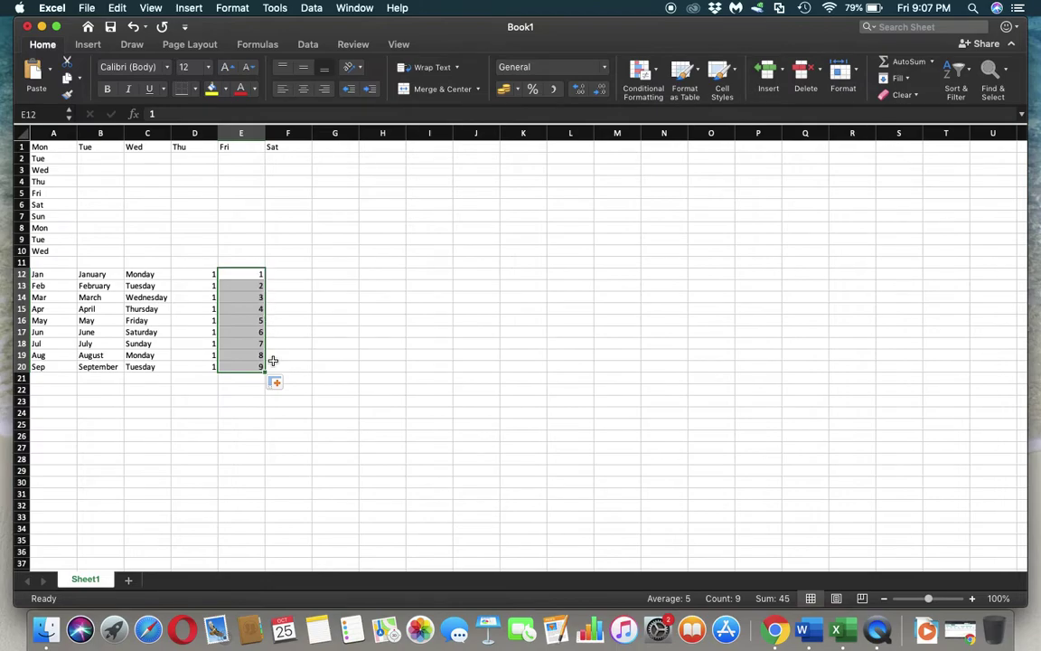
Enter 2 and 4 in F12:F13 and extend the even series to 18 in F20
click(305, 274)
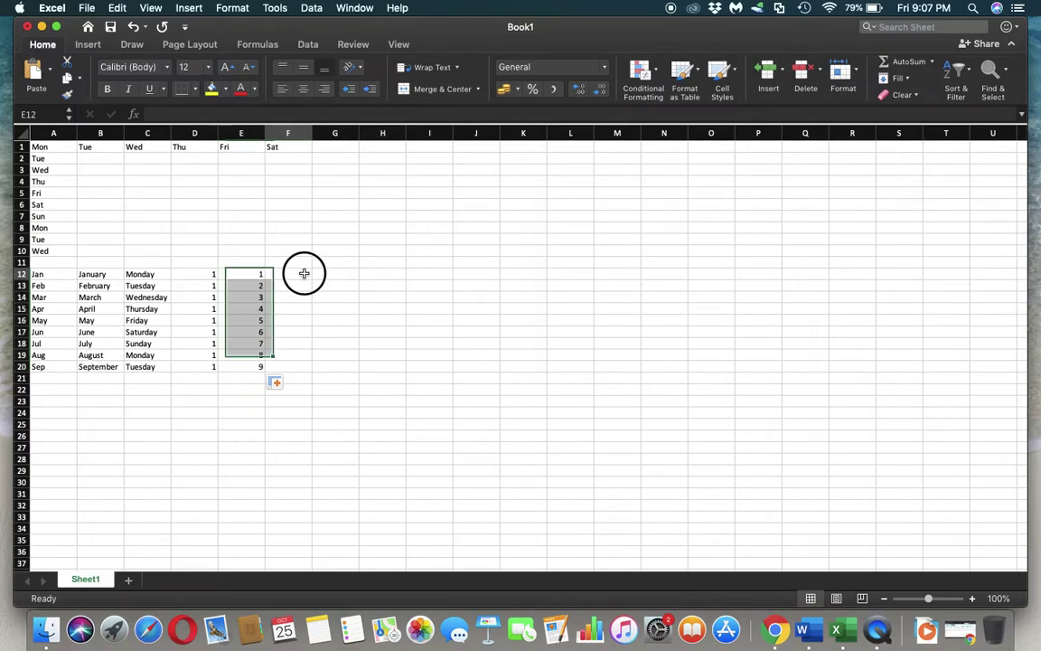
text(2)
key(Return)
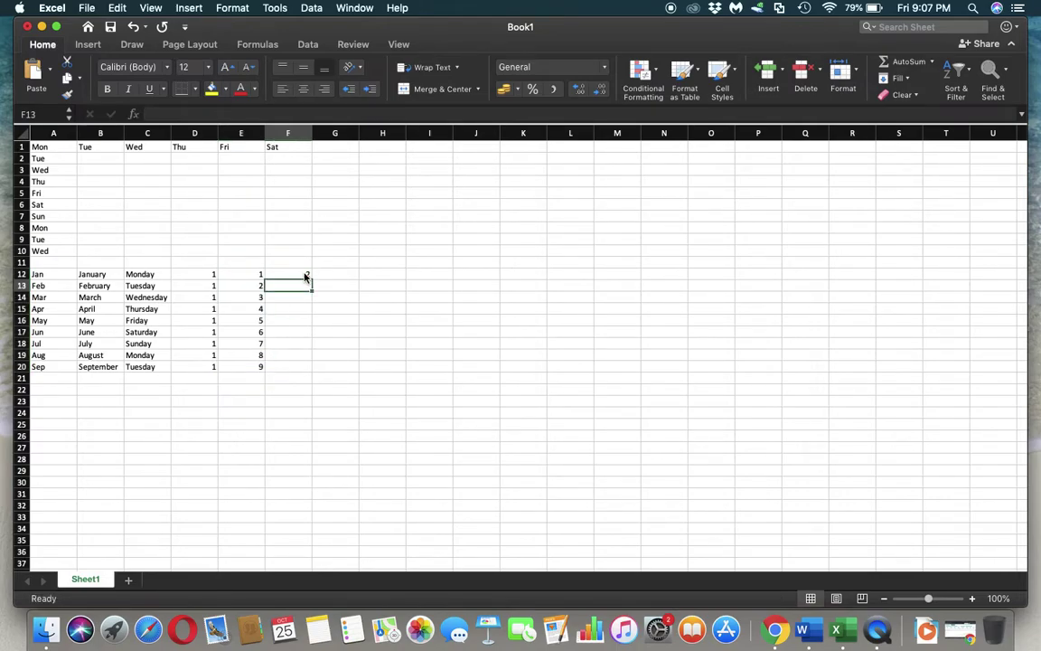
text(4)
key(Return)
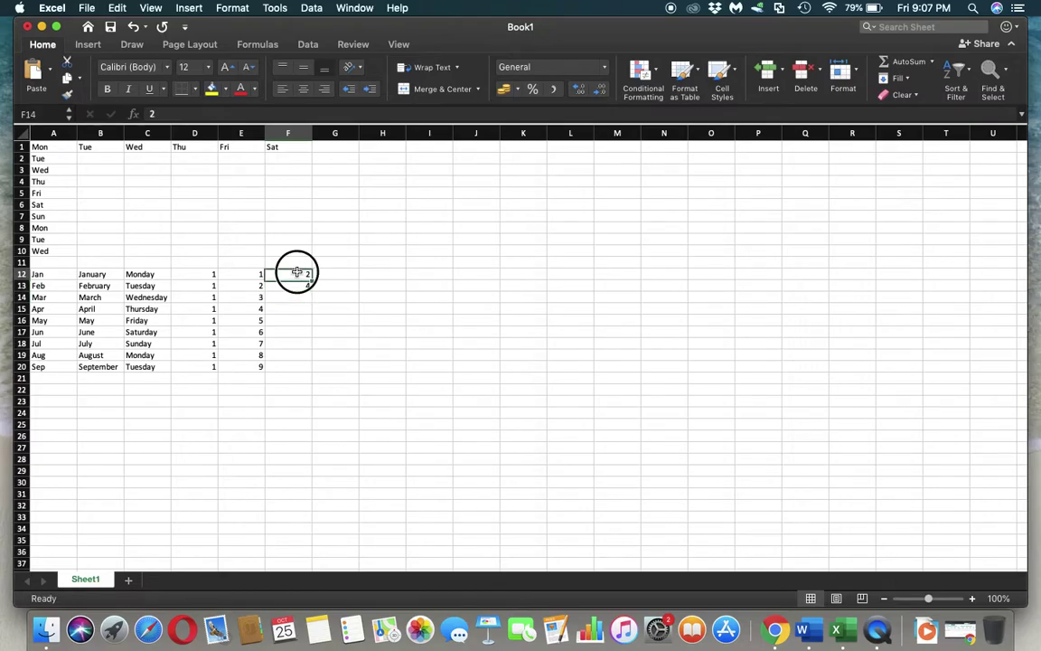
mouse_move(303, 274)
mouse_down()
mouse_move(312, 290)
mouse_move(312, 370)
mouse_up()
Enter 3 and 6 in G12:G13 and extend the multiples of three to 27 in G20
click(344, 274)
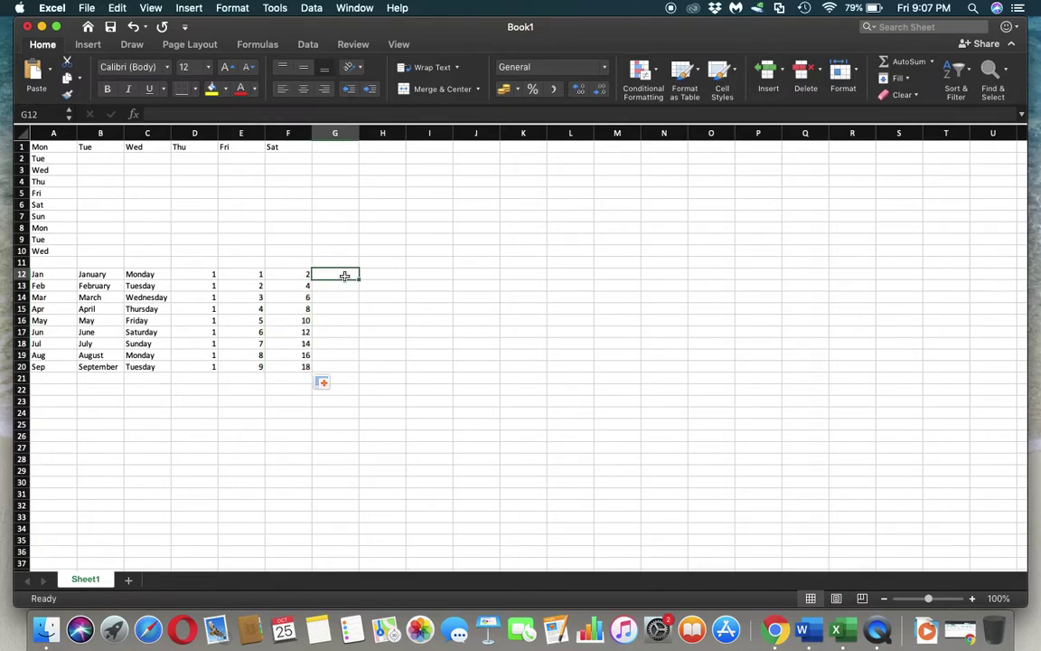
text(3)
key(Return)
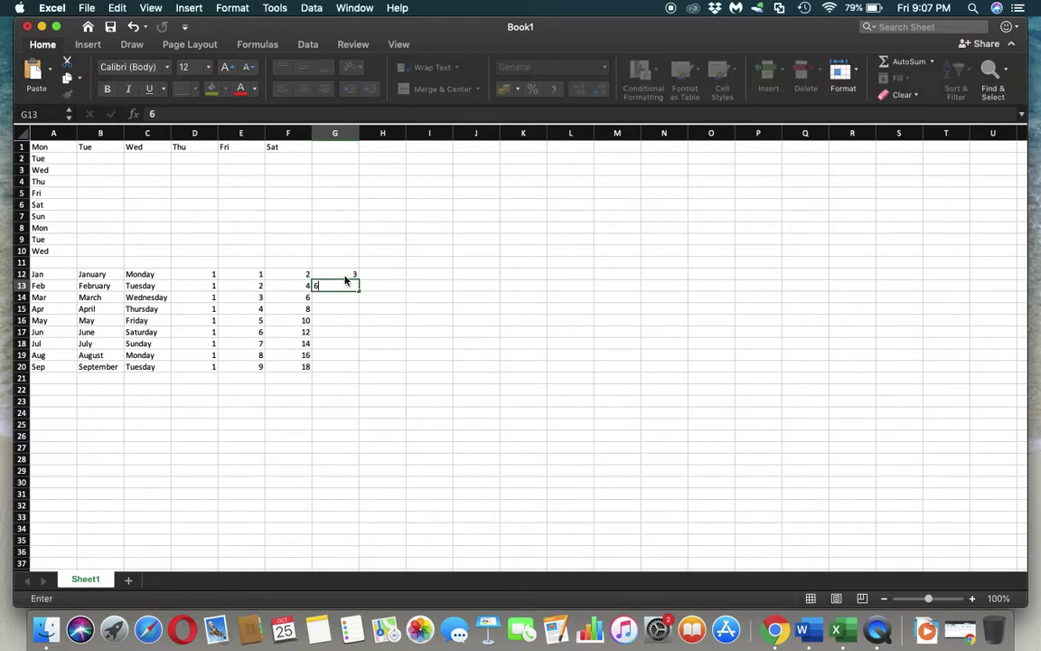
text(6)
key(Return)
mouse_move(343, 273)
mouse_down()
mouse_move(354, 288)
mouse_move(357, 372)
mouse_up()
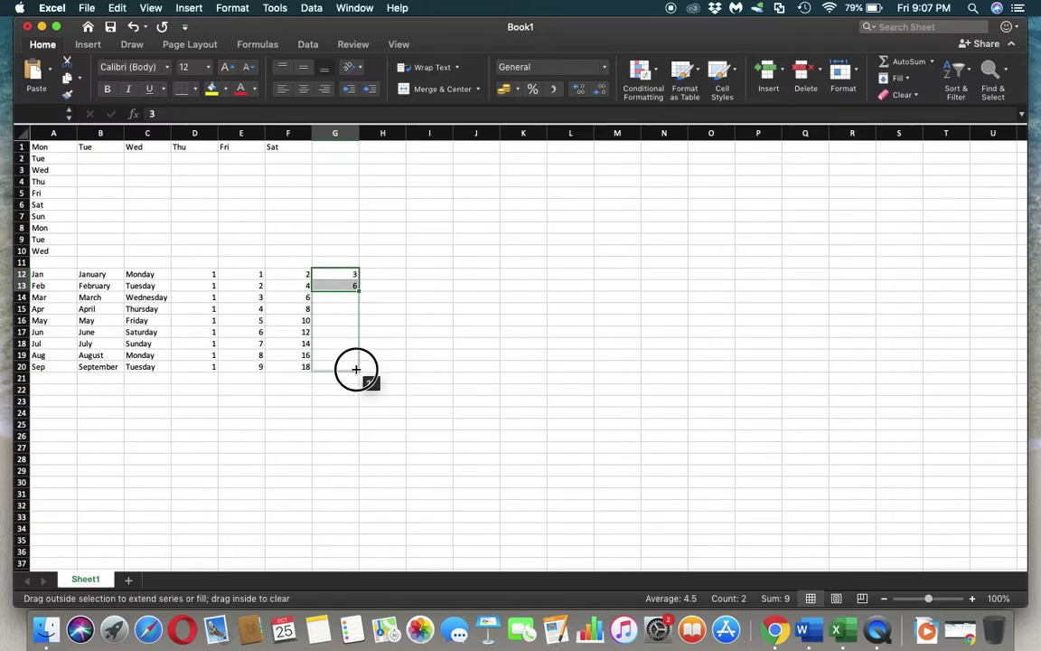
click(392, 274)
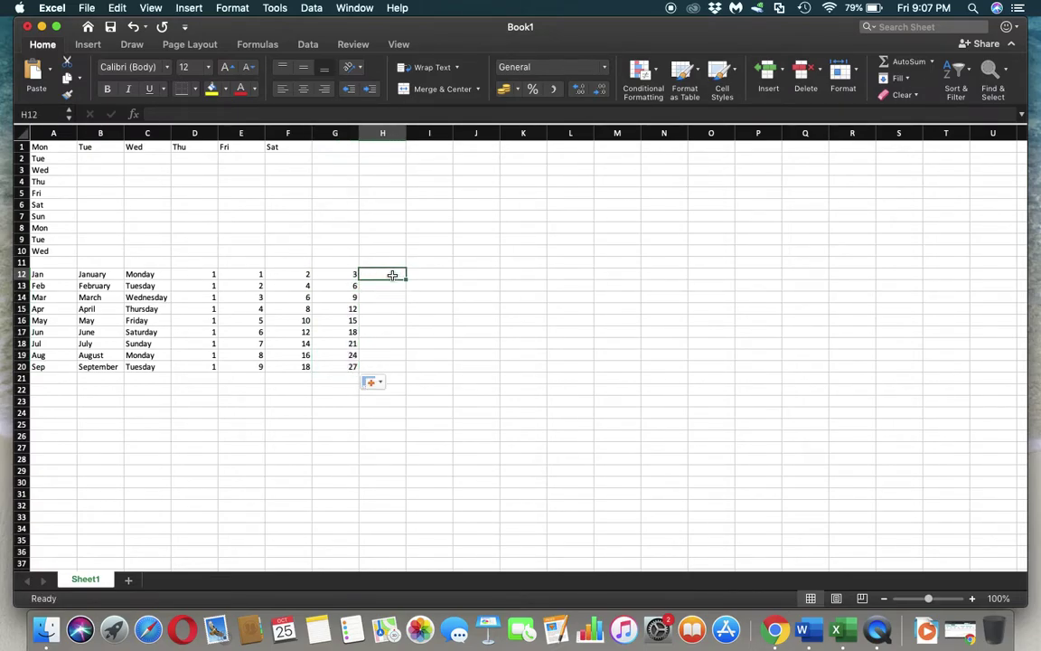
Enter a name in H12 and copy it down to H20
text(Ga)
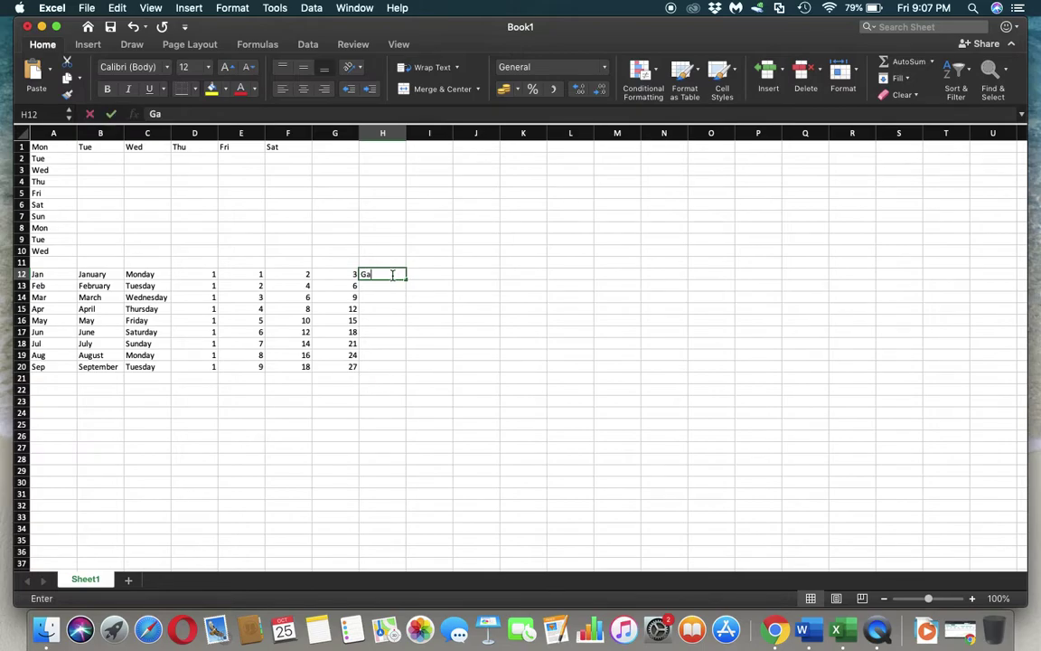
text(yan)
key(Return)
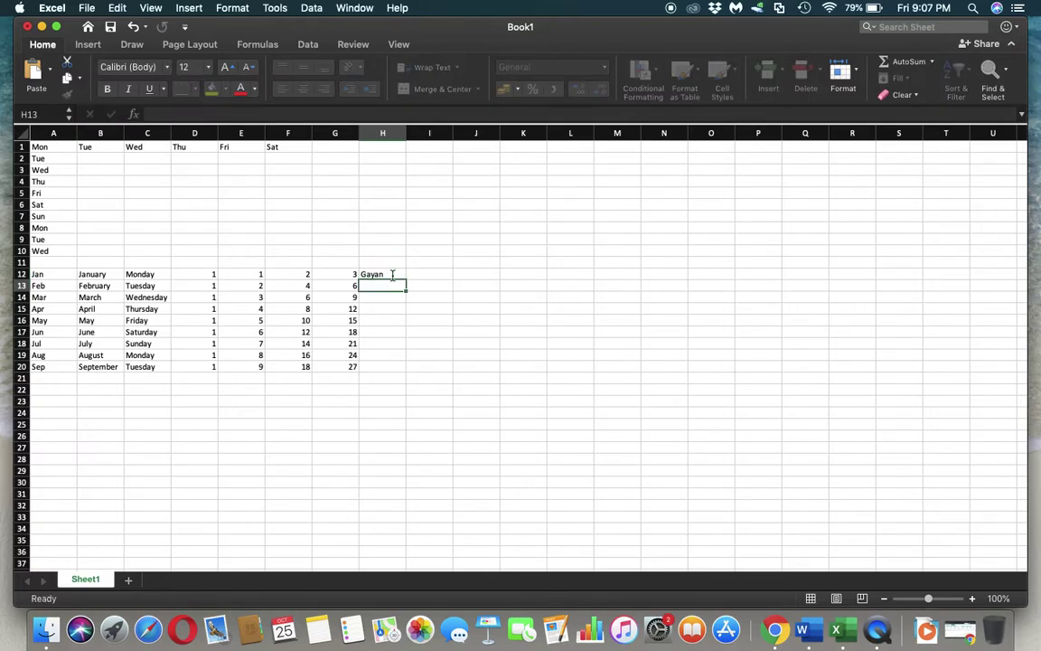
click(392, 274)
drag(406, 279, 401, 370)
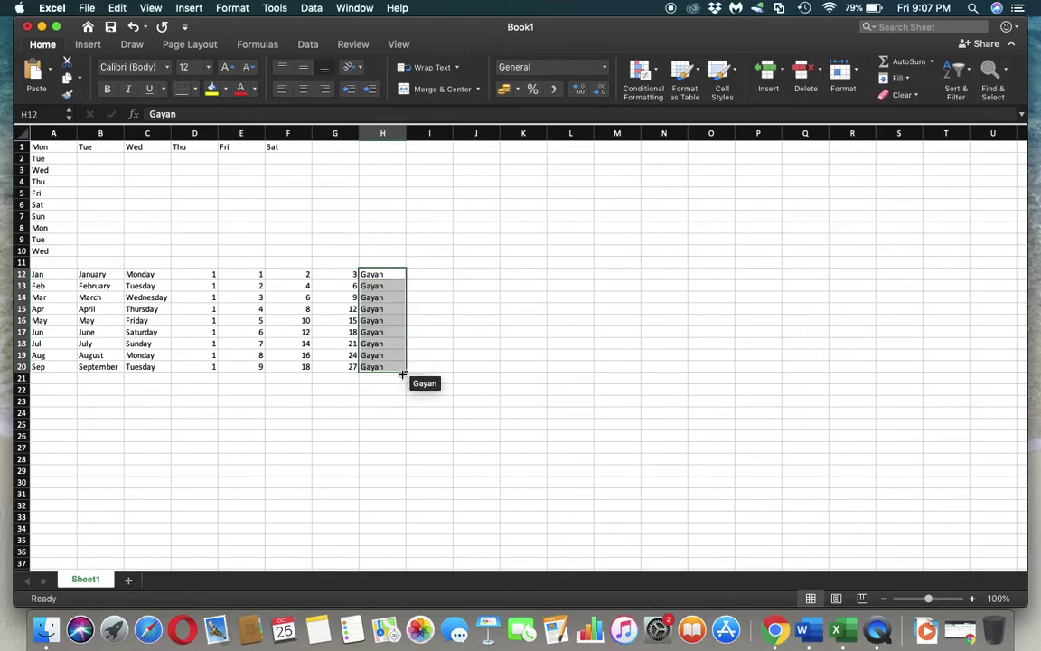
Repeat two names from I12:I13 down to I20, then delete everything in A1:I23
click(431, 272)
text(Gayan)
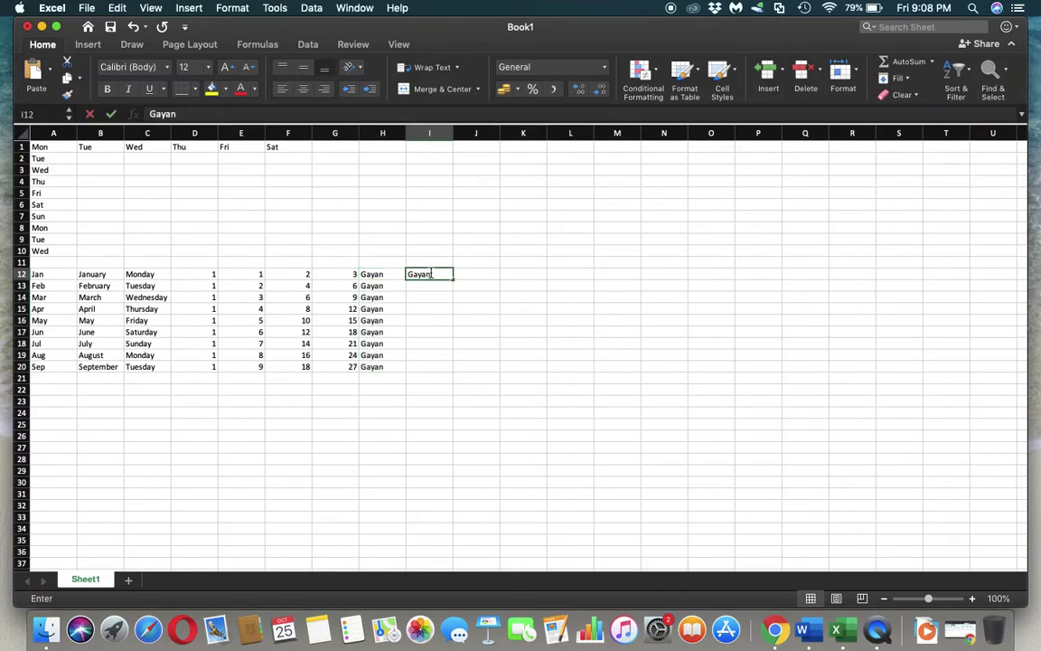
key(Return)
text(Nimal)
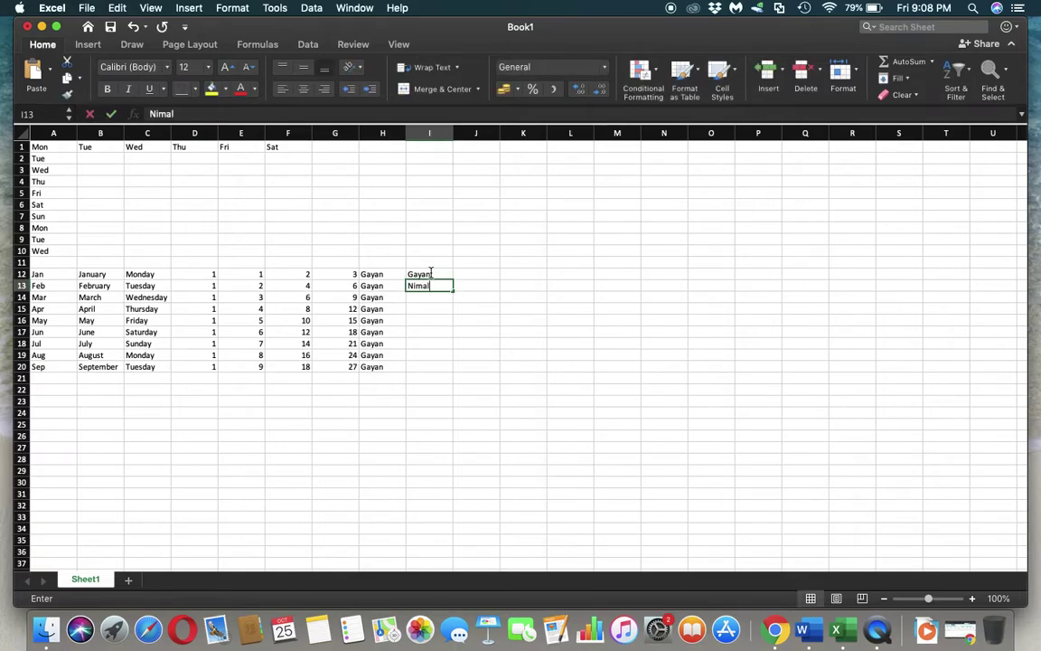
key(Return)
mouse_move(436, 272)
mouse_down()
mouse_move(454, 287)
mouse_move(453, 372)
mouse_up()
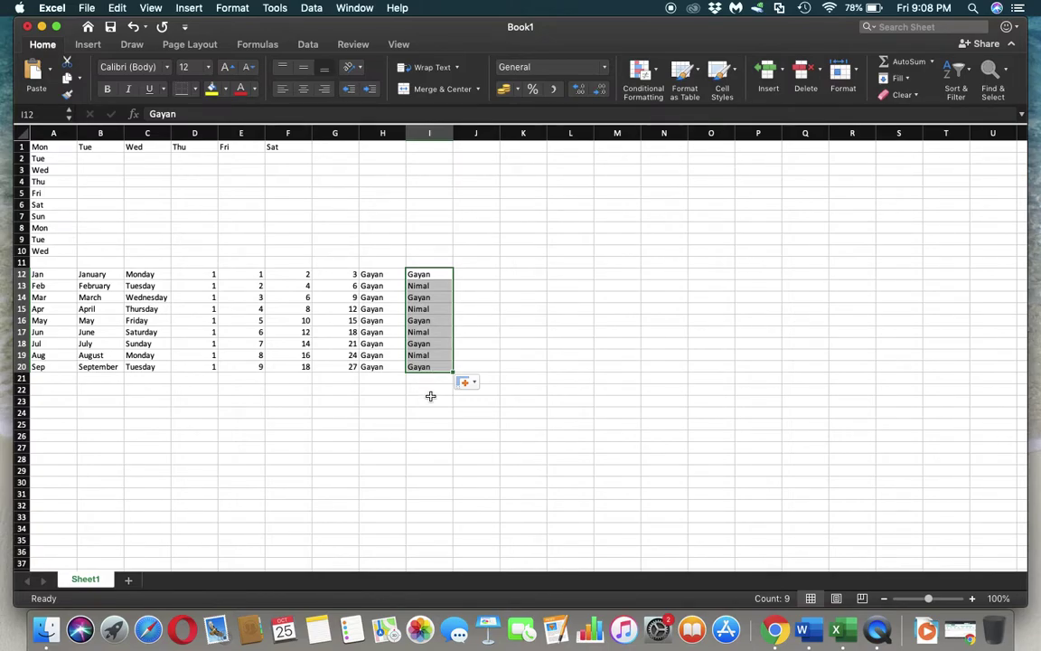
drag(430, 396, 18, 140)
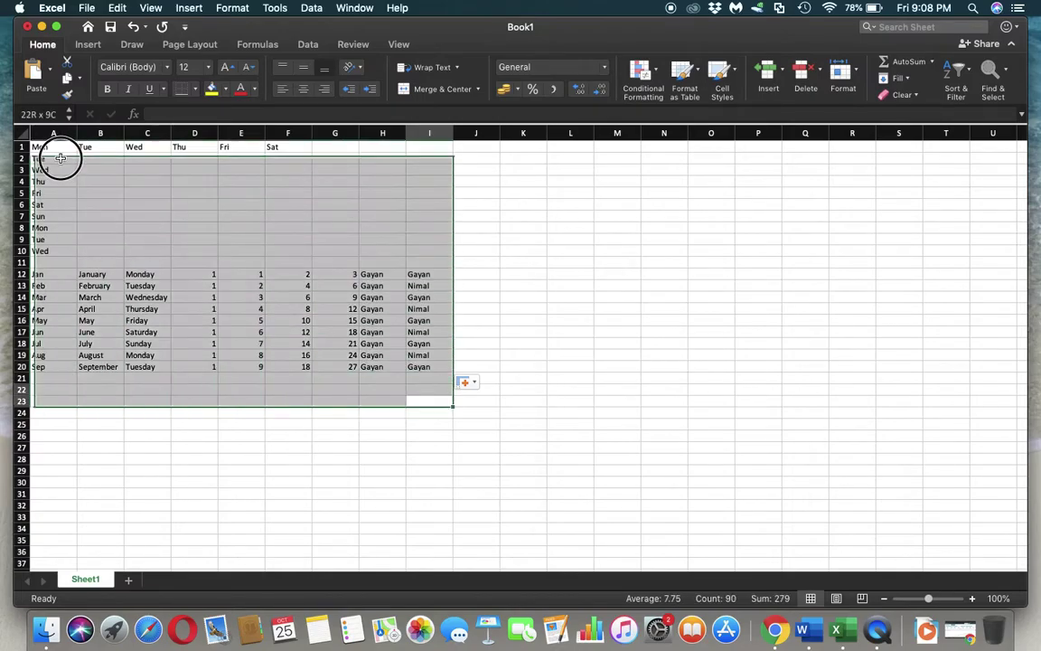
key(Delete)
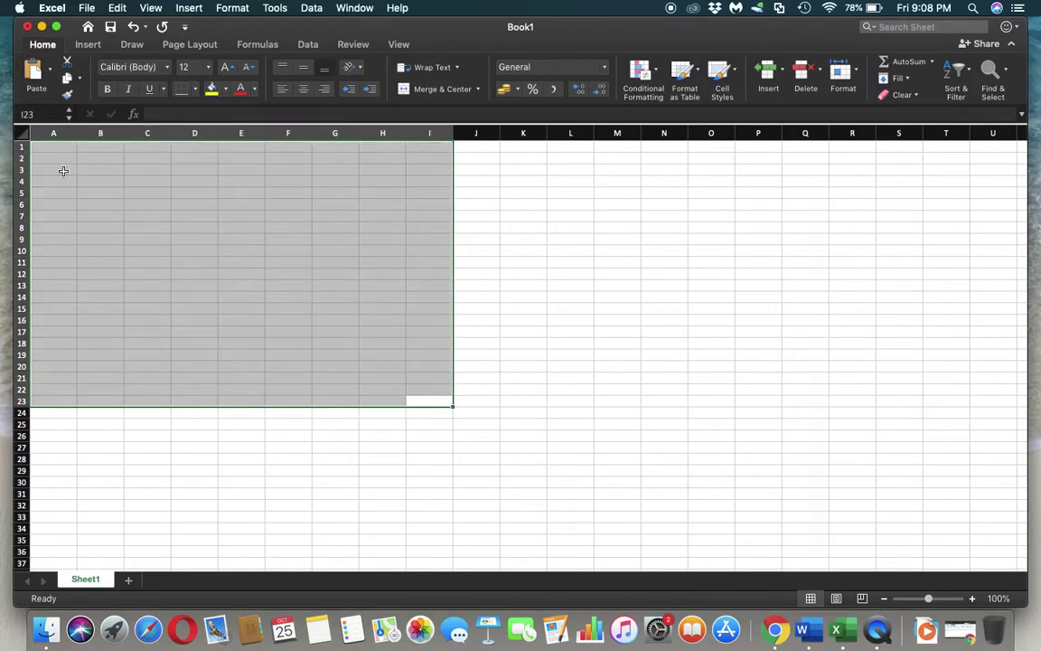
Type the headings Student Name, Maths, English and Science across A1:D1, correcting the Maths typo
click(203, 345)
click(60, 150)
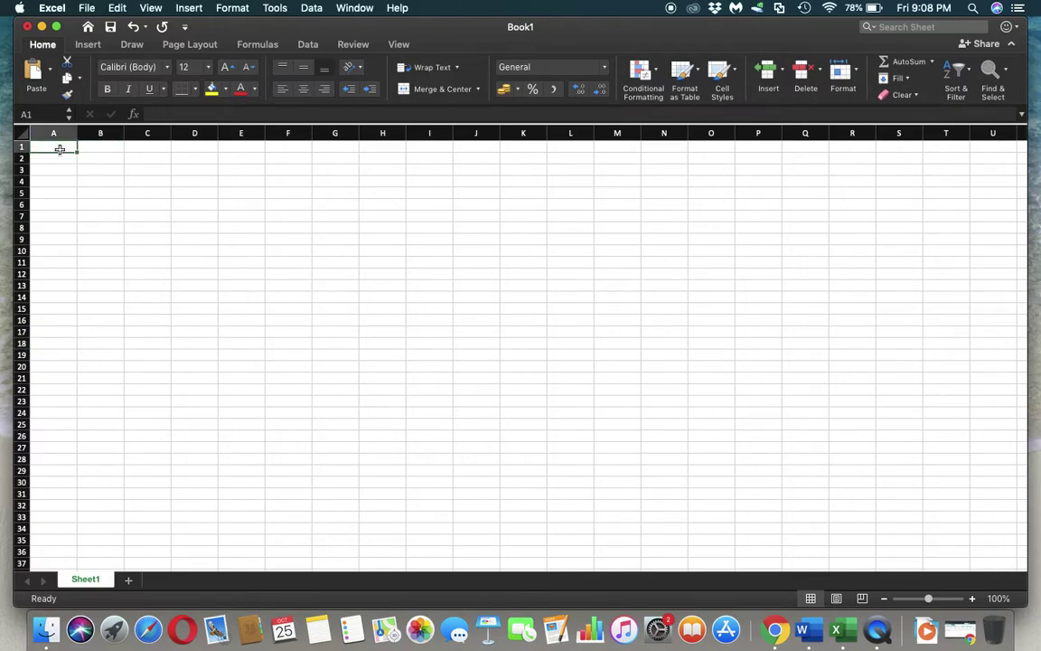
text(Stud)
text(ent Name)
key(Tab)
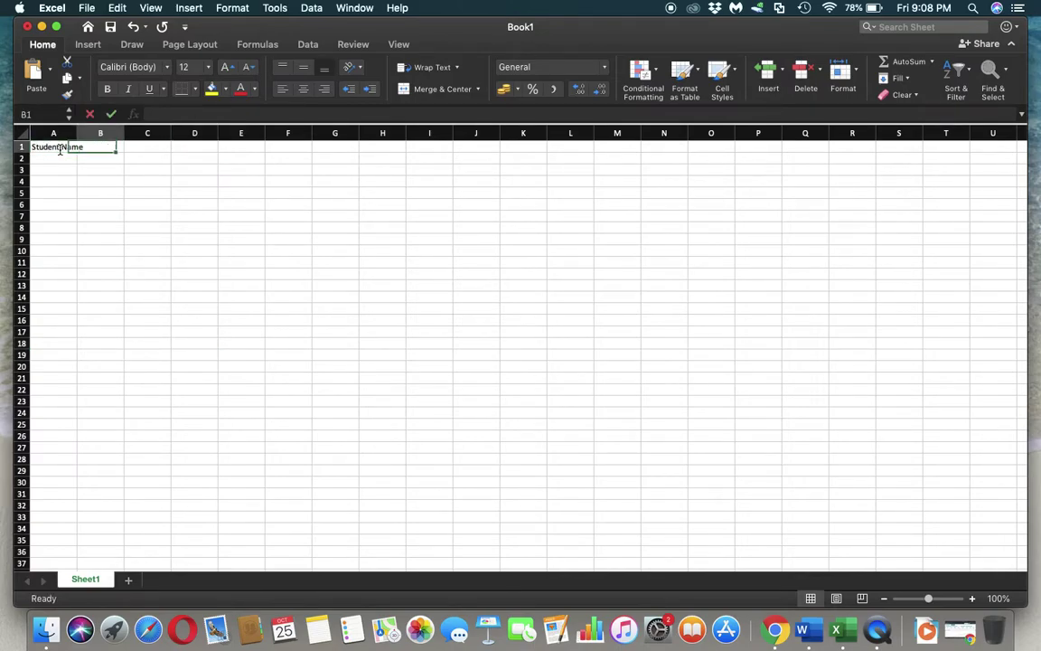
text(Mat)
text(ch)
key(BackSpace)
key(BackSpace)
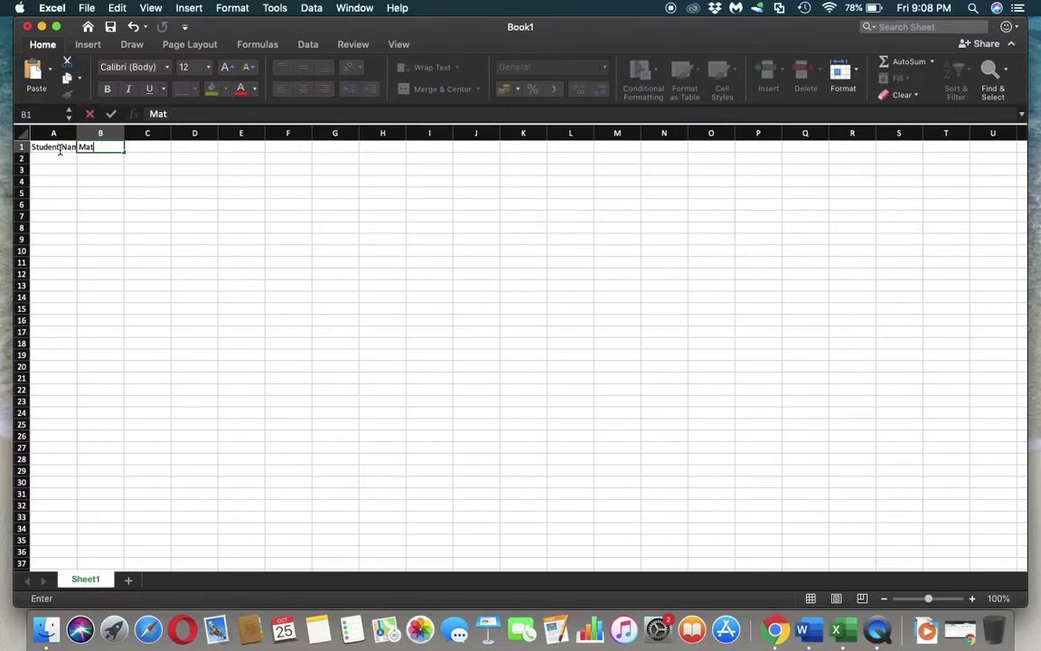
text(hs)
key(Tab)
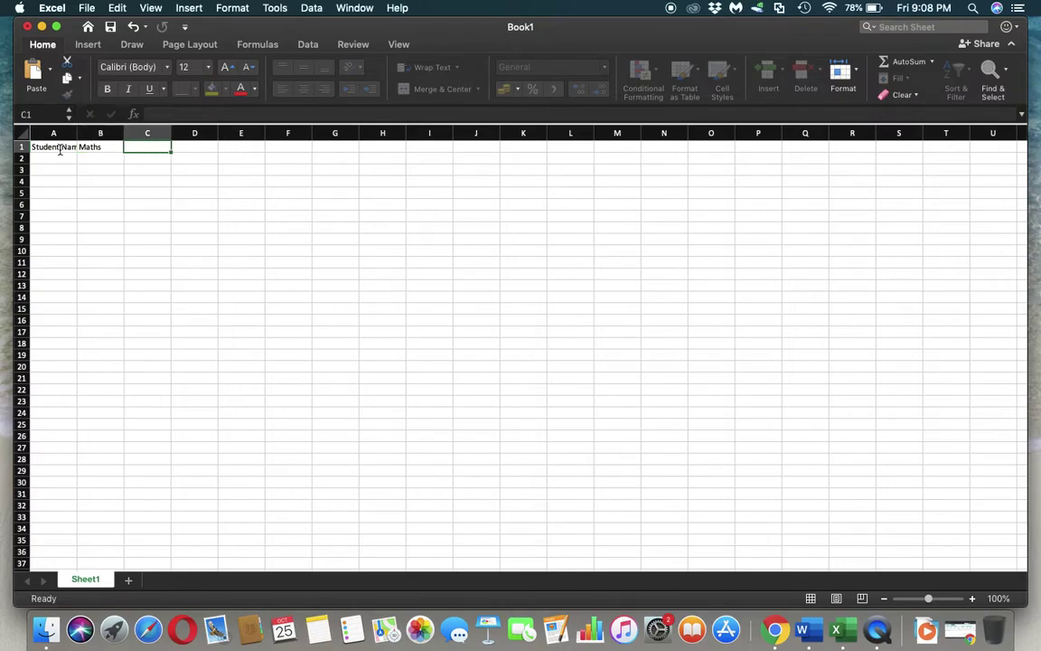
text(English)
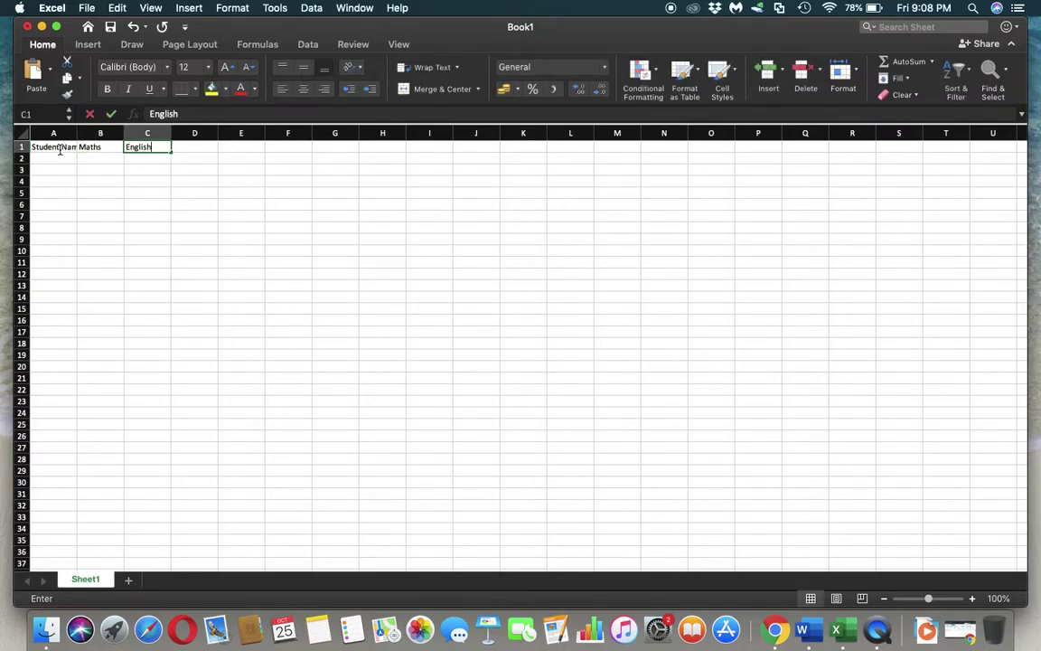
key(Tab)
text(Scie)
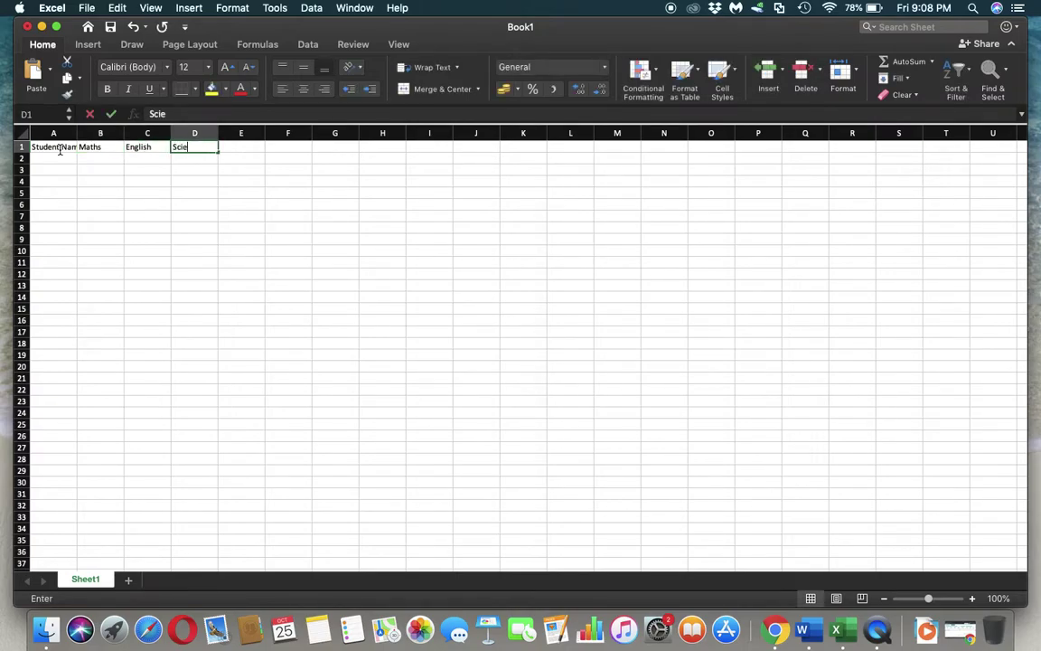
text(nce)
key(Return)
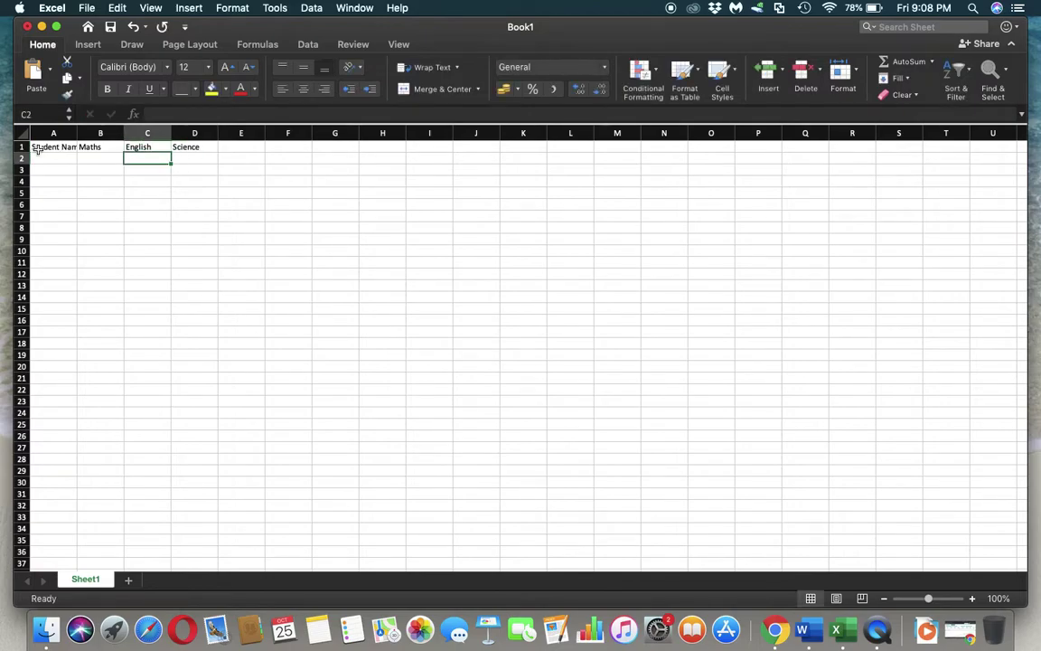
click(98, 193)
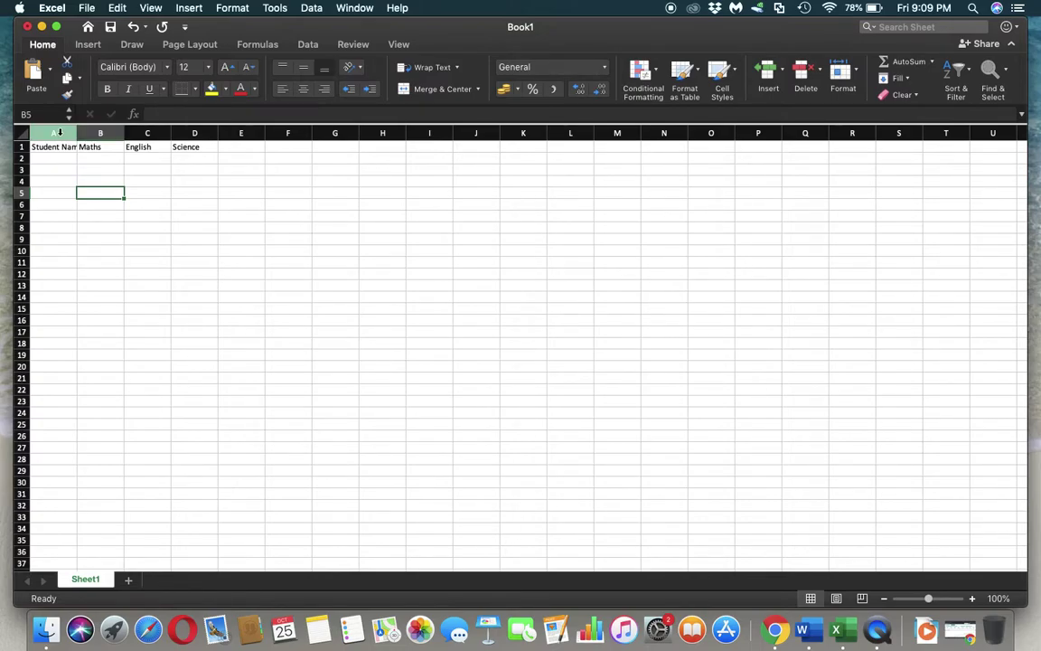
AutoFit columns A–D to their headings, then widen the Maths and Student Name columns slightly
click(59, 133)
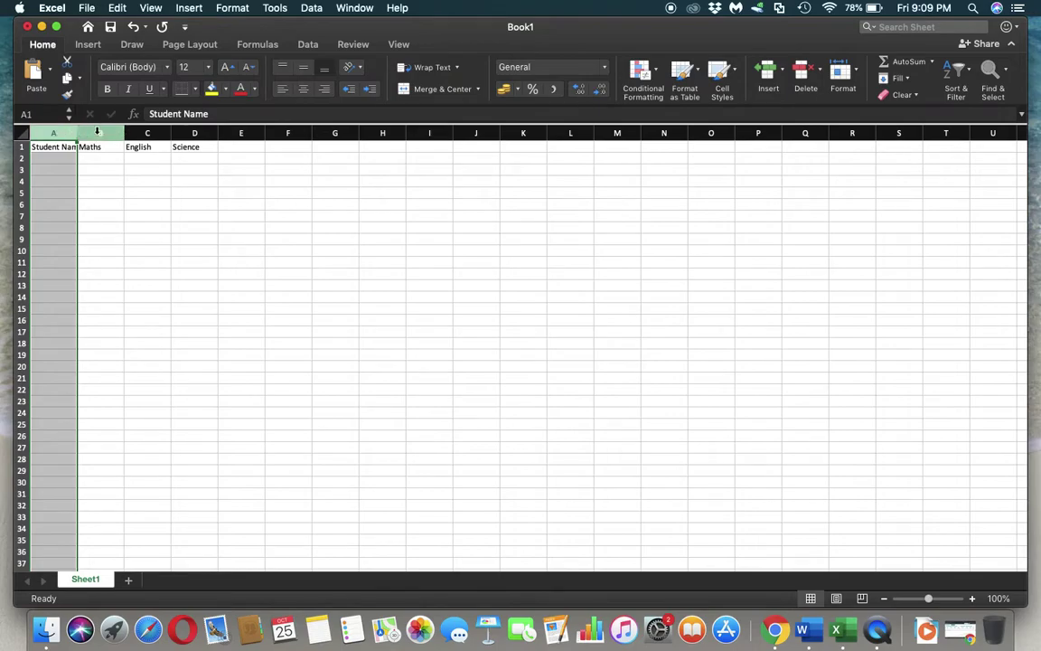
click(90, 132)
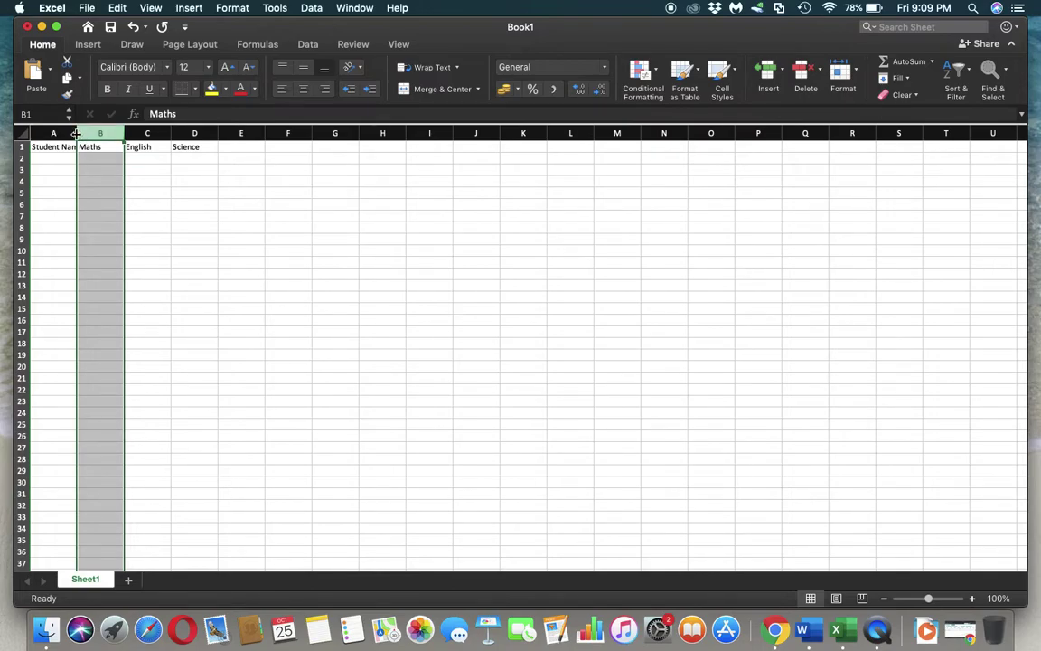
double_click(77, 134)
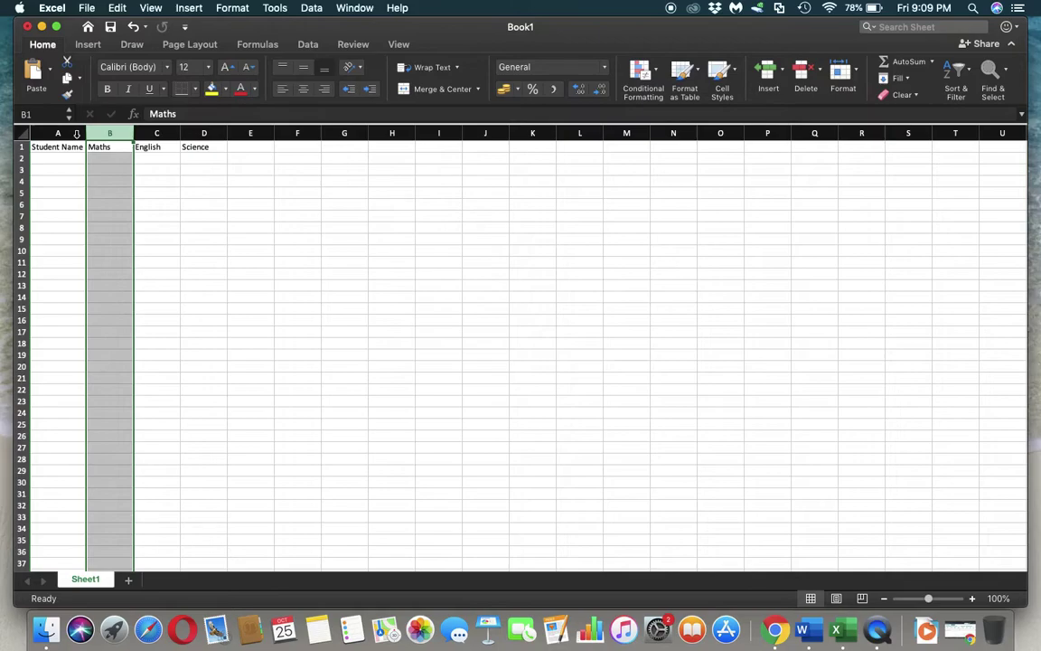
double_click(133, 134)
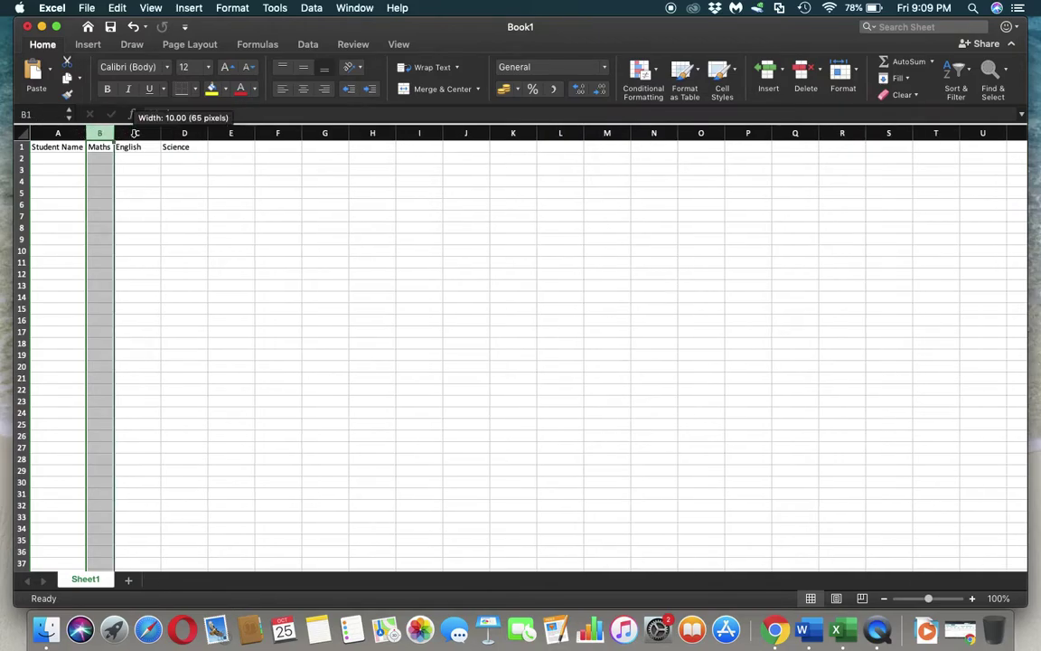
double_click(160, 134)
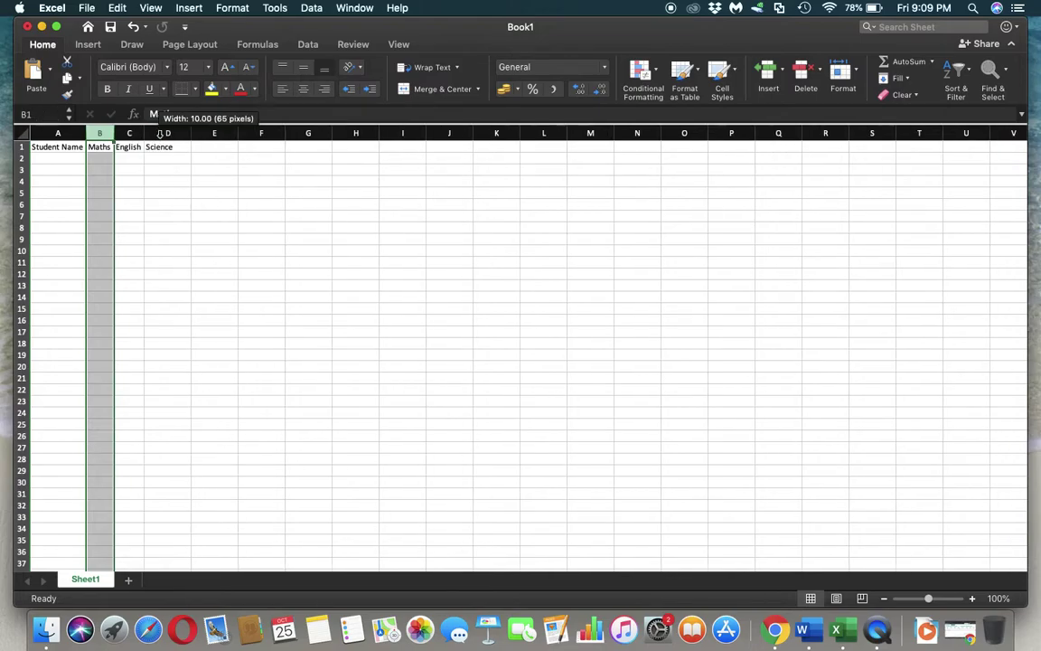
double_click(191, 132)
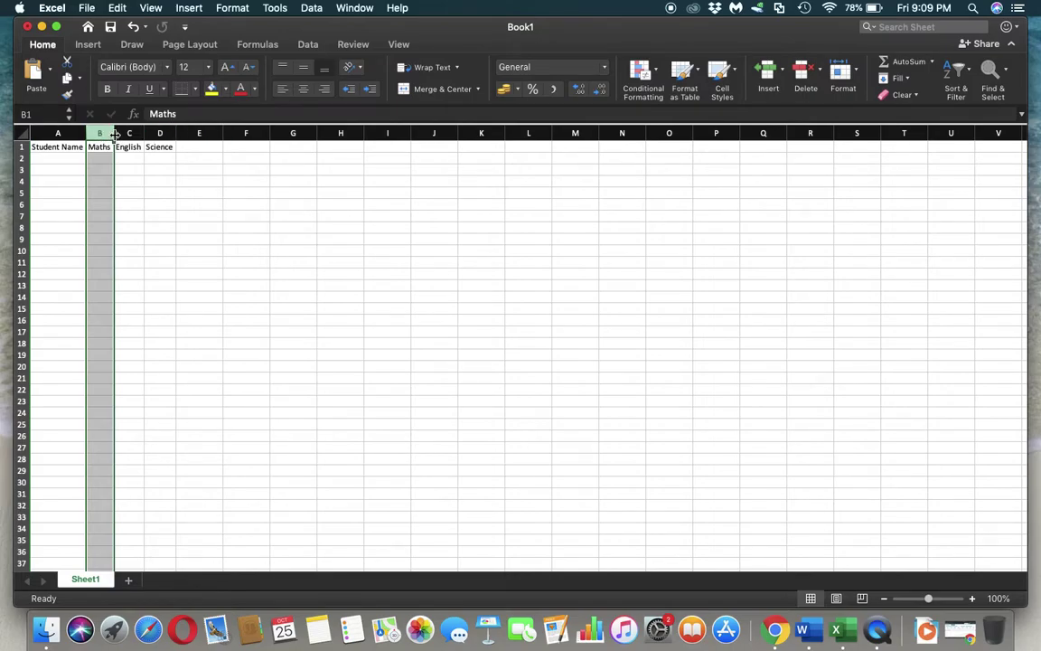
drag(114, 134, 217, 133)
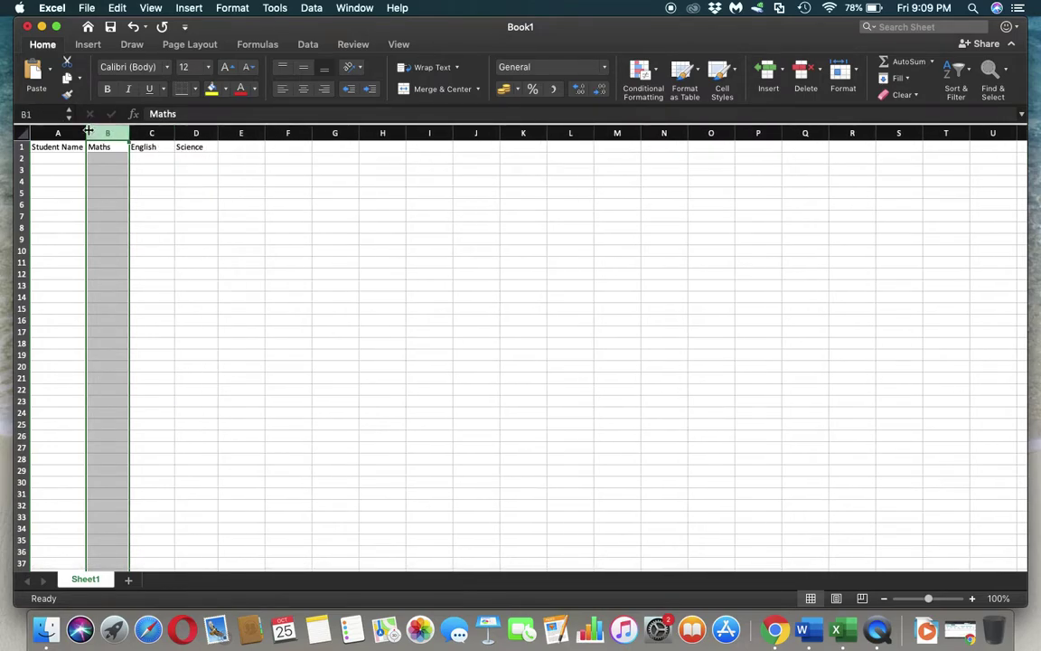
drag(87, 131, 92, 131)
click(183, 179)
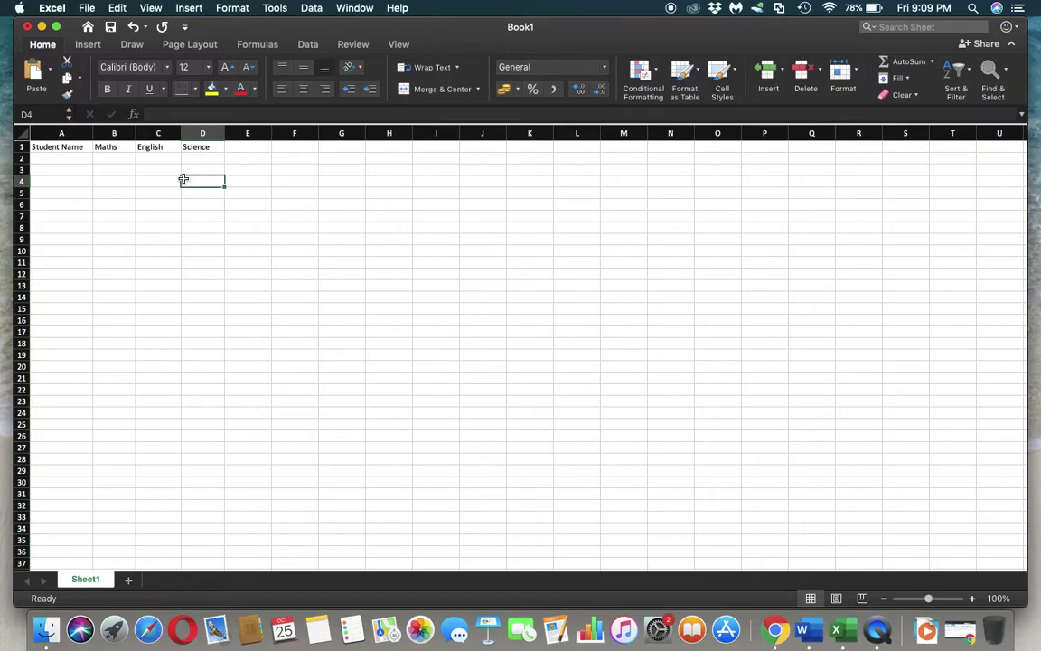
Add the headings Total, Average, Grade and Rank across E1:H1
click(245, 147)
text(T)
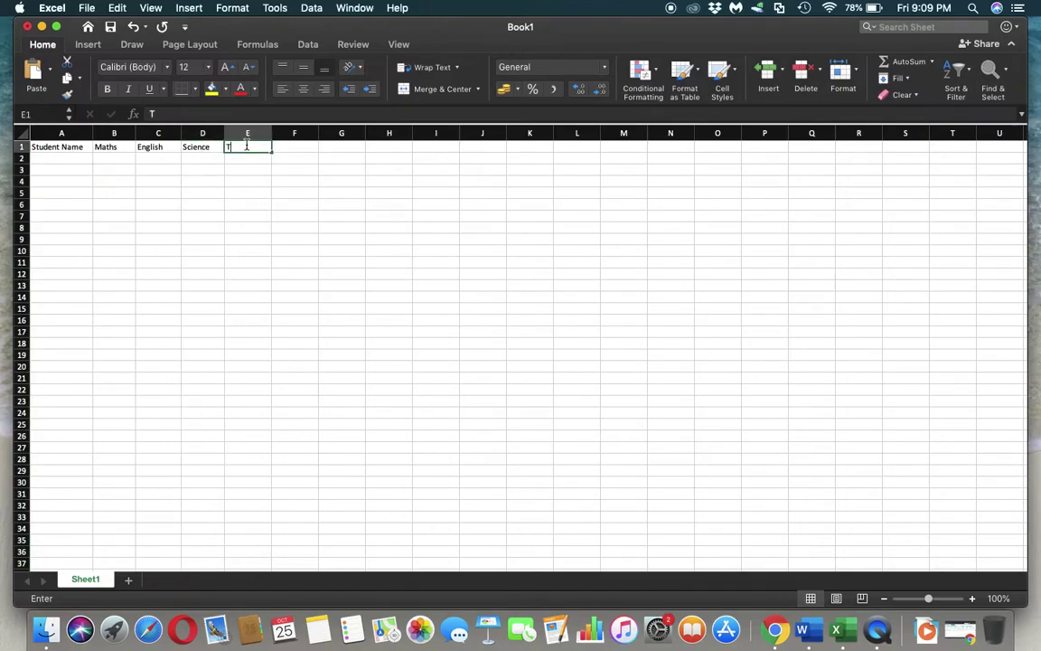
text(otal)
key(Tab)
key(Tab)
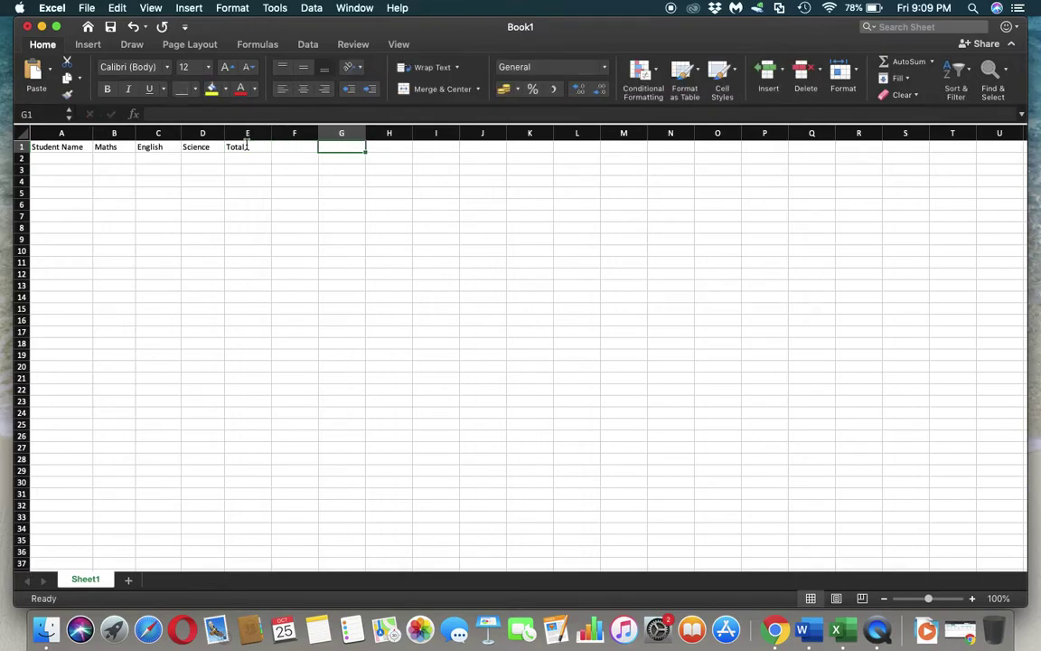
click(280, 150)
text(Avera)
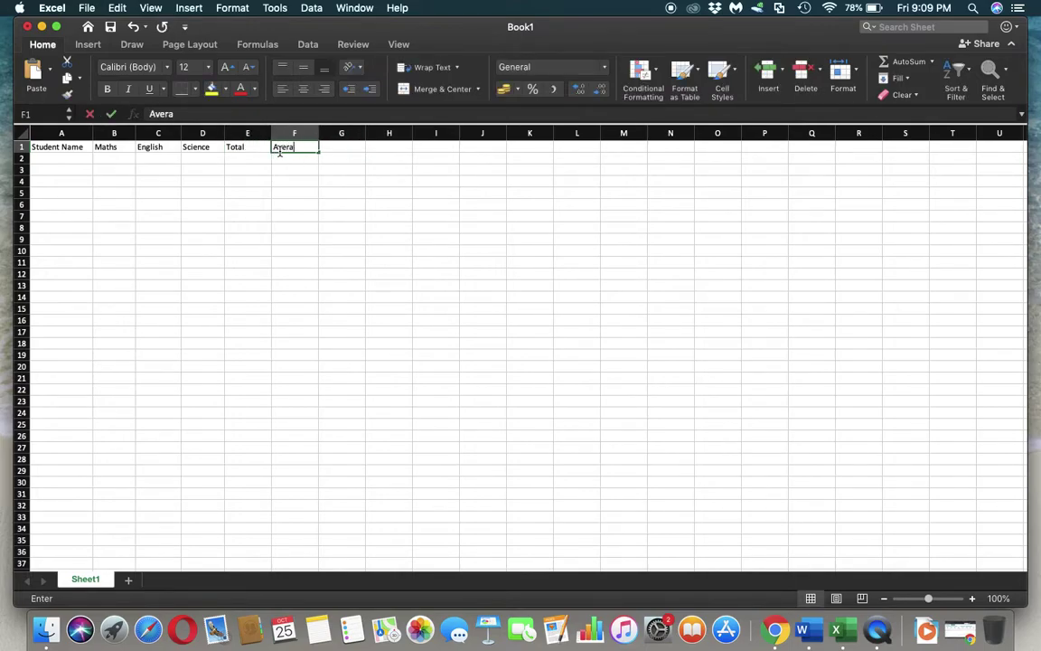
text(ge)
key(Tab)
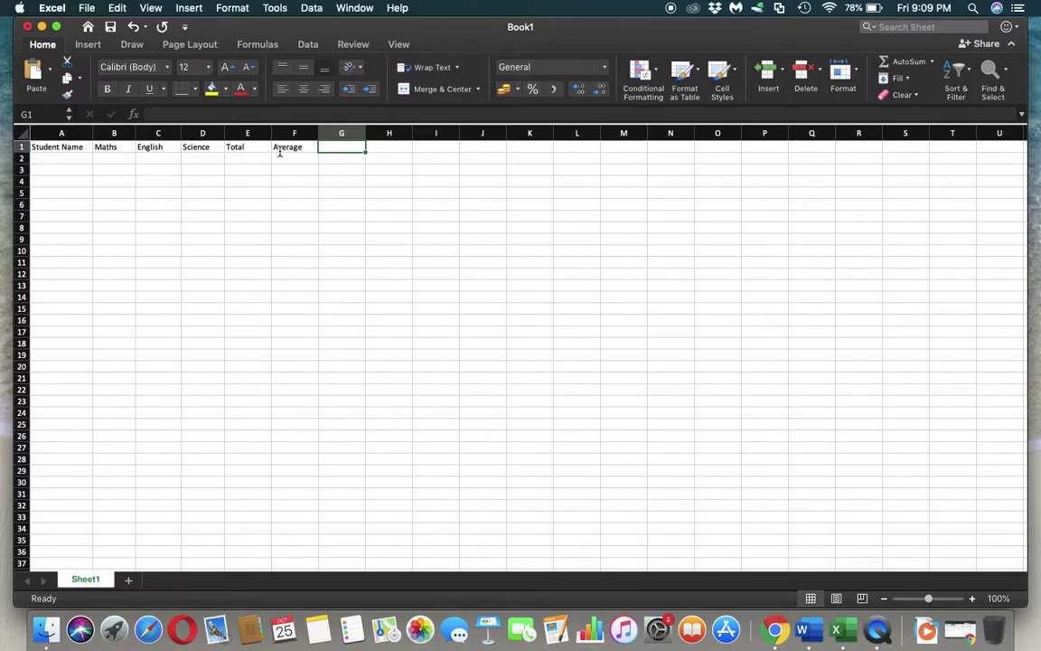
text(Grade)
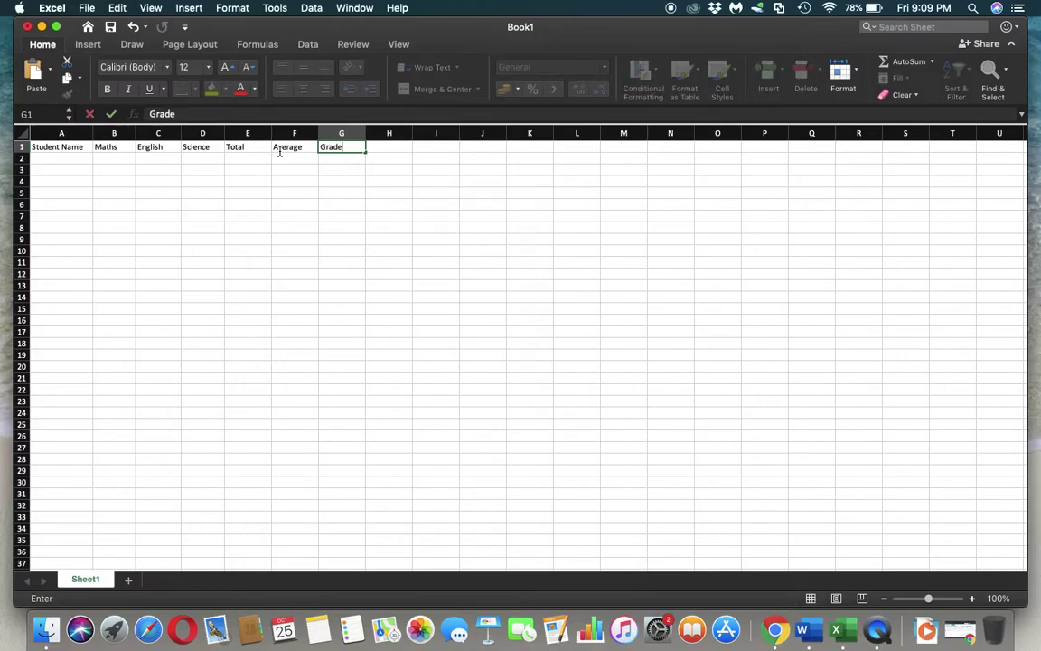
key(Tab)
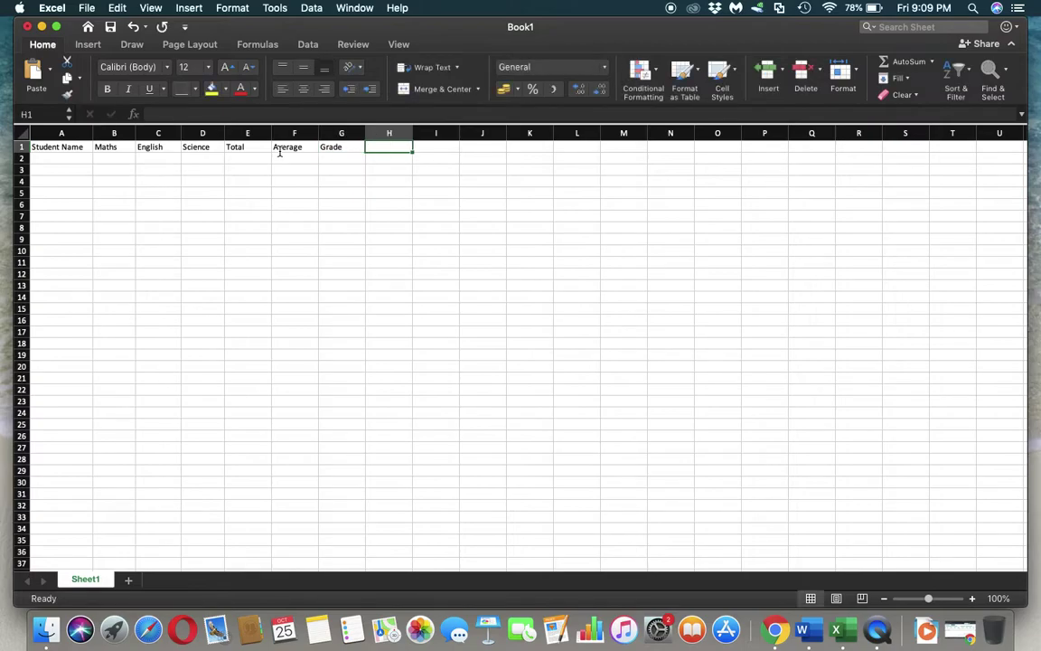
text(Rank)
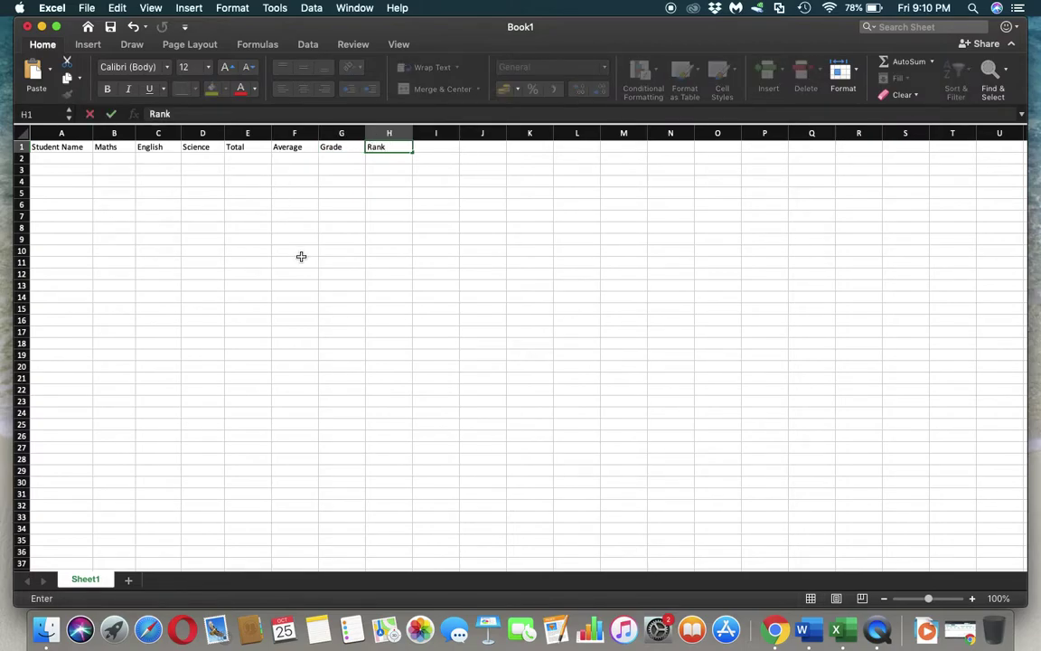
click(299, 252)
Enter the five student names down column A, from A2 to A6
click(84, 158)
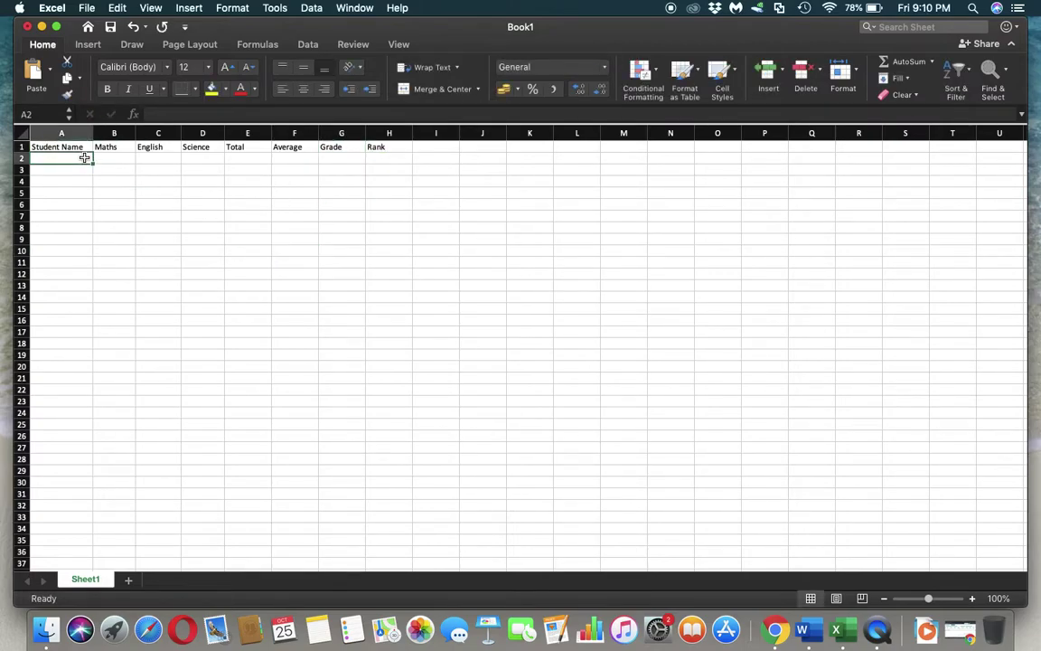
text(Amali)
key(Return)
text(Kasun)
key(Return)
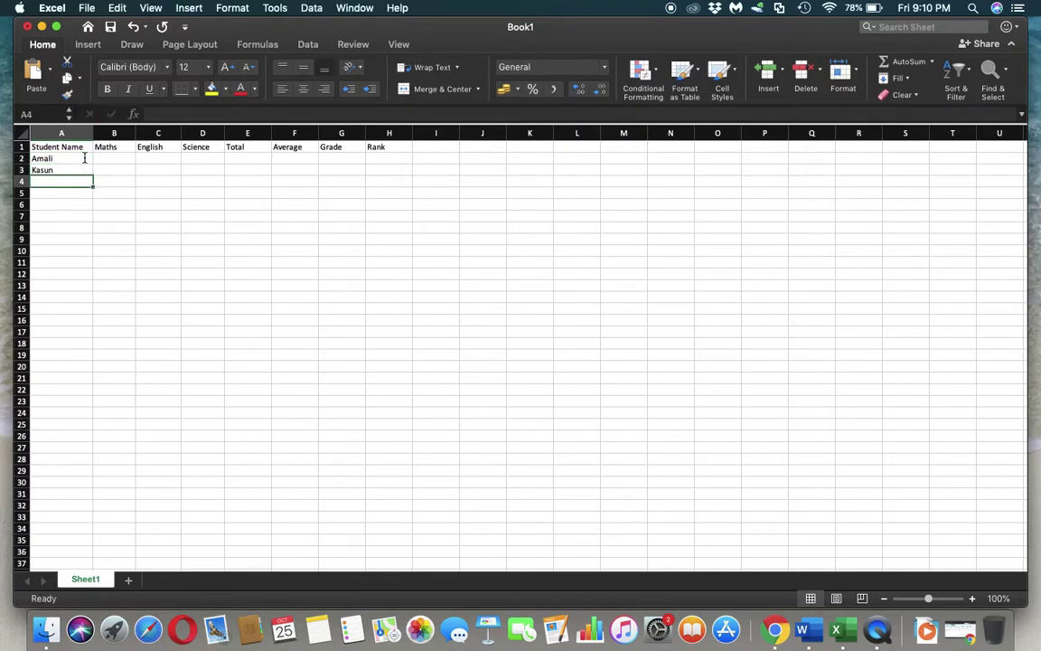
text(She)
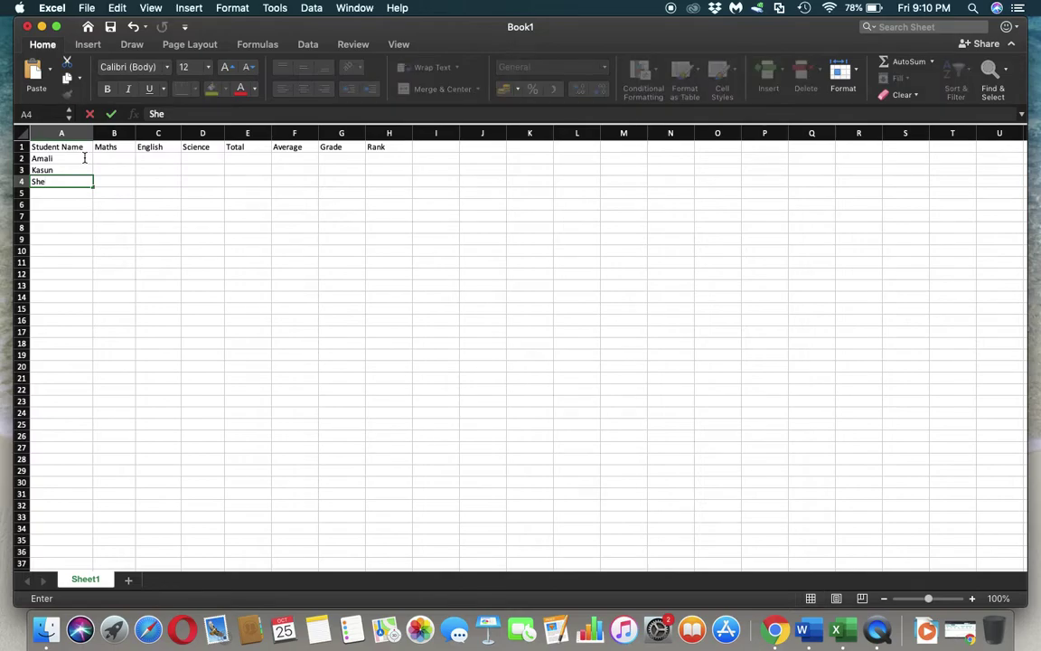
text(han)
key(Return)
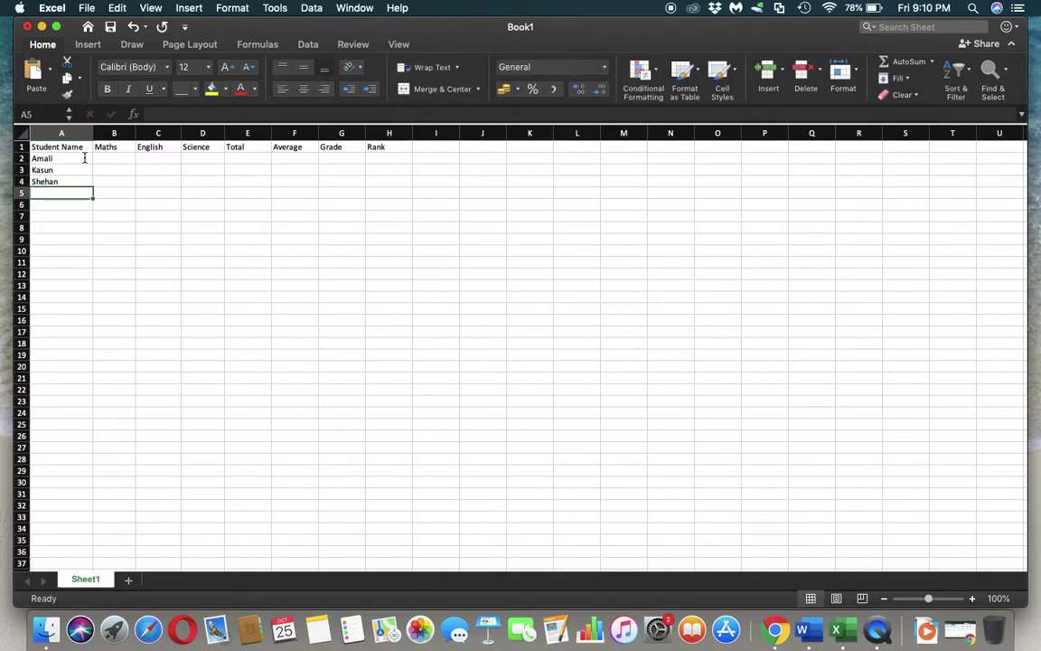
text(Nimali)
key(Return)
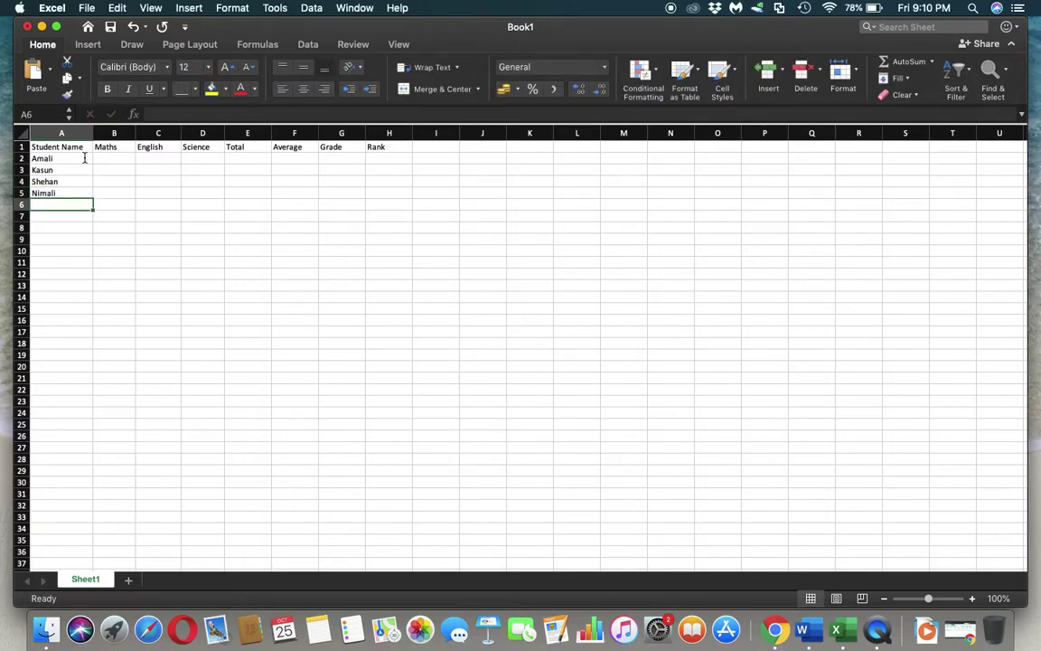
text(Sam)
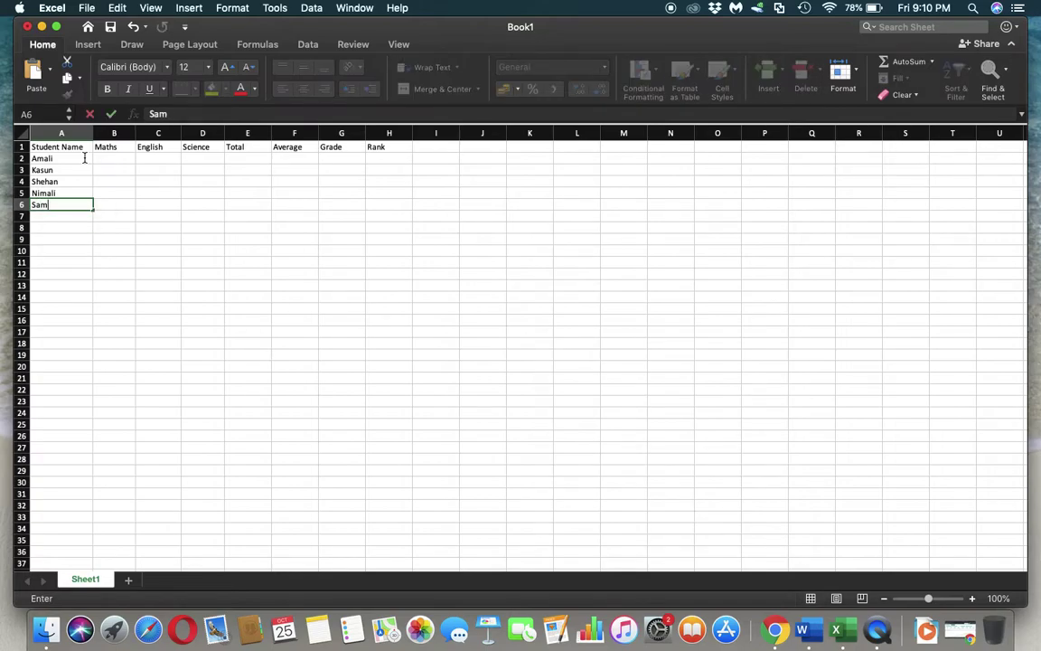
text(path)
key(Return)
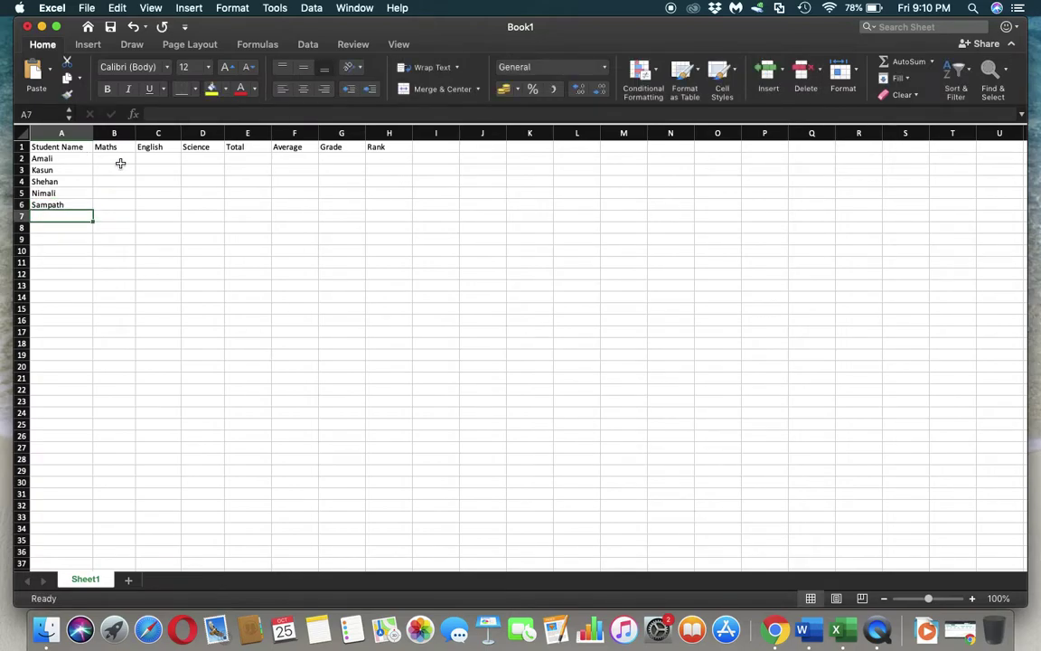
Enter the Maths marks 56, 78, 45, 34 and 87 in B2:B6
click(116, 160)
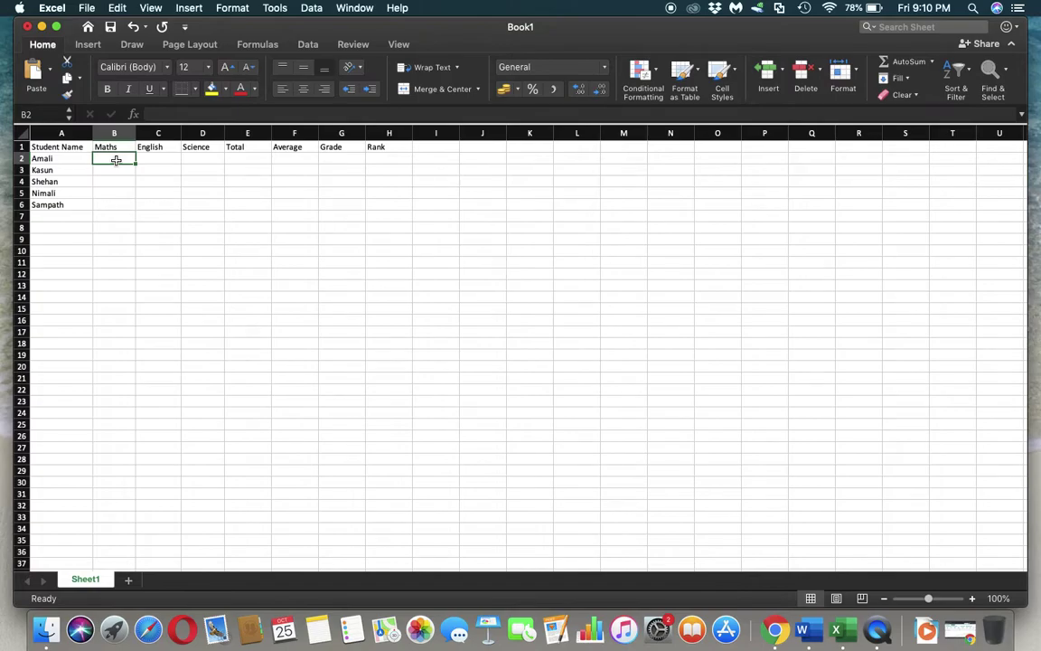
text(56)
key(Return)
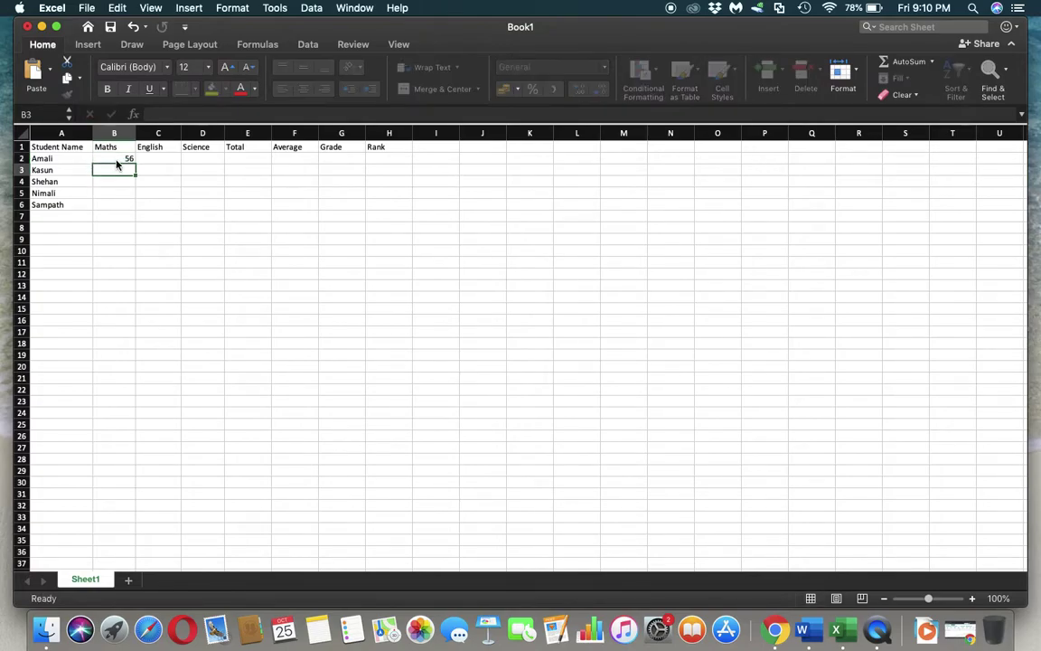
text(78)
key(Return)
text(45)
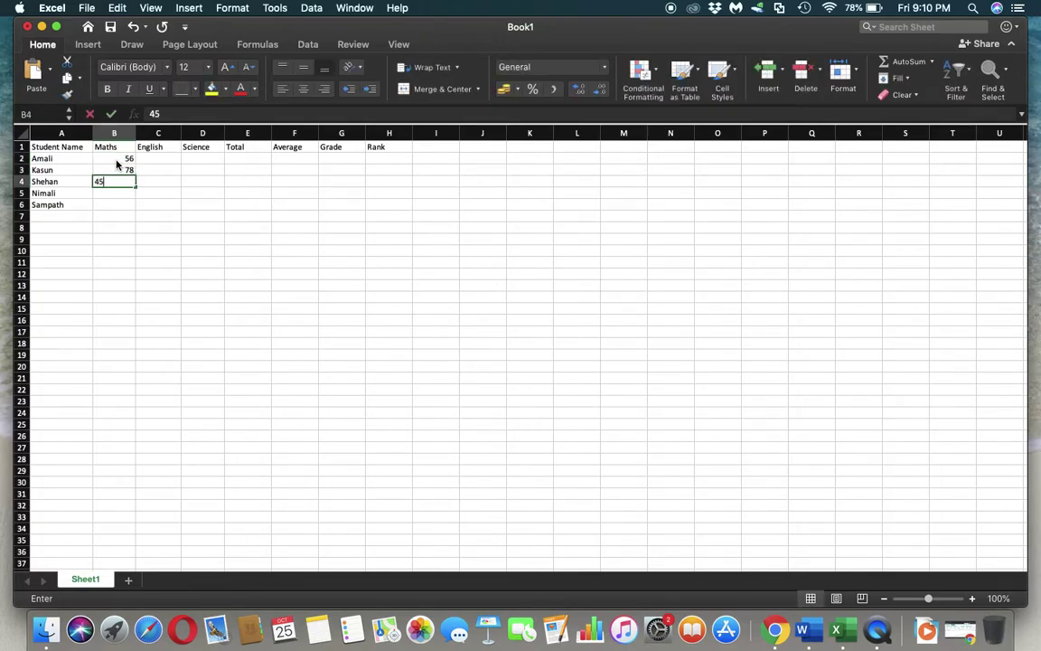
key(Return)
text(34)
key(Return)
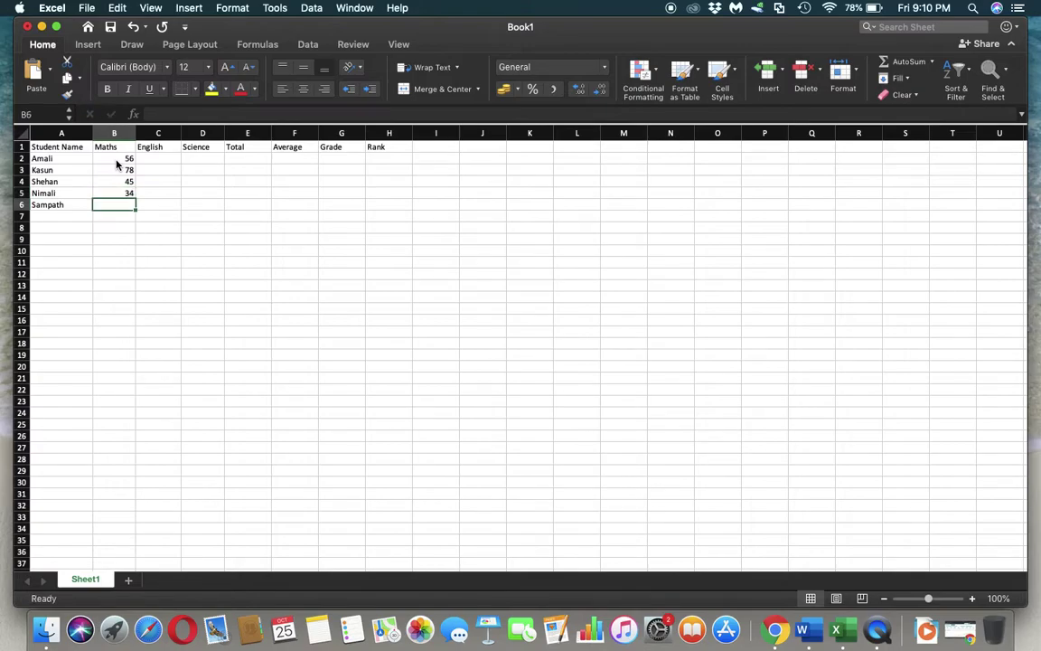
text(87)
key(Tab)
Enter the English marks 67, 87, 56, 43 and 66 in C2:C6
key(Up)
key(Up)
key(Up)
key(Up)
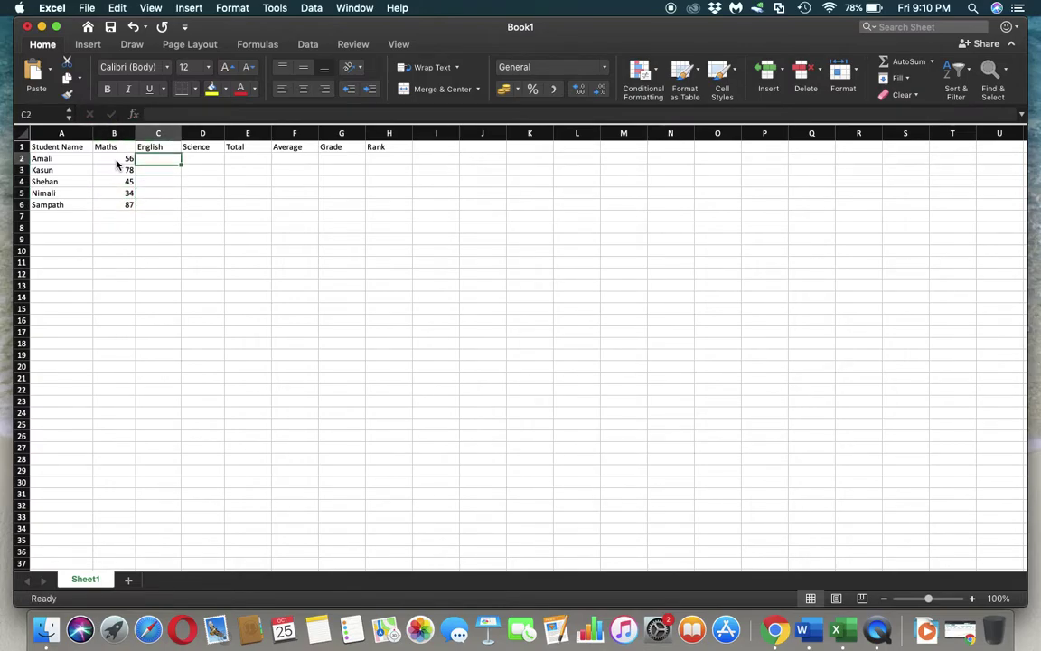
text(67)
key(Return)
text(87)
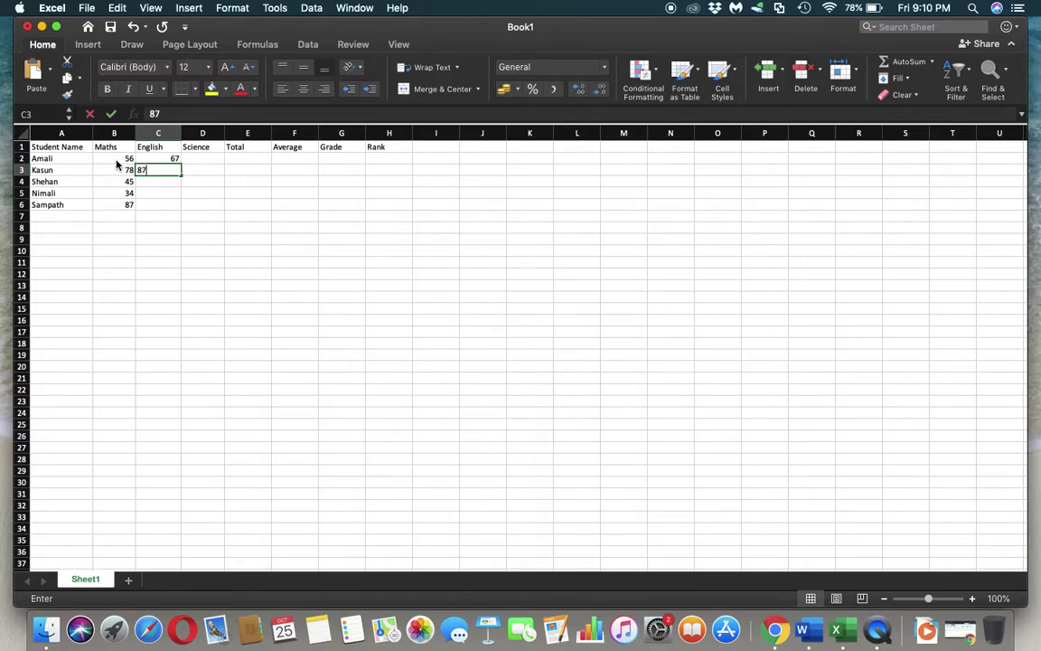
key(Return)
text(56)
key(Return)
text(43)
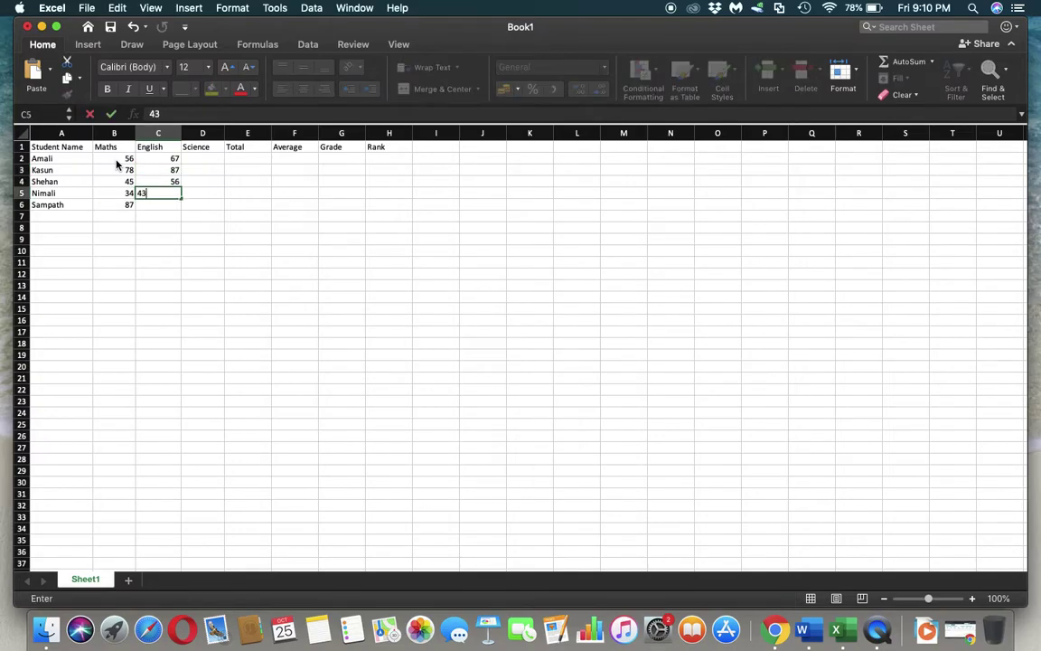
key(Return)
text(66)
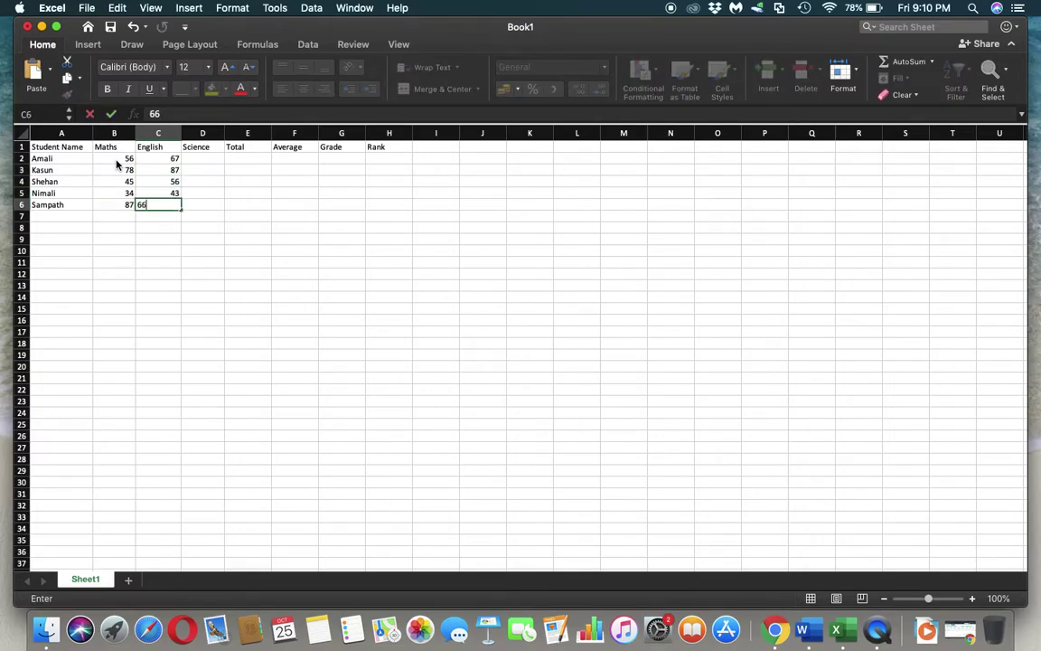
key(Return)
Enter the Science marks 87, 54, 34, 24 and 95 in D2:D6
key(Up)
key(Up)
key(Up)
key(Up)
key(Up)
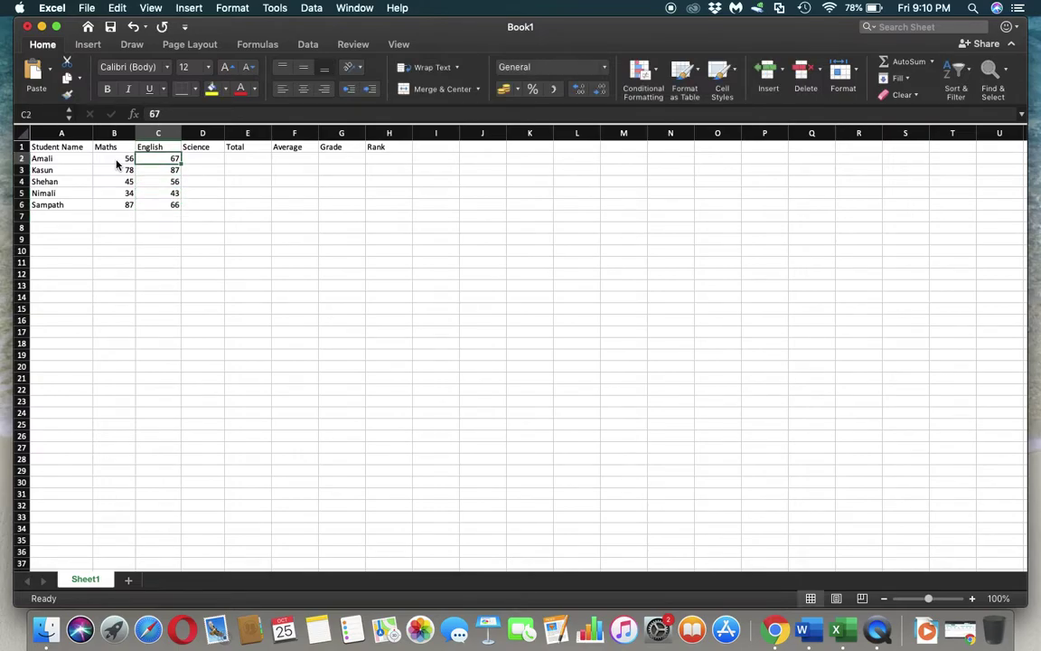
key(Right)
text(87)
key(Return)
text(5)
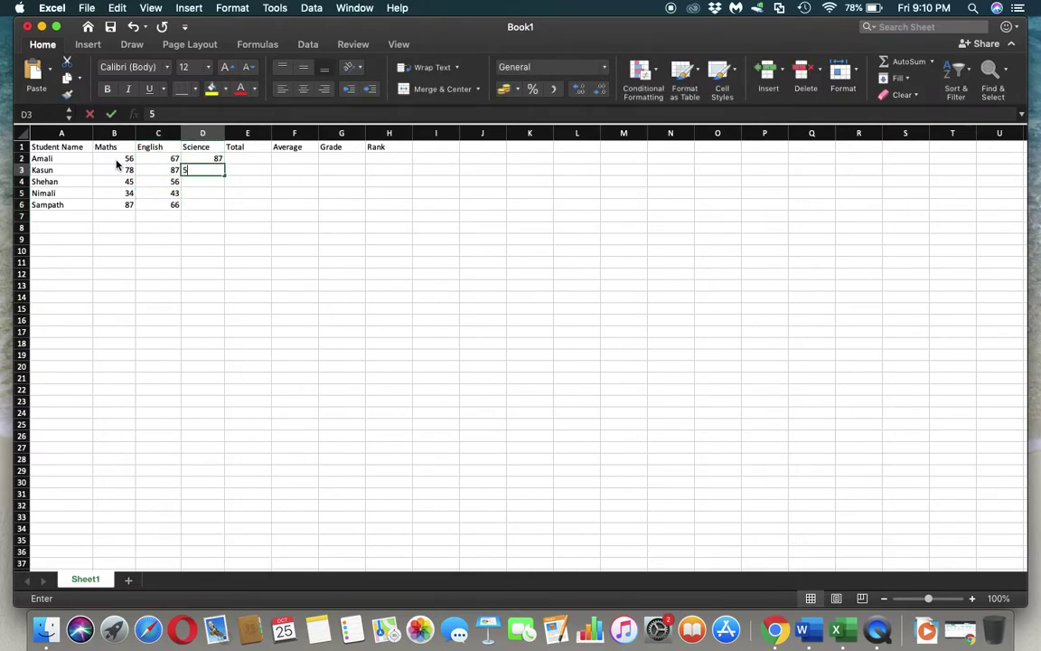
text(4)
key(Return)
text(34)
key(Return)
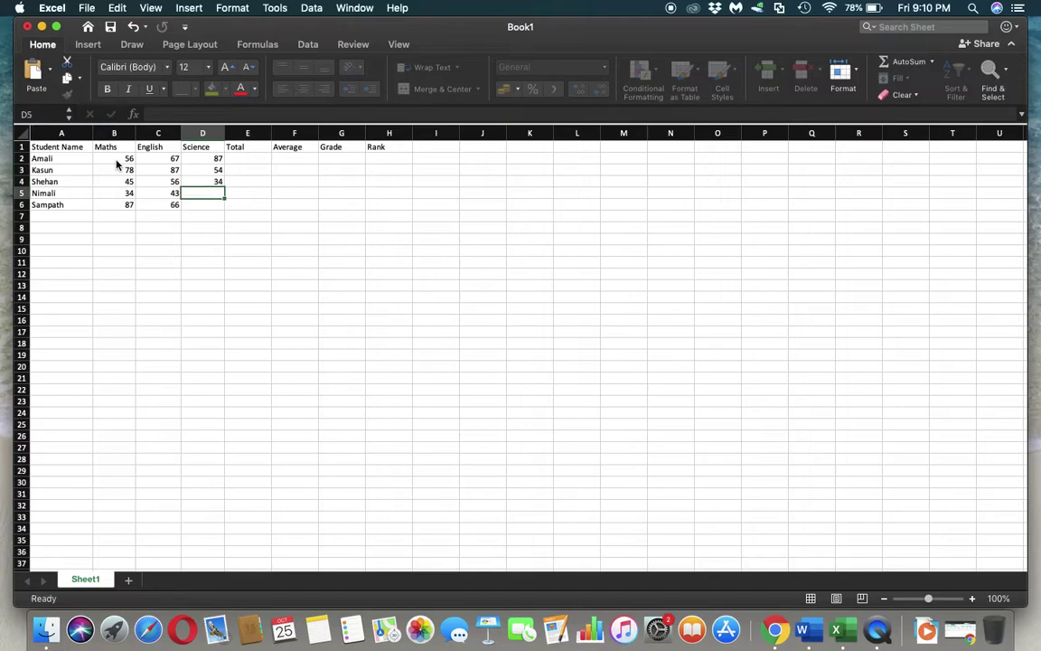
text(2)
text(4)
key(Return)
text(95)
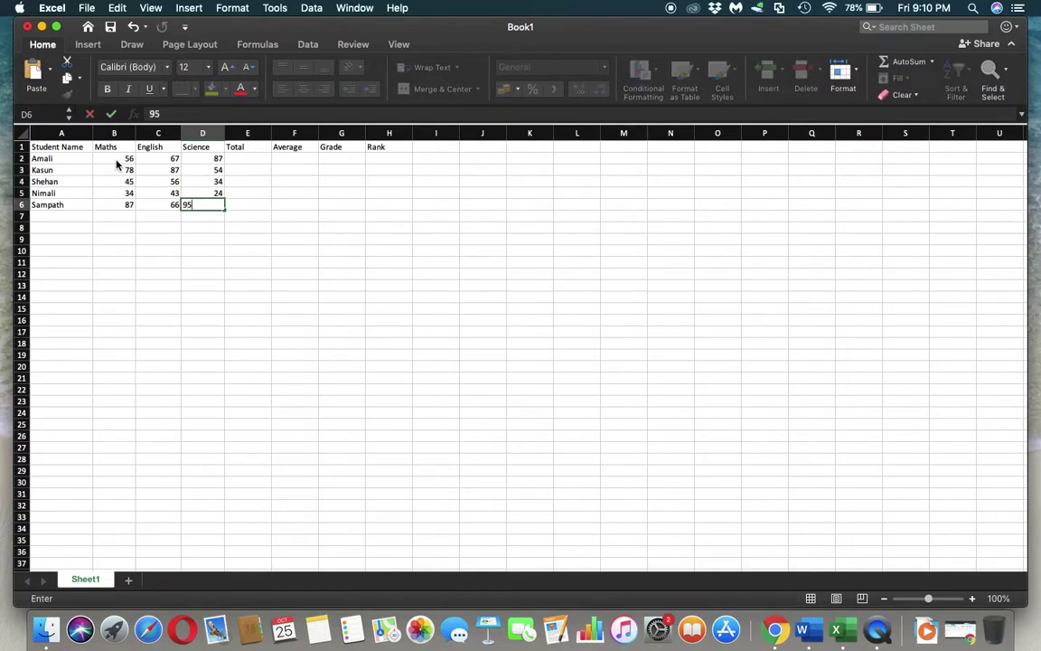
key(Return)
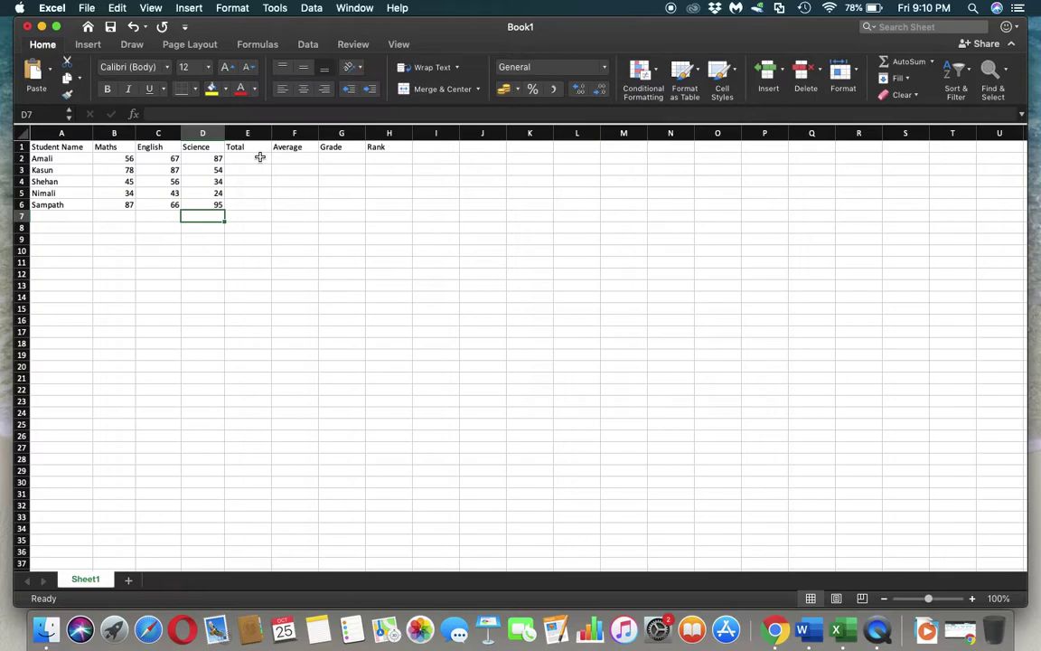
Enter the formula =B2+C2+D2 in E2 for the first student's total of 210
click(259, 157)
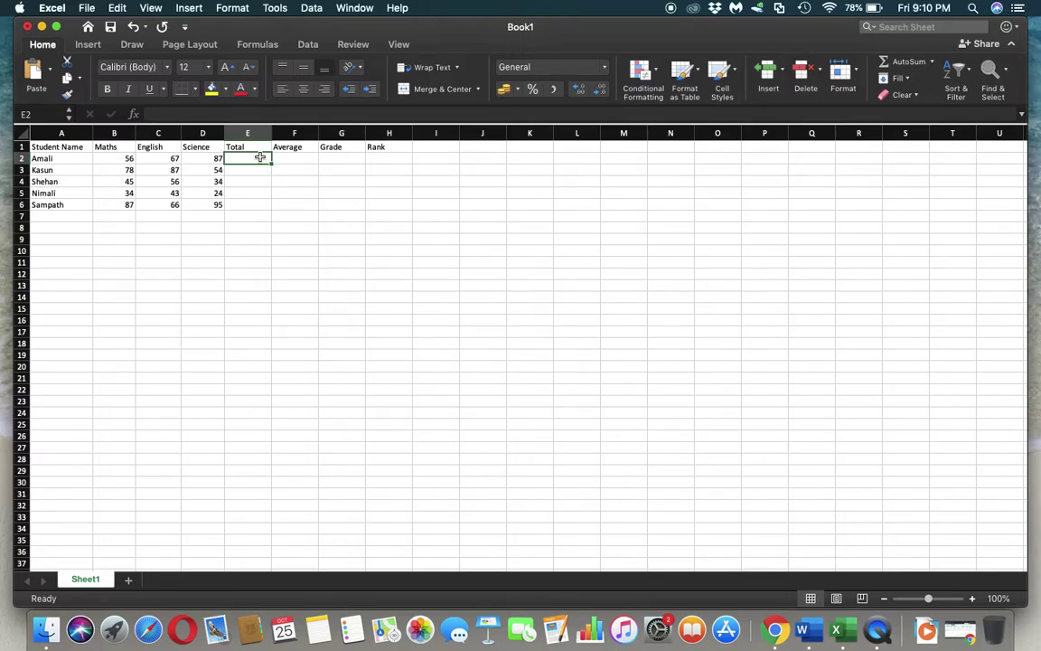
text(=)
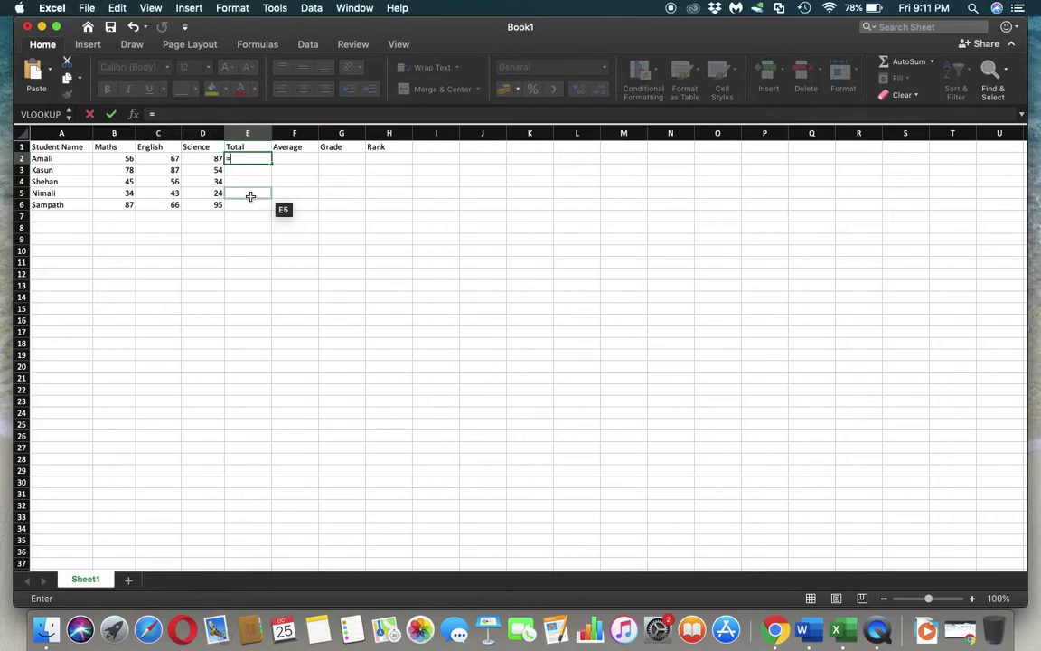
click(127, 158)
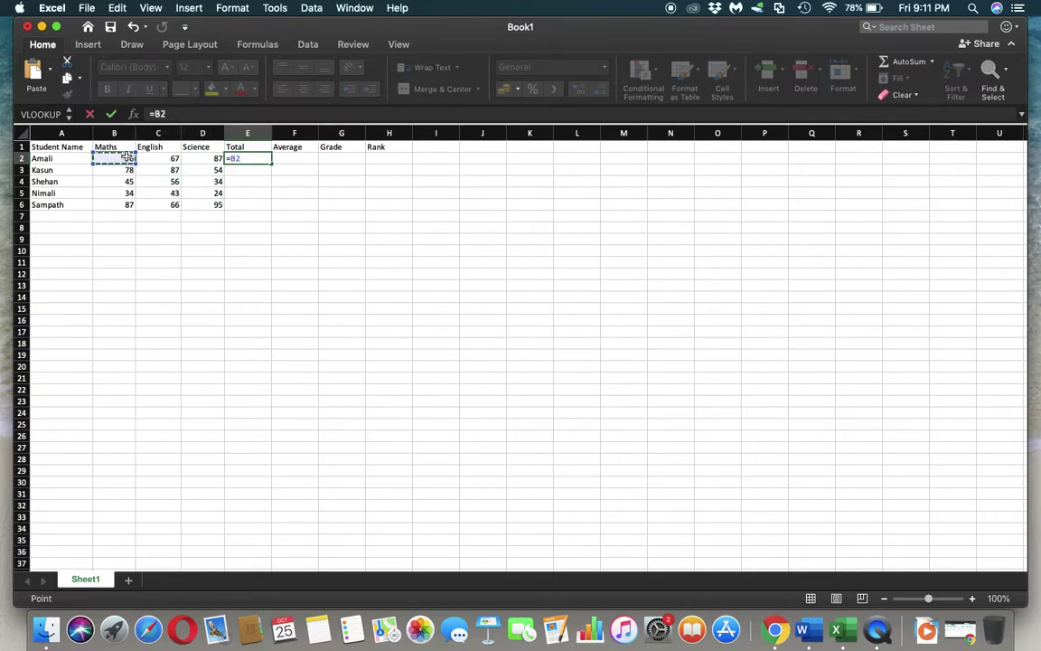
text(+)
click(166, 158)
text(+)
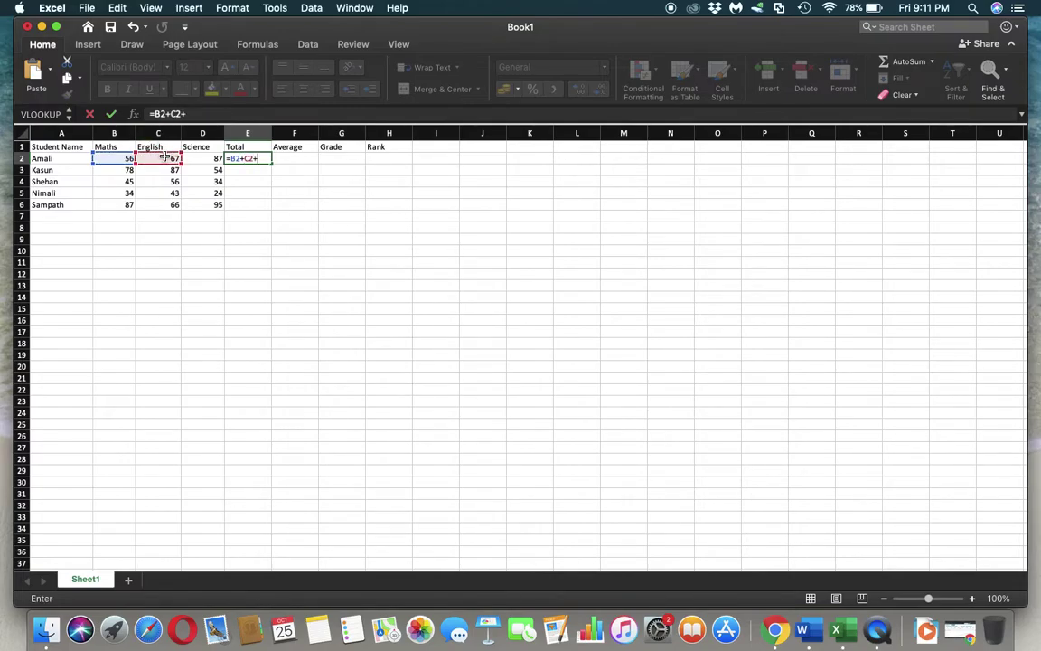
click(212, 158)
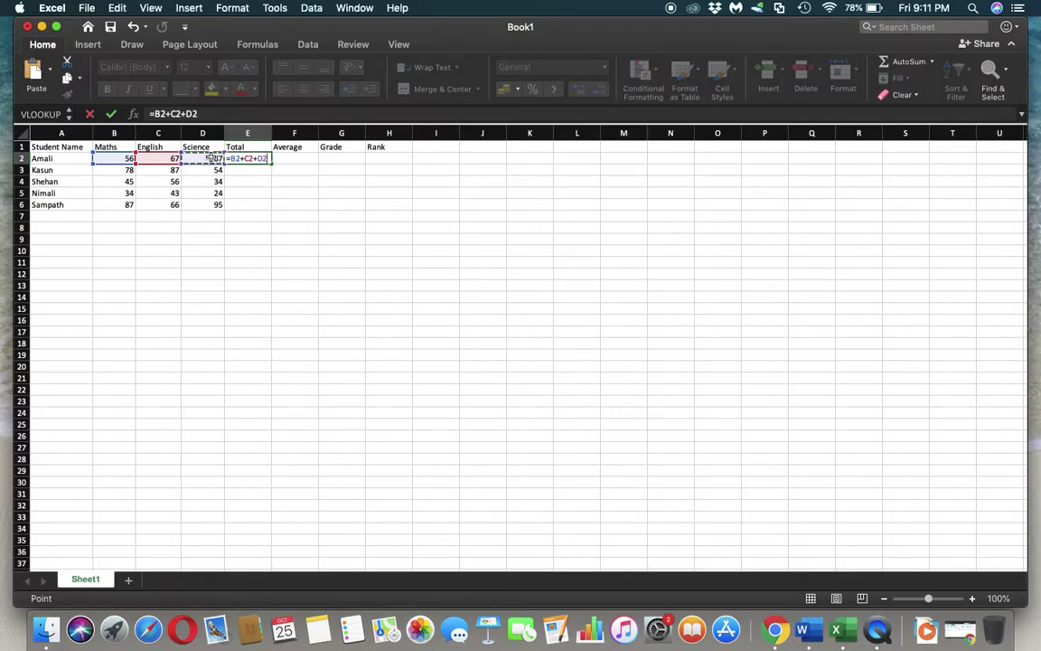
key(Return)
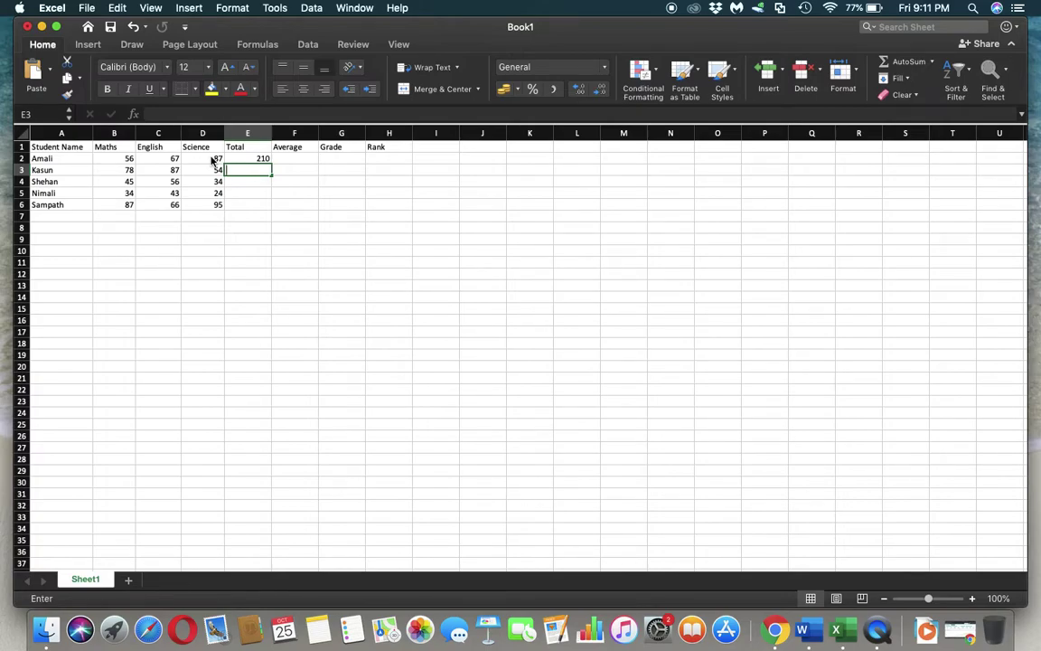
Enter =B3+C3+D3 in E3, giving the second student's total of 219
text(=)
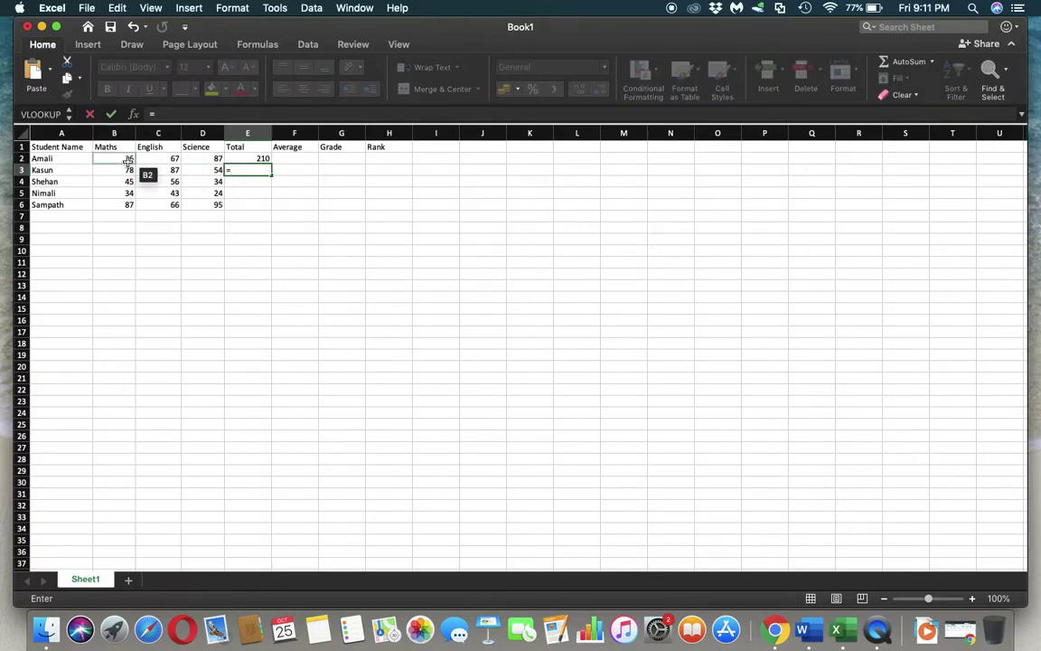
click(114, 173)
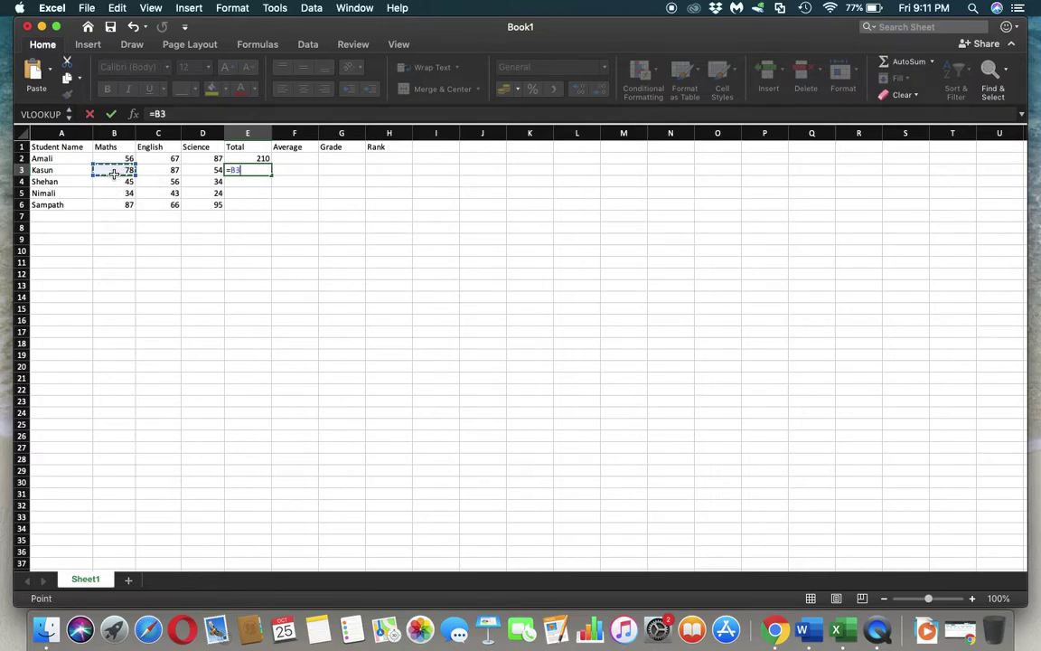
text(+)
click(169, 170)
text(+)
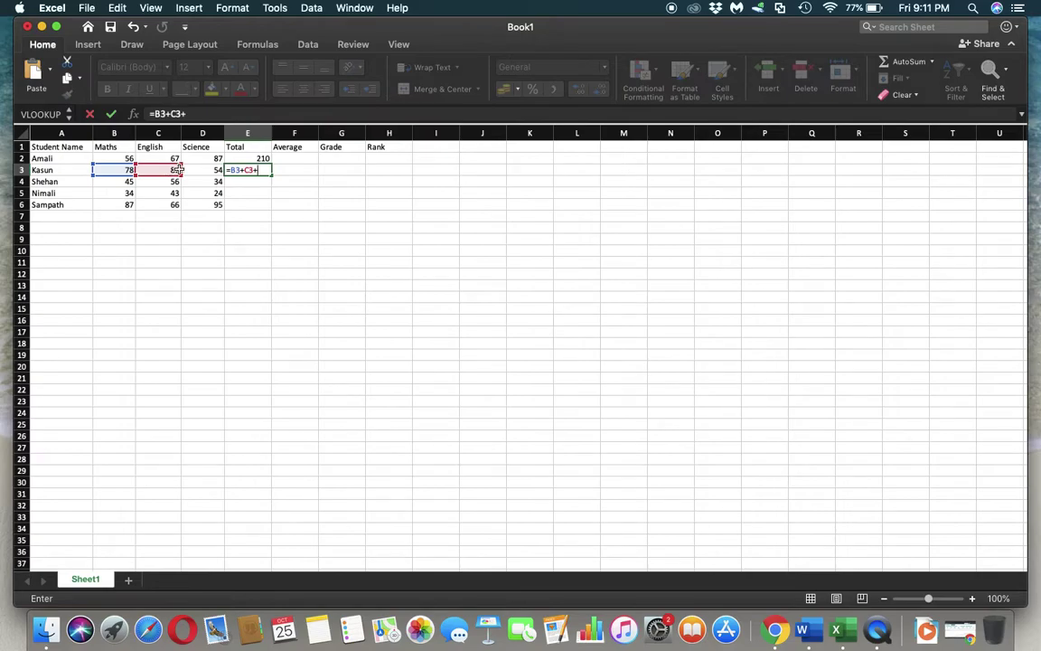
click(216, 170)
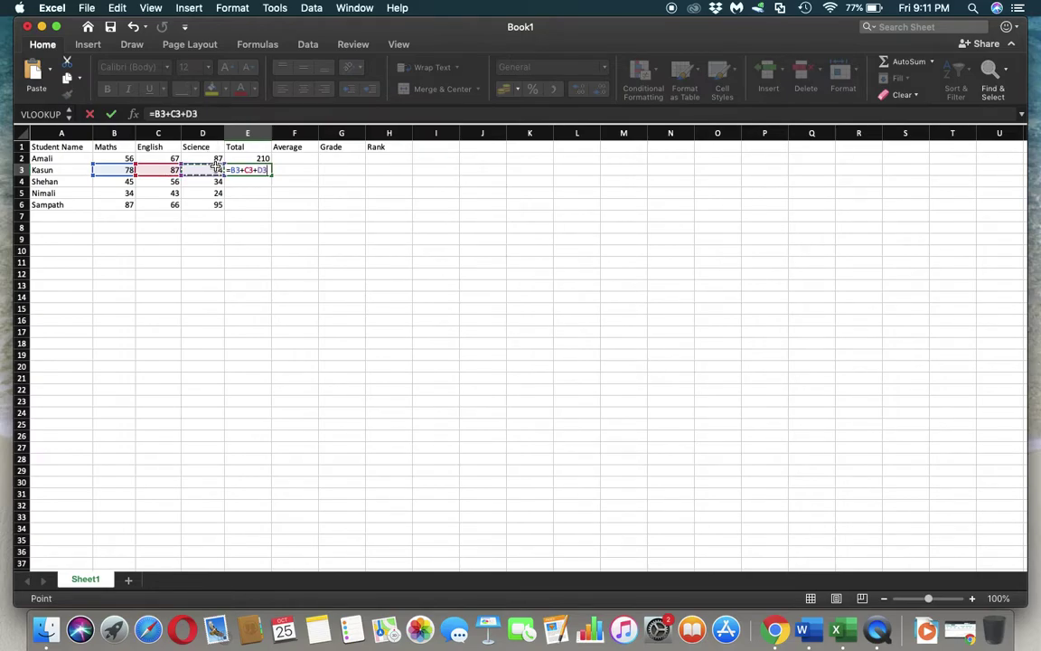
key(Return)
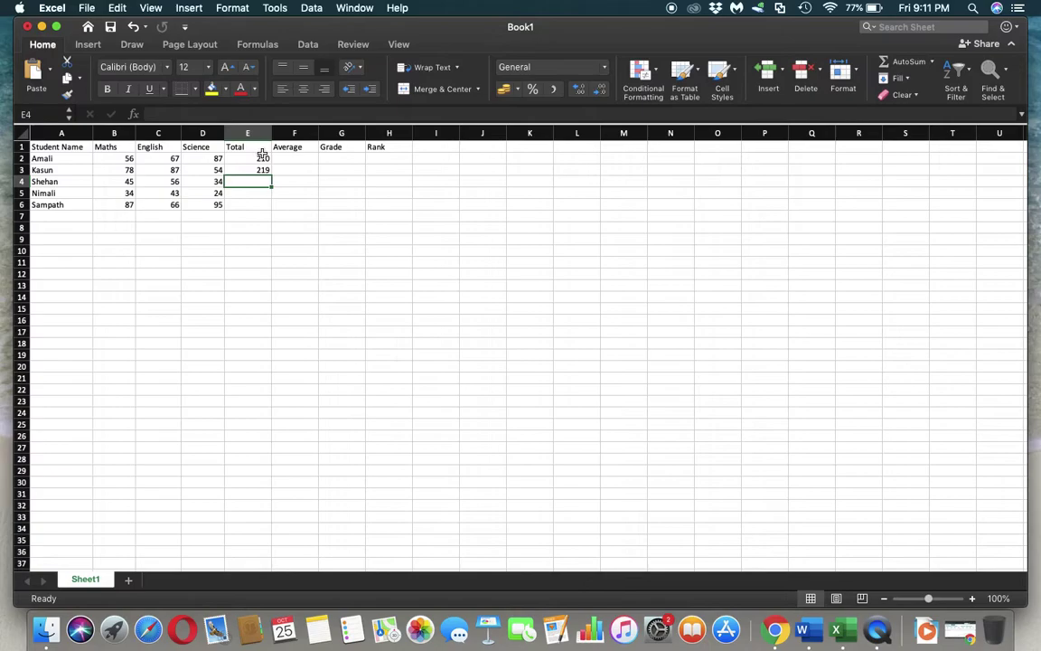
Fill the E2 total formula down through E6
click(262, 156)
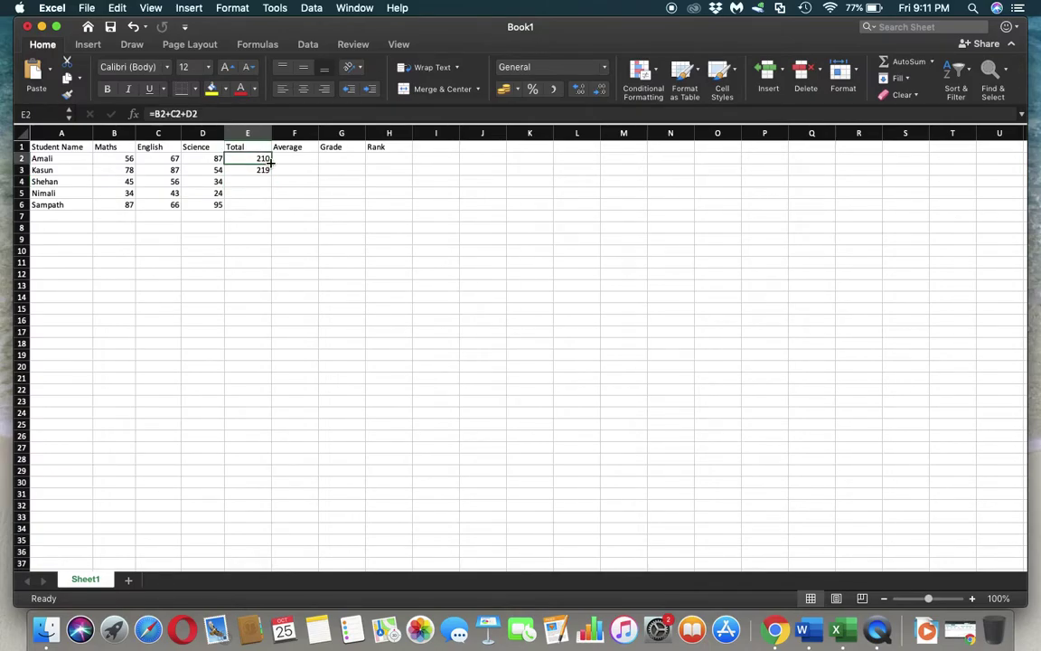
drag(270, 161, 275, 208)
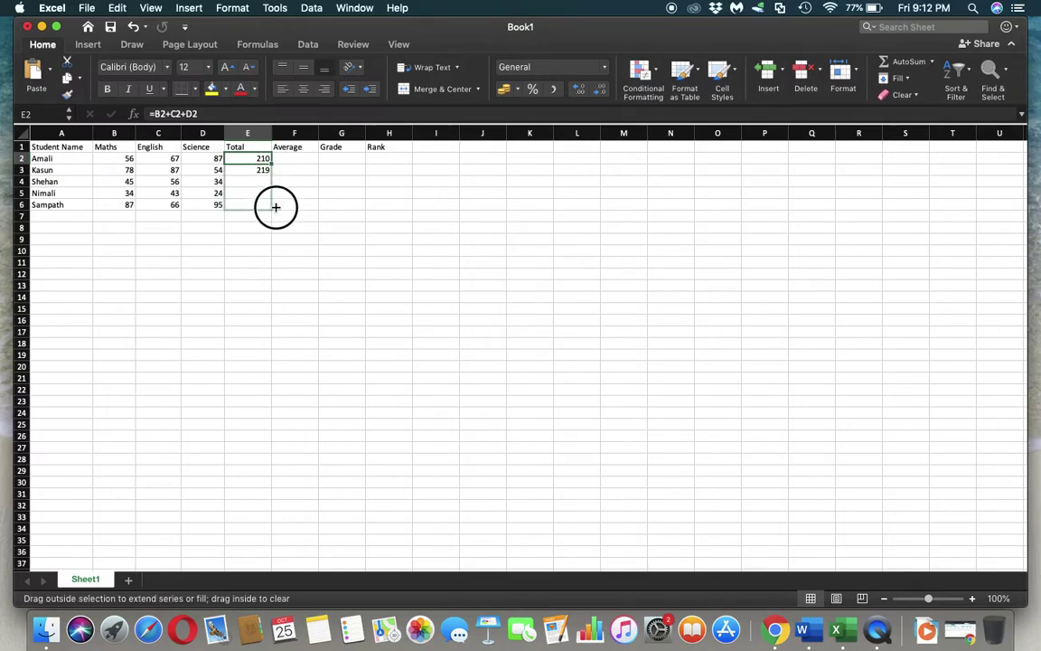
drag(276, 208, 276, 208)
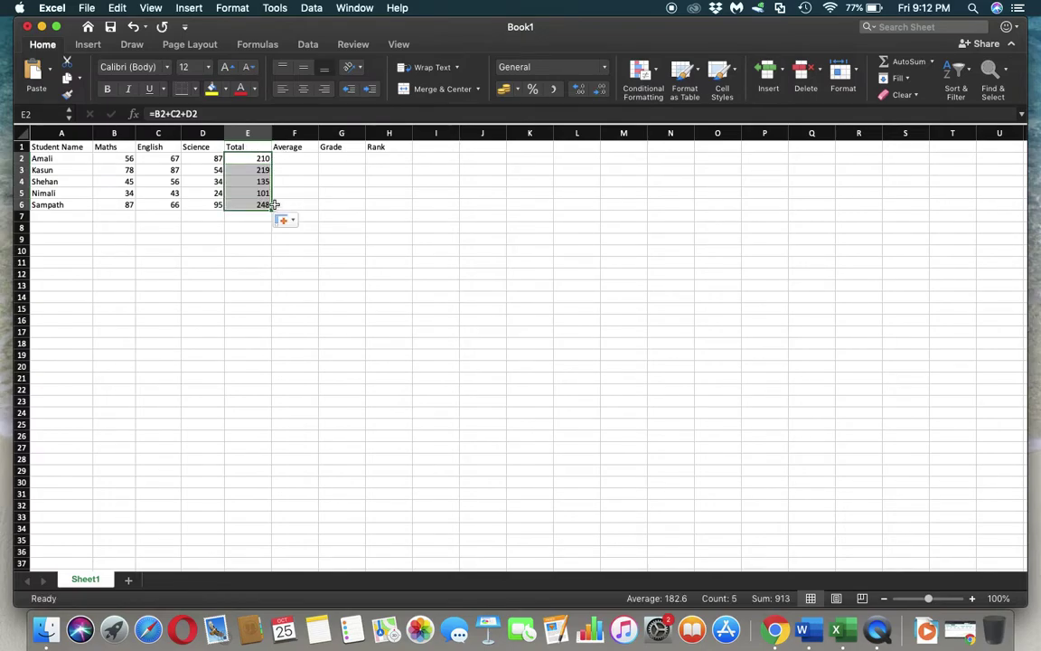
Check the copied total formulas in E2 through E6 in the formula bar
click(259, 159)
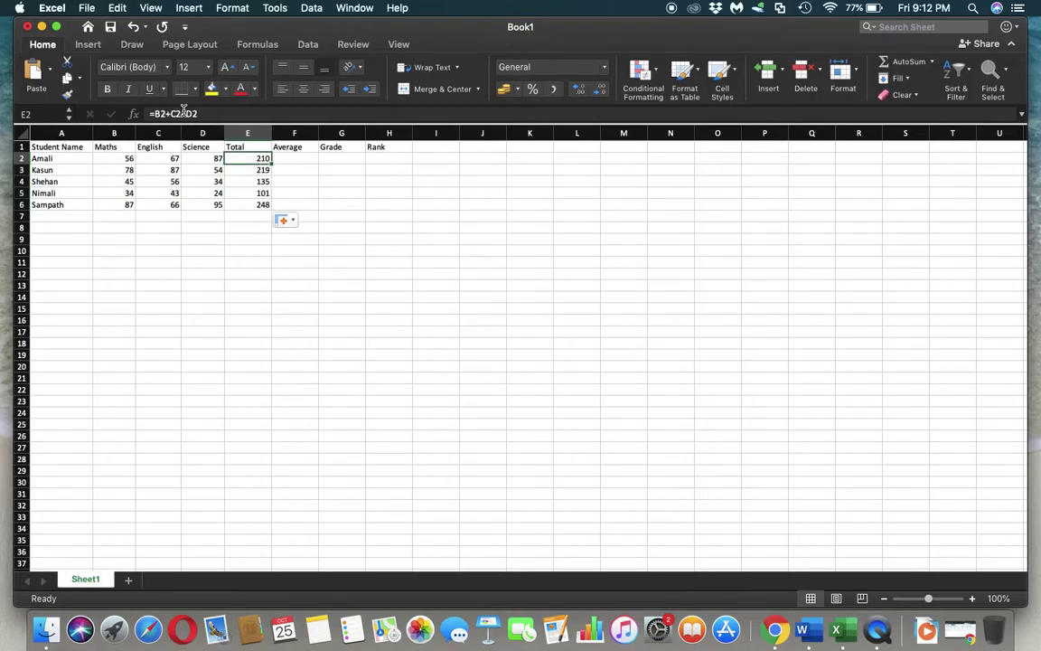
click(252, 171)
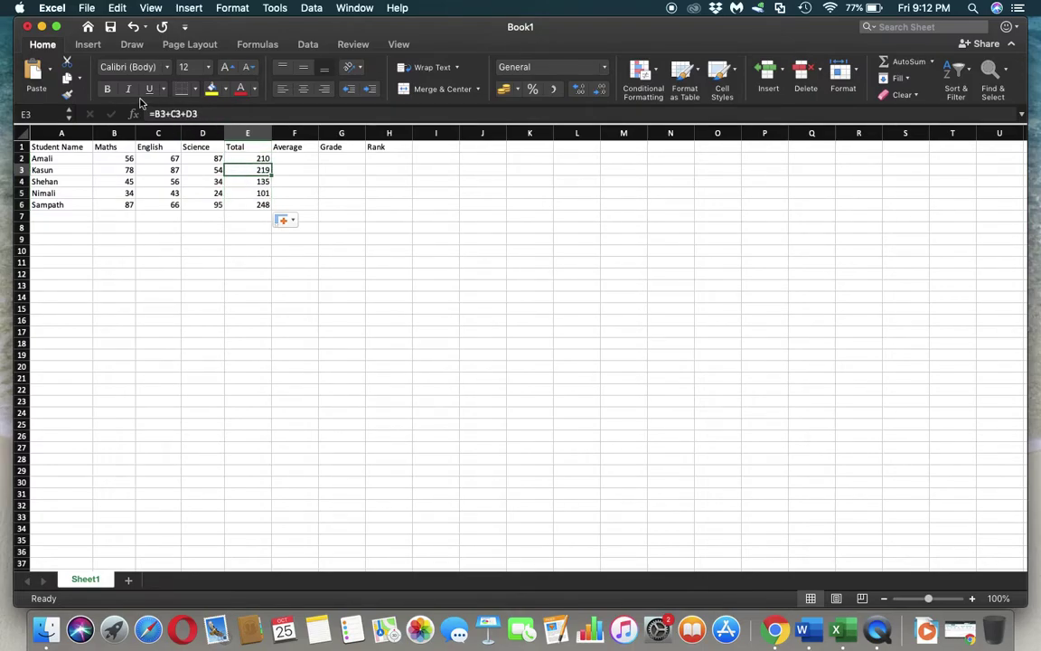
key(Down)
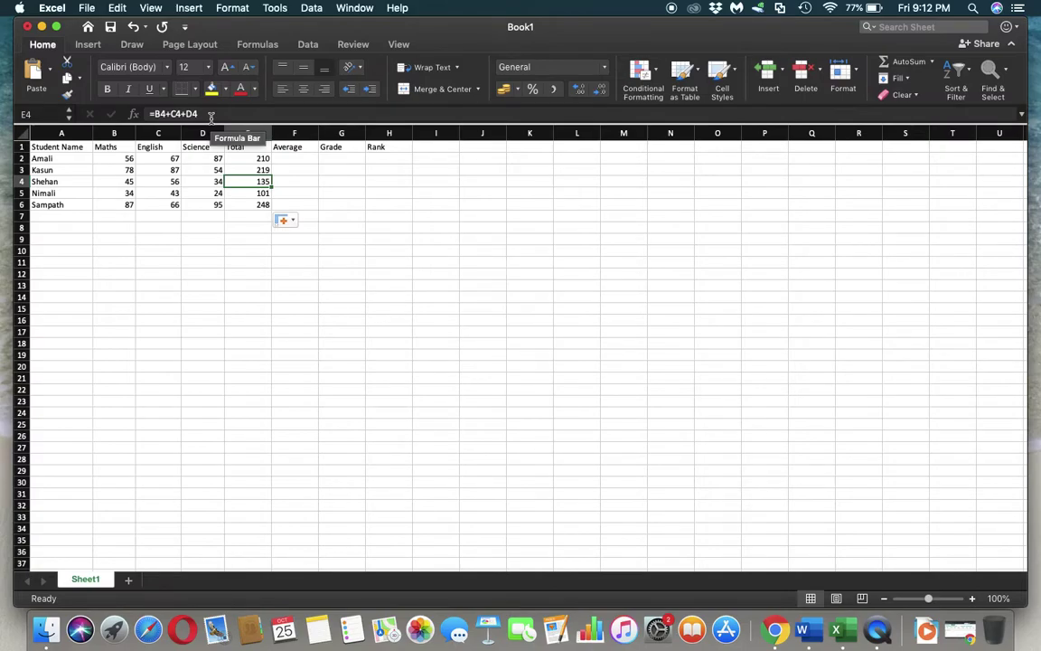
key(Down)
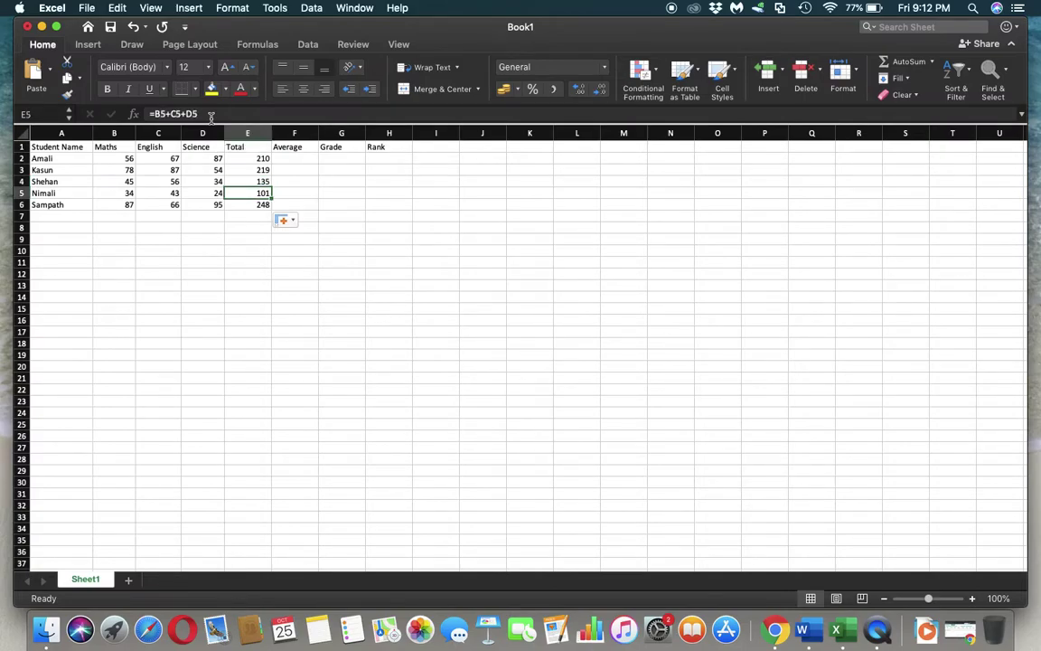
key(Down)
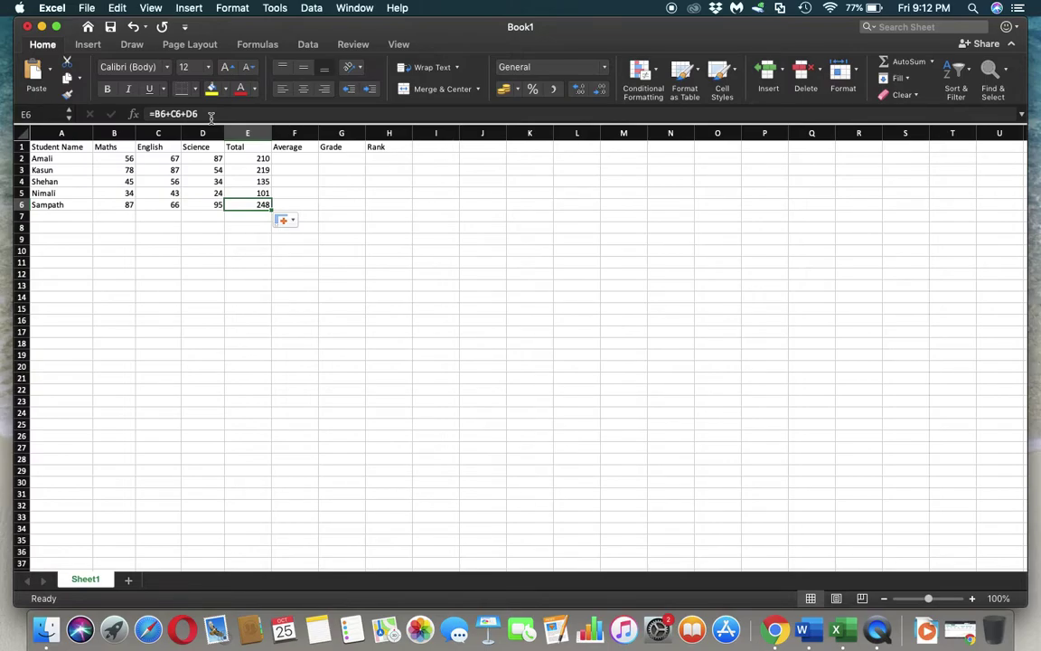
Enter =E2/3 in F2 and fill it down to F6 for each student's average
click(285, 158)
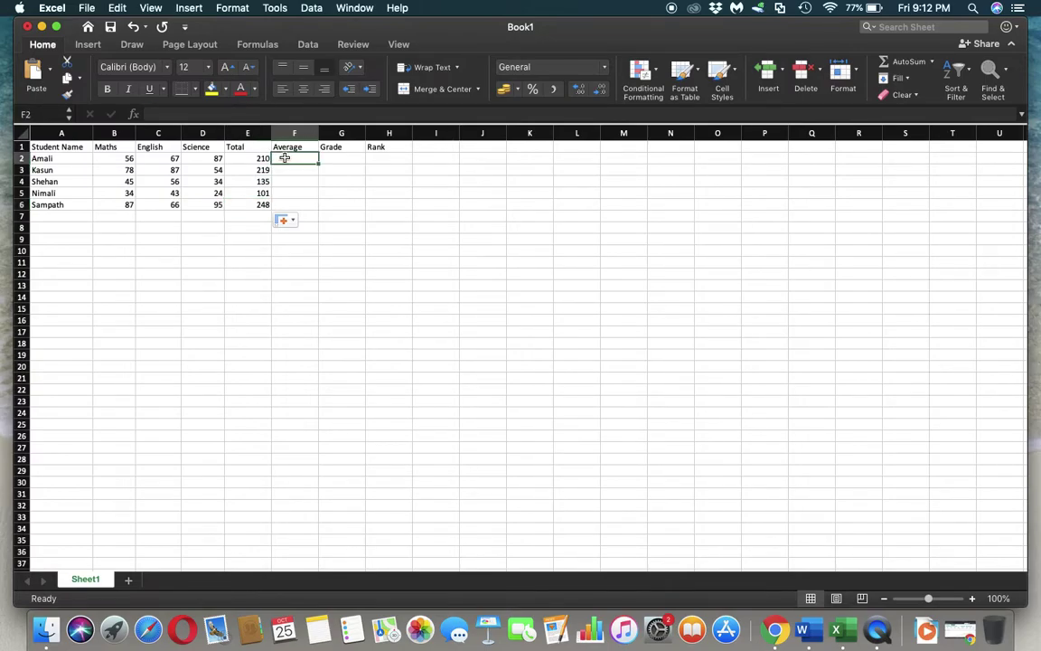
text(=)
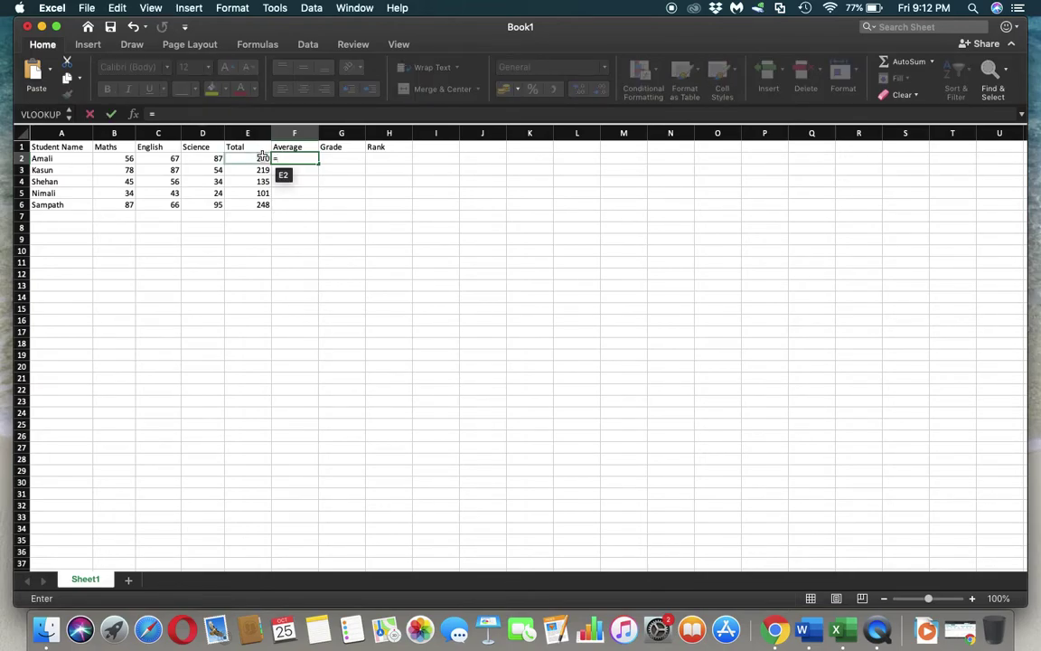
click(261, 158)
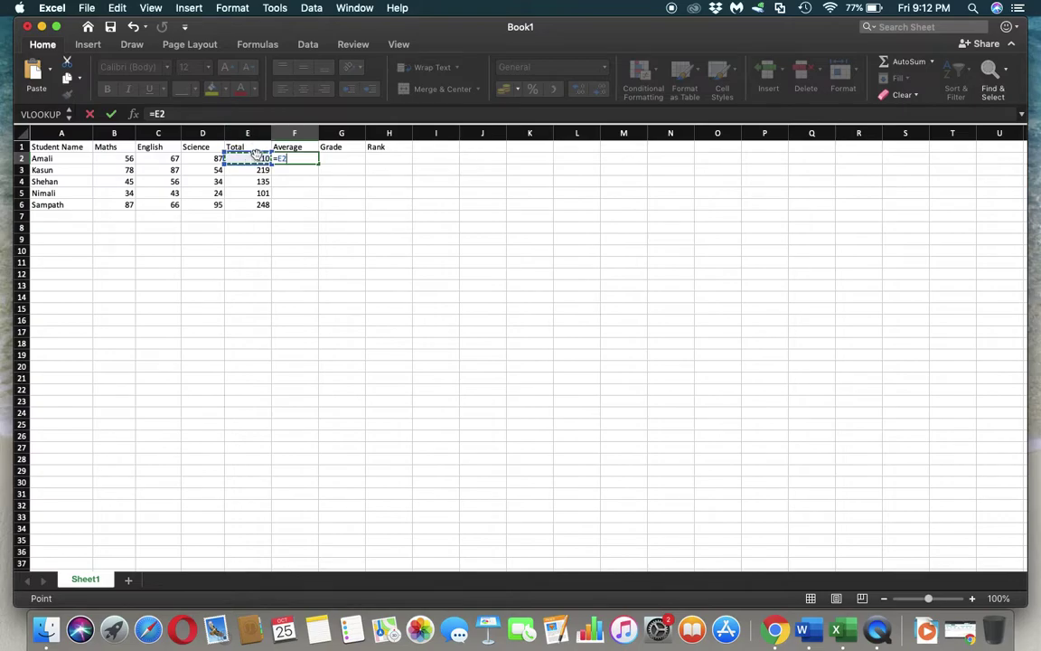
text(/)
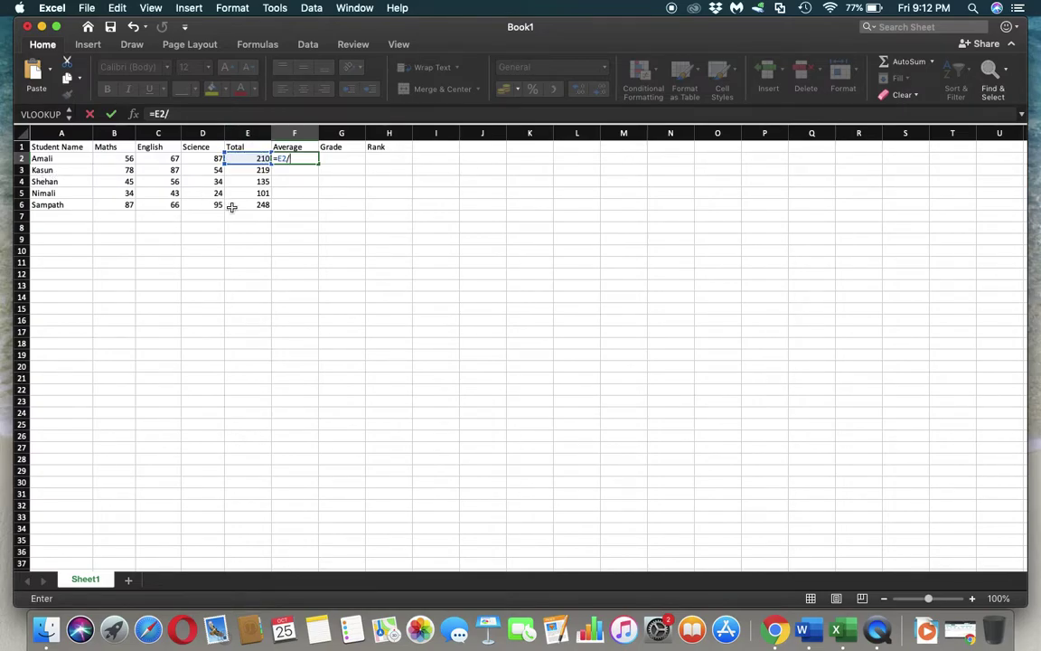
text(3)
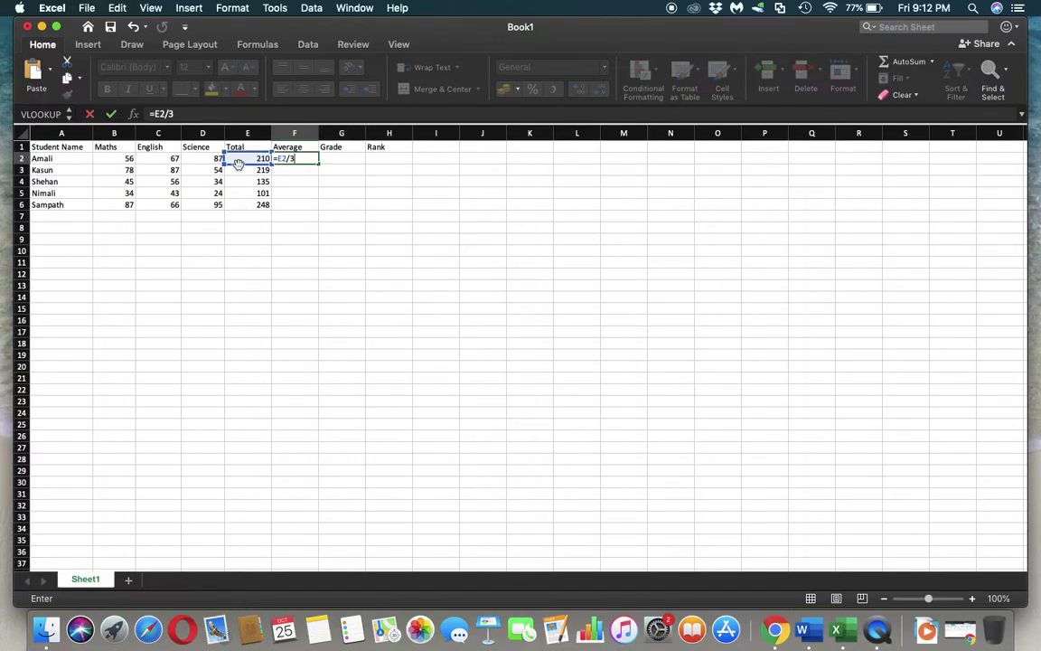
key(Return)
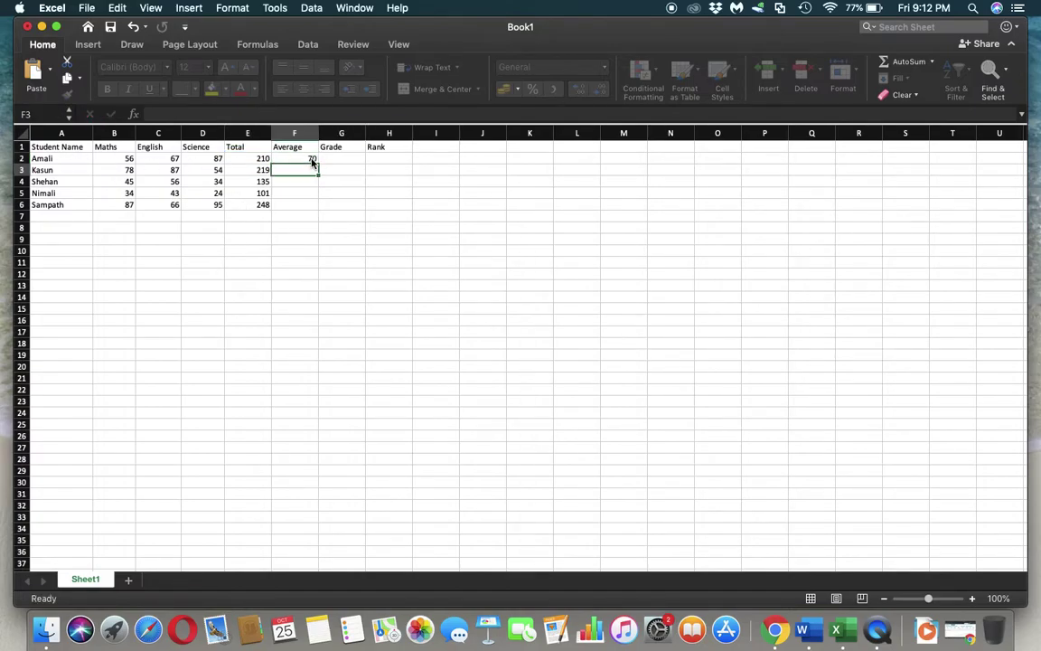
click(312, 157)
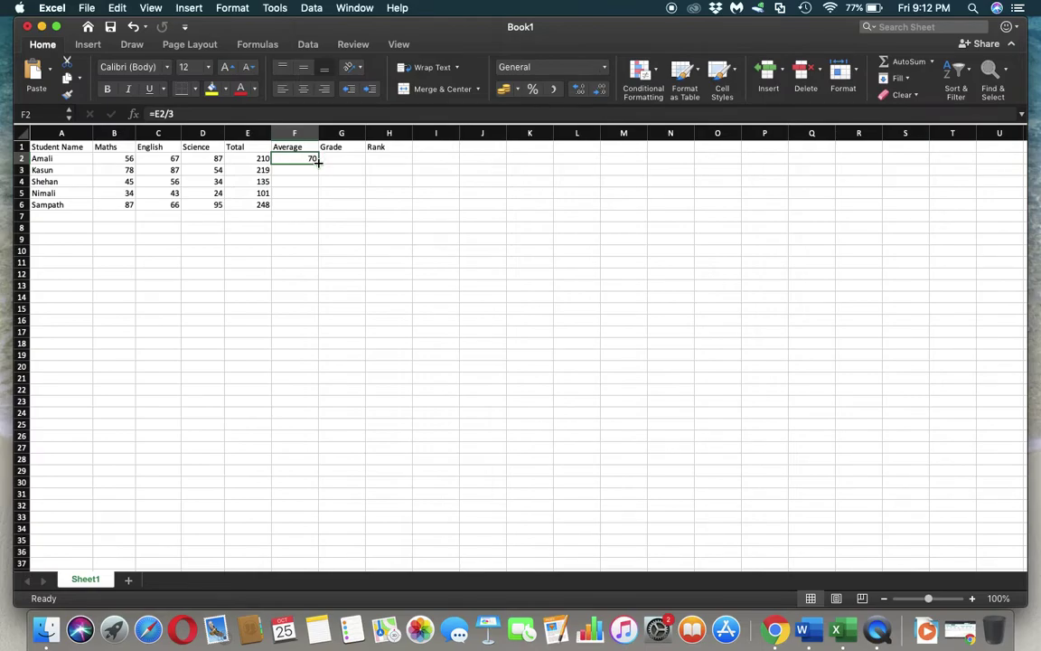
drag(319, 164, 319, 206)
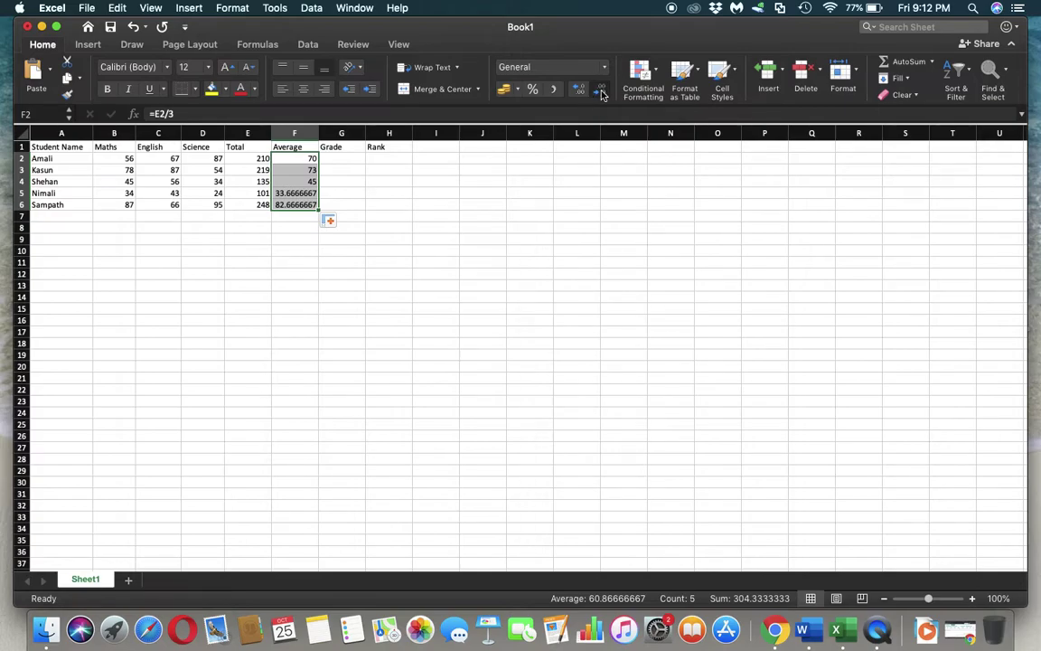
Adjust the Average values in F2:F6 to display exactly two decimal places
click(602, 94)
click(601, 93)
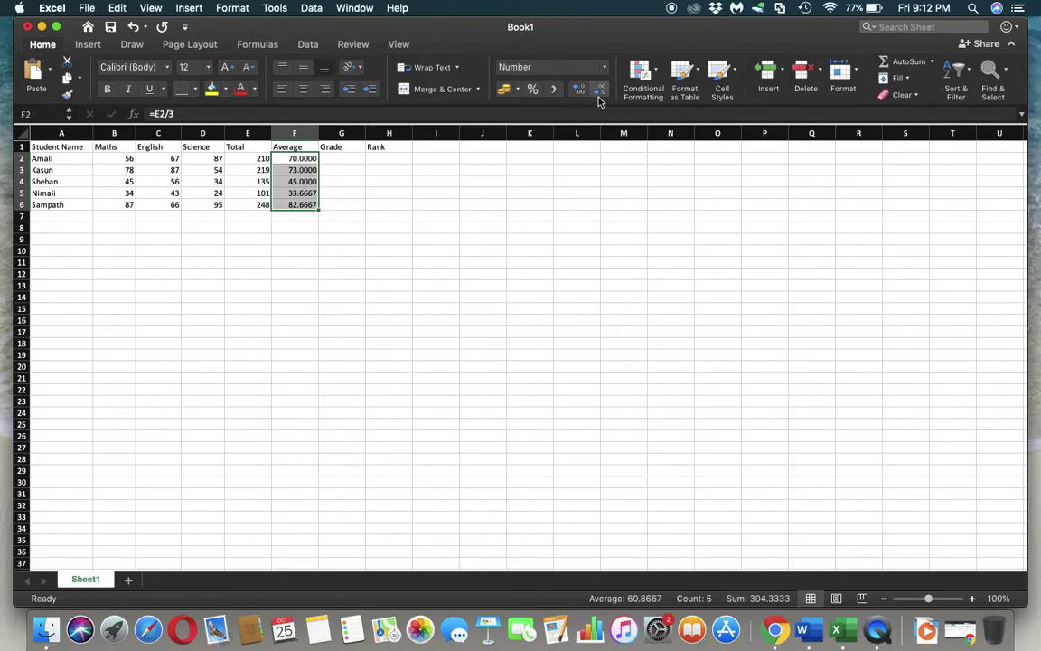
click(600, 95)
click(600, 94)
click(600, 94)
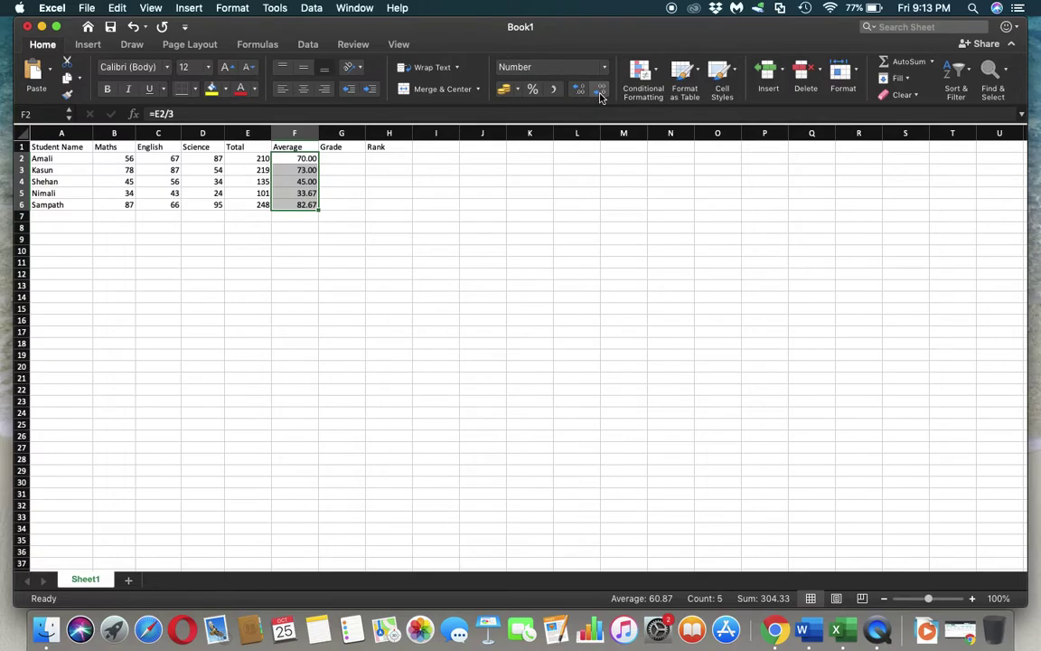
click(584, 95)
click(583, 95)
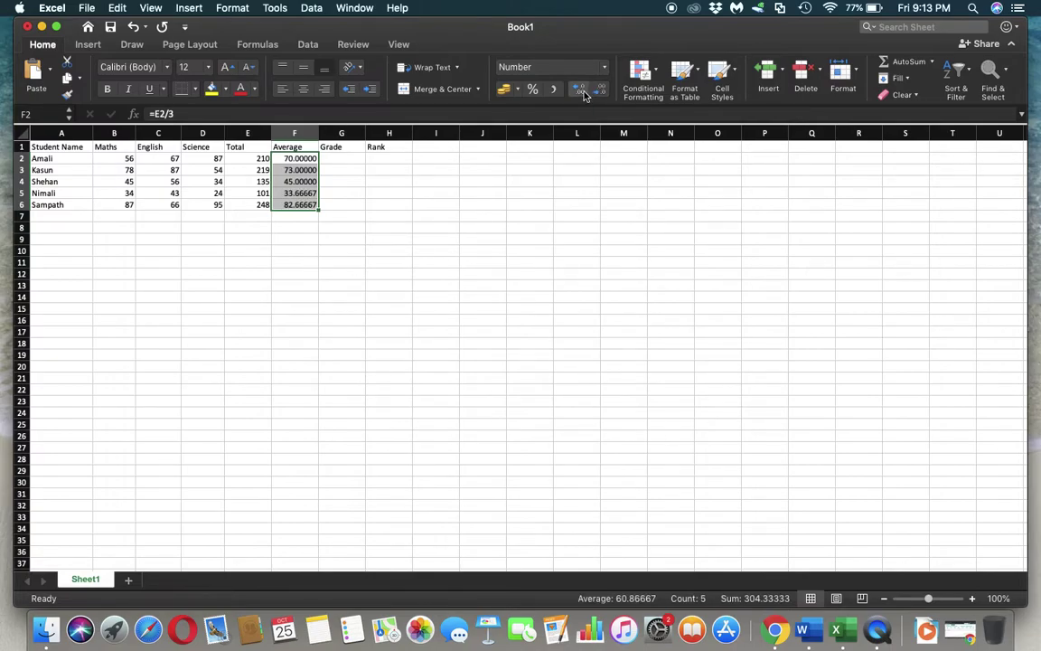
click(600, 94)
click(600, 94)
click(600, 94)
click(600, 94)
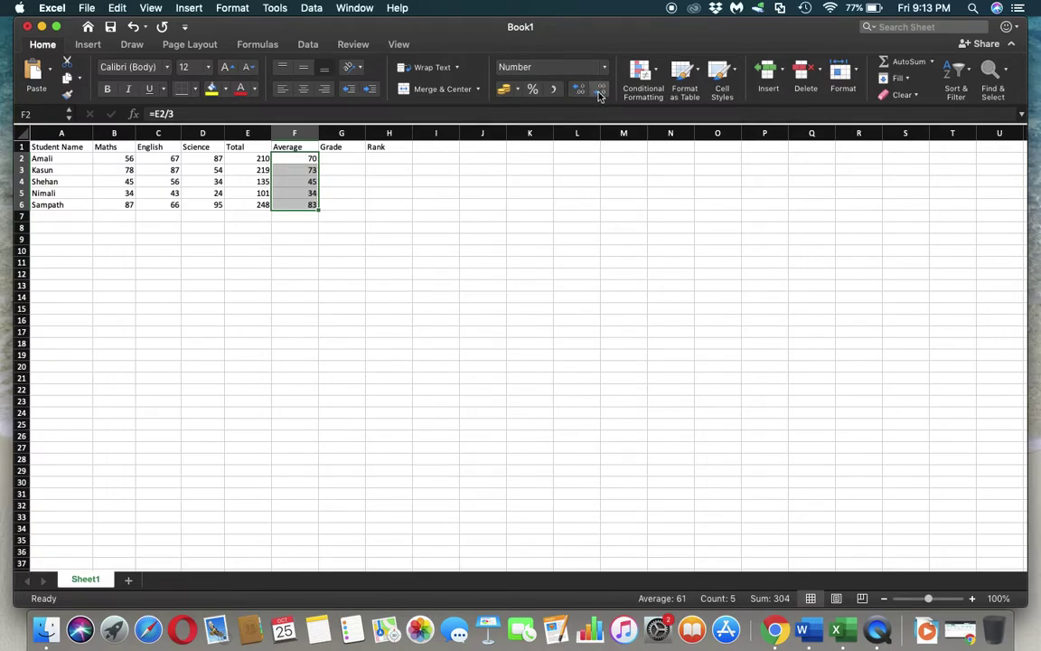
click(583, 94)
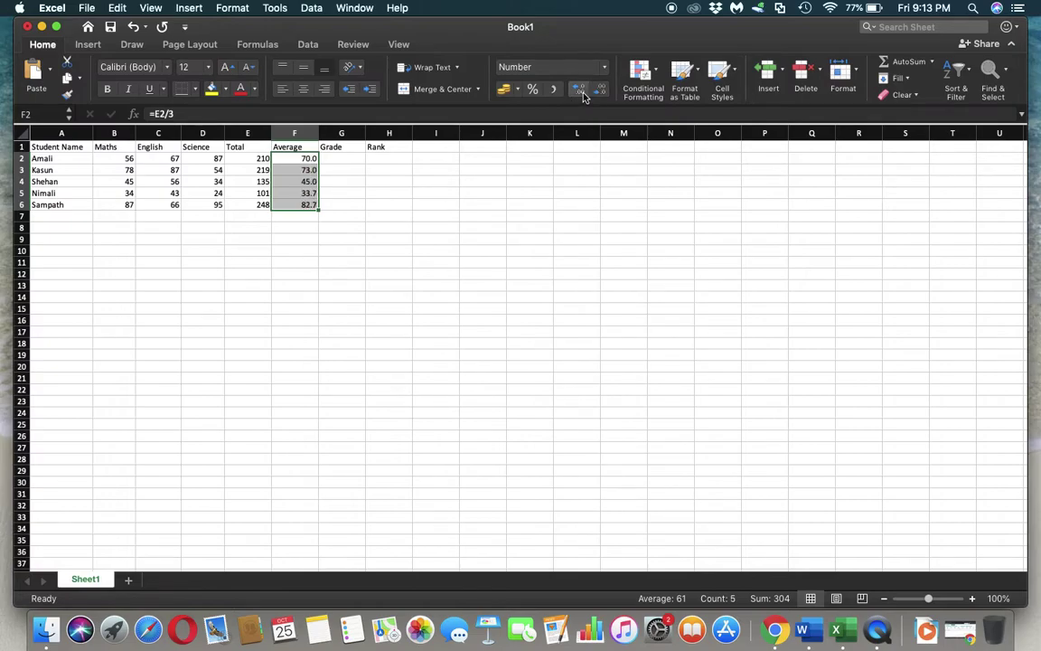
click(583, 94)
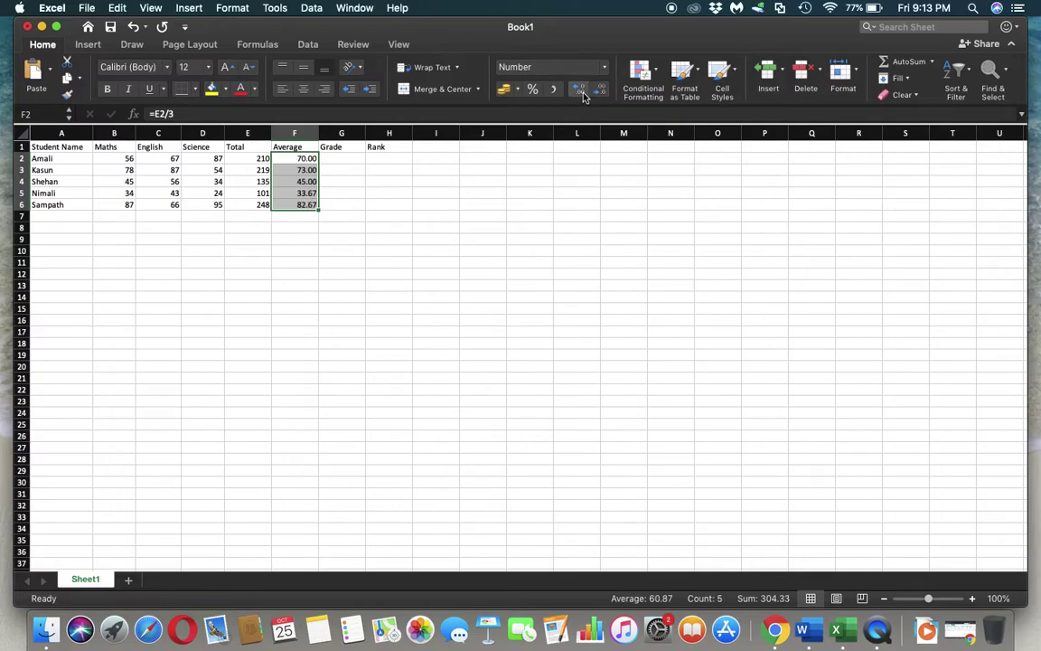
click(508, 223)
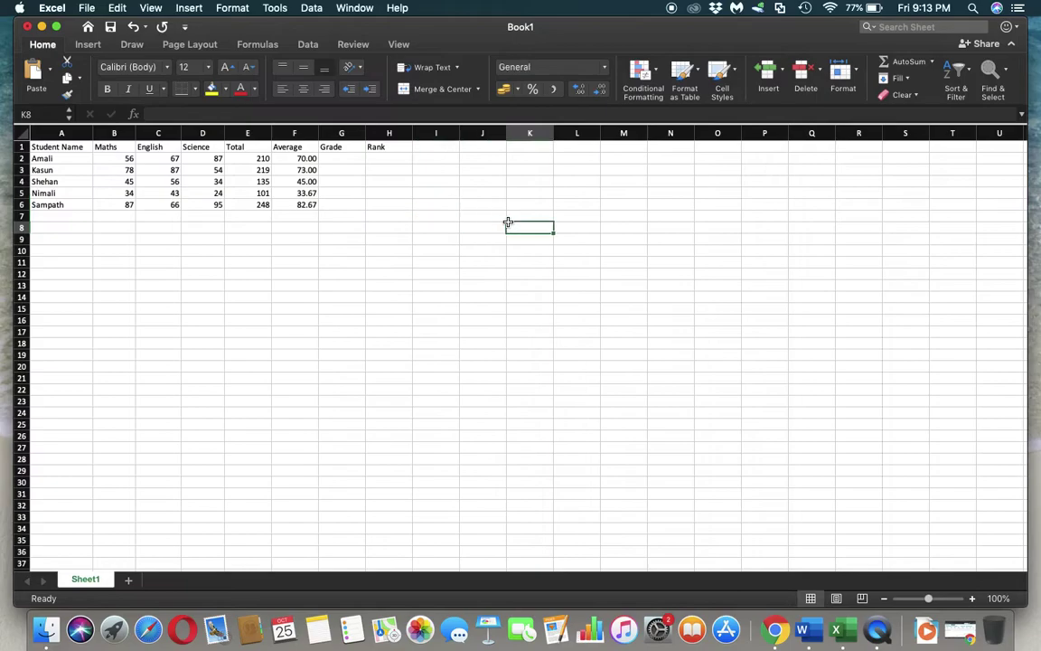
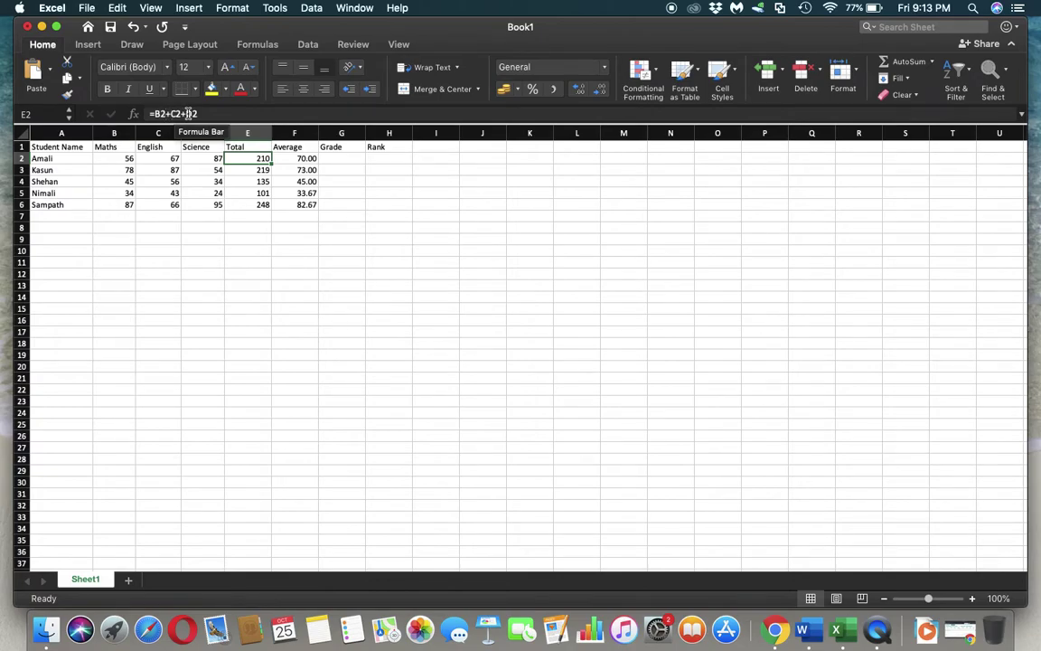
Review the existing Total and Average formulas in E2, F2 and F3
click(271, 158)
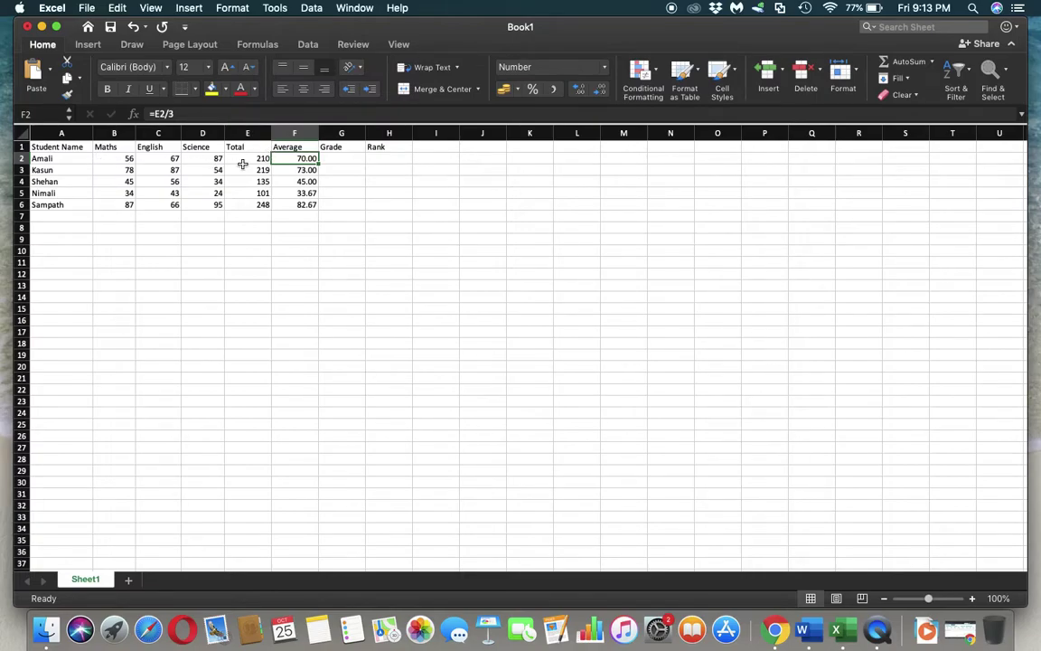
click(250, 160)
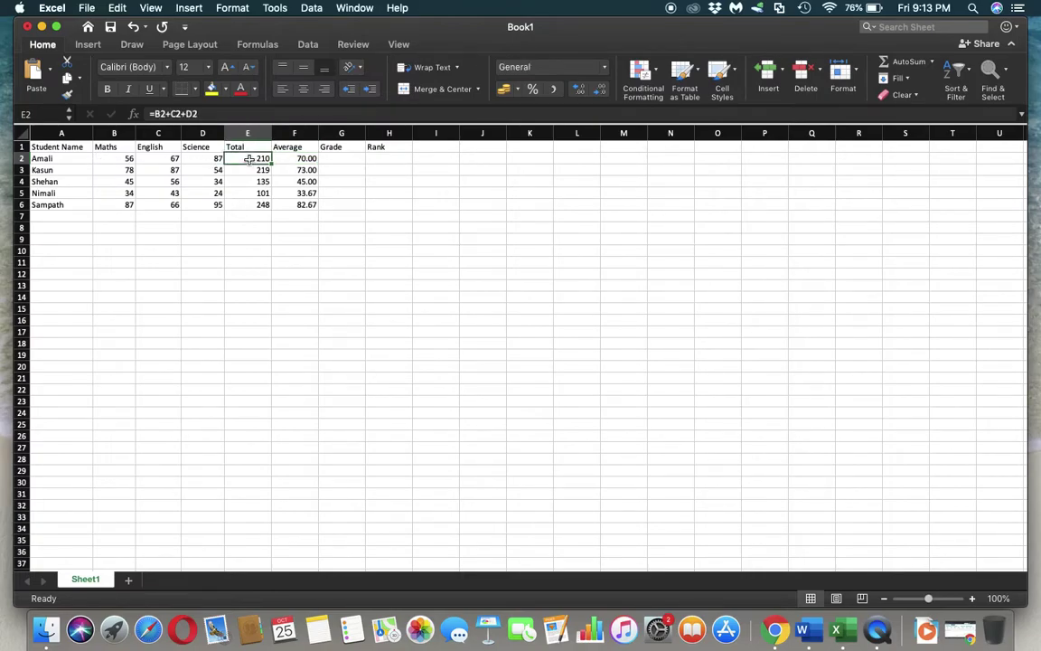
click(310, 158)
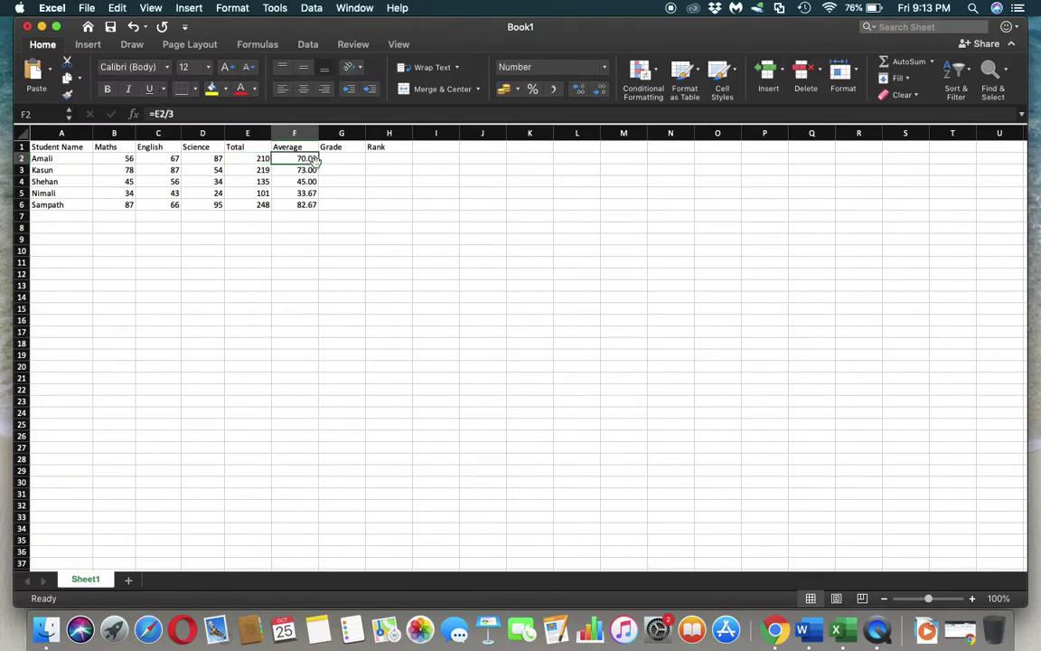
click(314, 170)
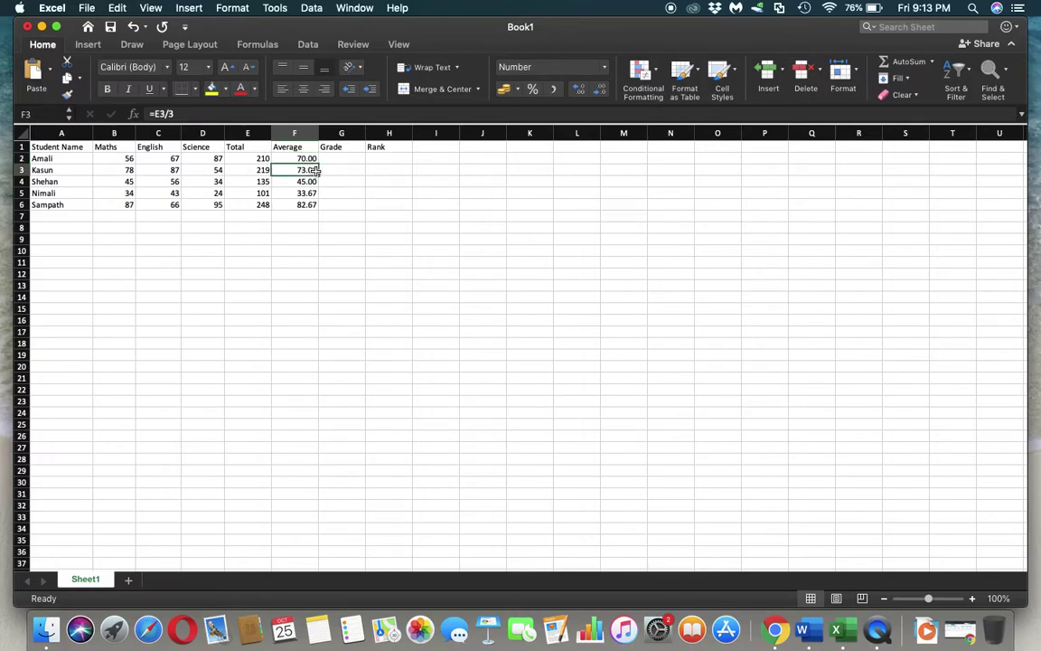
key(Down)
key(Down)
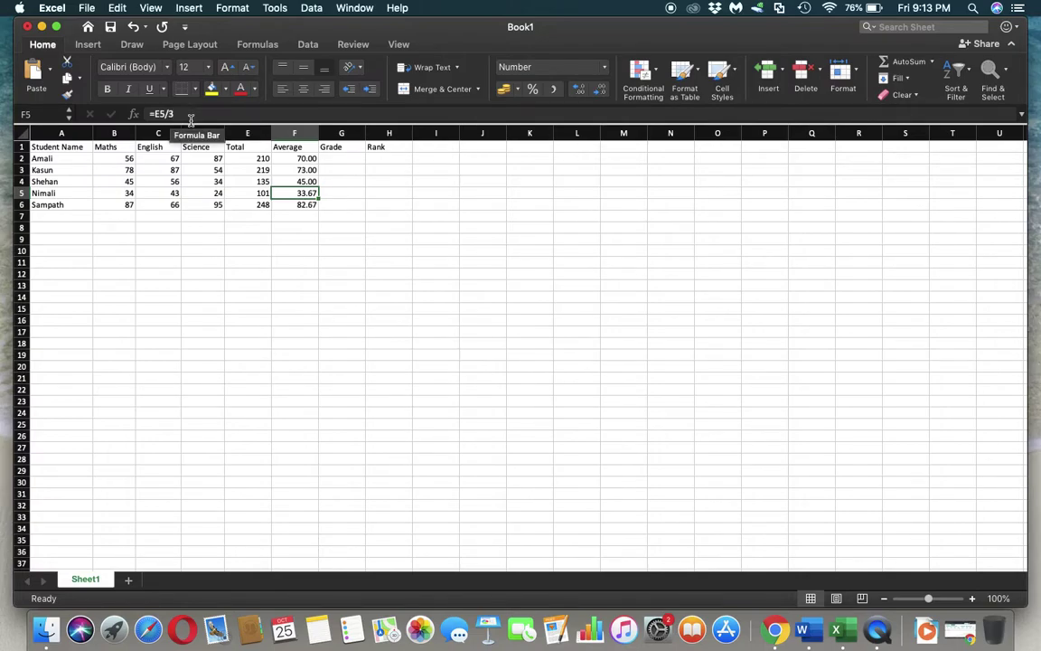
click(282, 215)
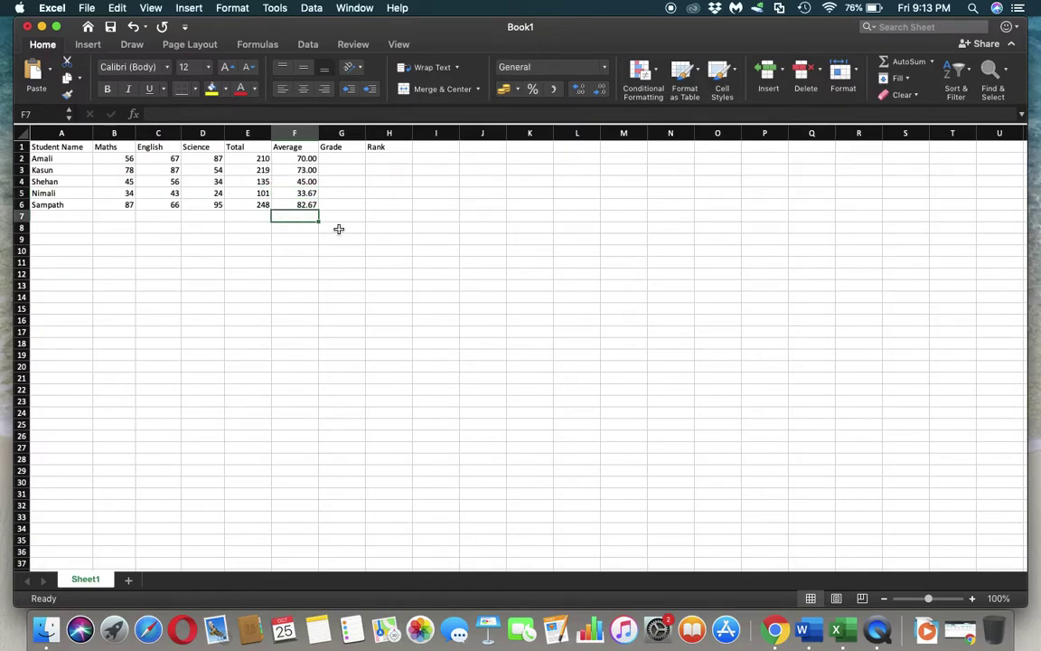
Clear the old Total, Average and Grade values in E2:G7
drag(337, 220, 256, 158)
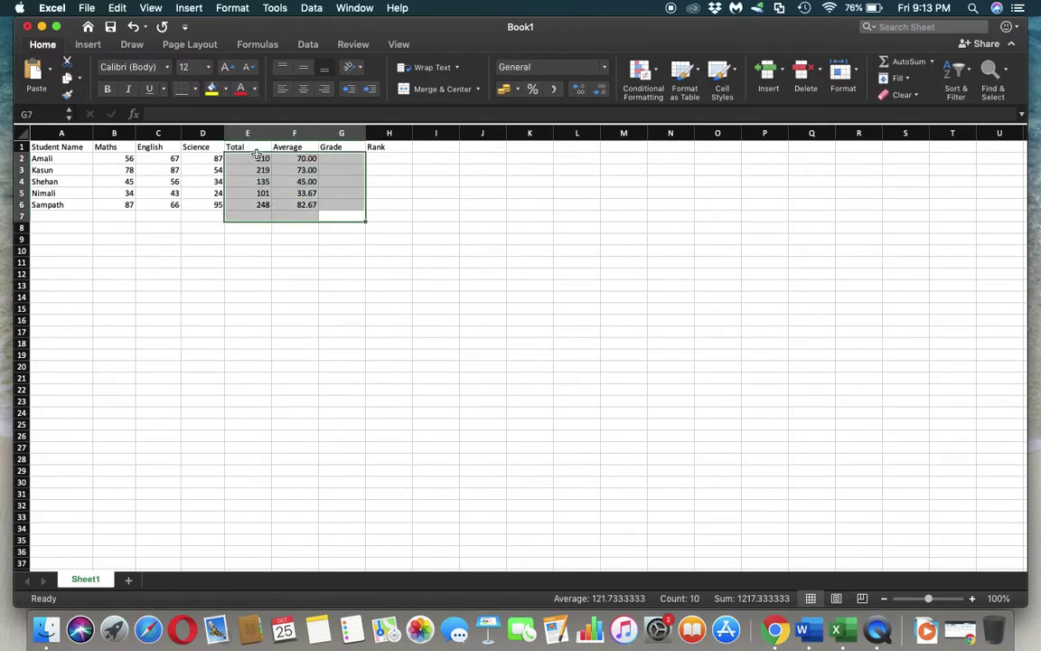
key(Delete)
click(316, 272)
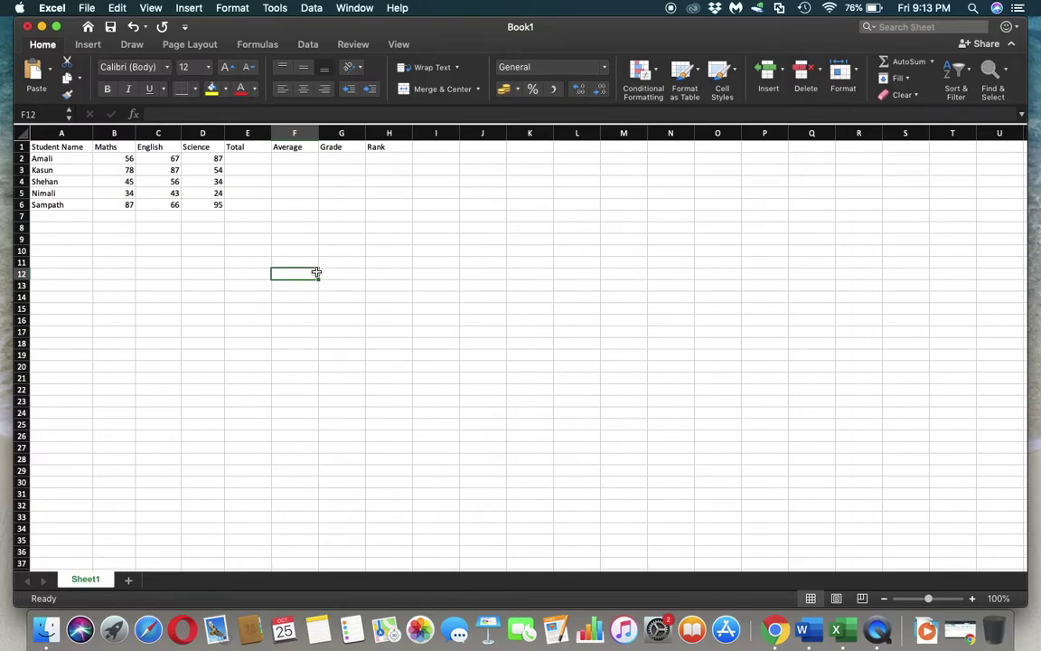
Enter =SUM(B2,C2,D2) in E2 to total the first student's marks, giving 210
click(251, 161)
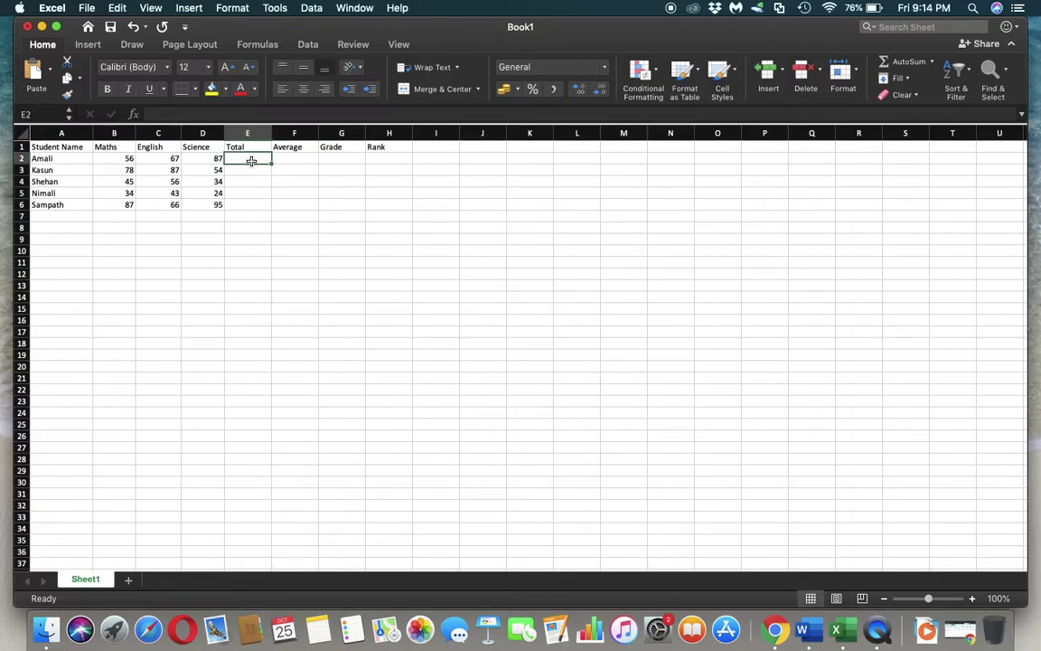
text(=s)
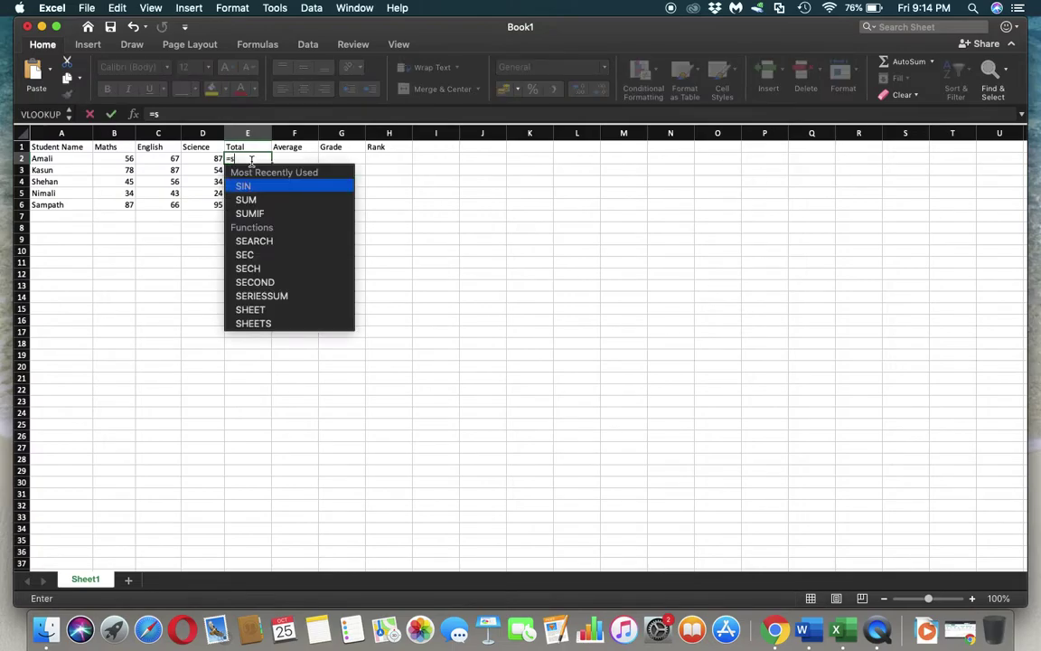
text(um)
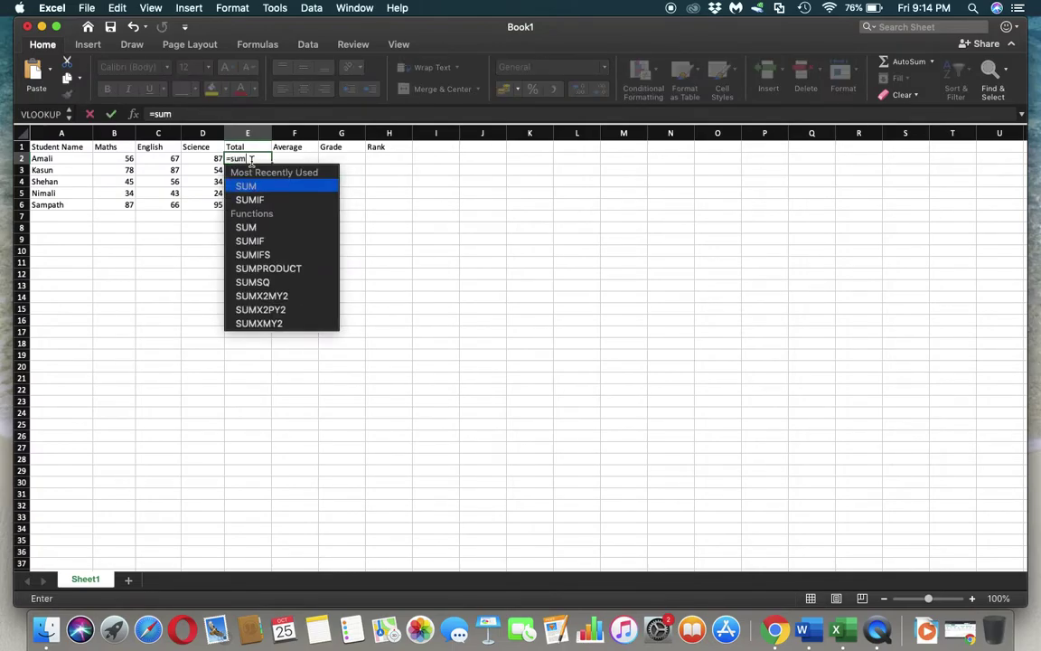
text(()
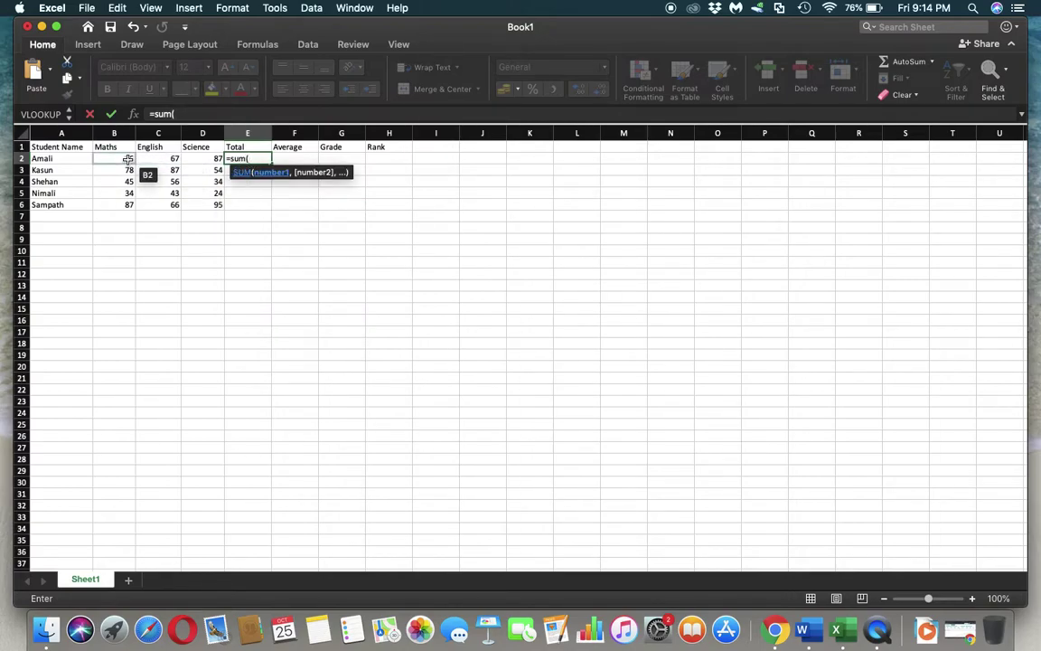
click(128, 159)
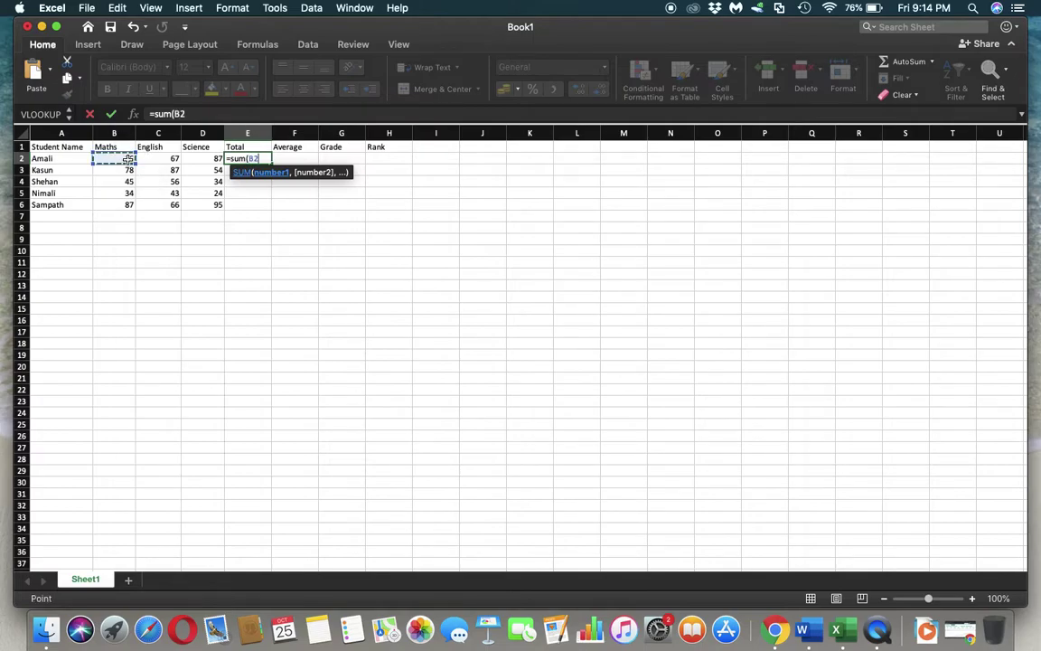
text(,)
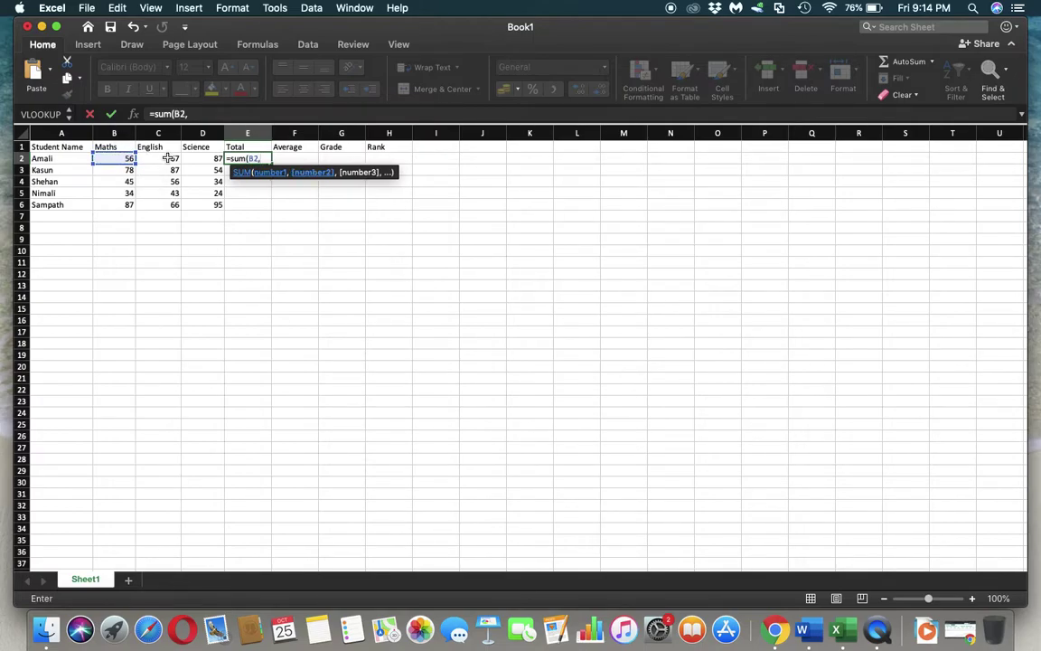
click(168, 158)
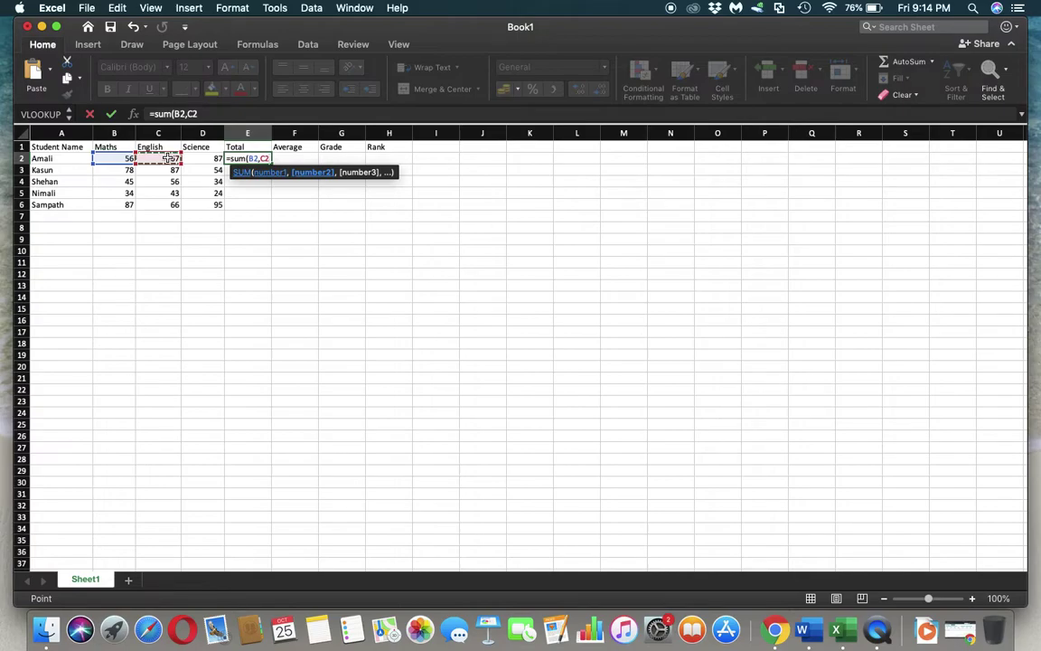
text(,)
click(205, 159)
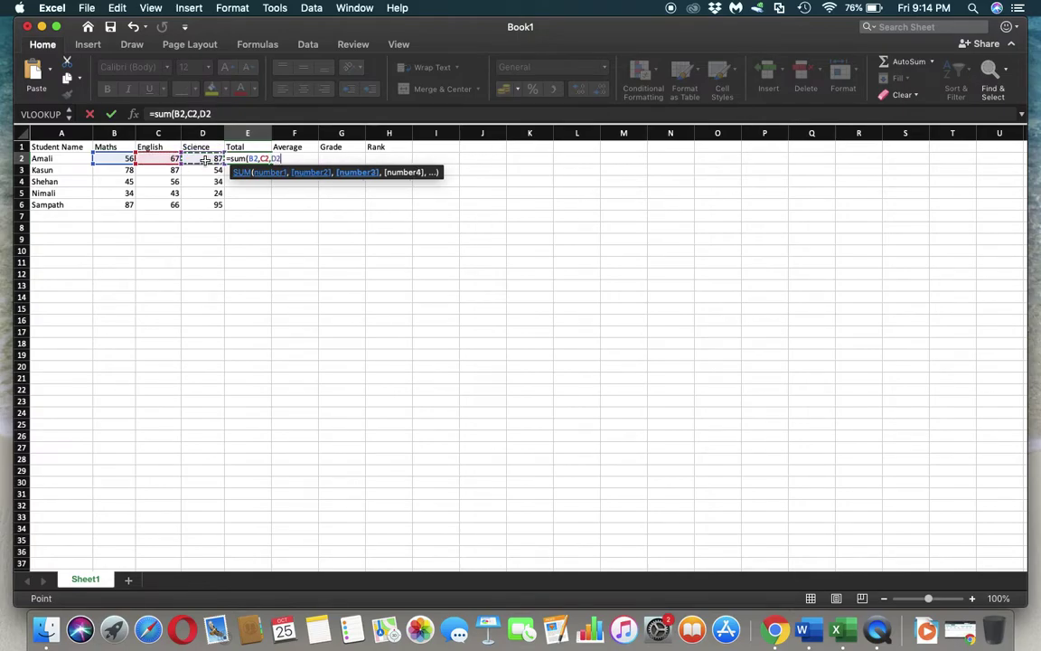
text())
key(Return)
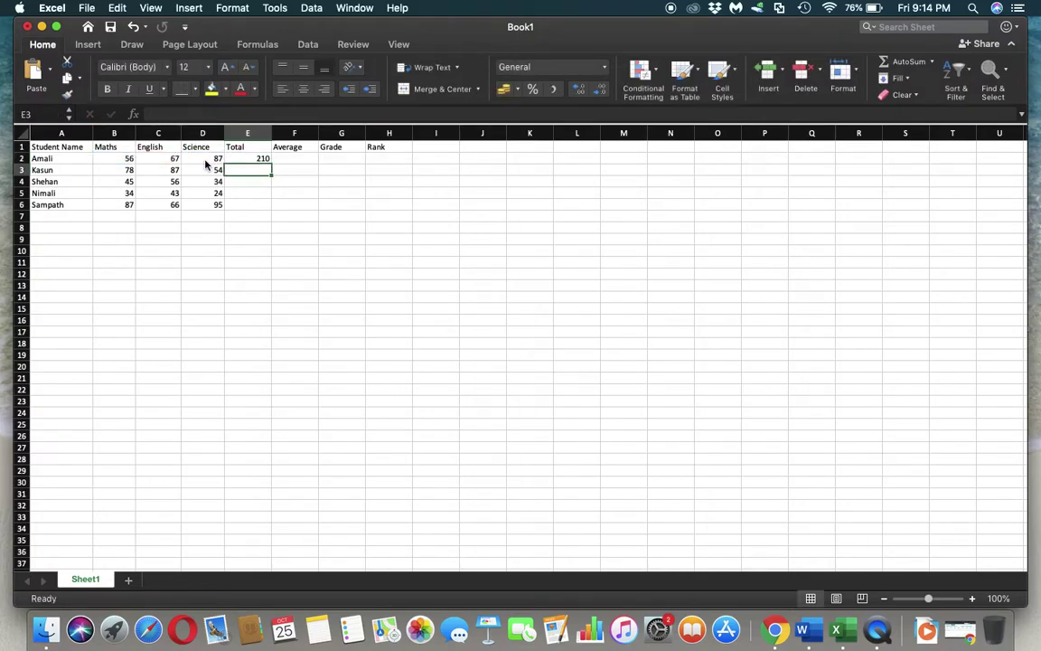
Rewrite the E2 formula as the range form =SUM(B2:D2)
click(257, 158)
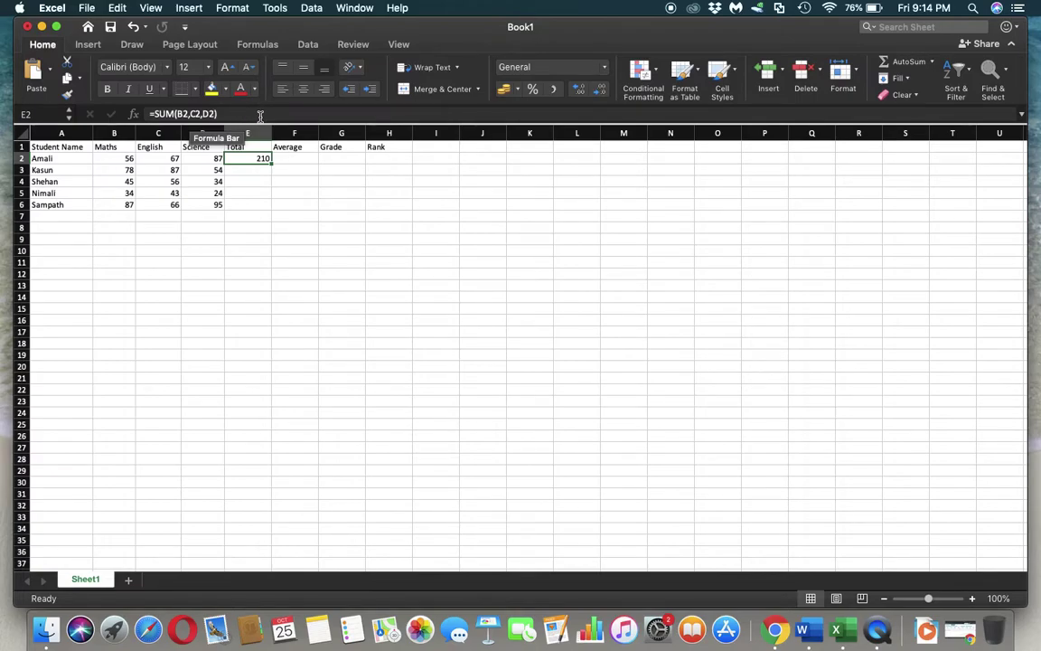
click(187, 113)
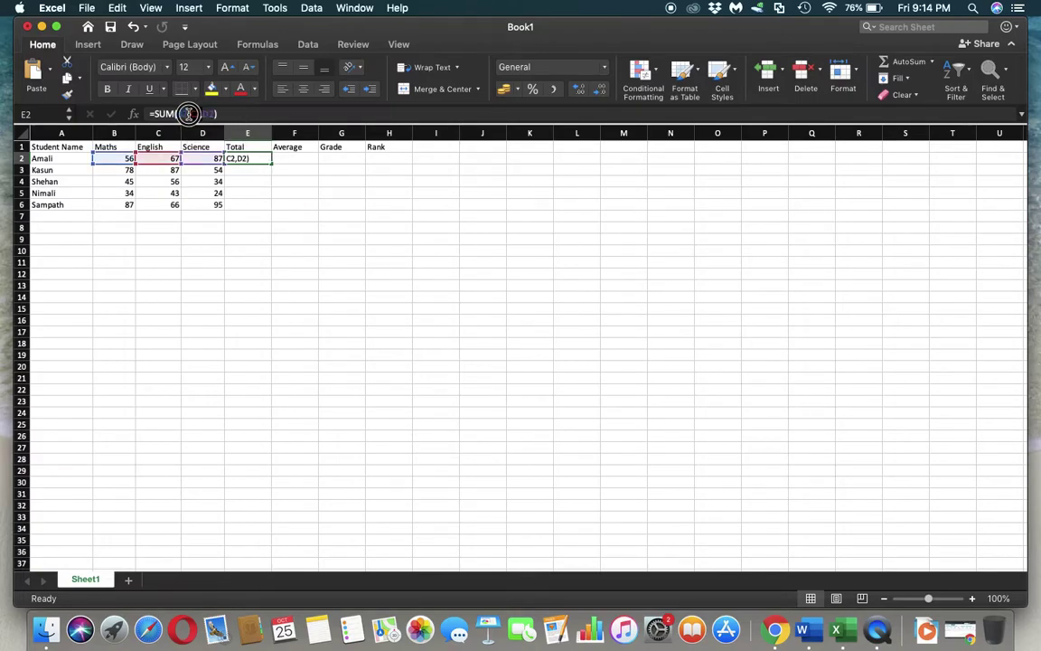
click(188, 113)
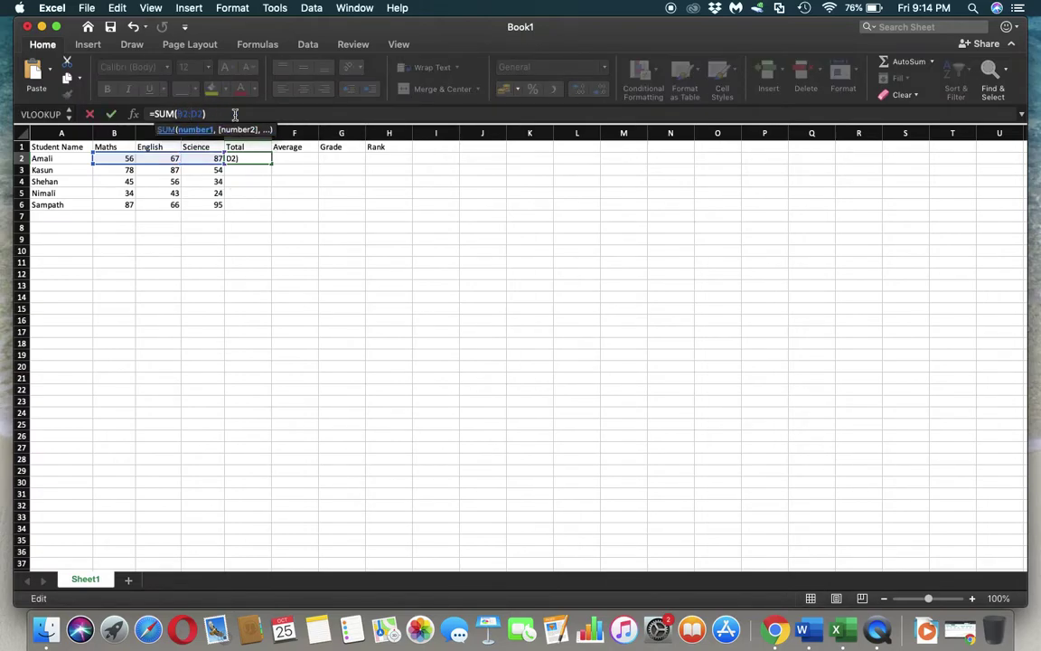
key(Return)
click(254, 159)
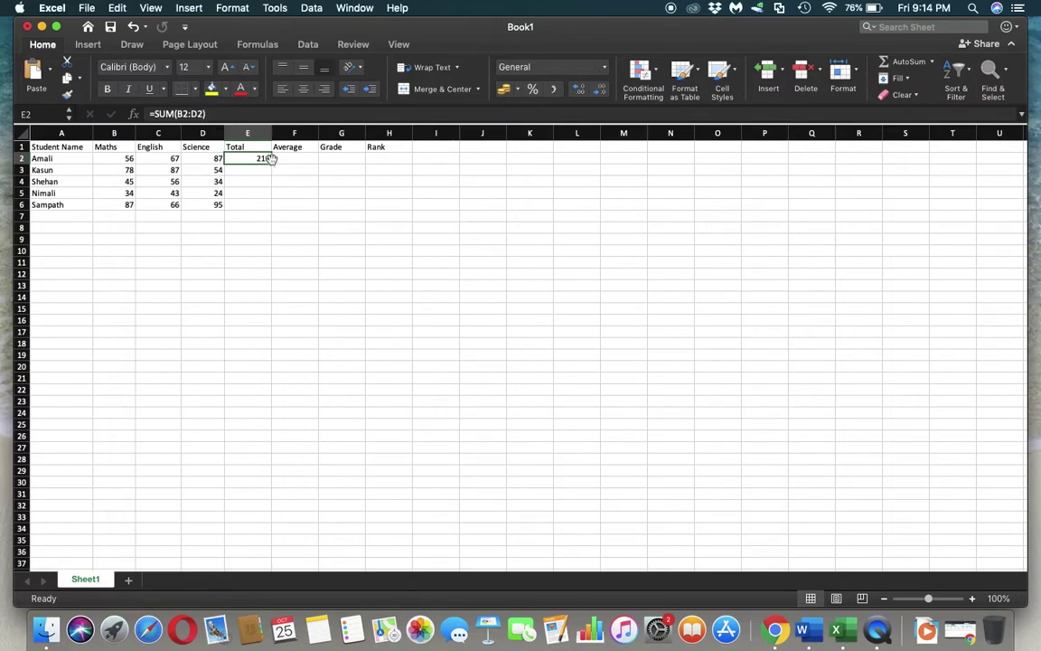
Fill the Total formula down to E6, giving 210, 219, 135, 101 and 248
drag(270, 161, 271, 209)
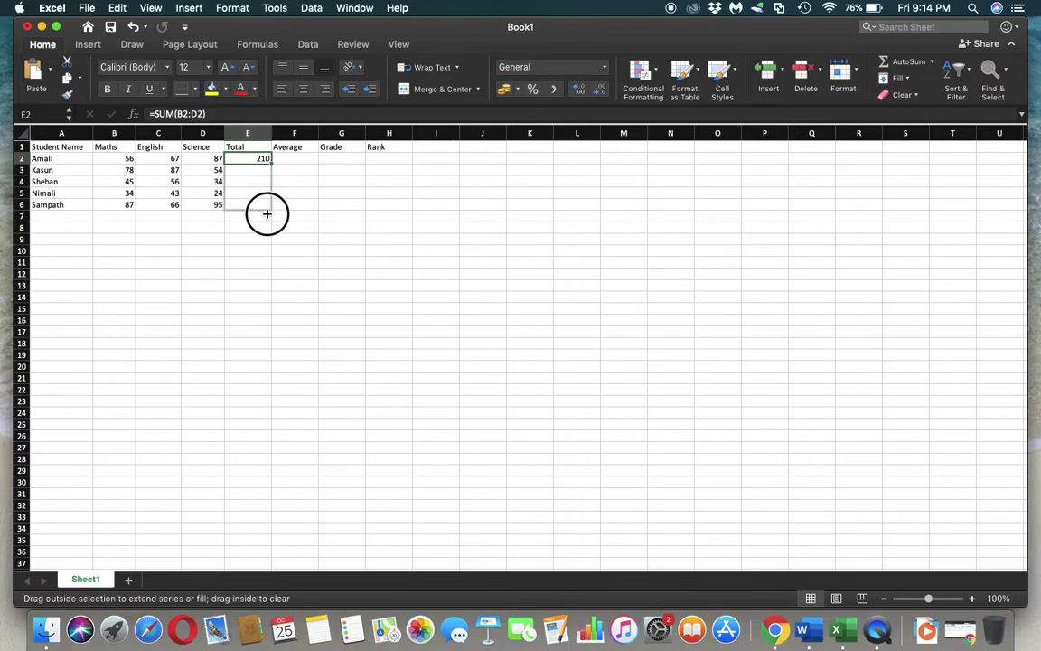
click(255, 170)
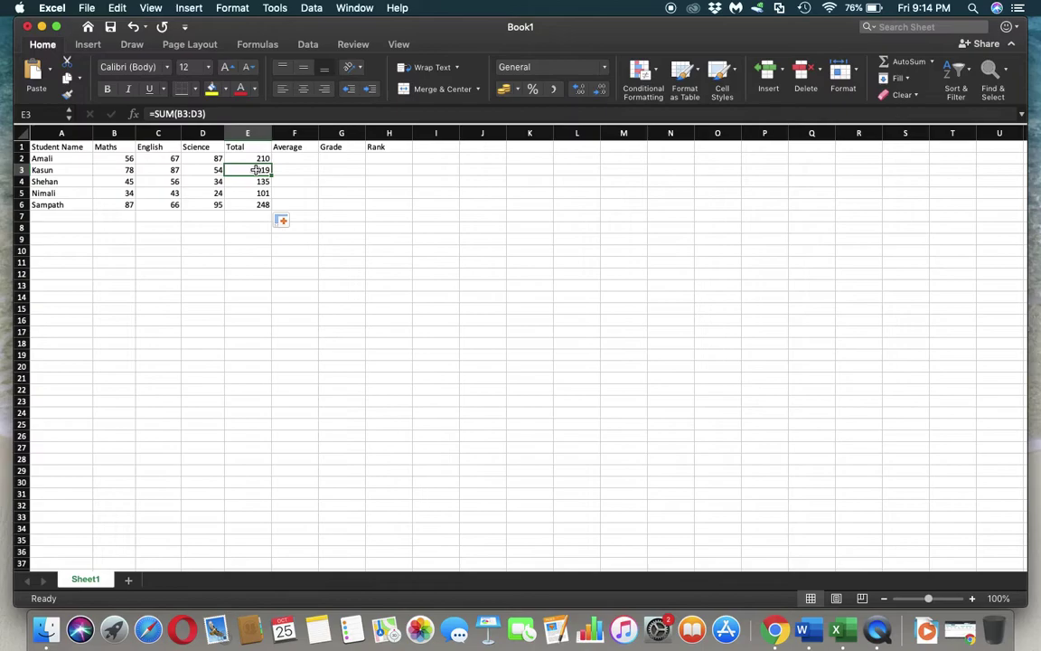
click(236, 180)
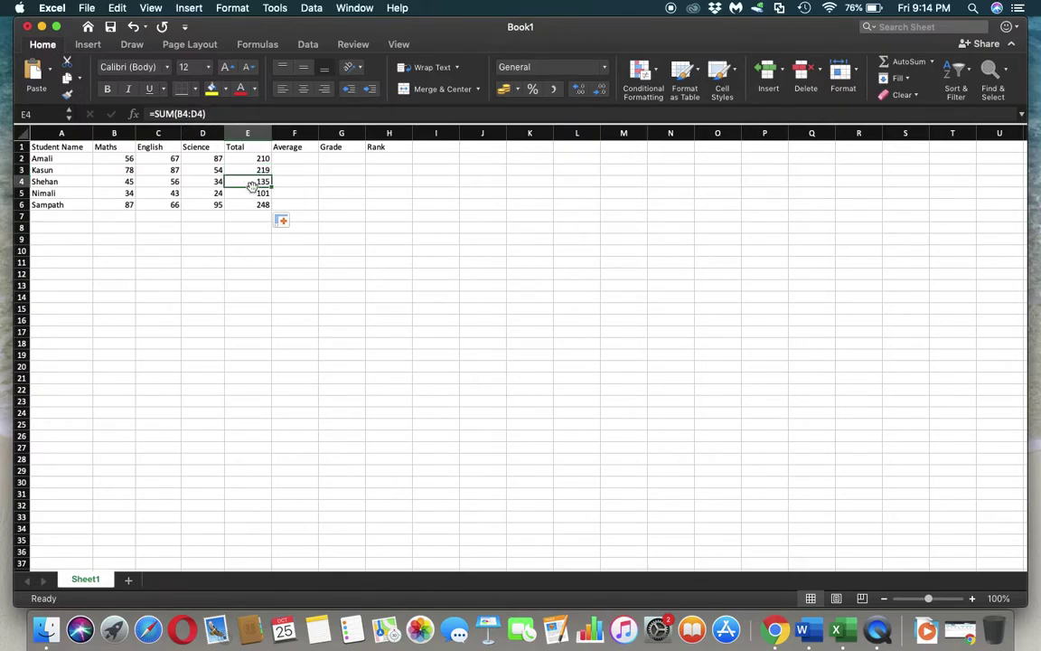
click(256, 193)
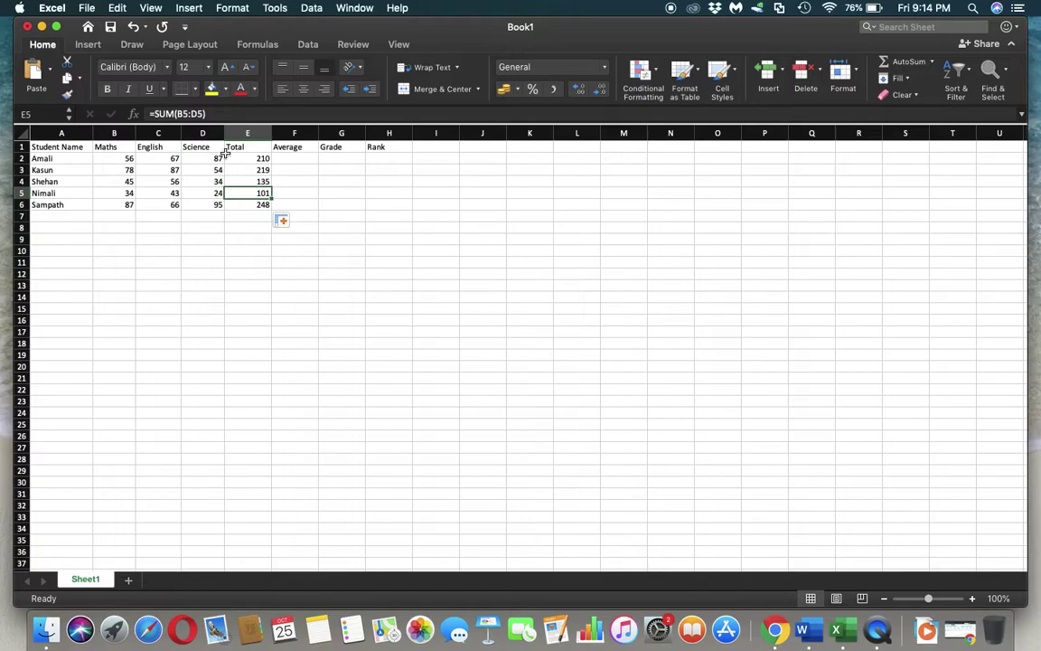
click(262, 204)
click(306, 158)
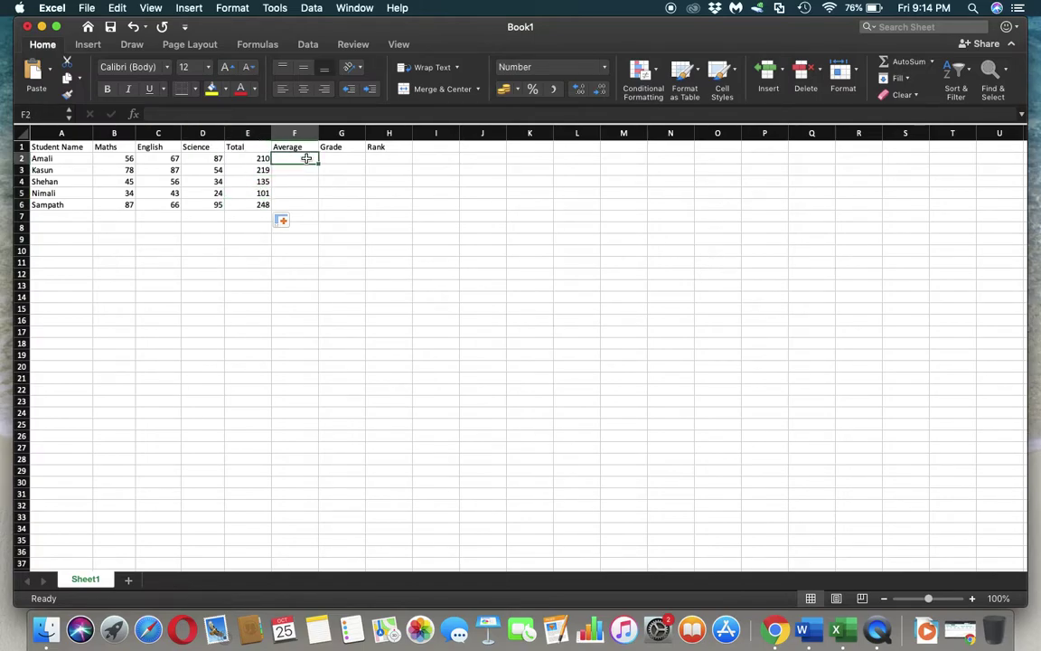
Enter =AVERAGE(B2:D2) in F2 and fill it to F6, giving 70.00 through 82.67
text(=aver)
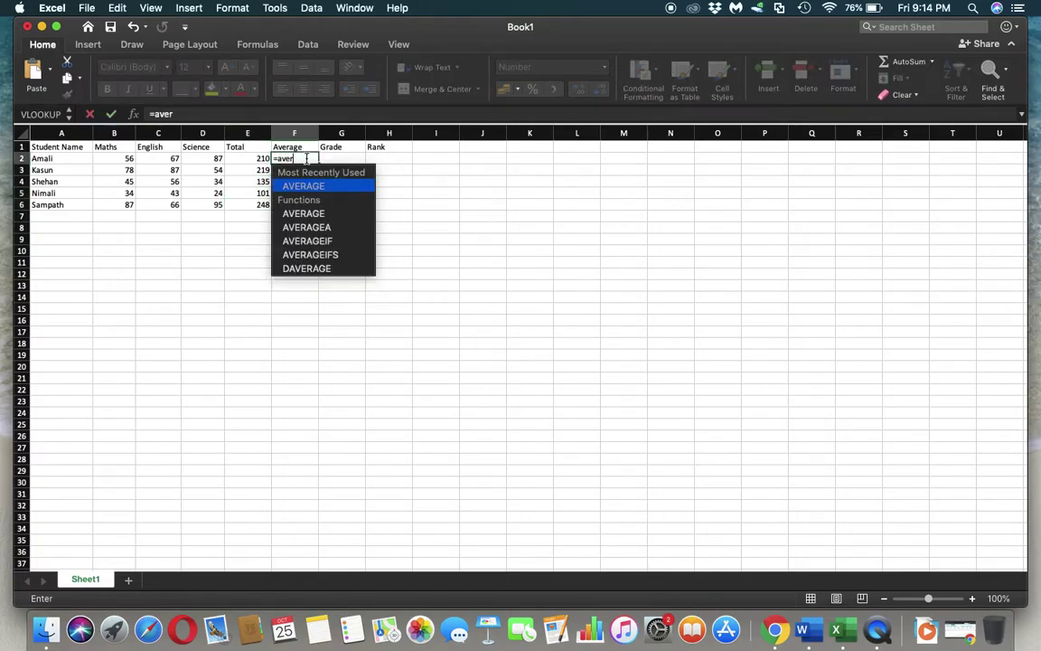
text(age()
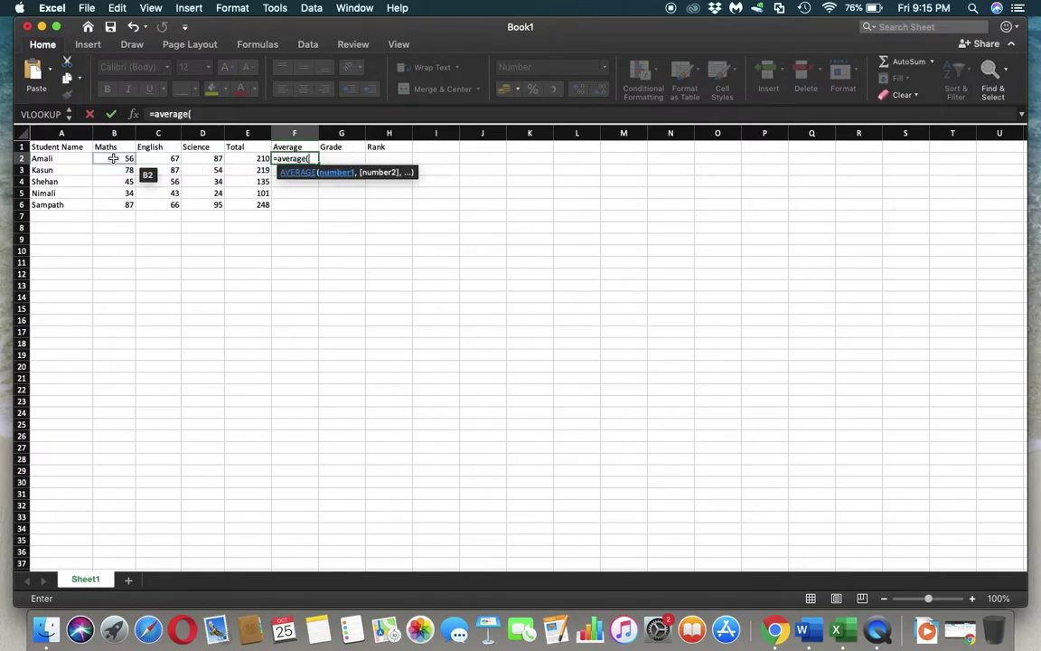
drag(113, 158, 208, 159)
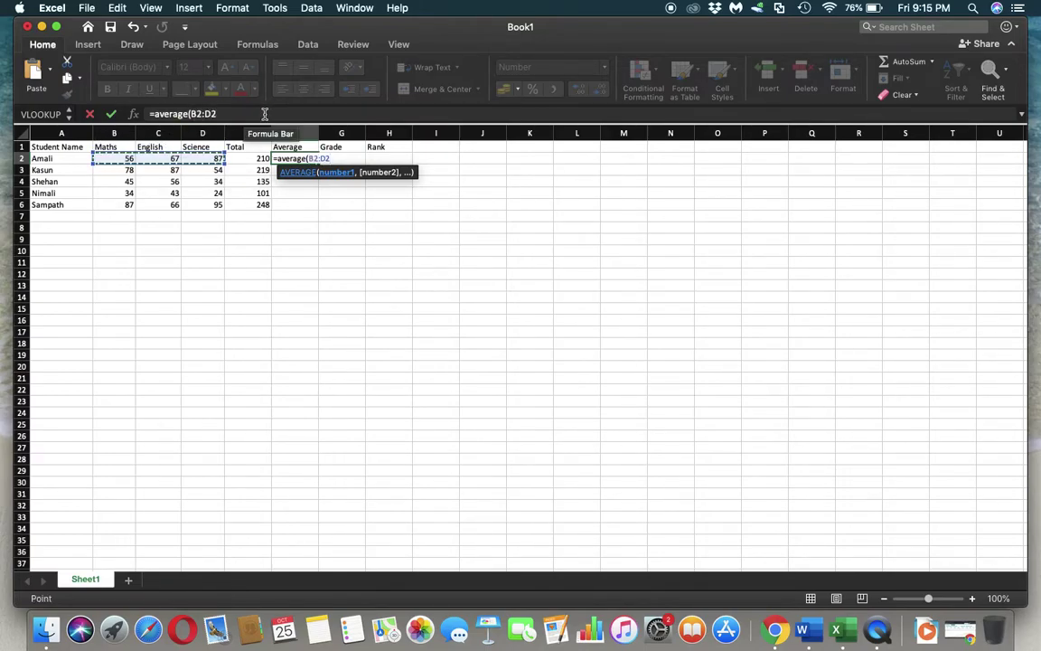
text())
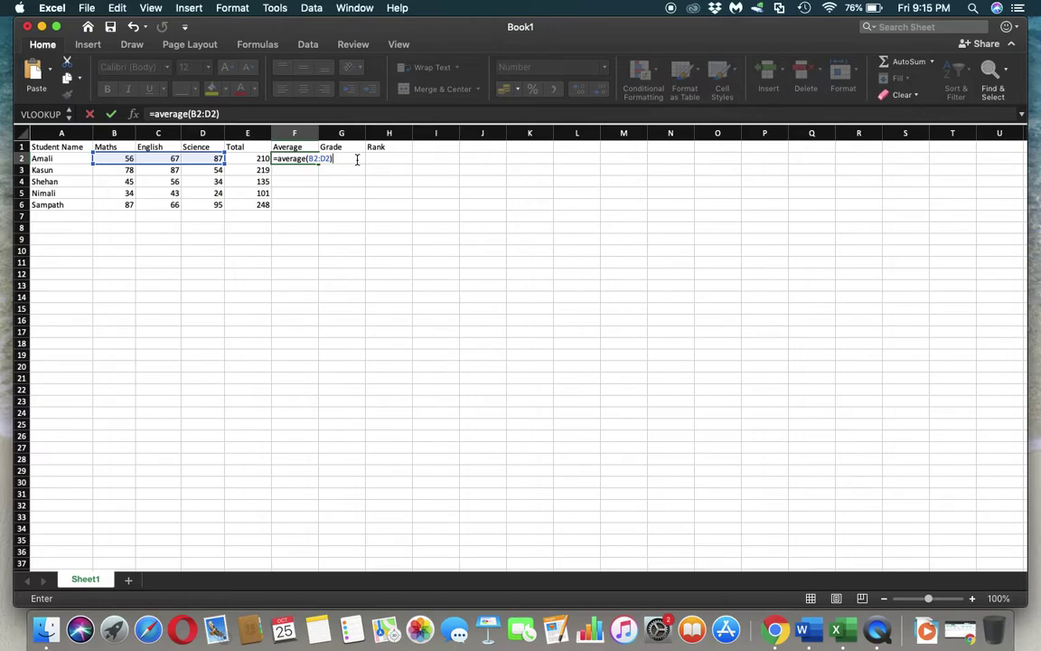
key(Return)
click(311, 160)
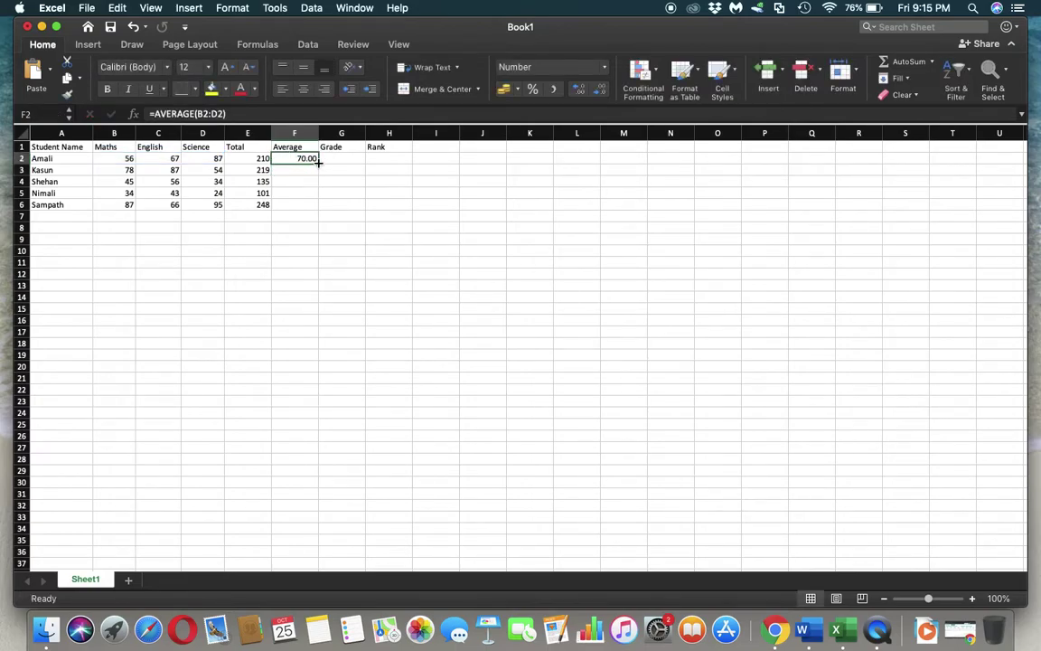
drag(318, 163, 316, 207)
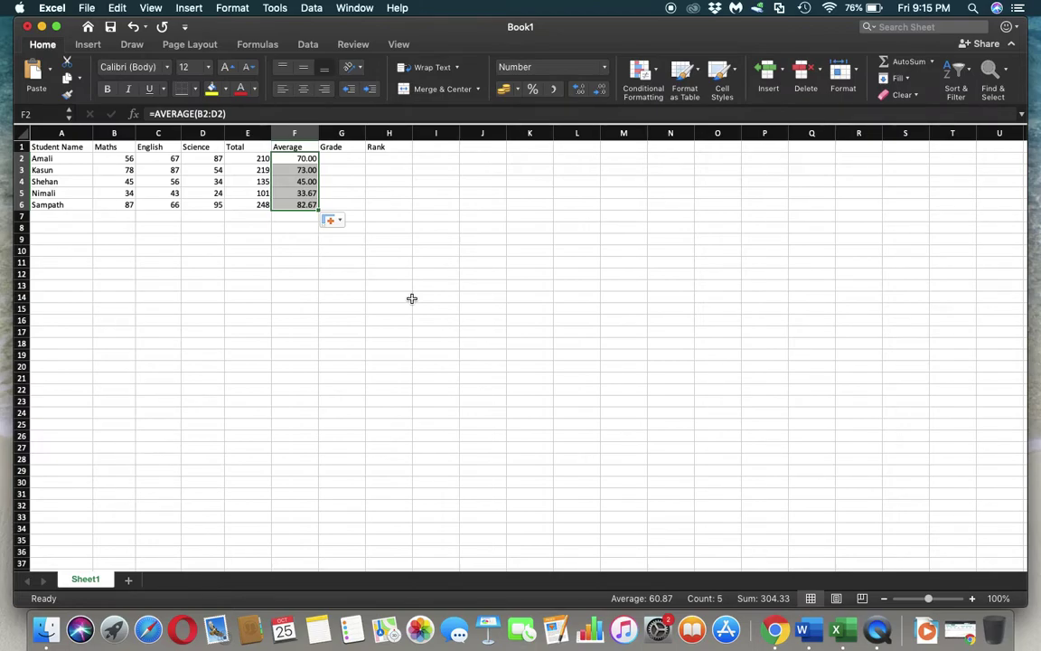
click(344, 156)
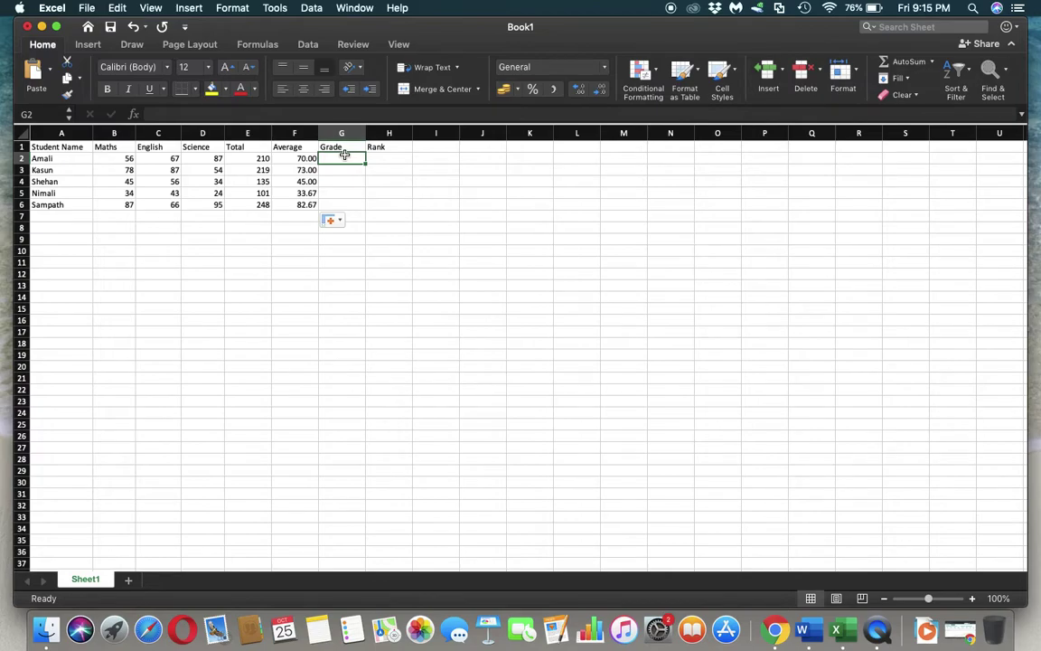
Enter AVG>=75 and A in E12:F12 and fill the pair down to row 16
click(235, 276)
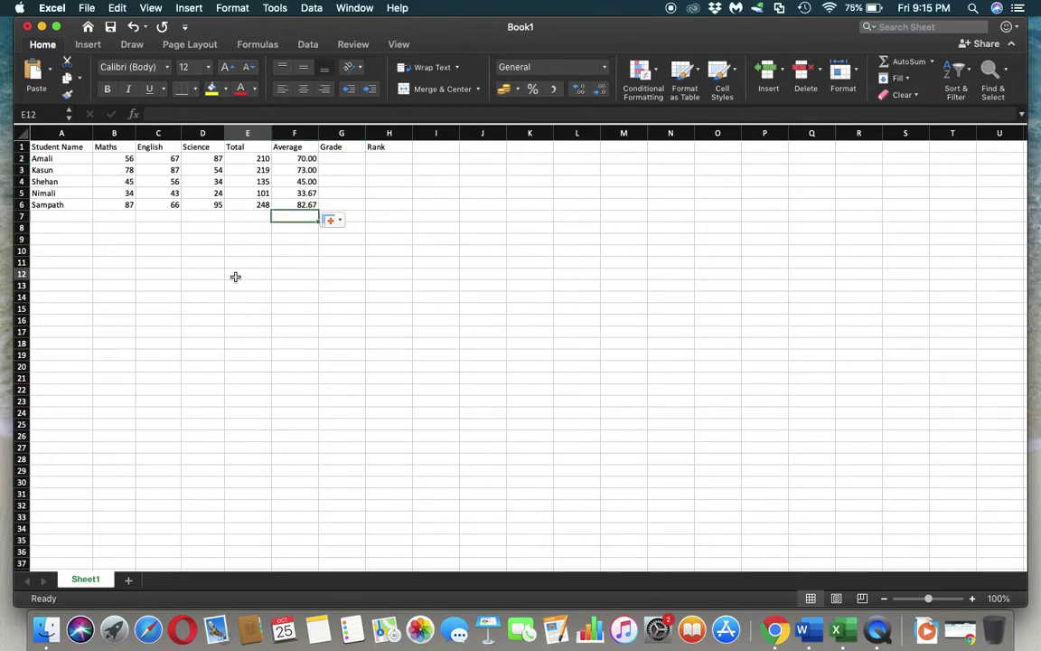
text(A)
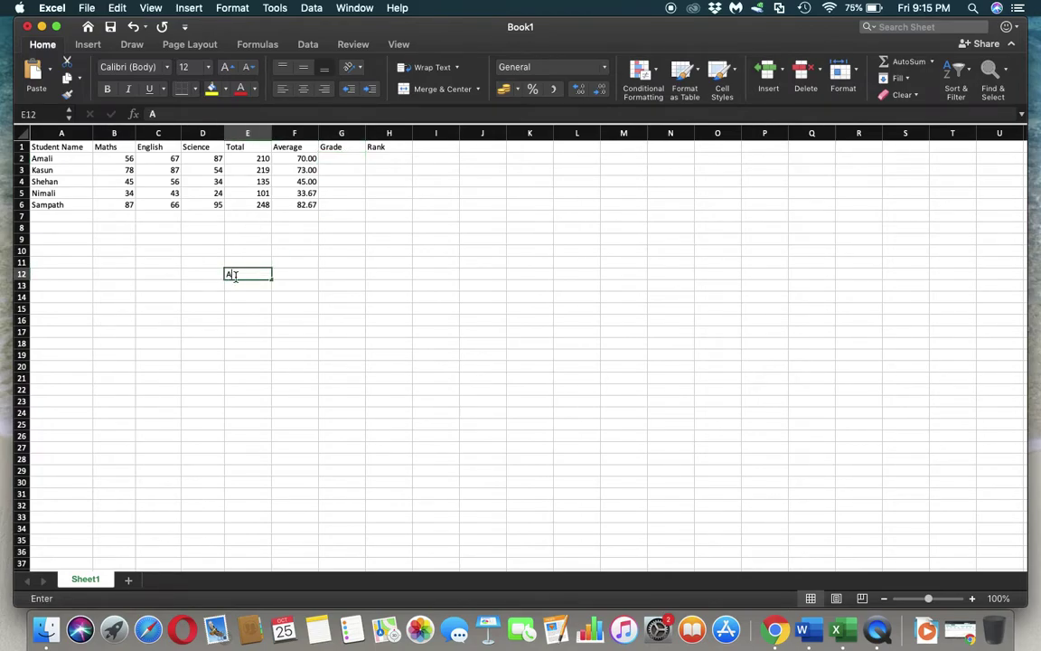
text(VG>)
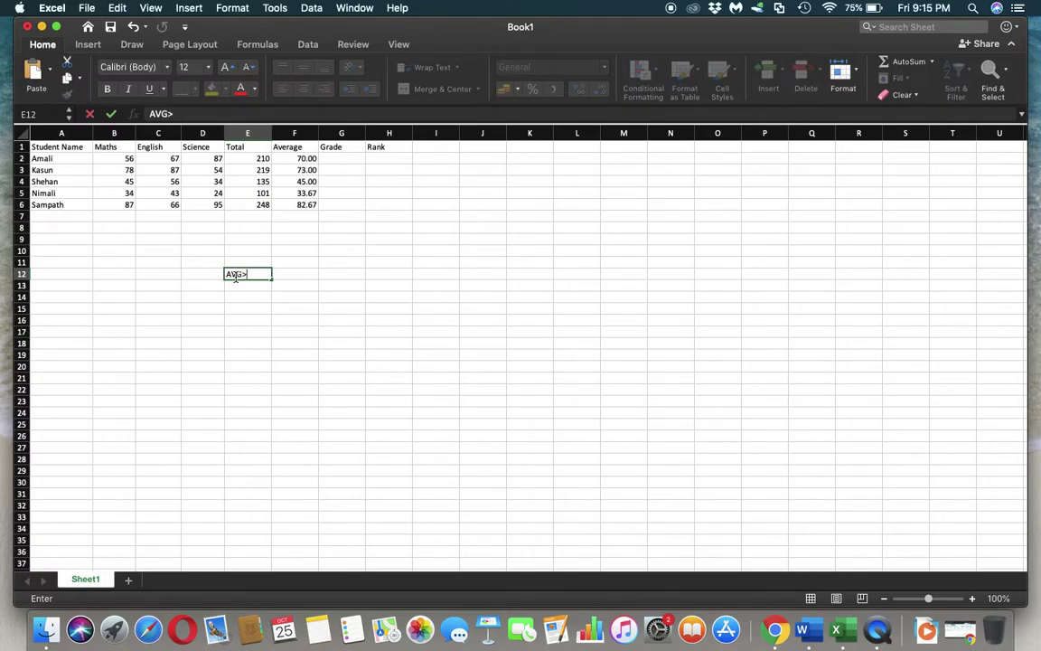
text(=)
text(75)
key(Tab)
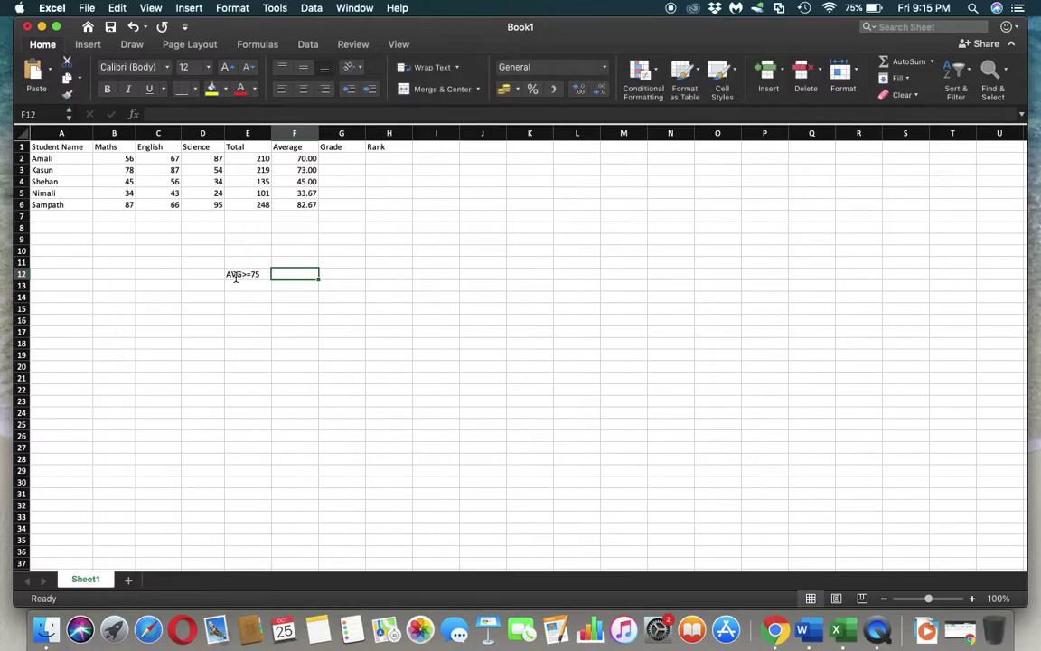
text(A)
mouse_move(256, 273)
mouse_down()
mouse_move(311, 278)
mouse_move(318, 325)
mouse_up()
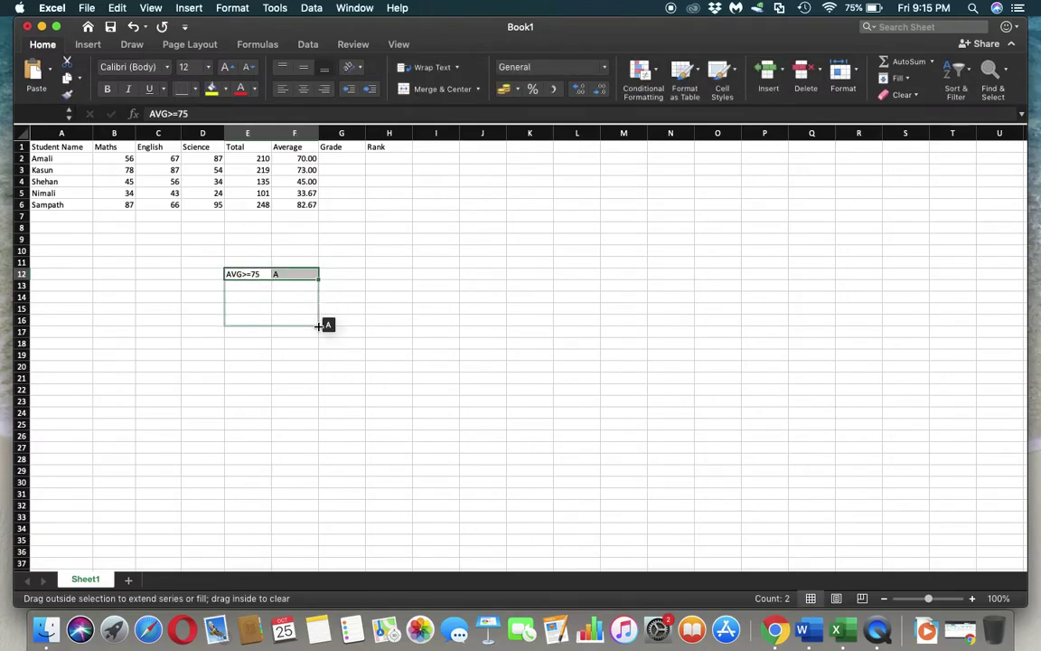
Change rows 13 and 14 to AVG>=60 with B and AVG>=50 with C
double_click(255, 286)
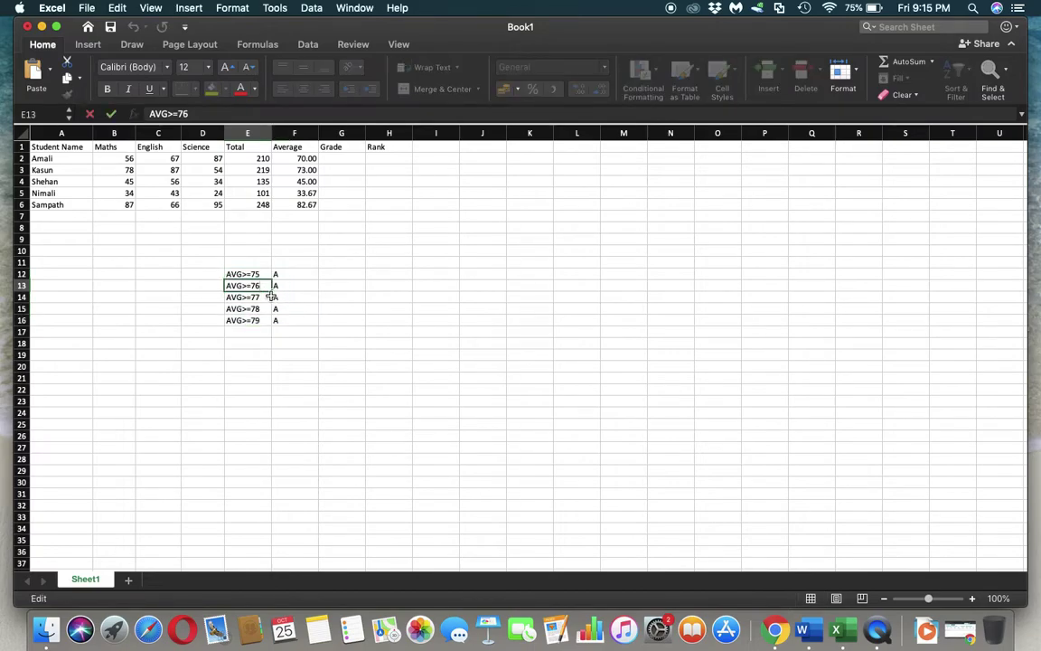
key(BackSpace)
key(BackSpace)
text(60)
click(282, 286)
text(B)
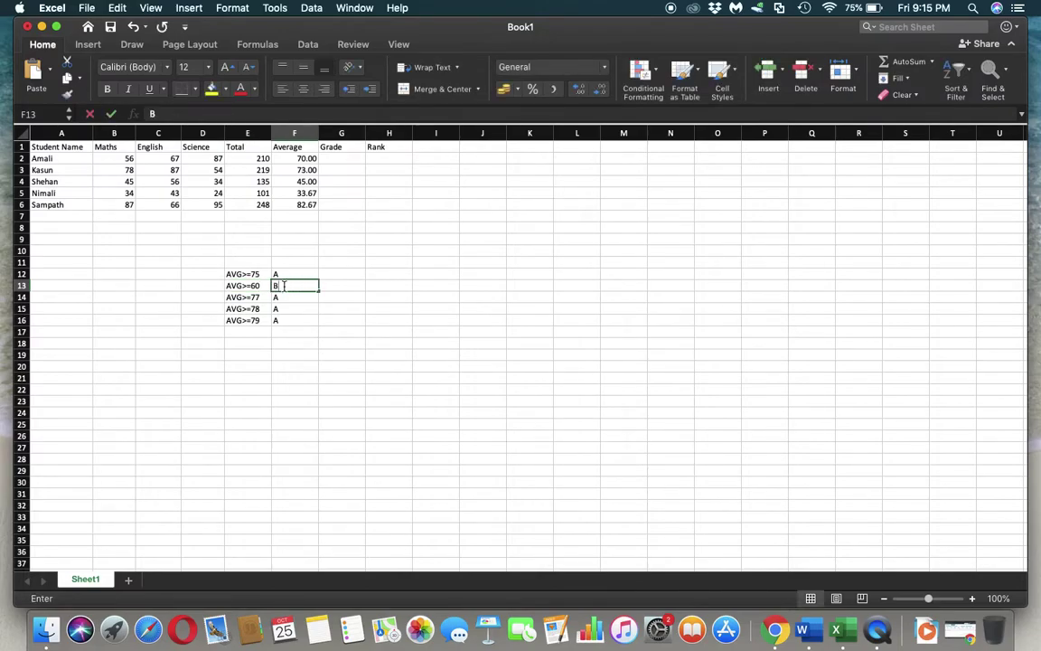
double_click(257, 298)
key(BackSpace)
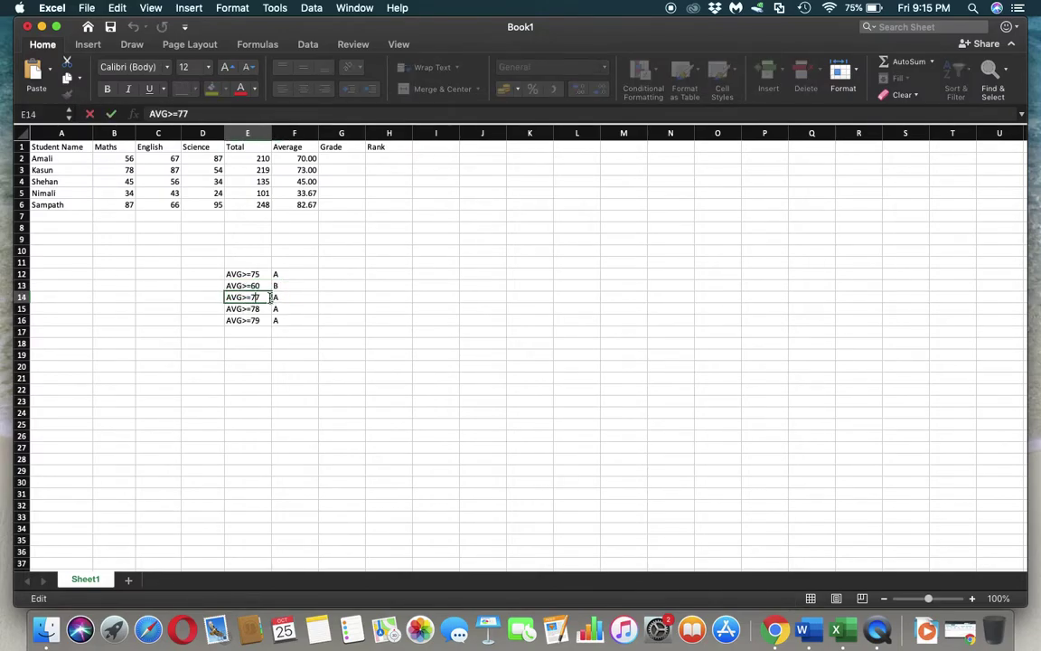
key(BackSpace)
text(50)
click(296, 296)
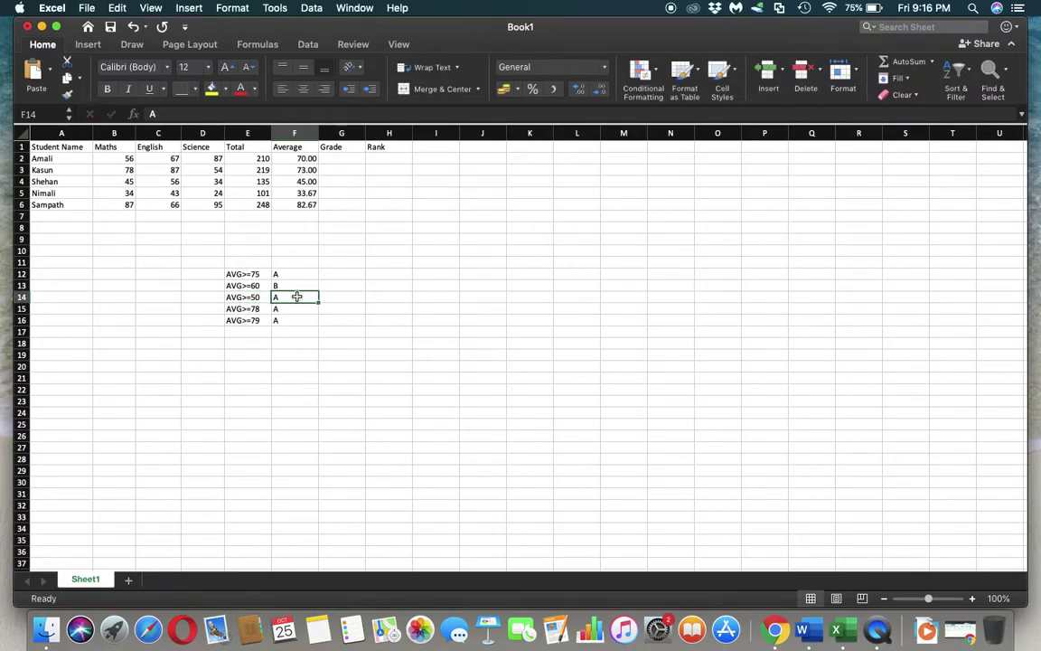
text(C)
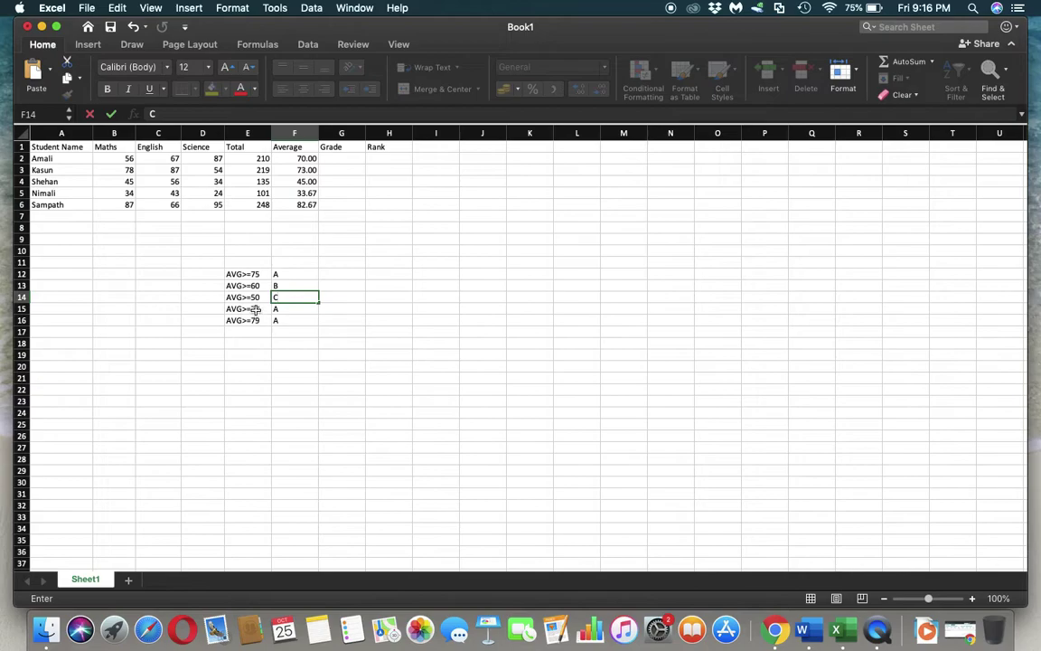
Change rows 15 and 16 to AVG>=40 with S and AVG<40 with F
double_click(261, 309)
key(BackSpace)
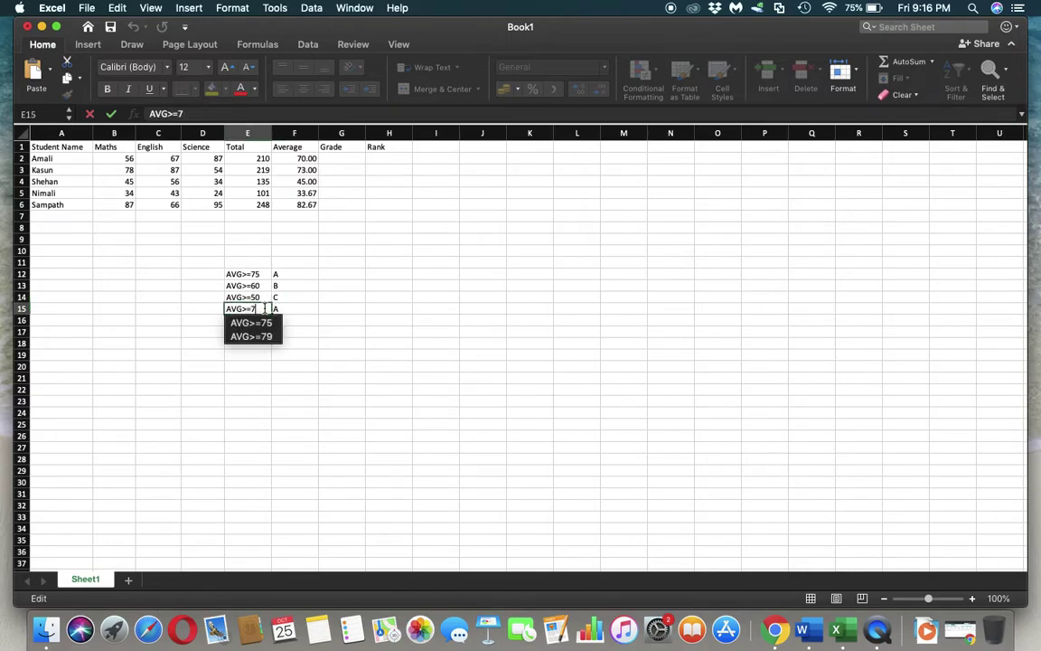
key(BackSpace)
text(40)
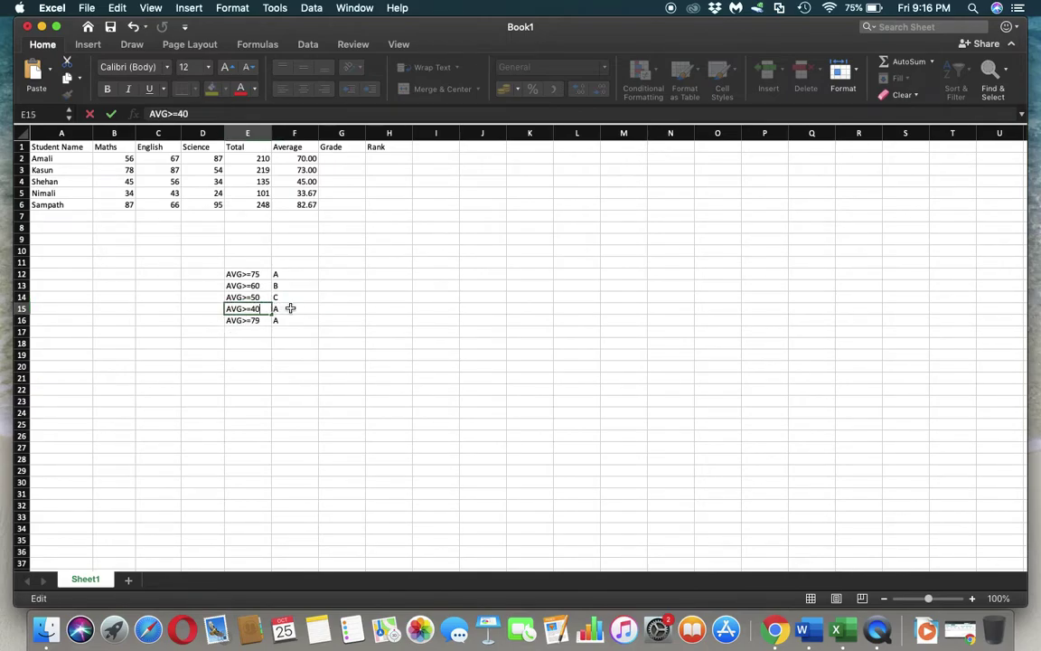
click(297, 310)
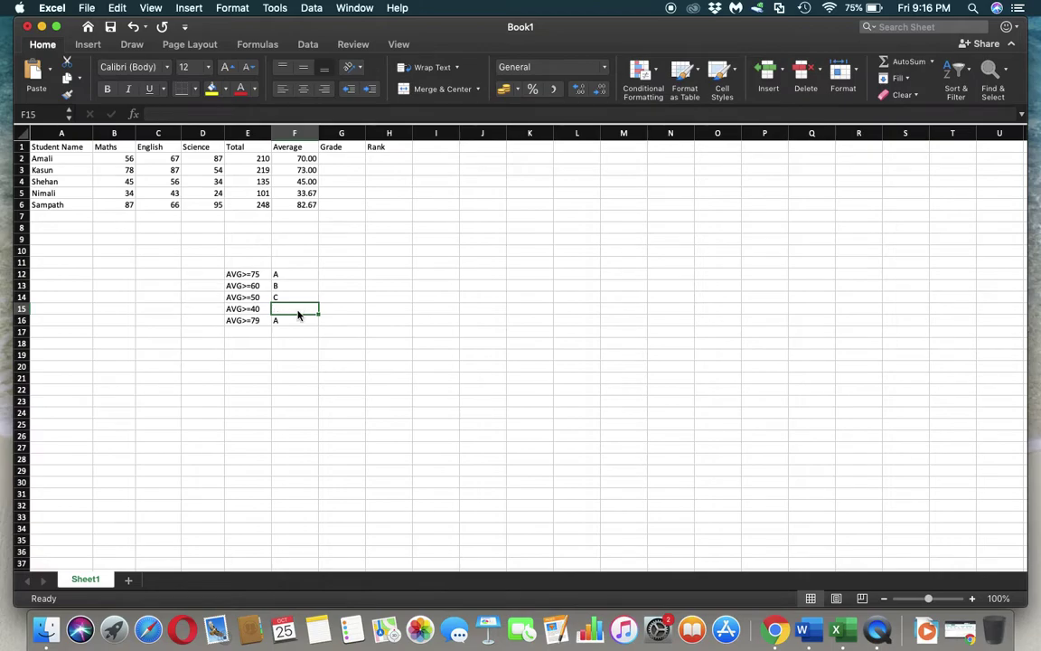
text(S)
click(258, 320)
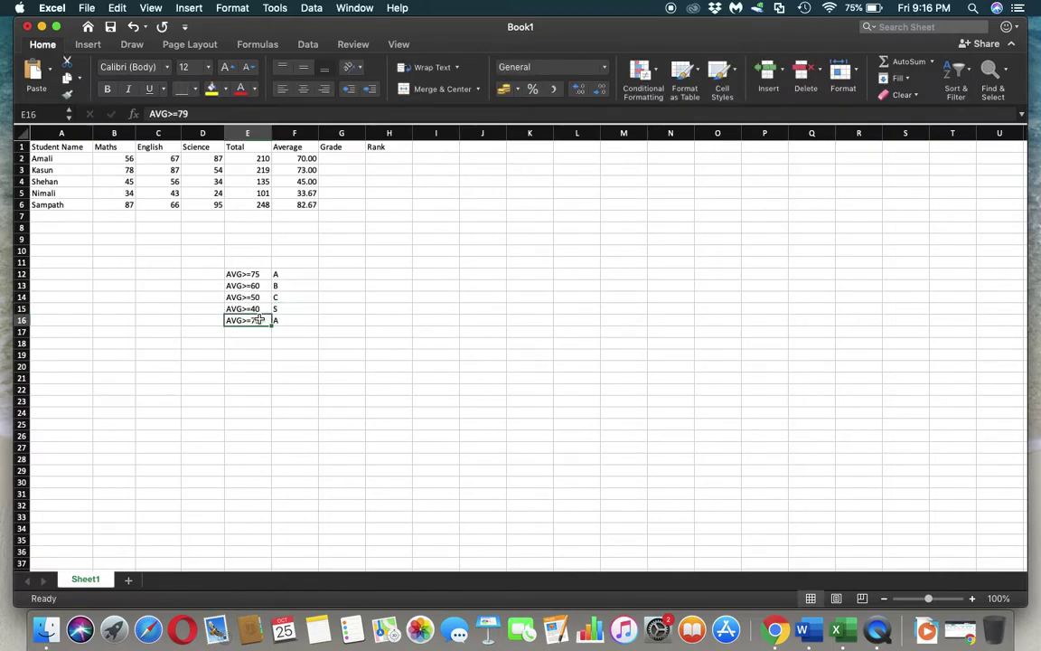
double_click(266, 322)
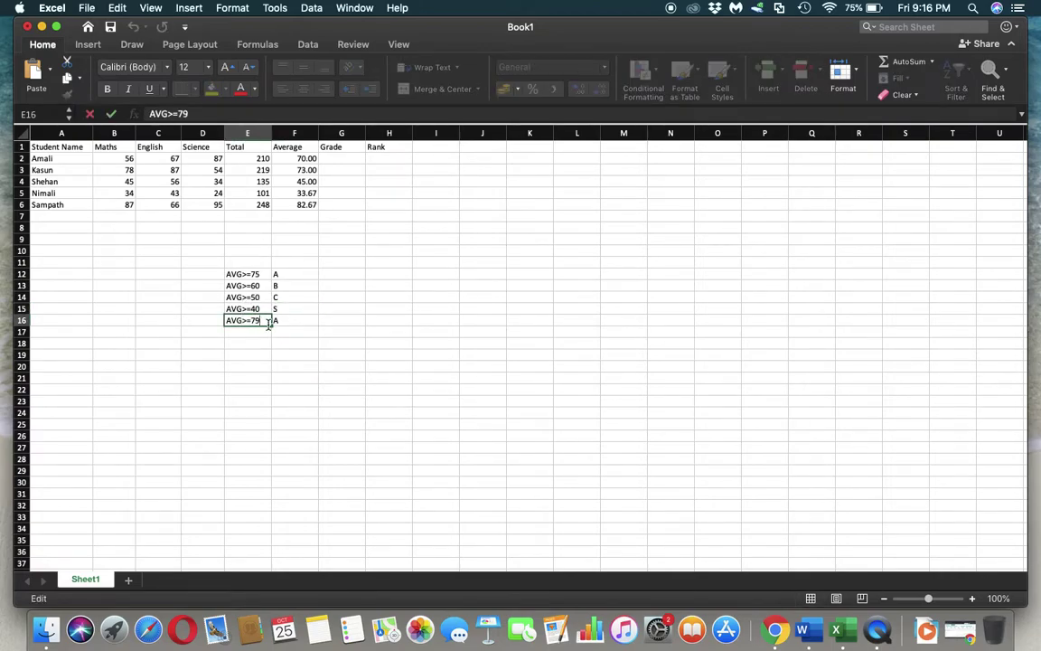
key(BackSpace)
key(BackSpace)
key(BackSpace)
key(BackSpace)
text(<)
text(40)
key(Return)
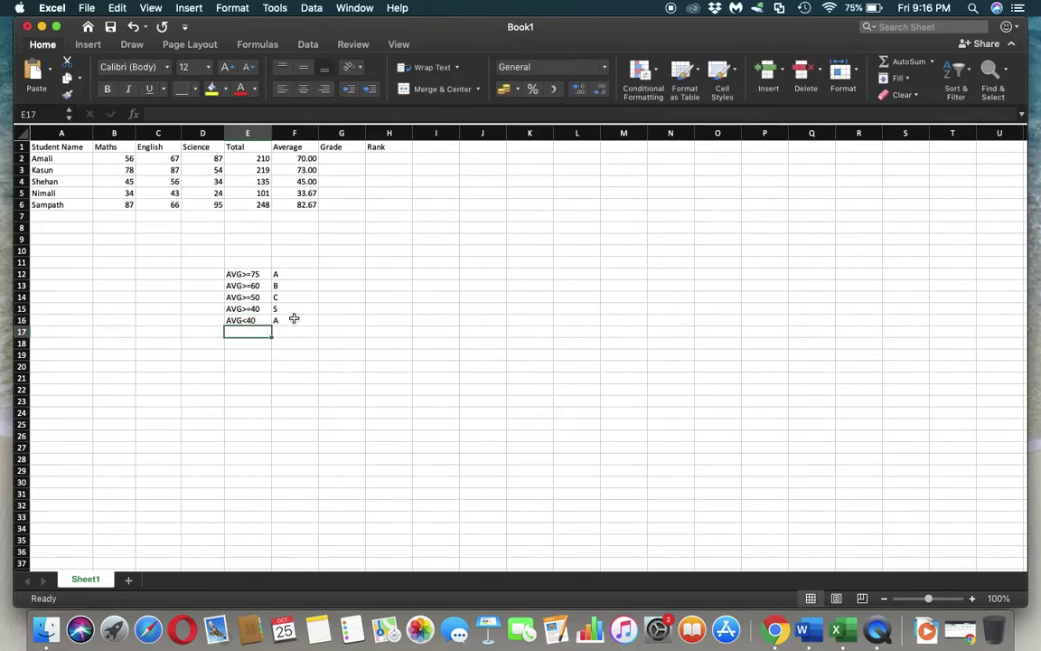
click(294, 320)
text(F)
click(344, 340)
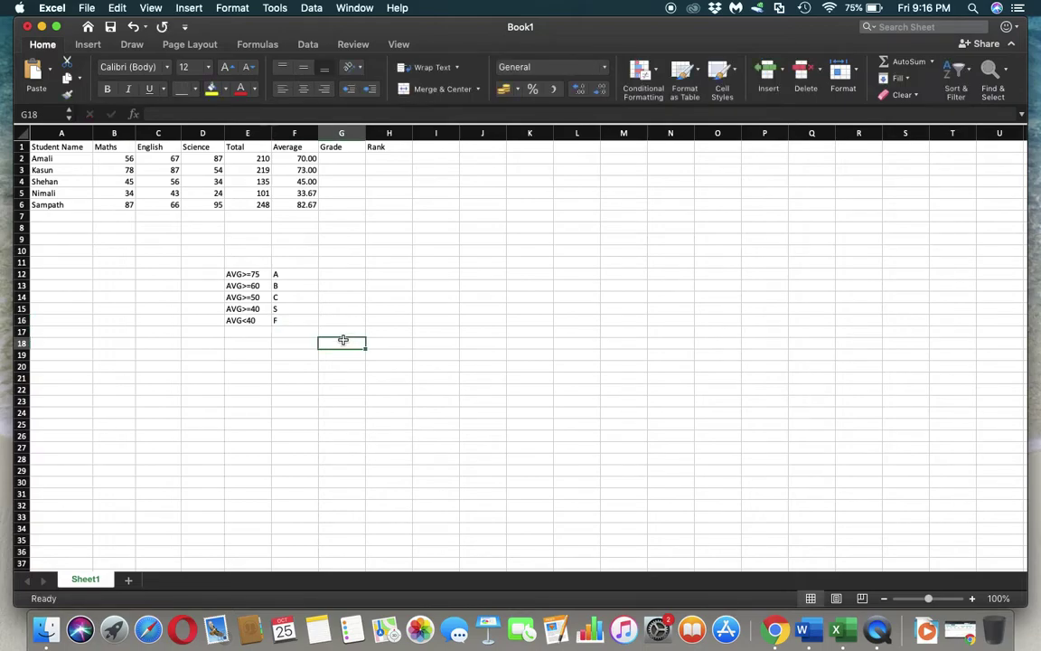
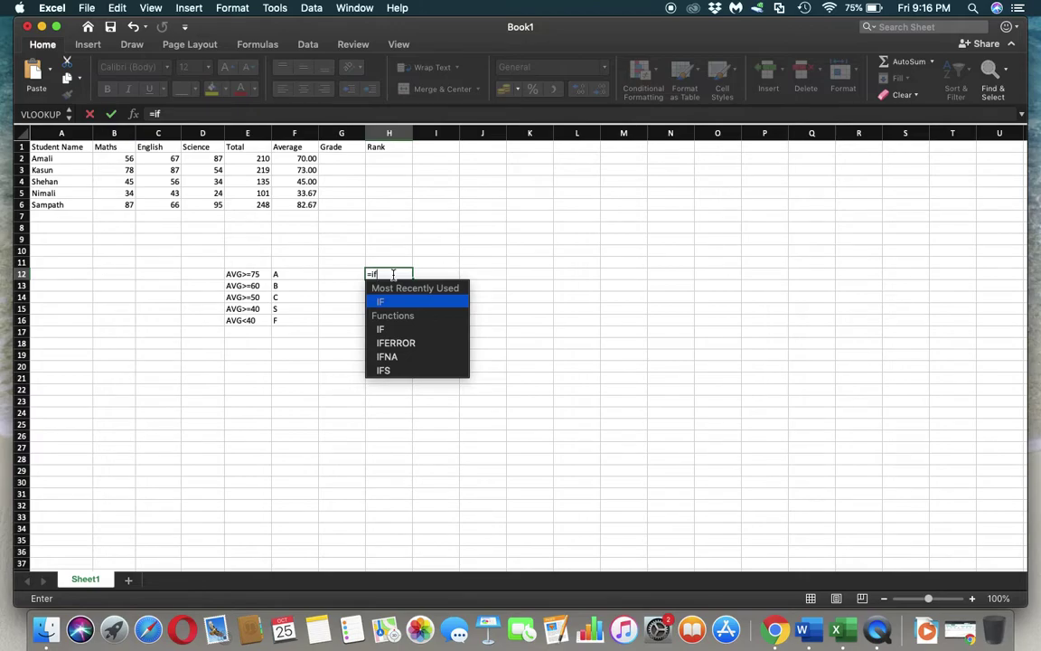
Enter the test formula =IF(F2>=75,"Hello","Hi") in H12, which shows Hi for 70.00
text(()
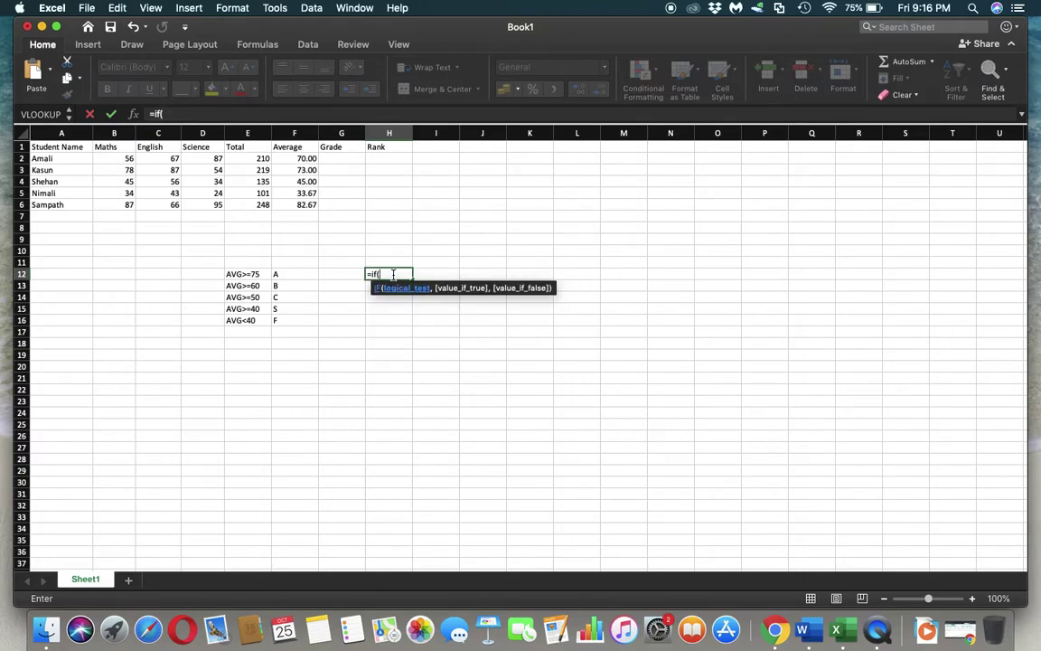
click(308, 158)
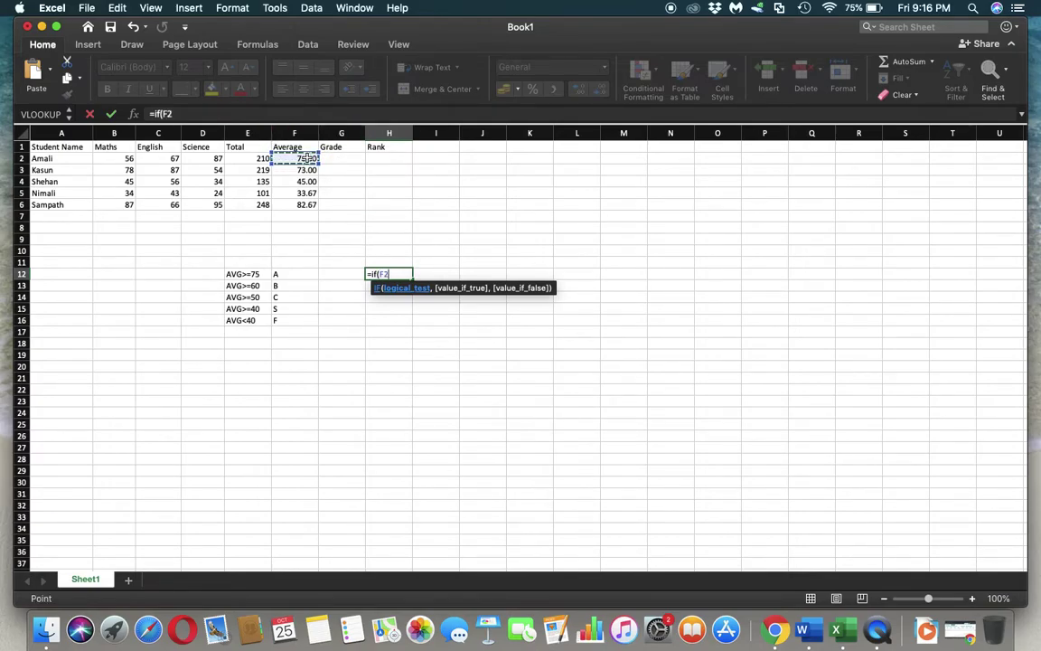
text(>=)
text(75)
text(,)
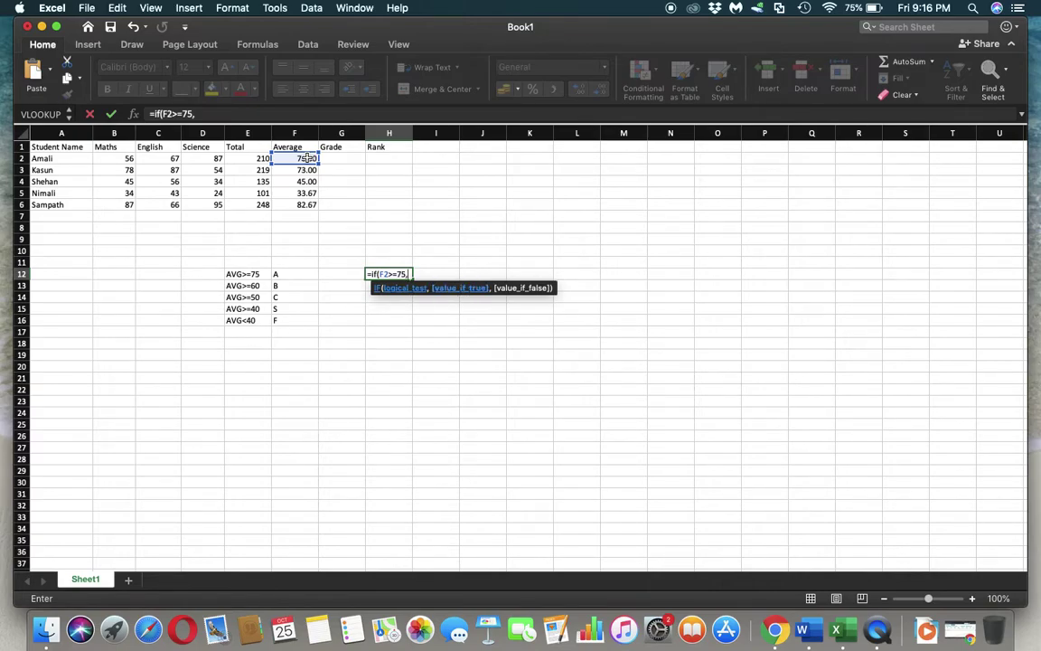
text("H)
text(ello")
text(,")
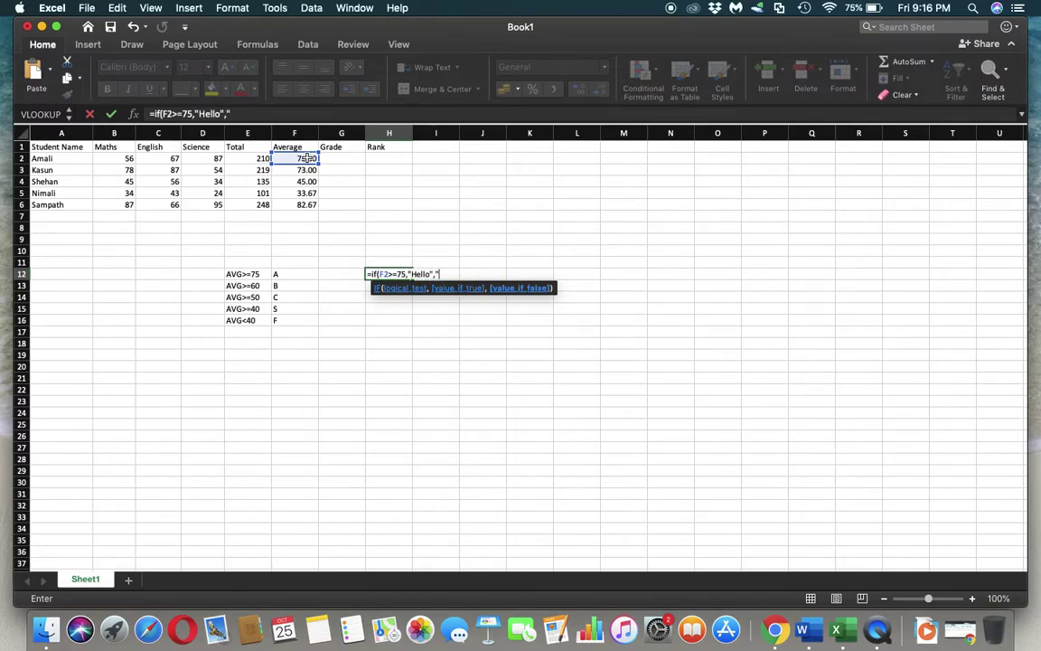
text(Hi")
text())
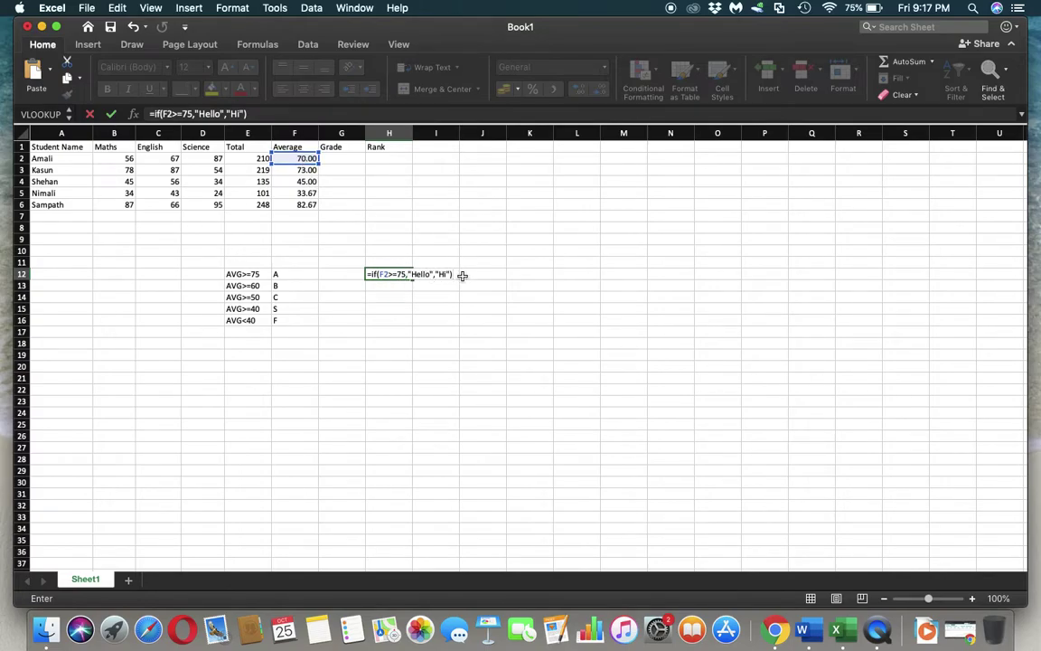
key(Return)
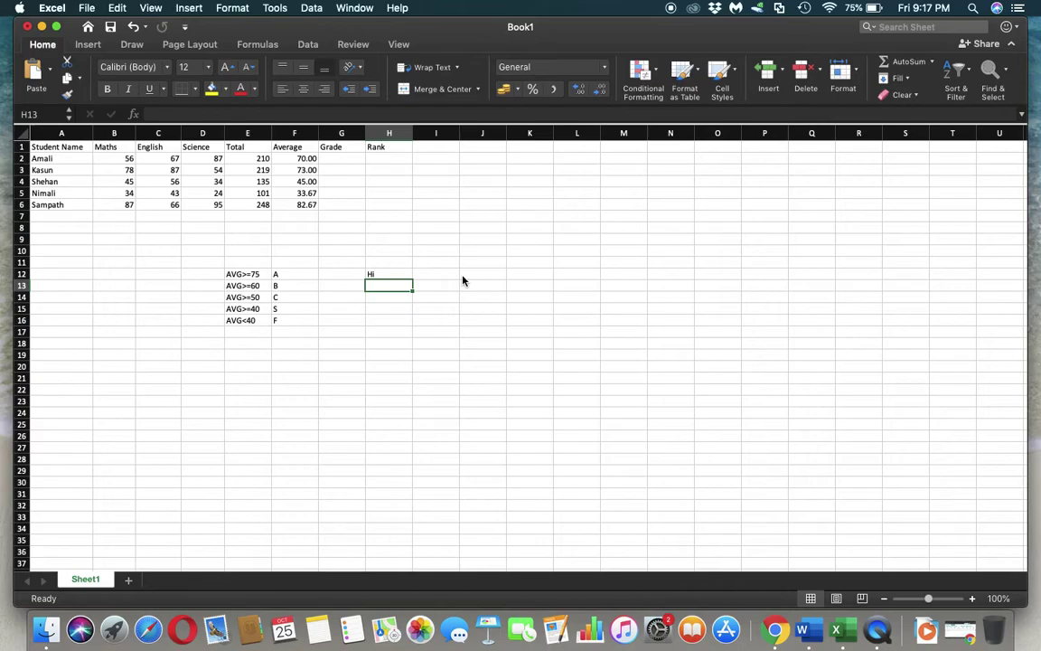
Rework H12's test formula to return "A" with a nested IF(F2>=60,"B", then cancel it
double_click(400, 276)
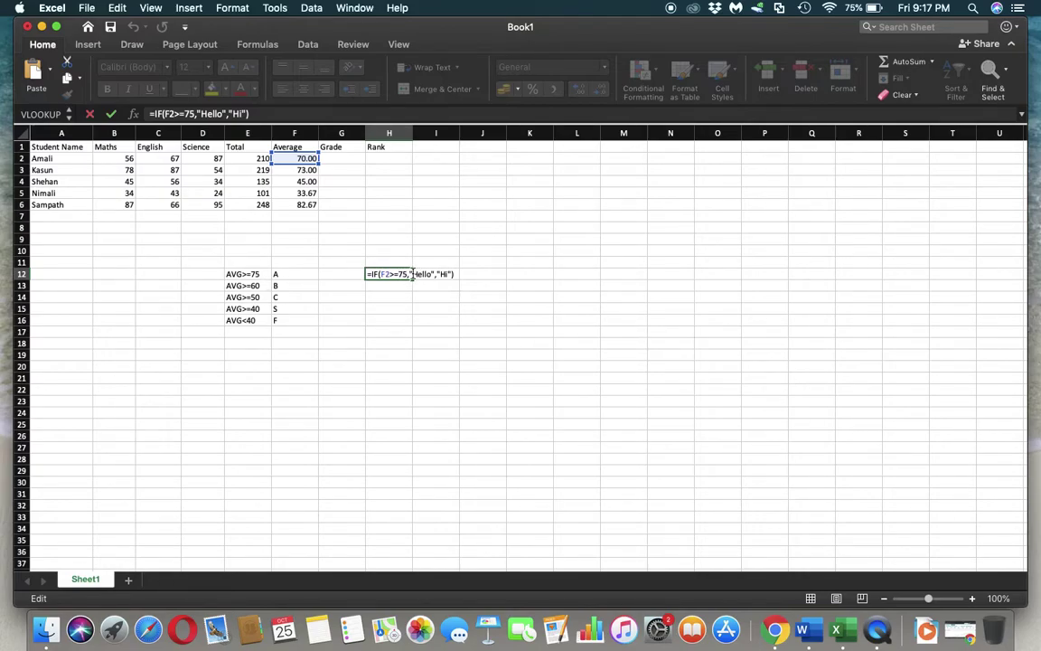
double_click(425, 274)
text(A)
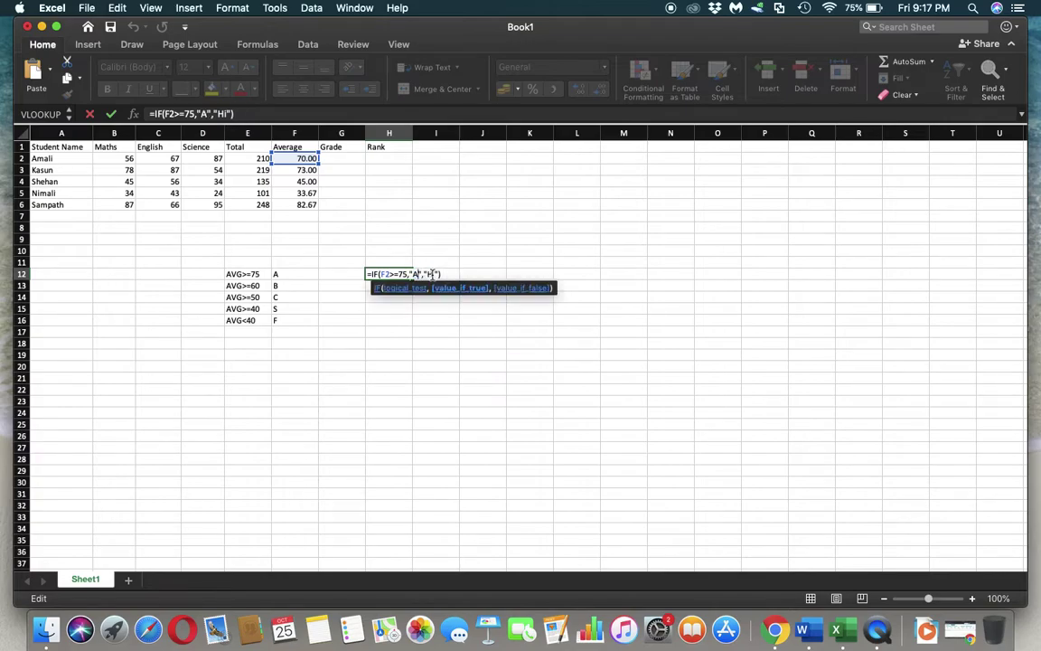
double_click(428, 274)
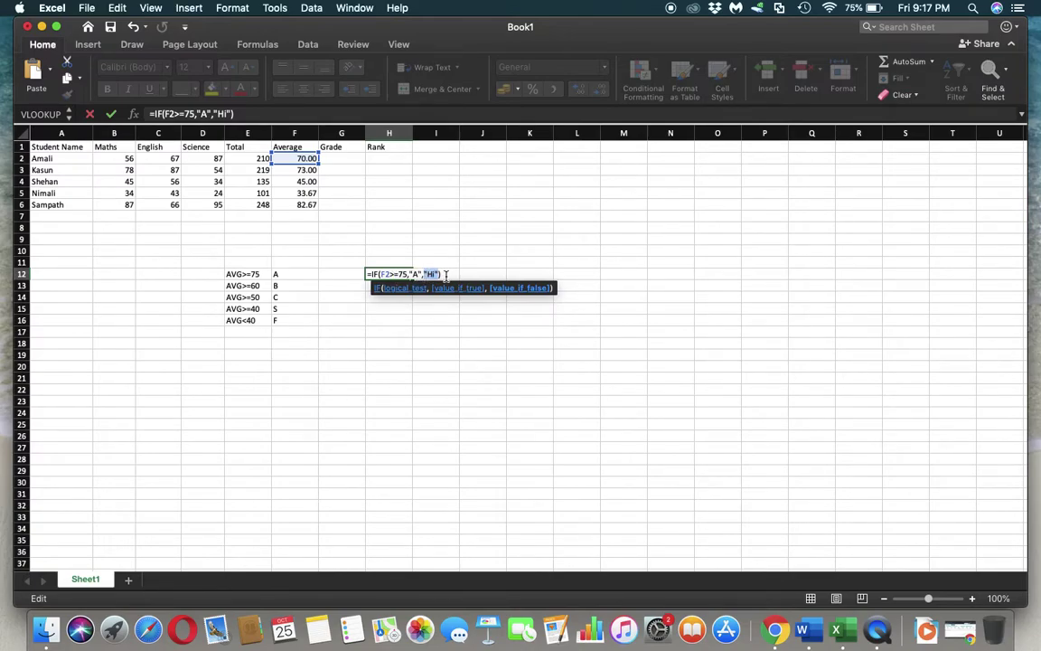
text(if)
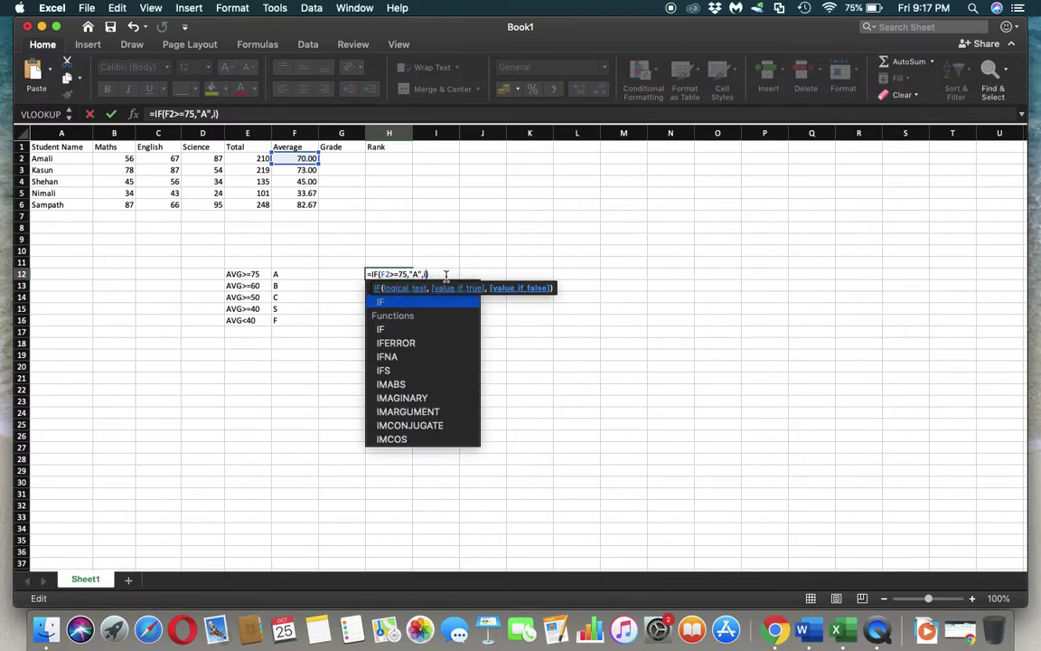
text(()
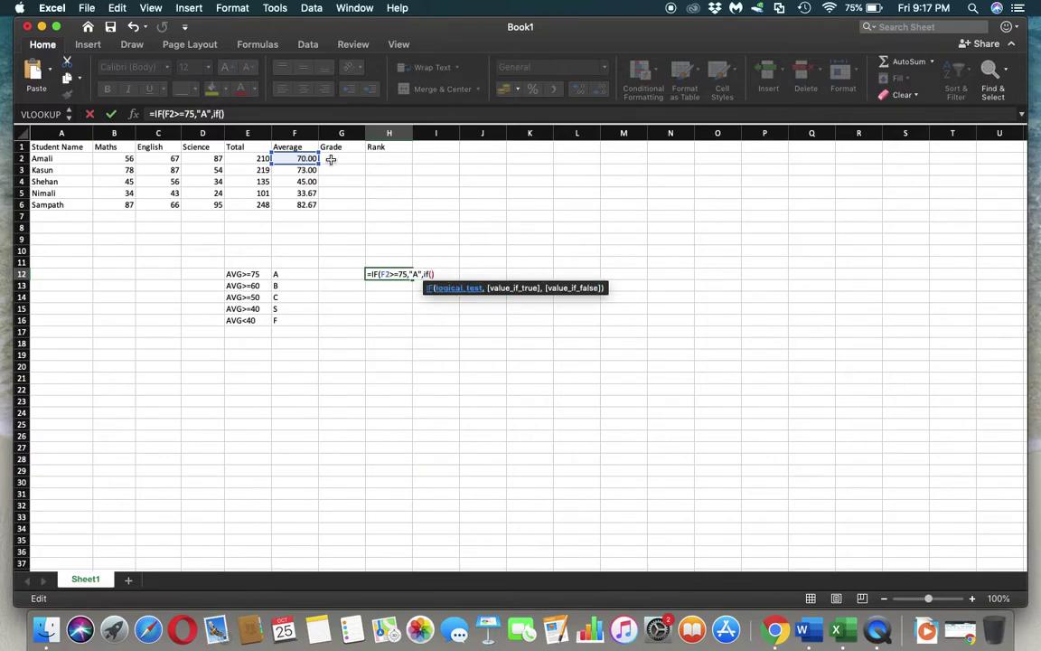
click(305, 158)
text(>=)
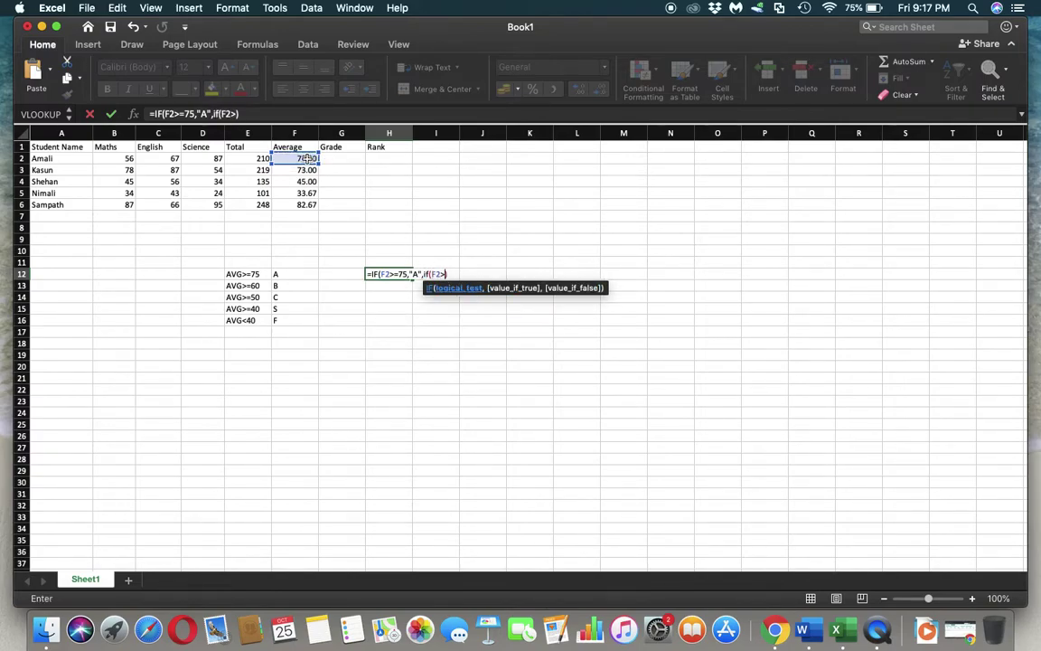
text(60)
text(,")
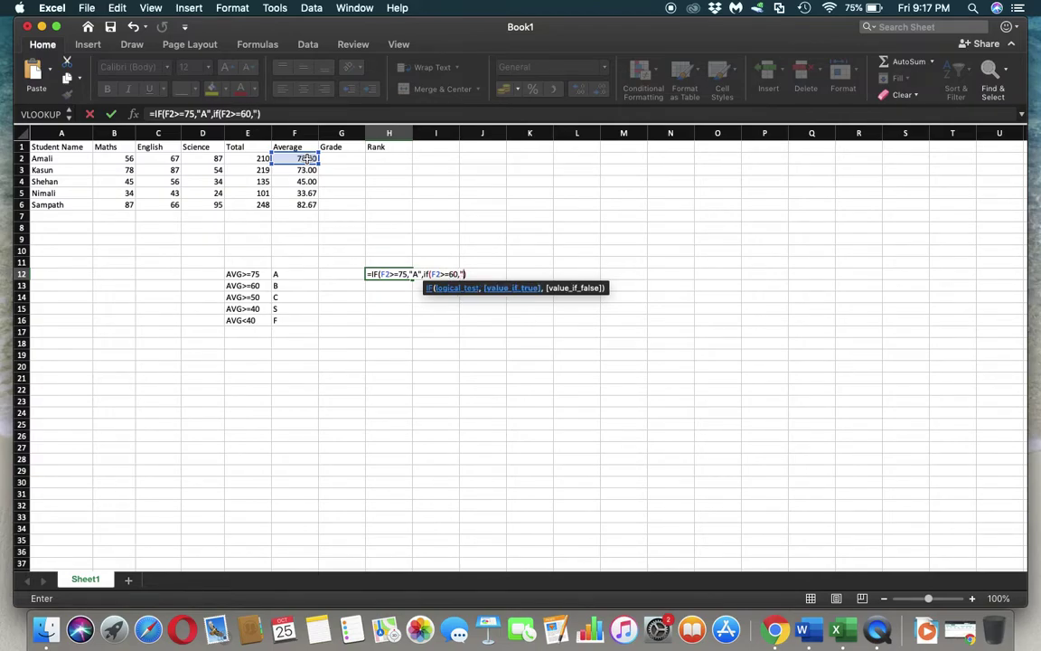
text(B")
text(,)
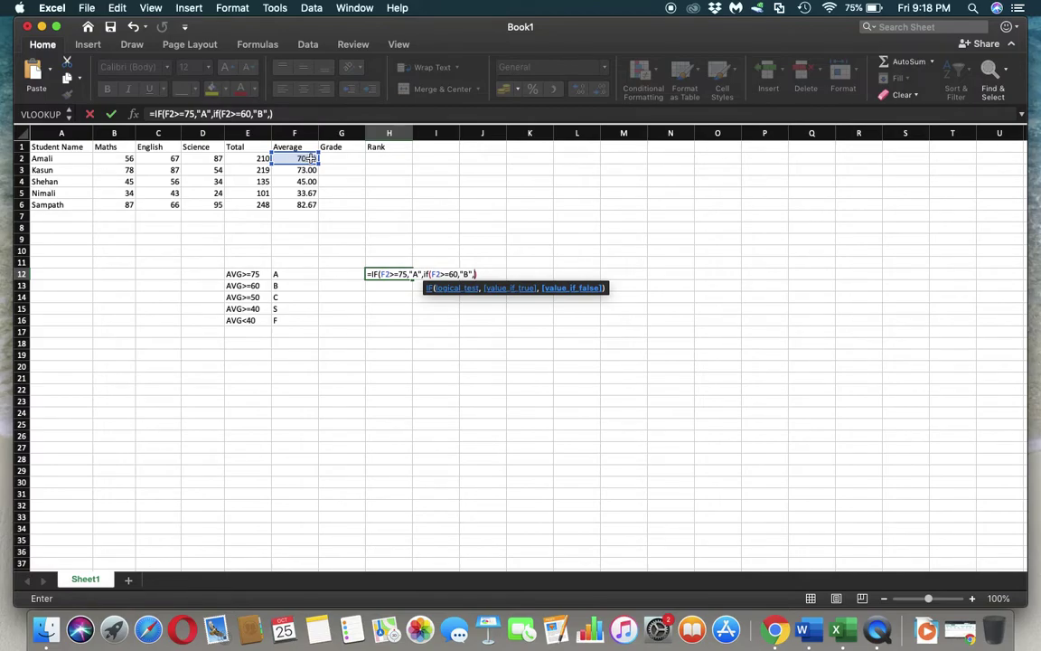
drag(479, 273, 390, 273)
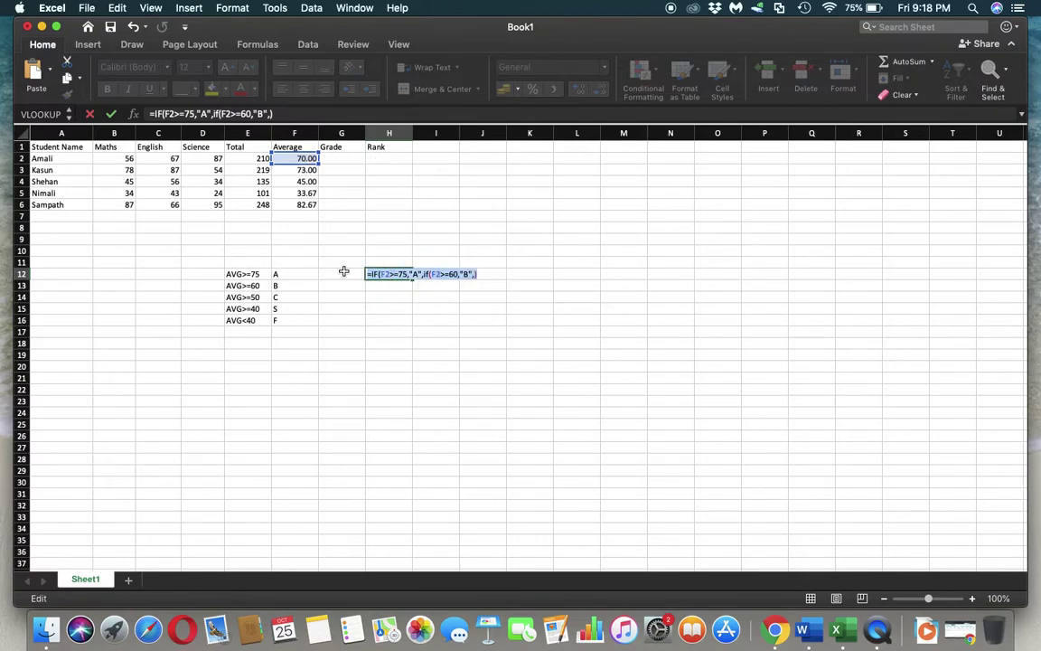
key(Escape)
Begin the G2 grade formula with the A (F2>=75) and B (F2>=60) bands
click(427, 353)
click(336, 159)
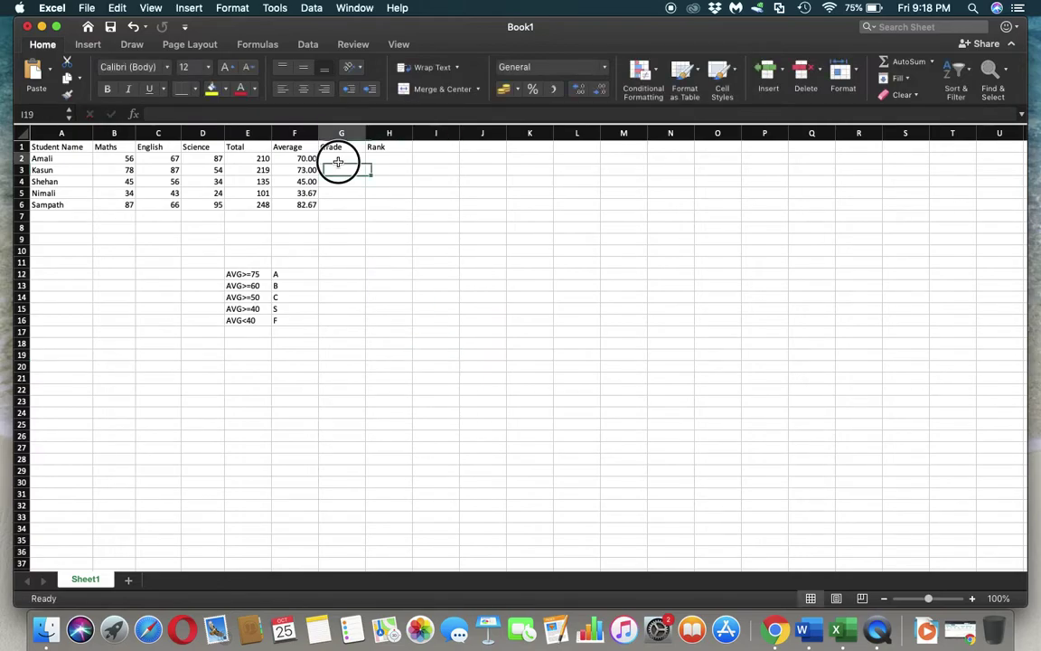
text(=)
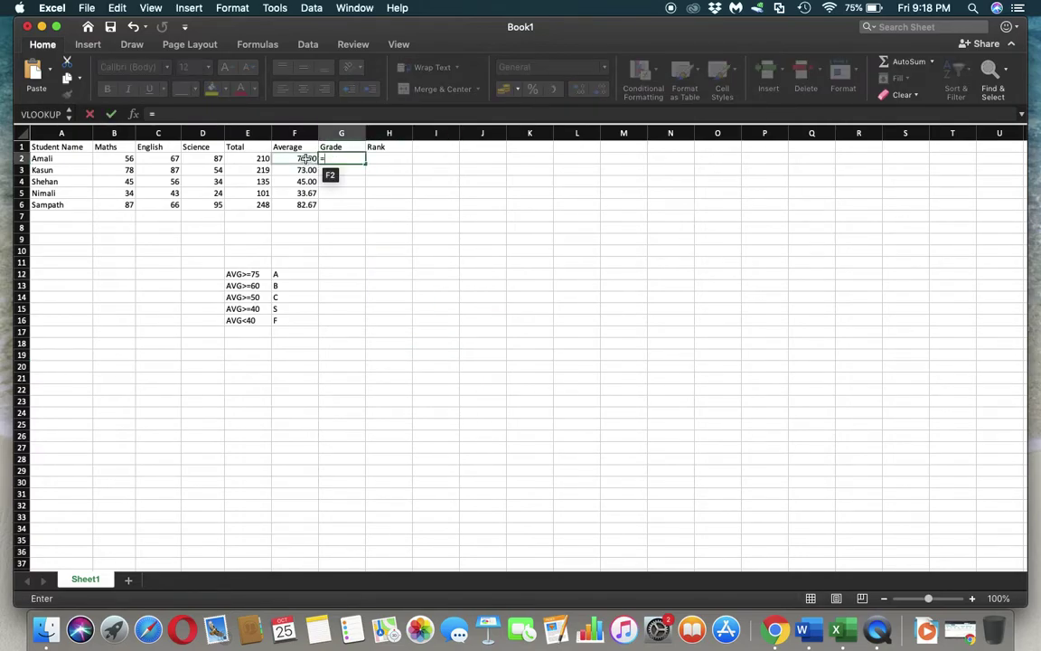
text(if()
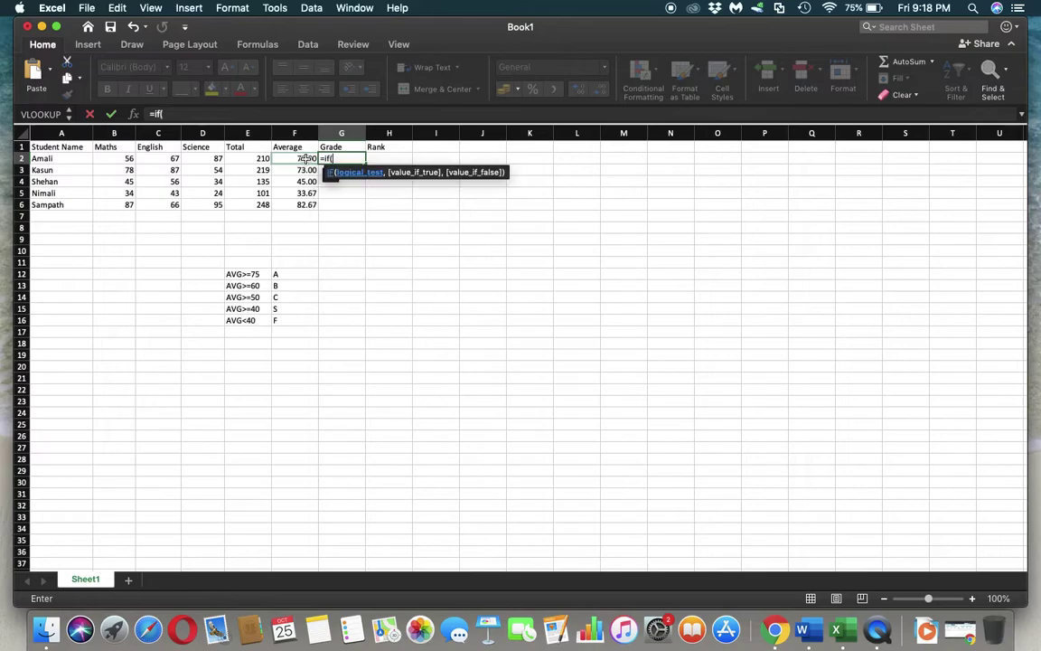
click(305, 158)
text(>)
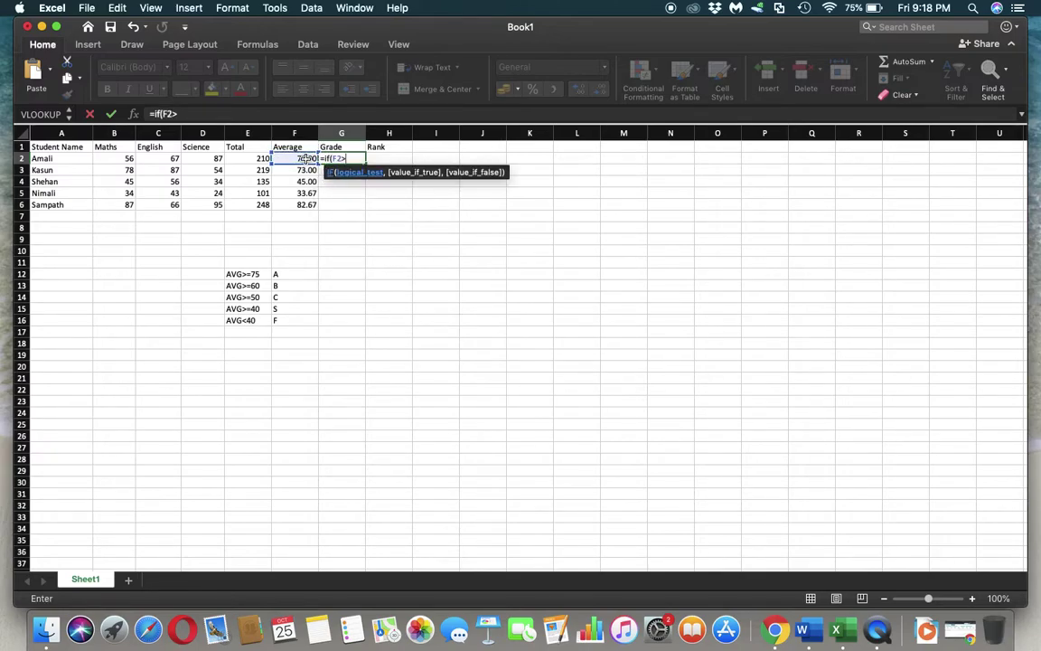
text(=75)
text(,")
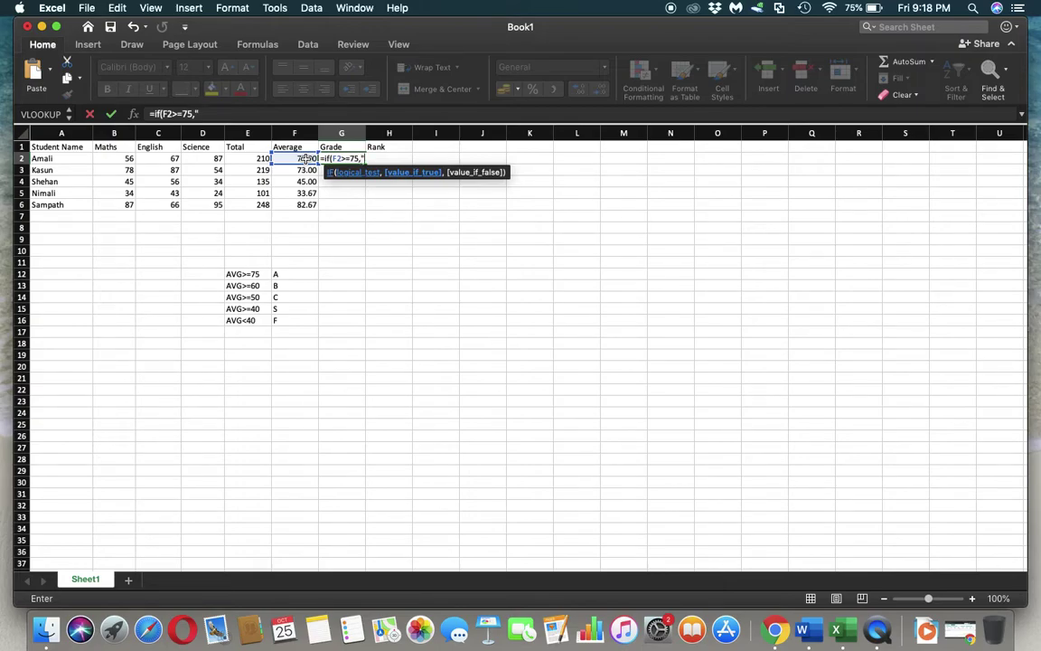
text(A",)
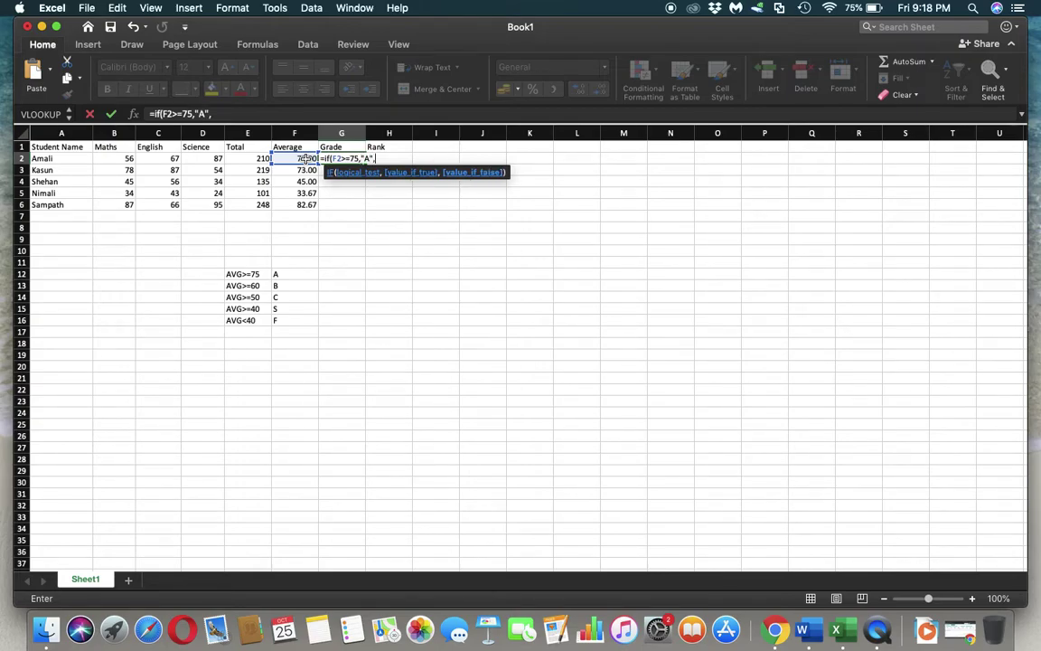
text(if()
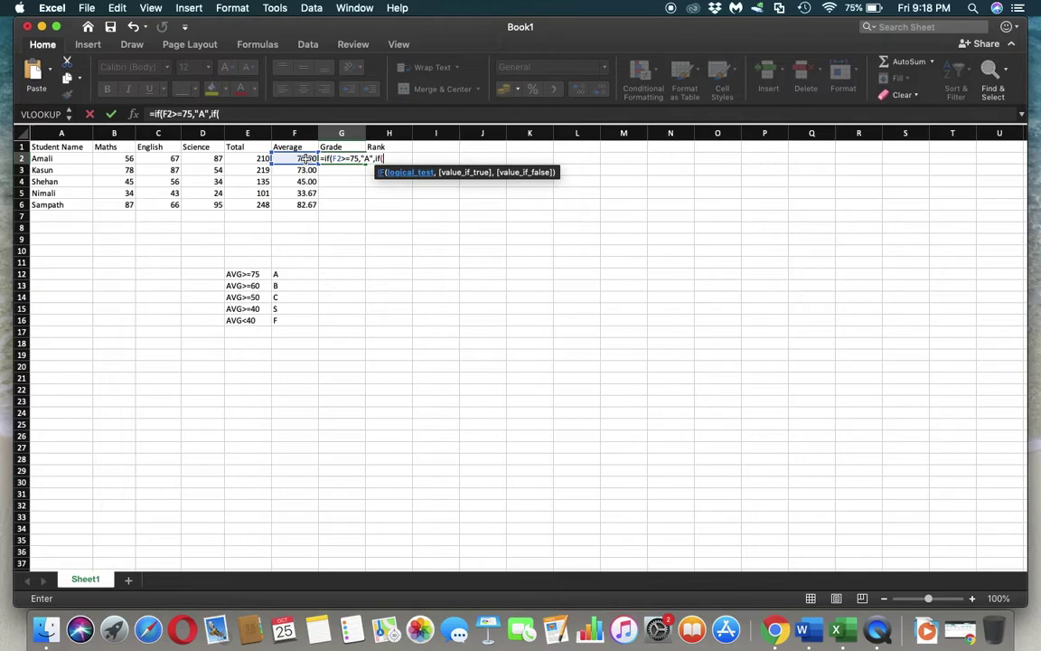
click(306, 159)
text(>=)
text(60,")
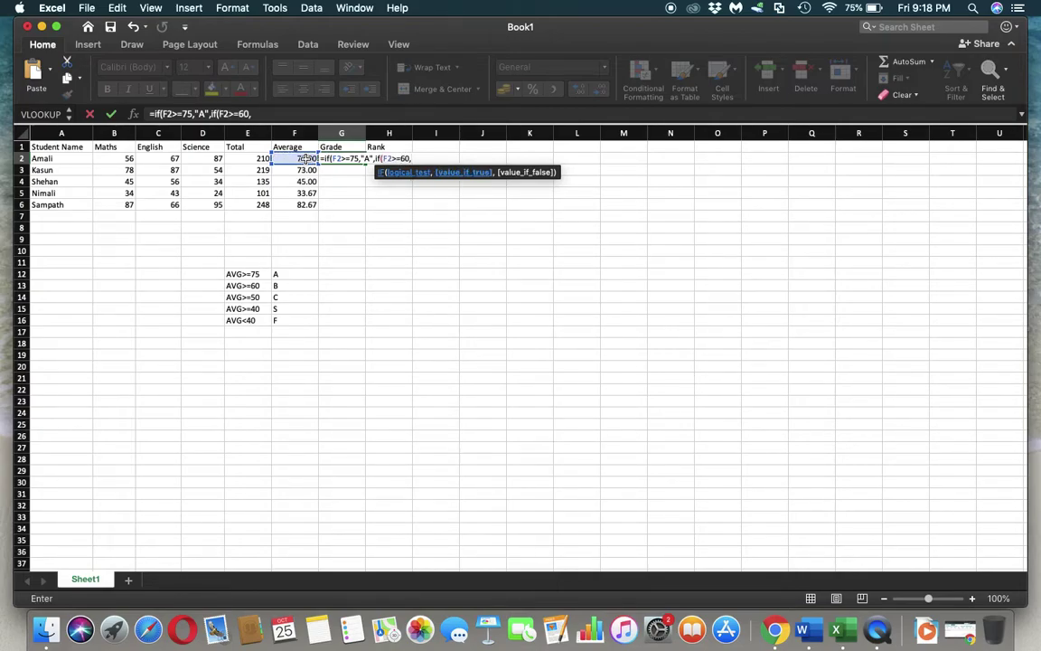
text(B")
text(,if)
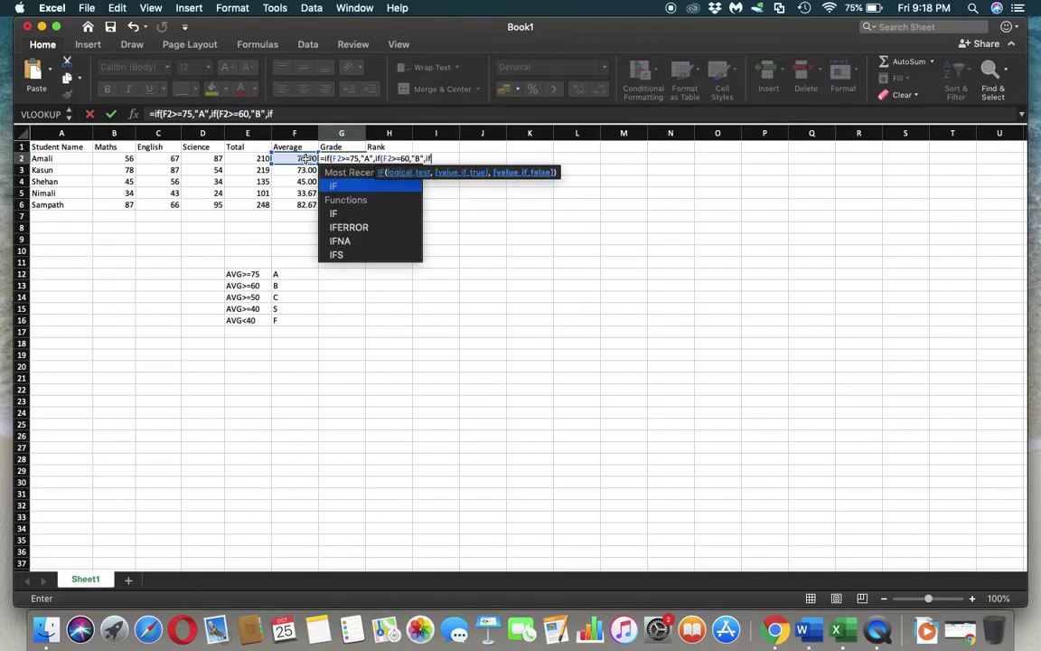
text(()
Complete the nested formula with C (>=50), S (>=40) and F, closing all brackets
click(298, 159)
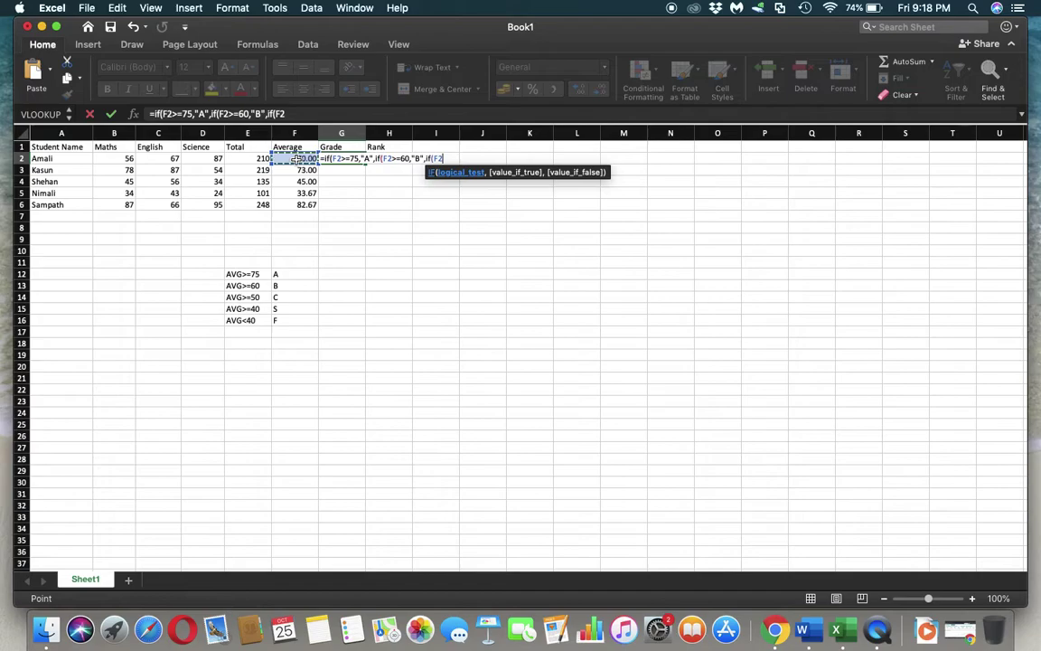
text(>=50)
text(,"C)
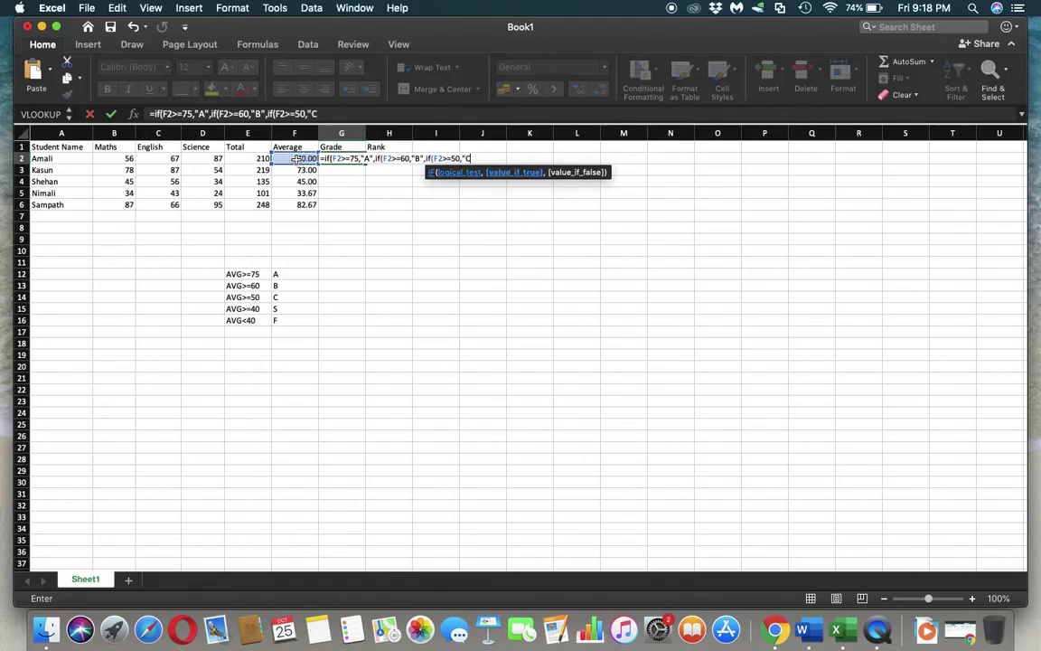
text(",)
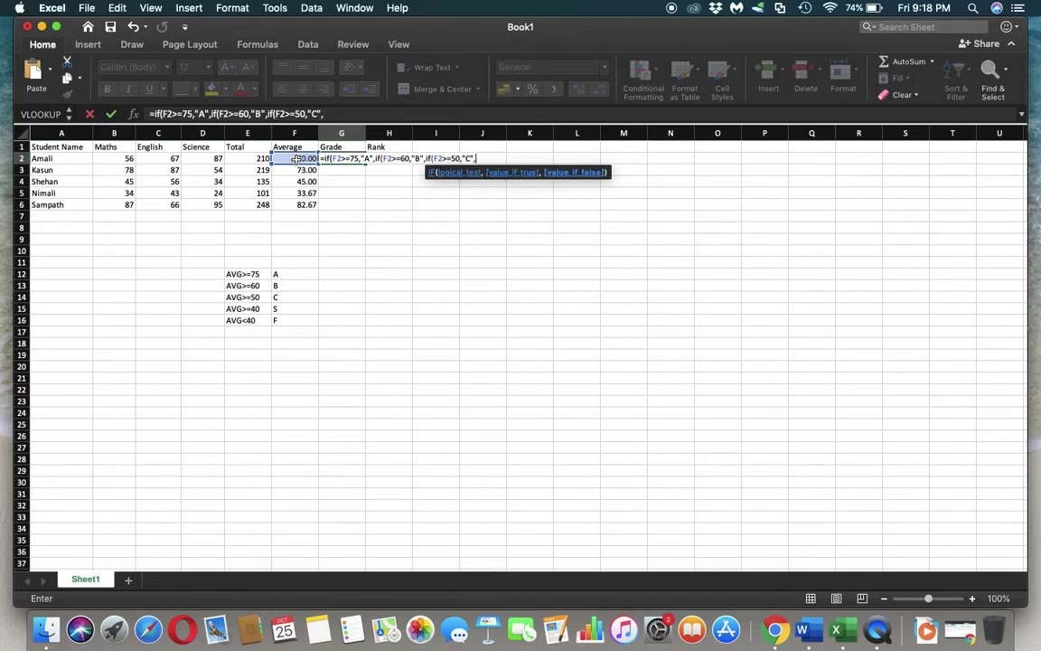
text(if)
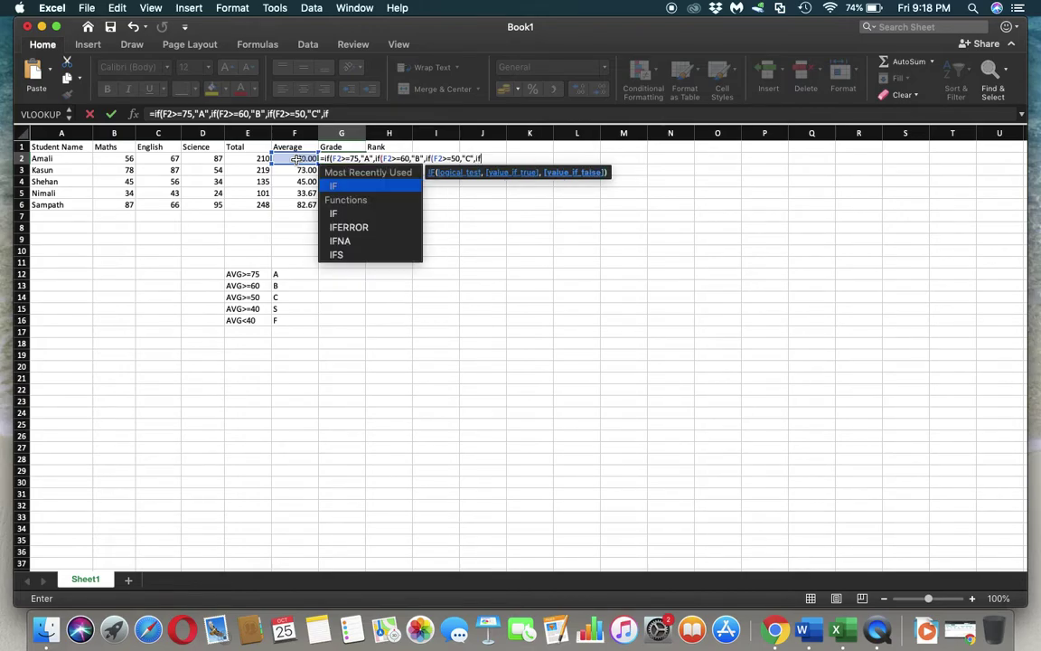
text(()
click(296, 159)
text(>=)
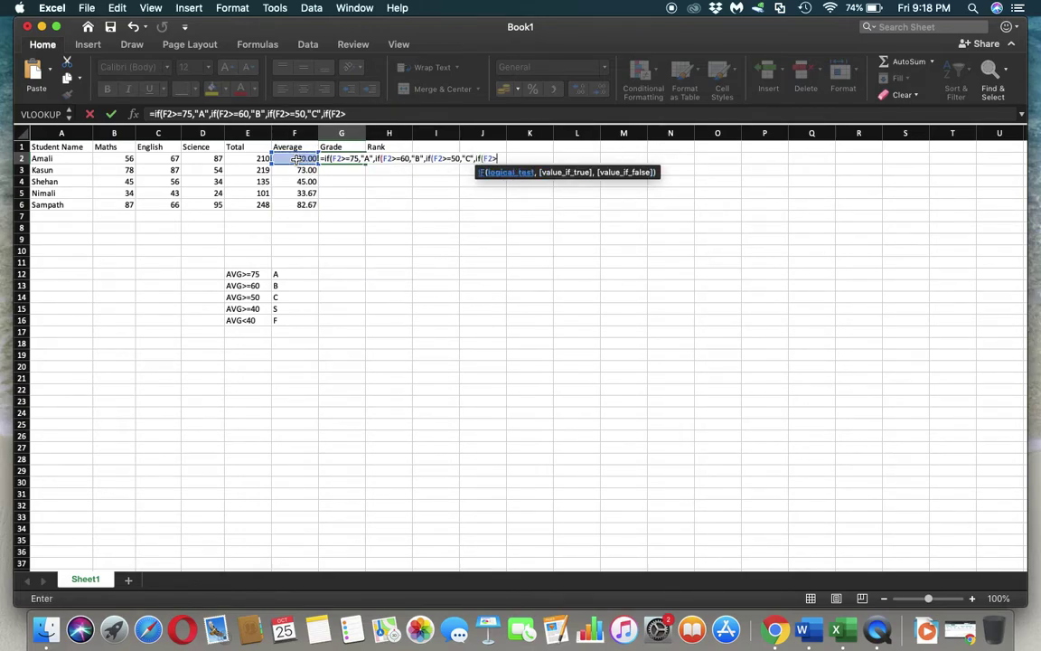
text(40)
text(,")
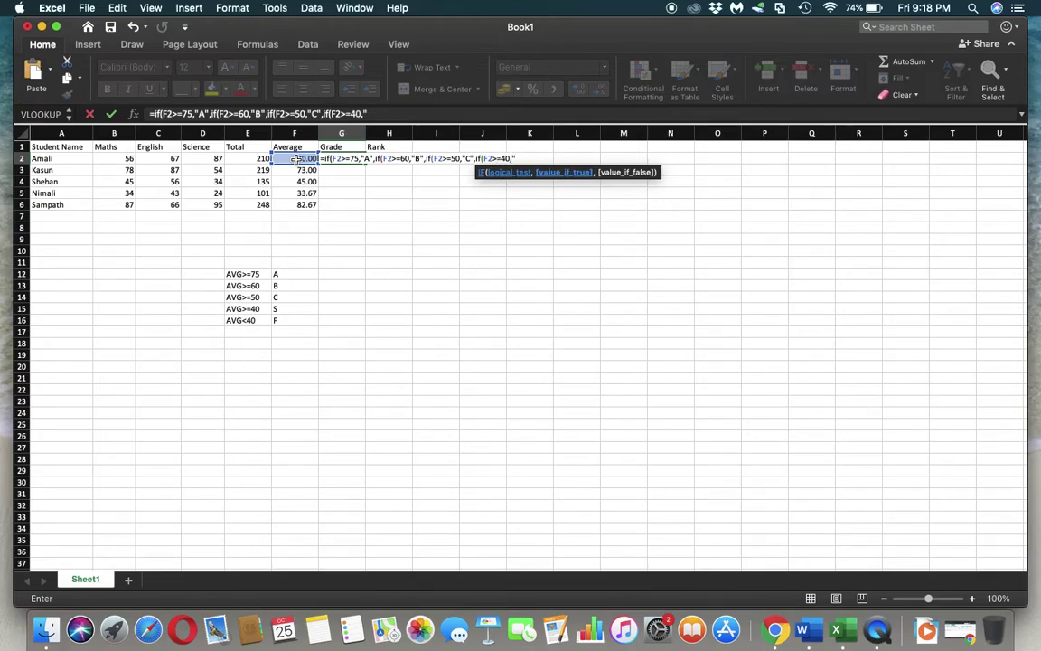
text(S")
text(,)
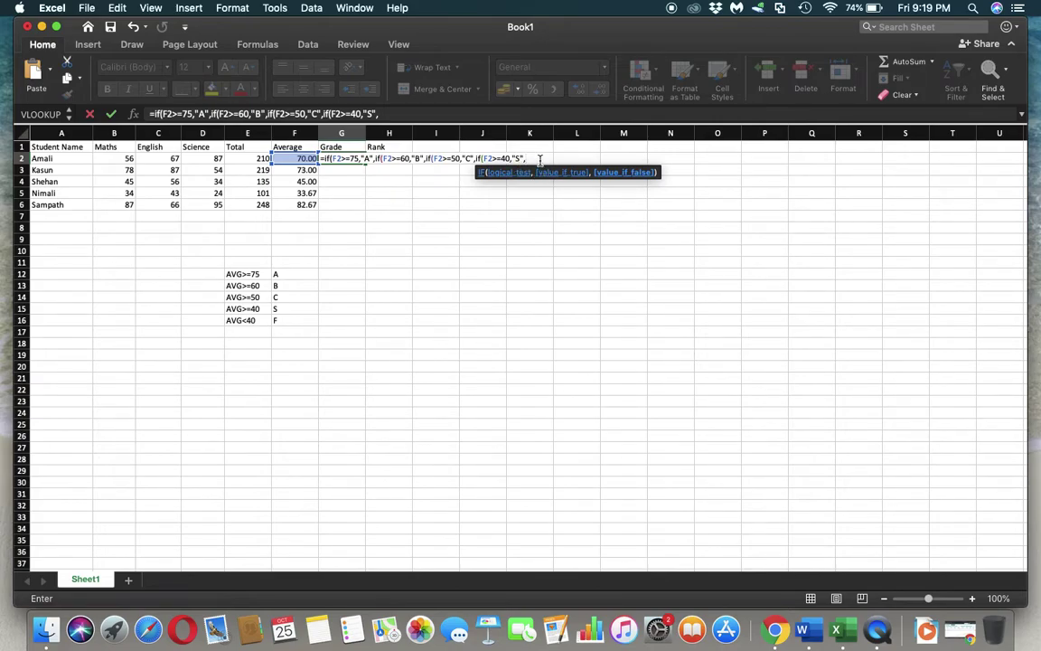
text(F)
text()))
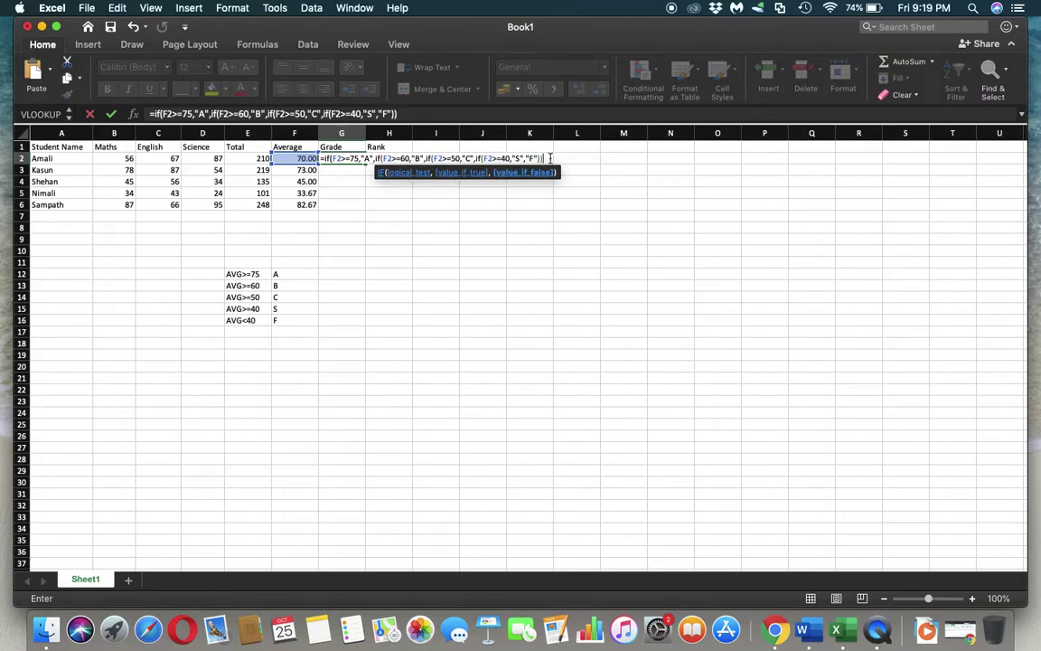
text())
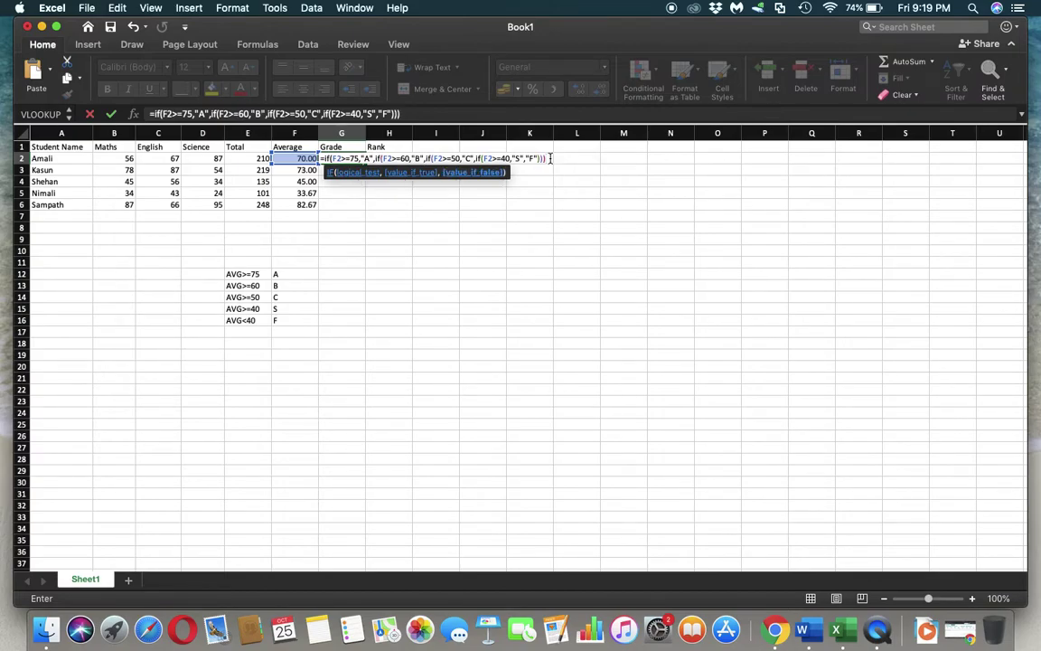
text())
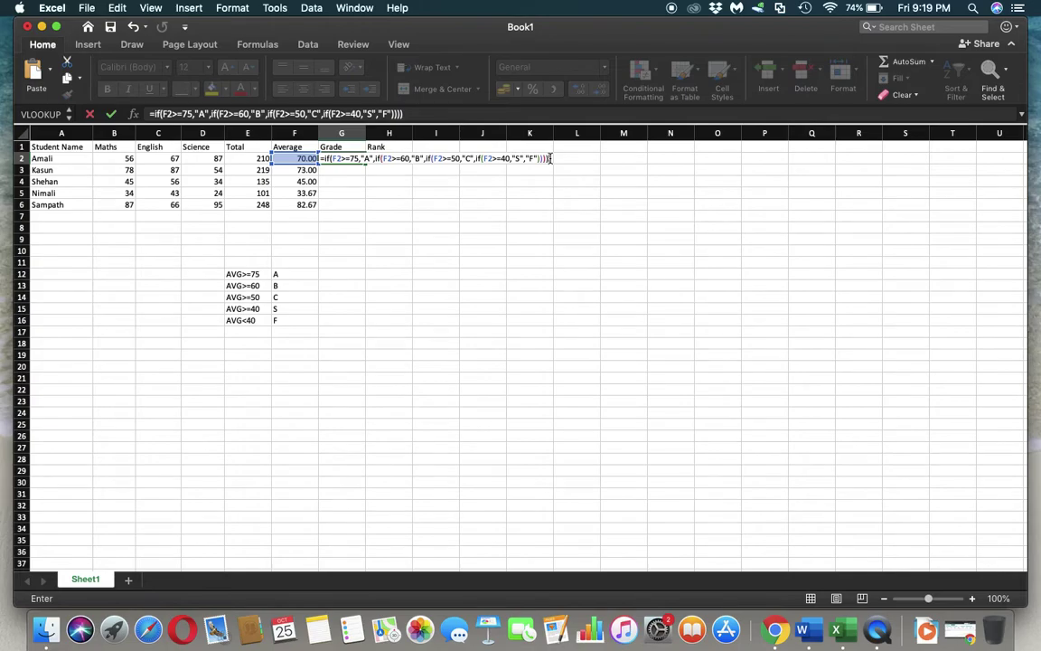
key(Return)
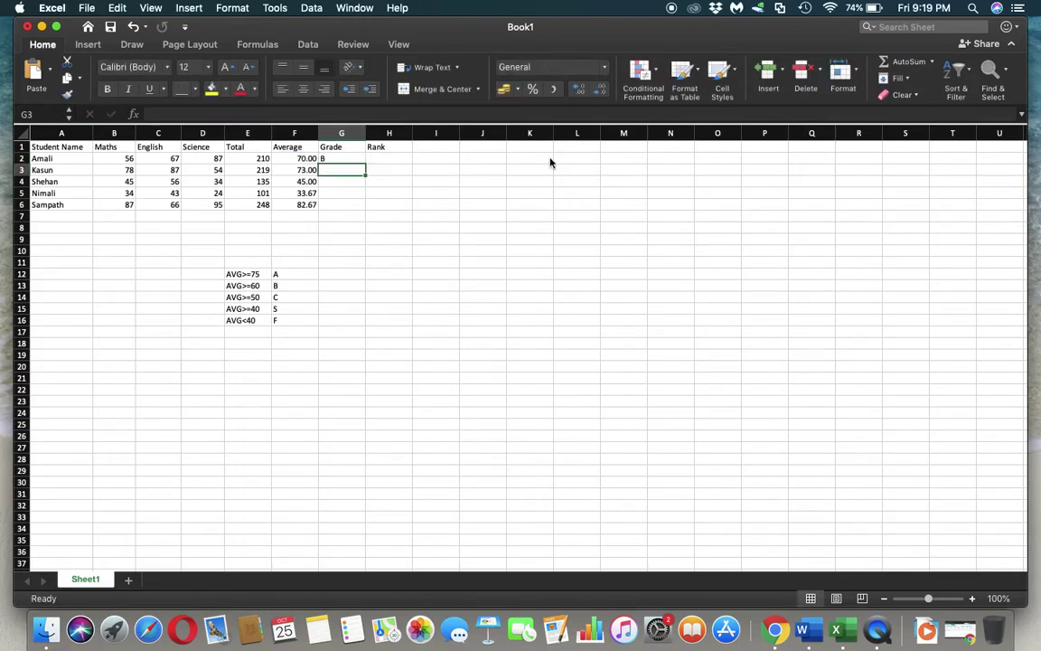
Fill the G2 grade formula down to G6, giving grades B, B, S, F and A
click(348, 158)
drag(364, 161, 364, 207)
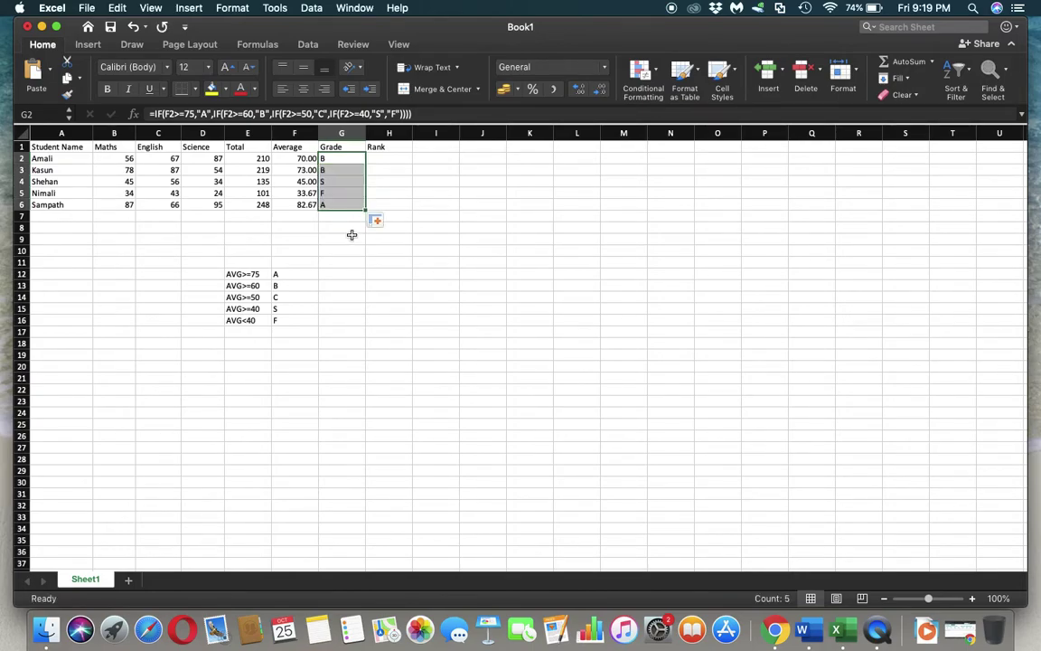
click(351, 234)
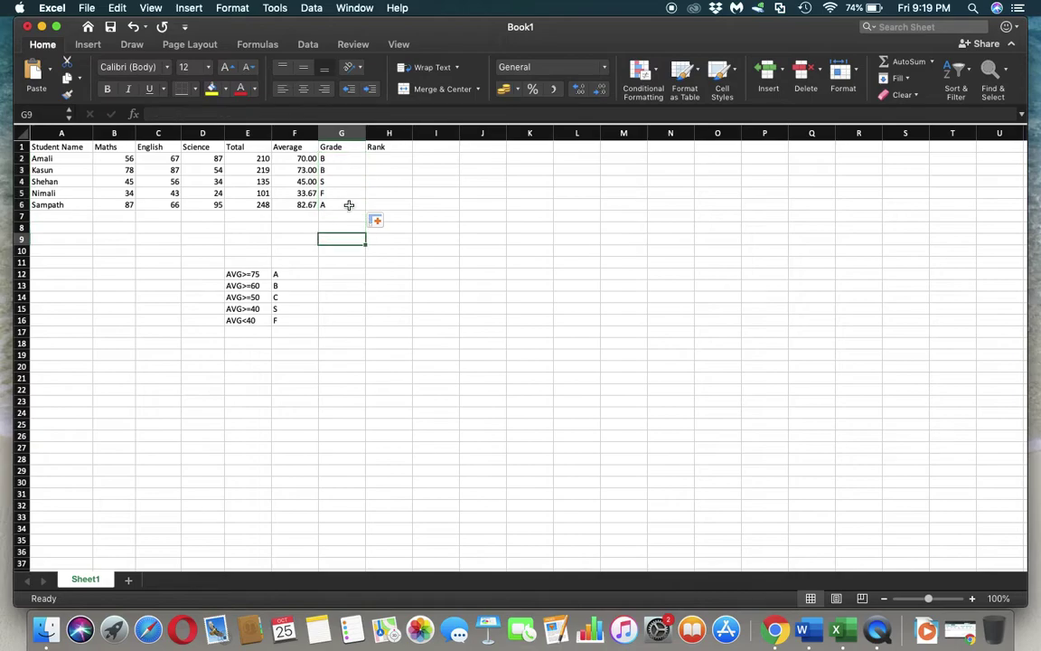
click(345, 160)
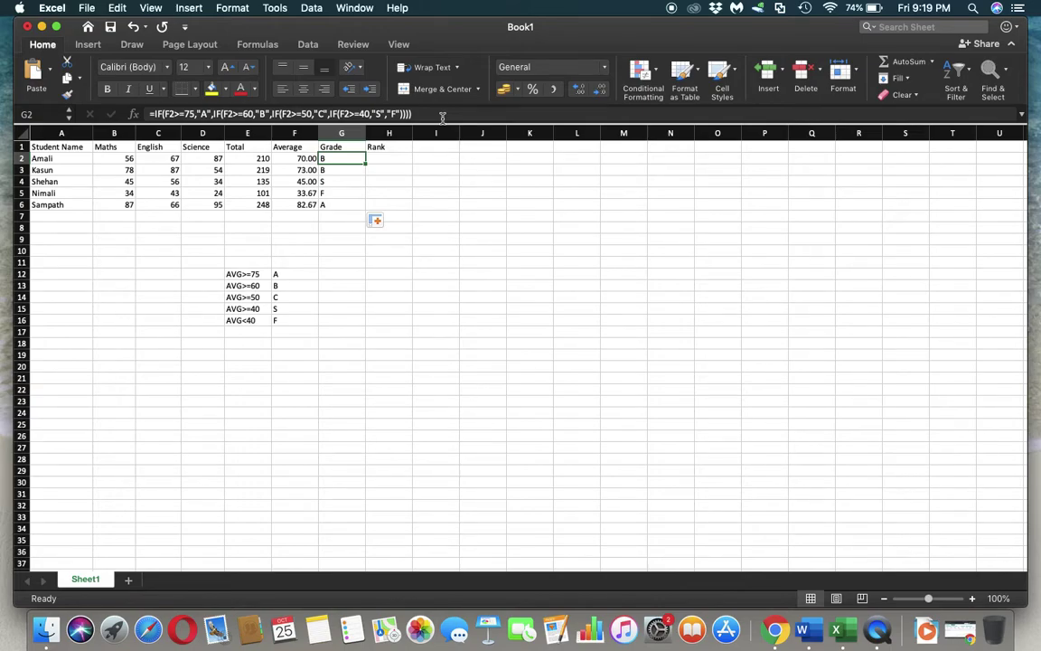
Enter =RANK(E2,E2:E6) in H2, ranking the 210 total as 3
click(389, 156)
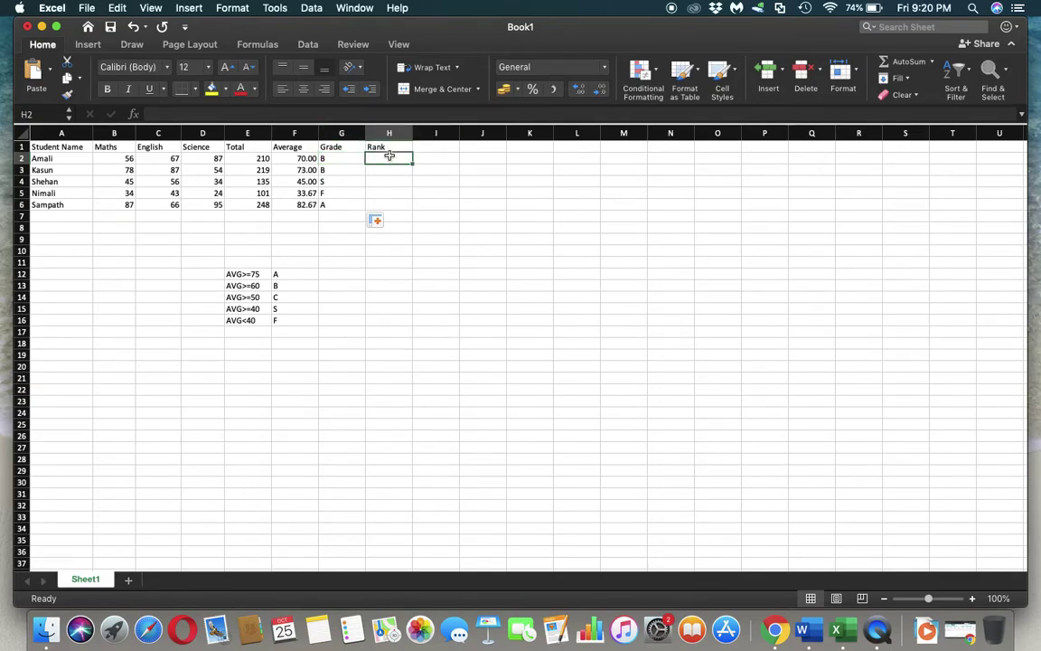
text(=rank)
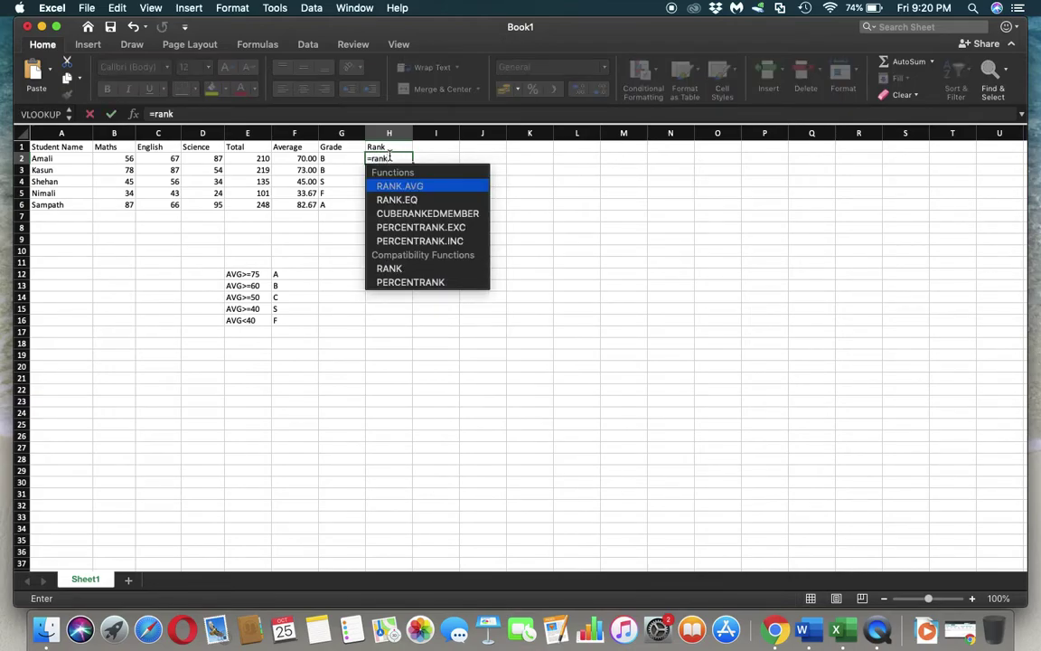
text(()
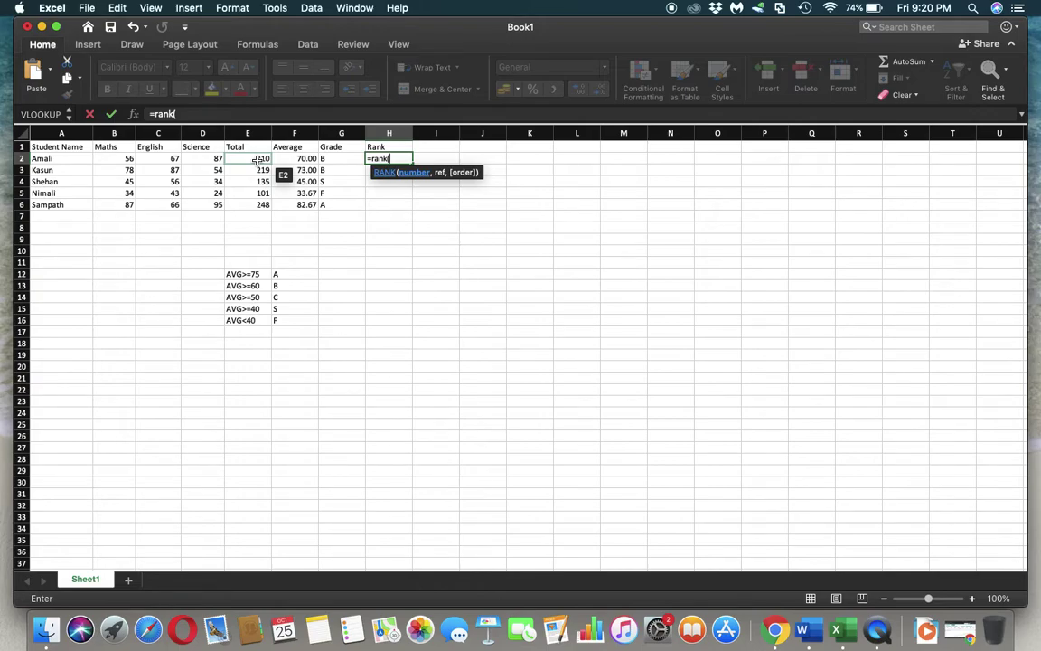
click(258, 160)
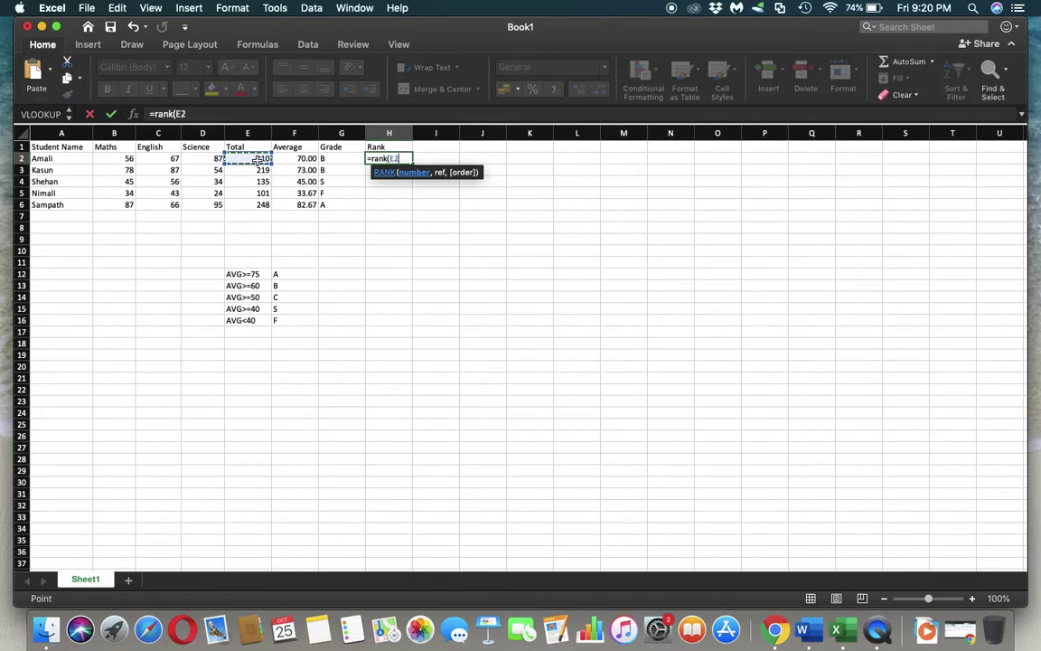
text(,)
drag(257, 158, 251, 204)
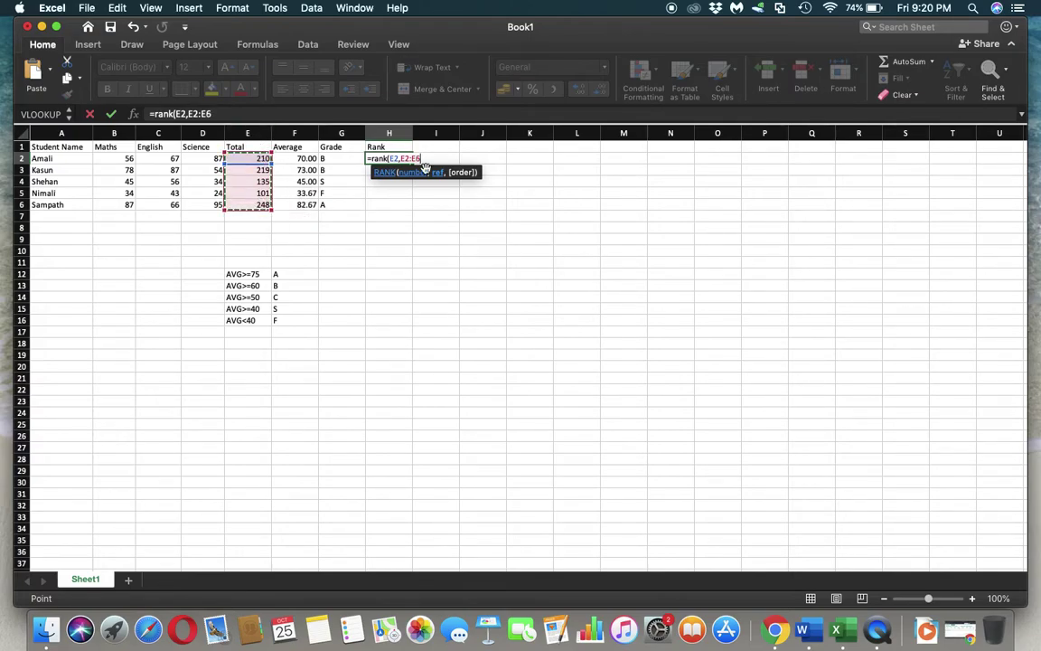
text())
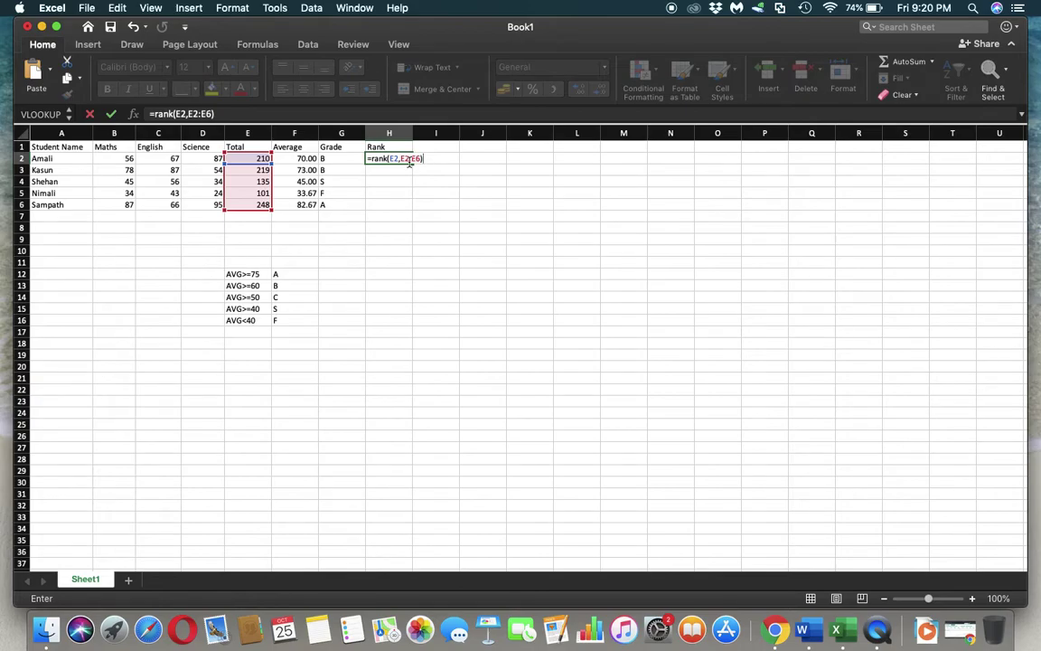
drag(409, 160, 400, 159)
click(263, 159)
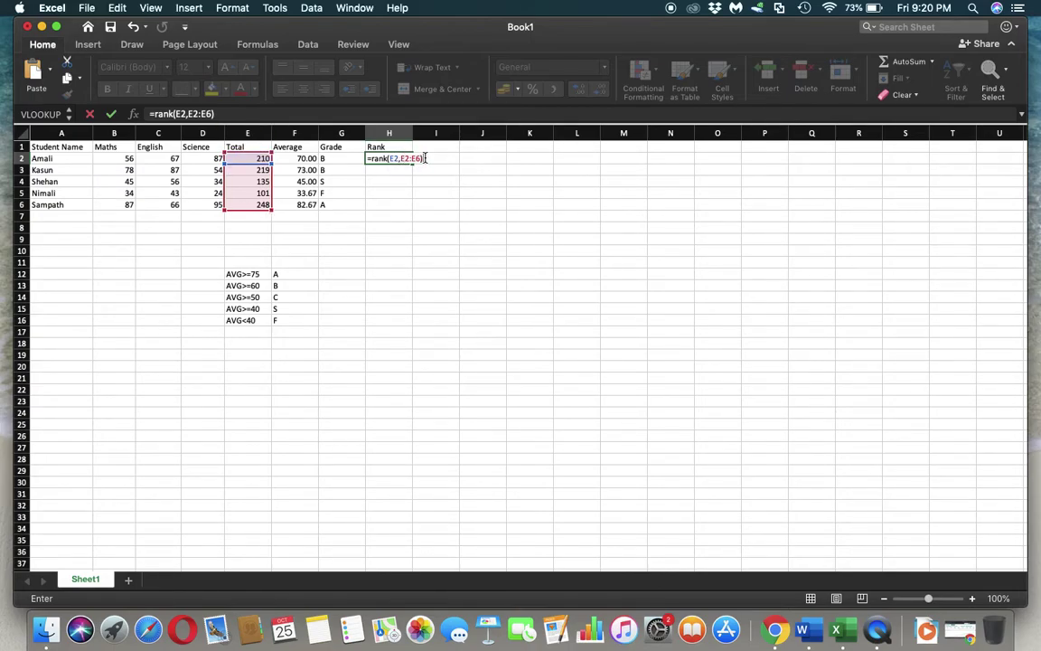
key(Return)
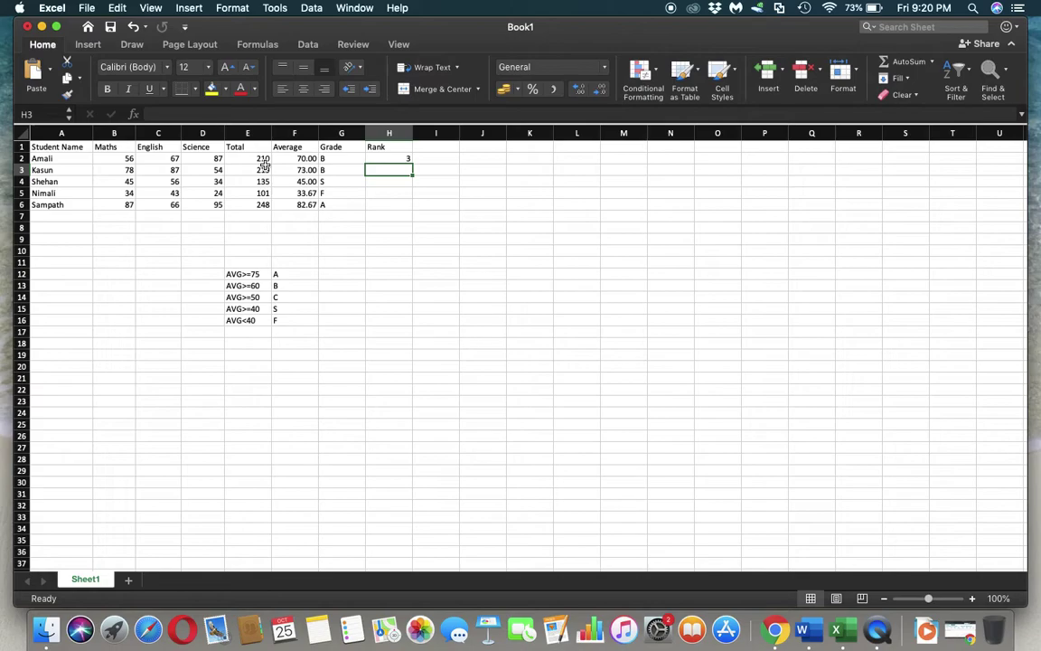
Copy the H2 rank formula down to H6, giving ranks 3, 2, 2, 2 and 1
click(394, 159)
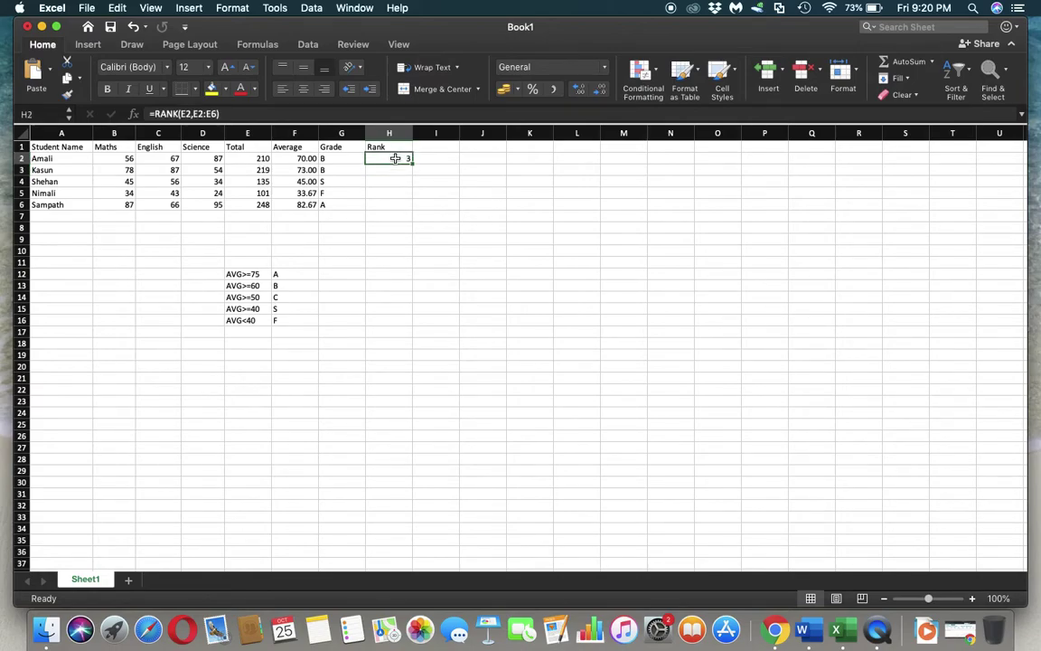
drag(413, 164, 413, 206)
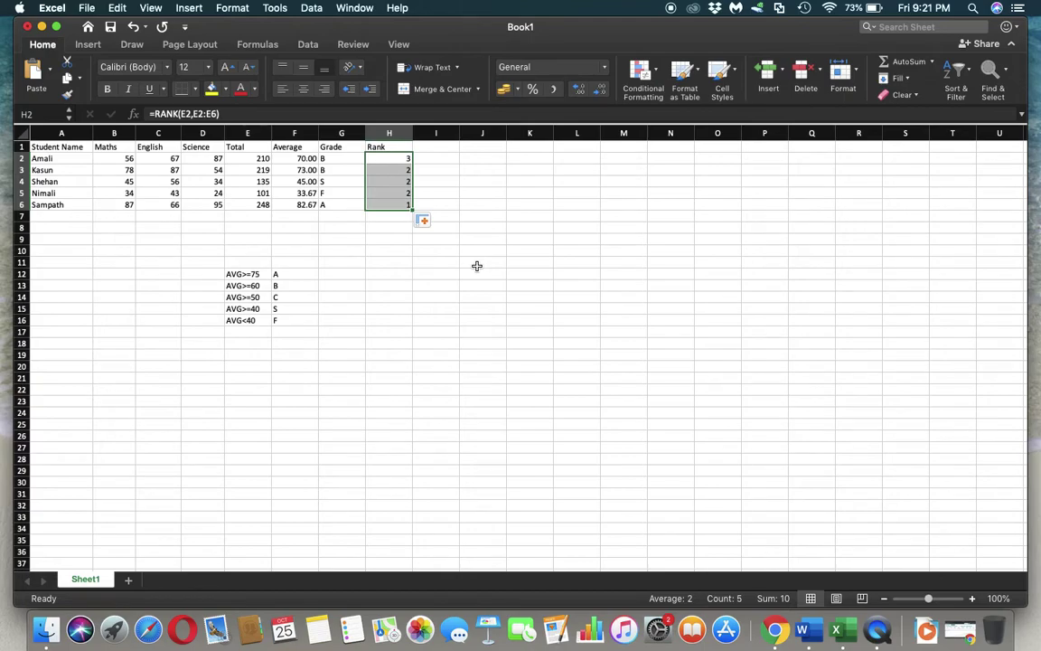
click(476, 265)
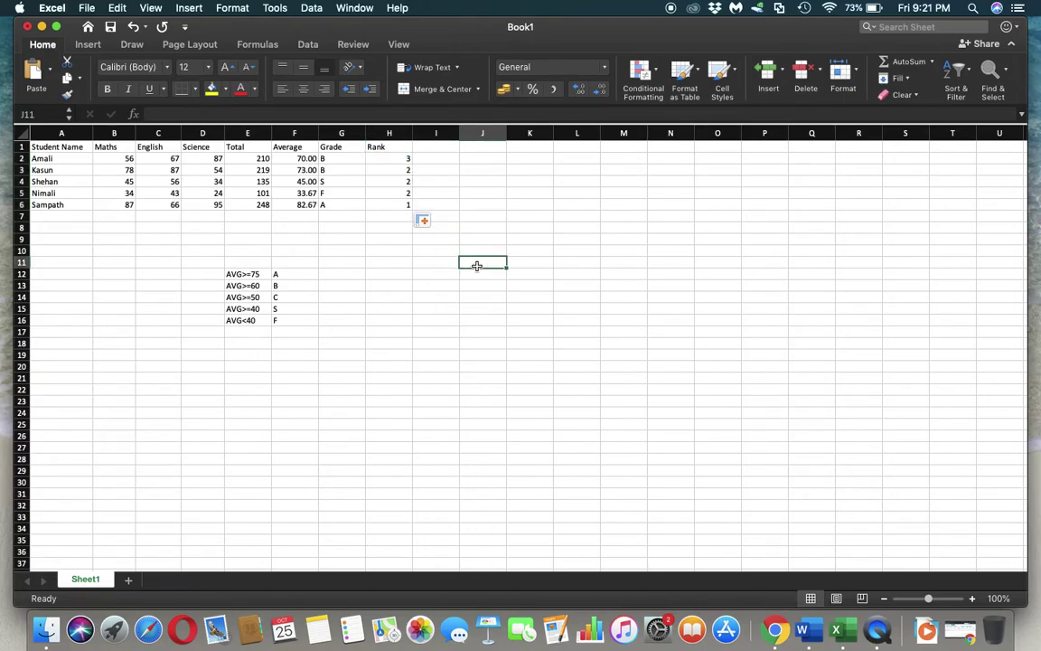
click(395, 158)
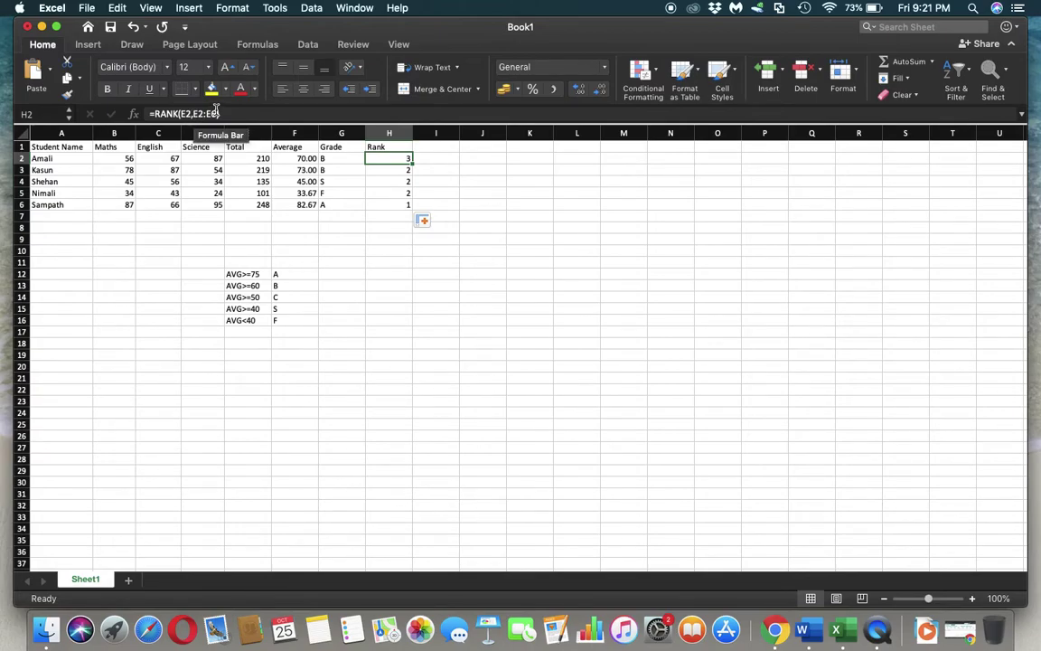
click(402, 170)
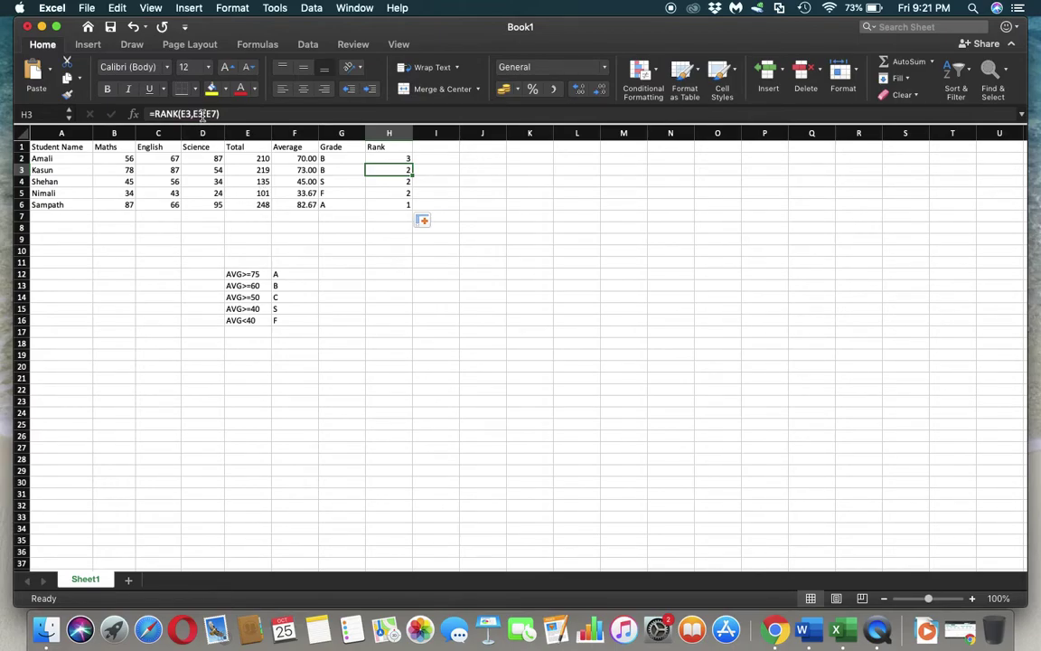
click(366, 158)
double_click(367, 159)
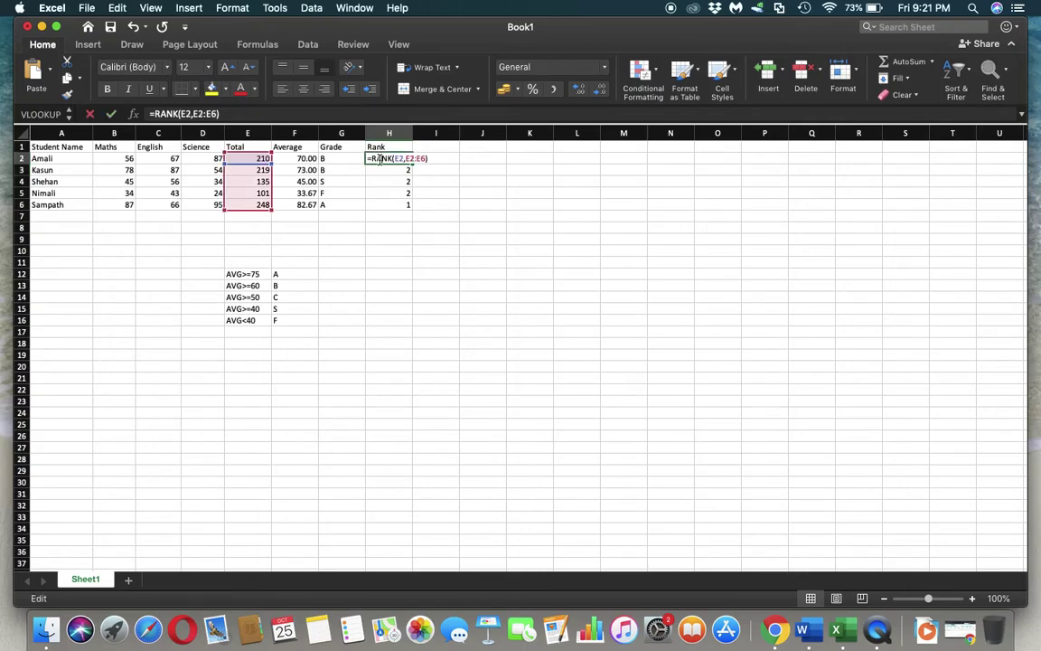
click(258, 214)
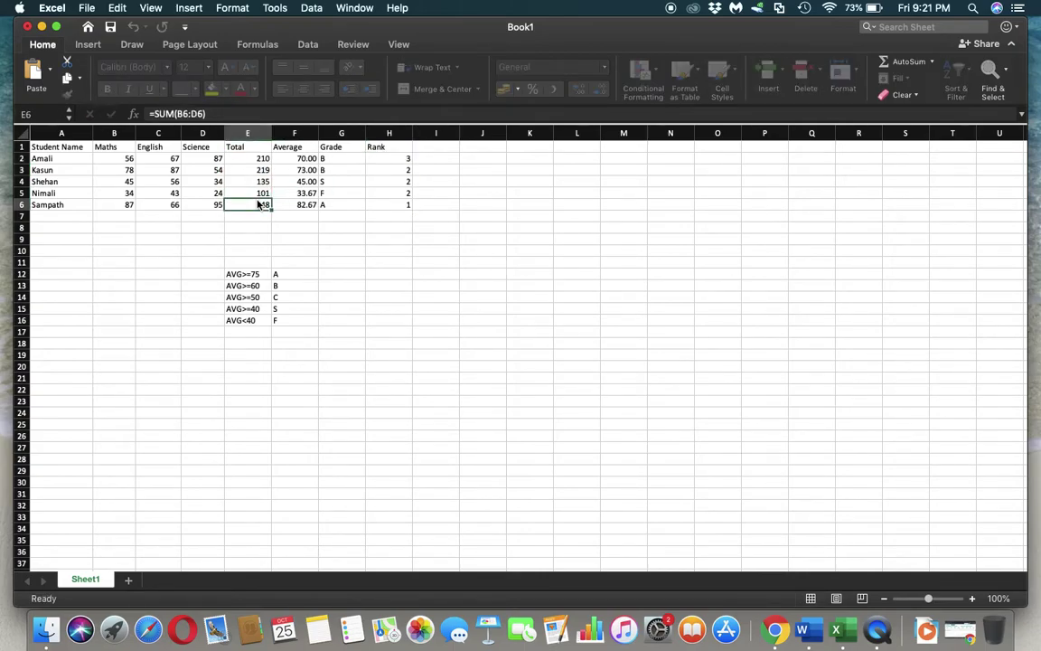
double_click(407, 170)
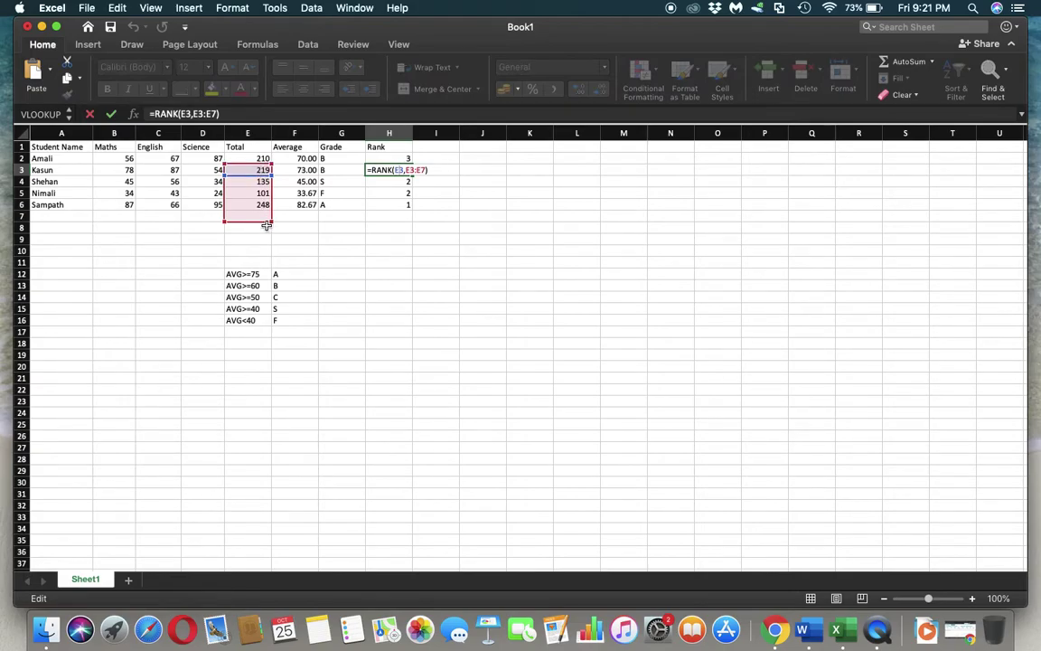
key(Return)
double_click(406, 181)
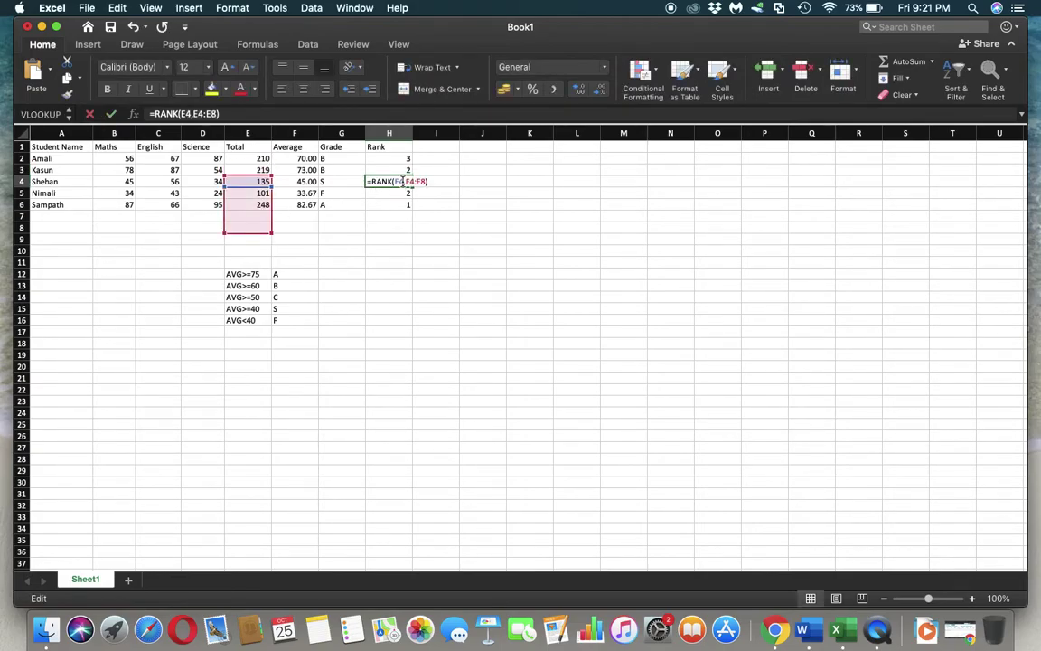
key(Return)
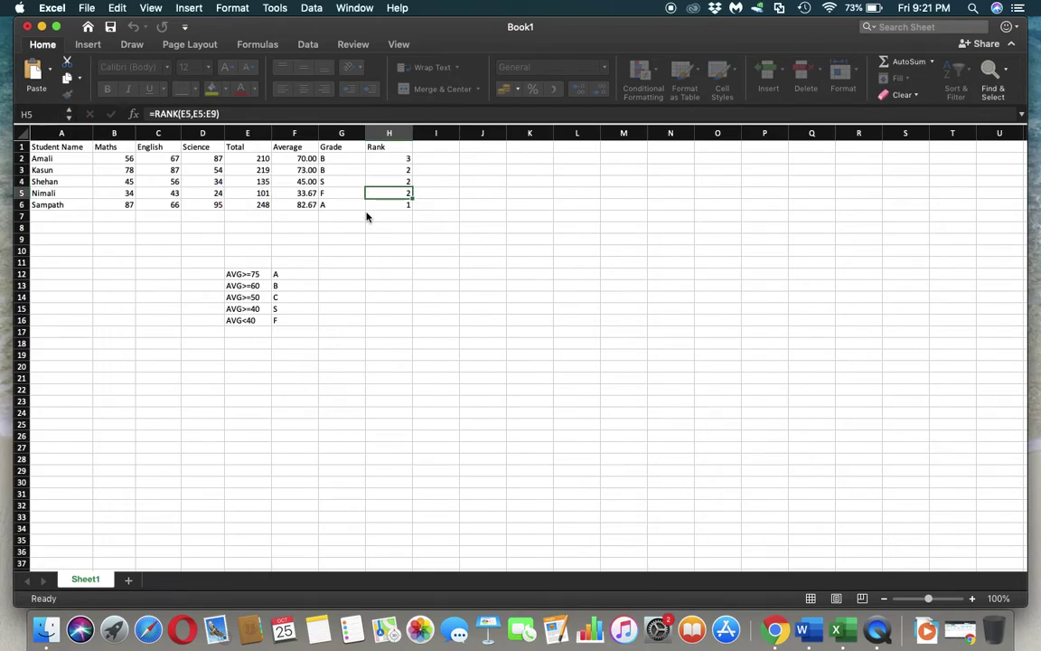
double_click(402, 192)
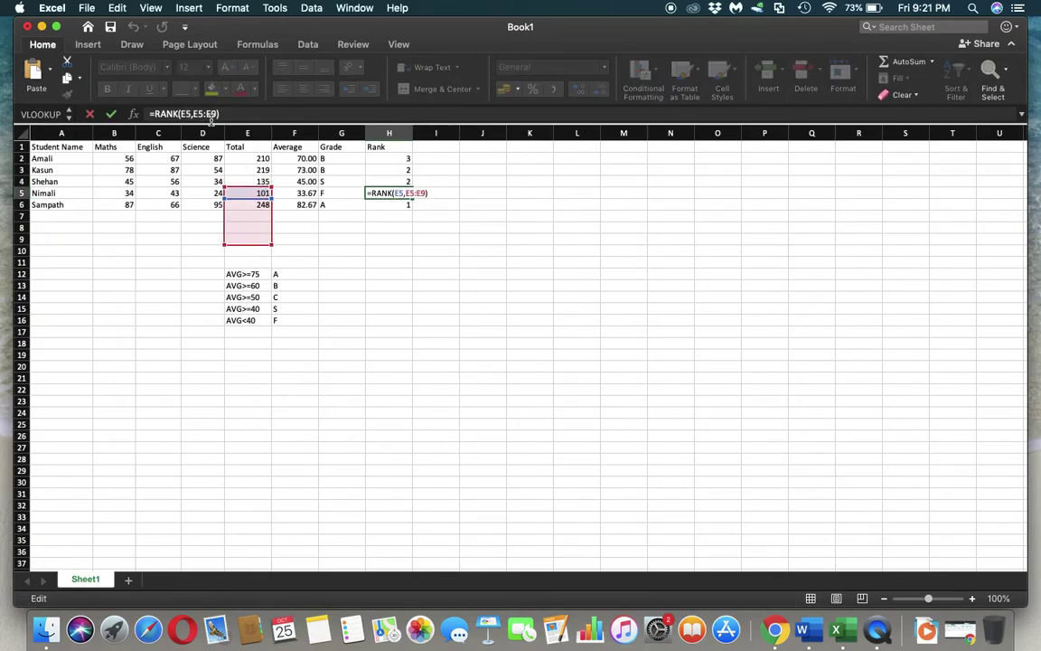
key(Return)
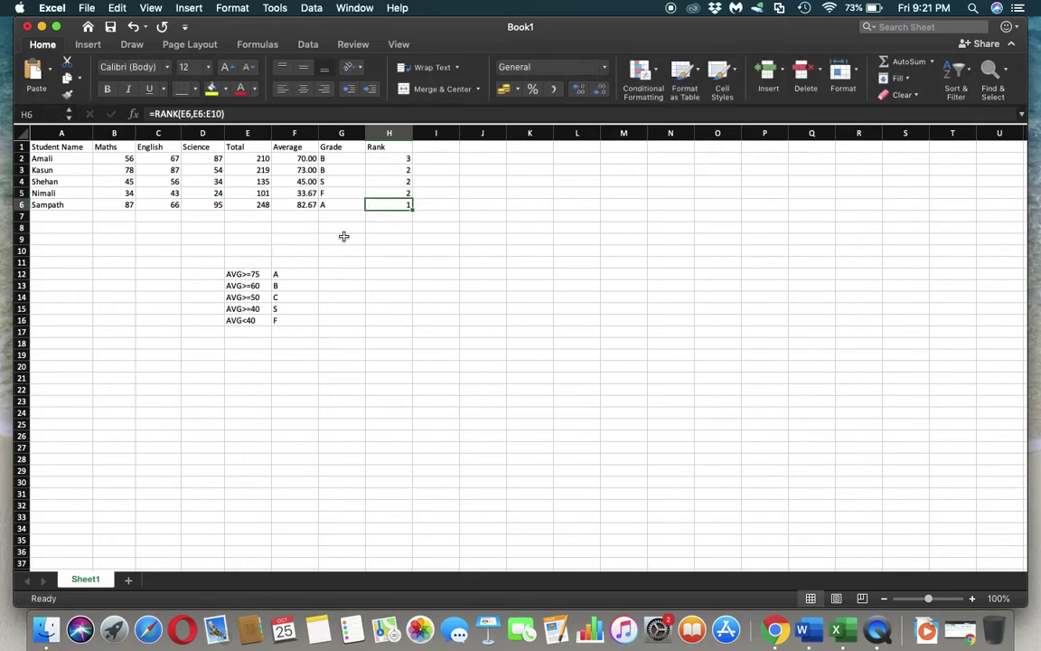
double_click(391, 205)
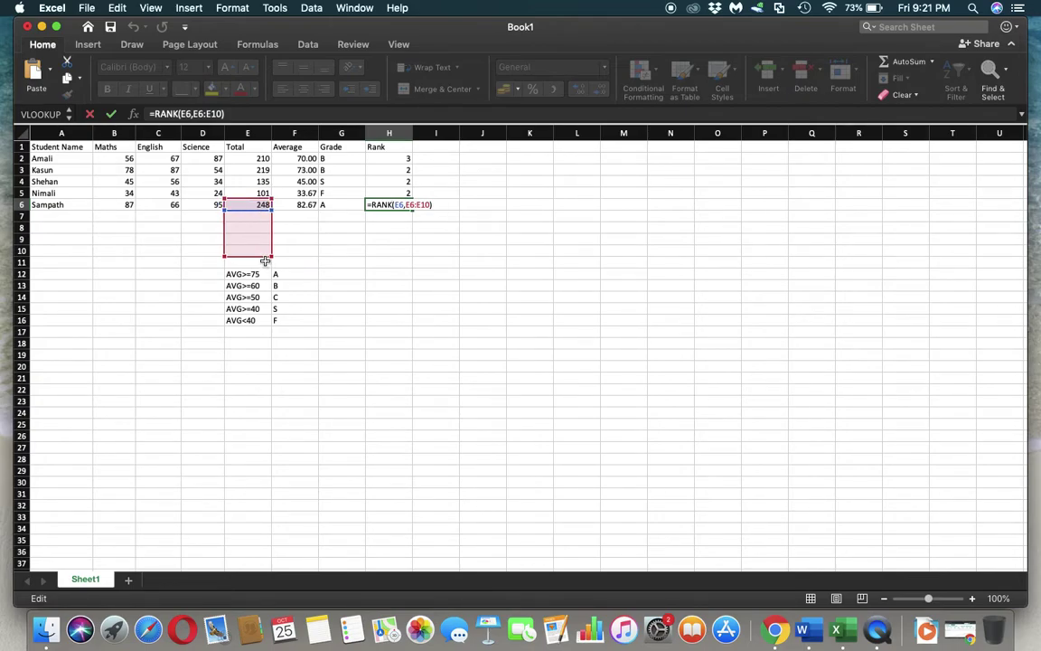
key(Return)
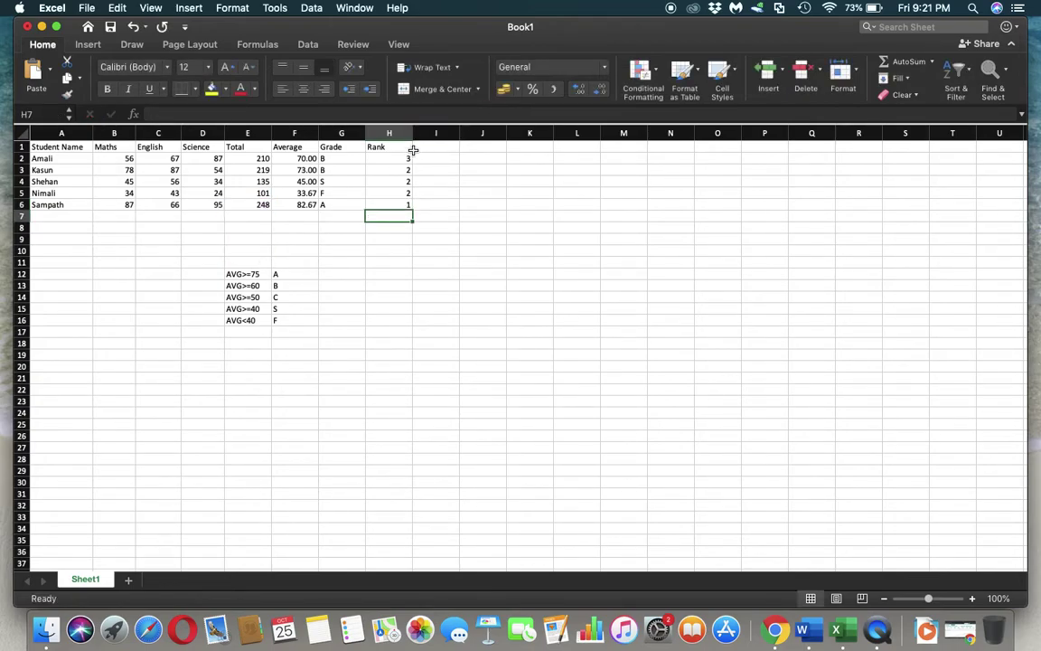
click(407, 158)
double_click(407, 159)
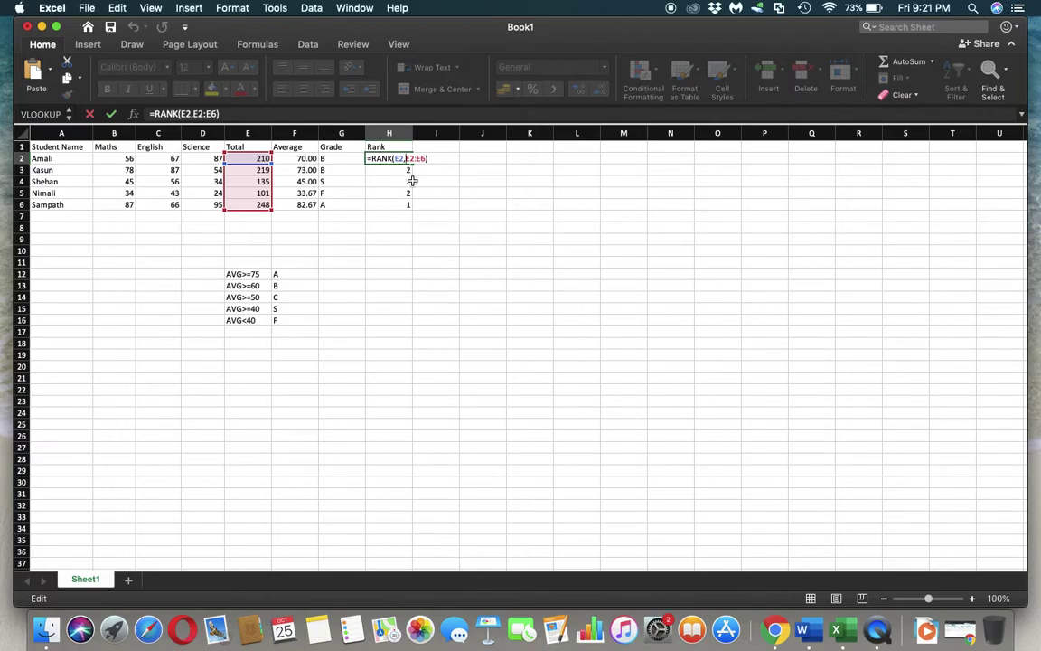
key(Return)
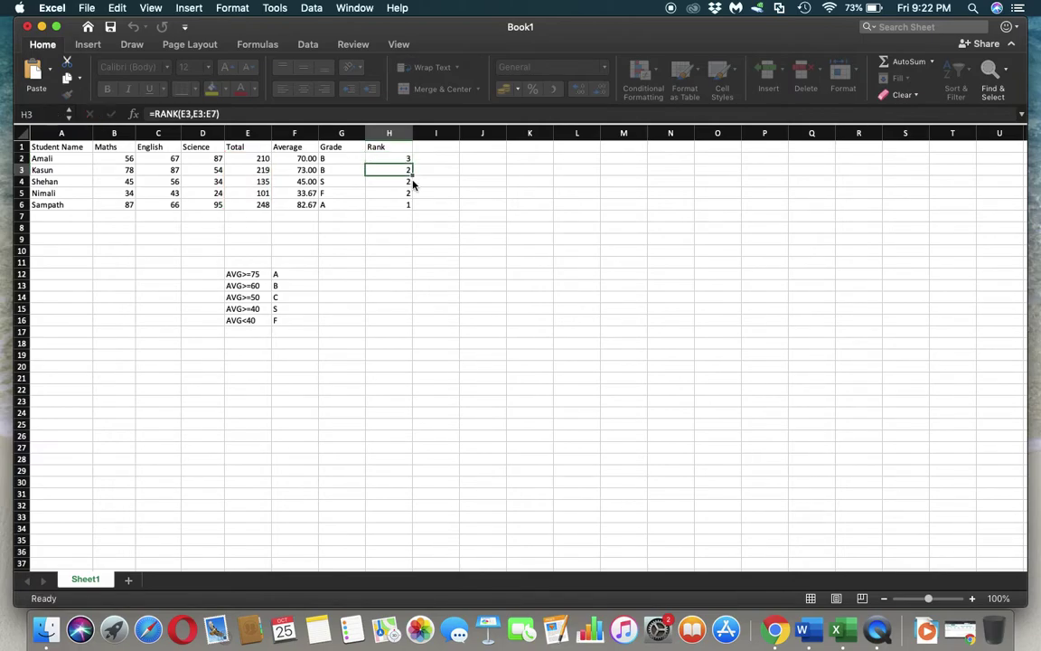
double_click(397, 158)
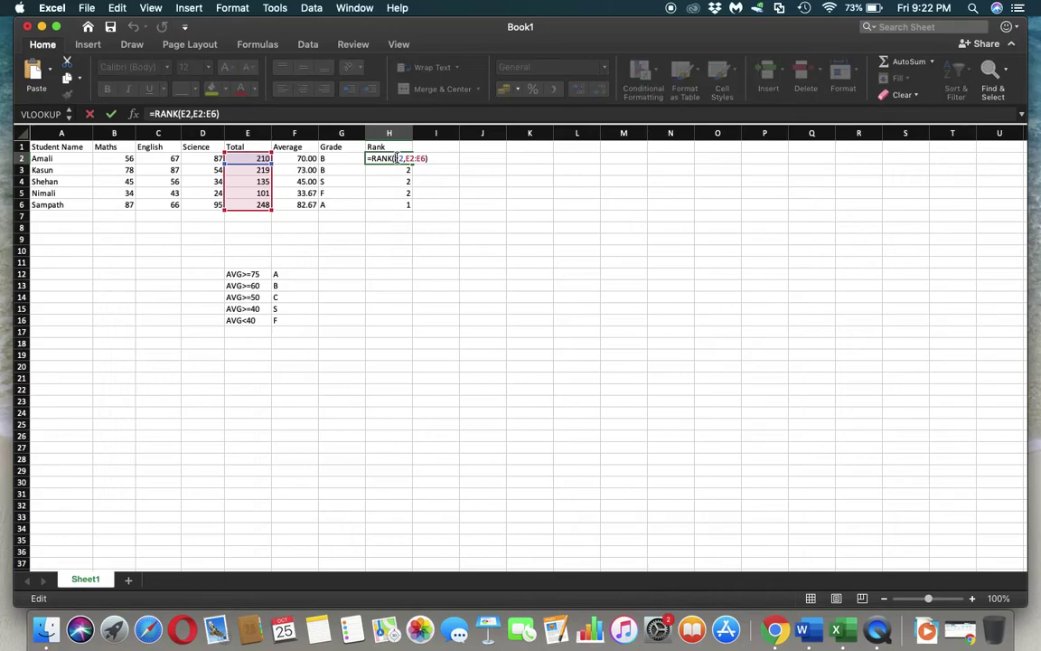
key(Return)
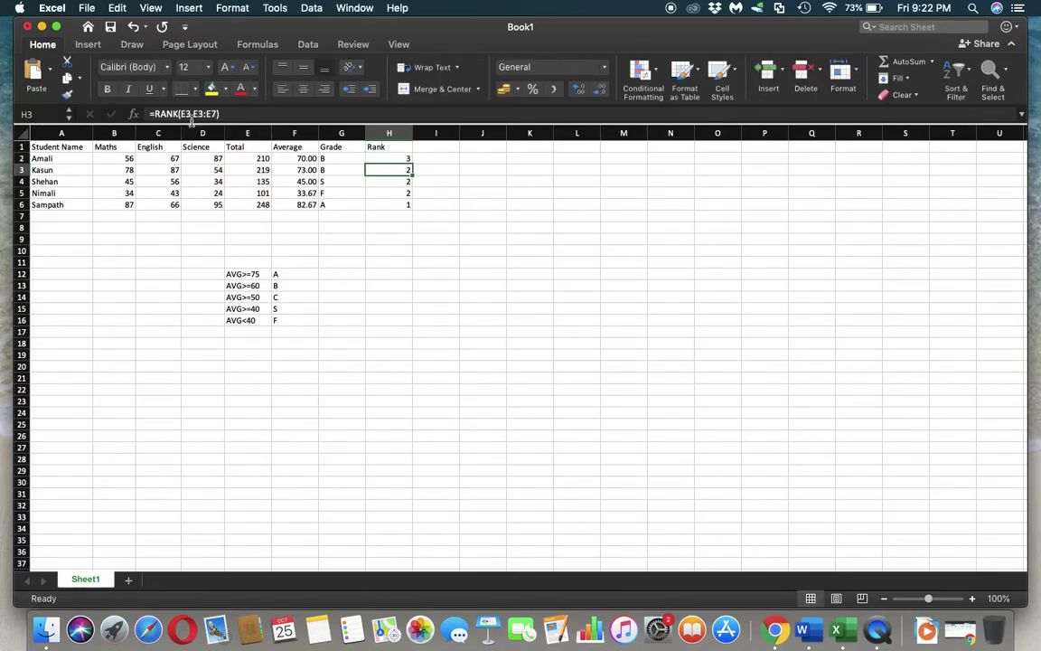
click(386, 181)
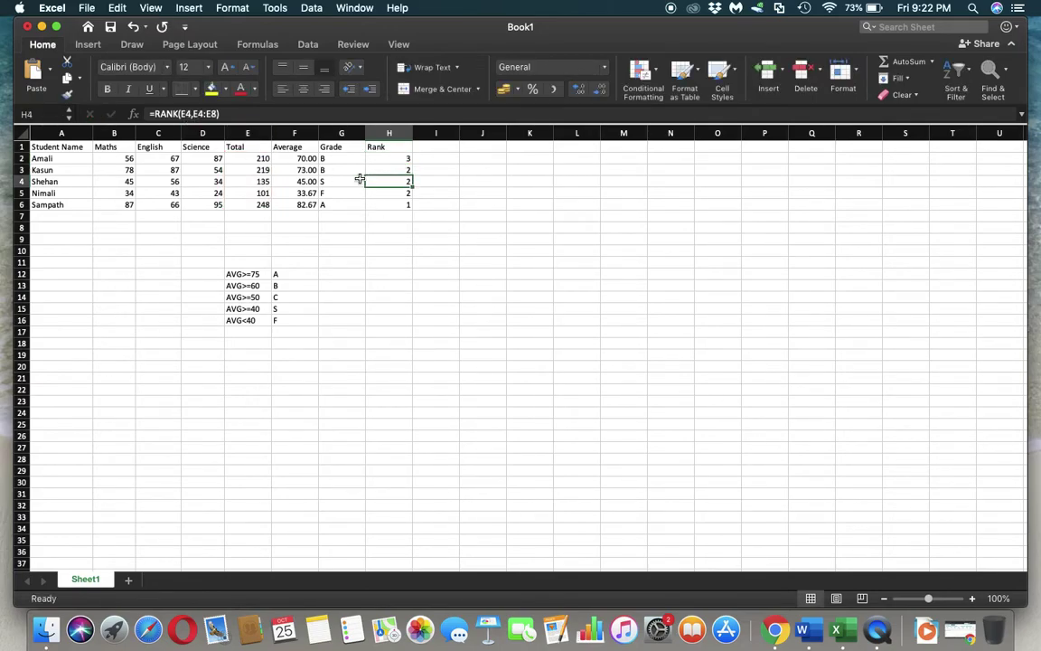
click(399, 195)
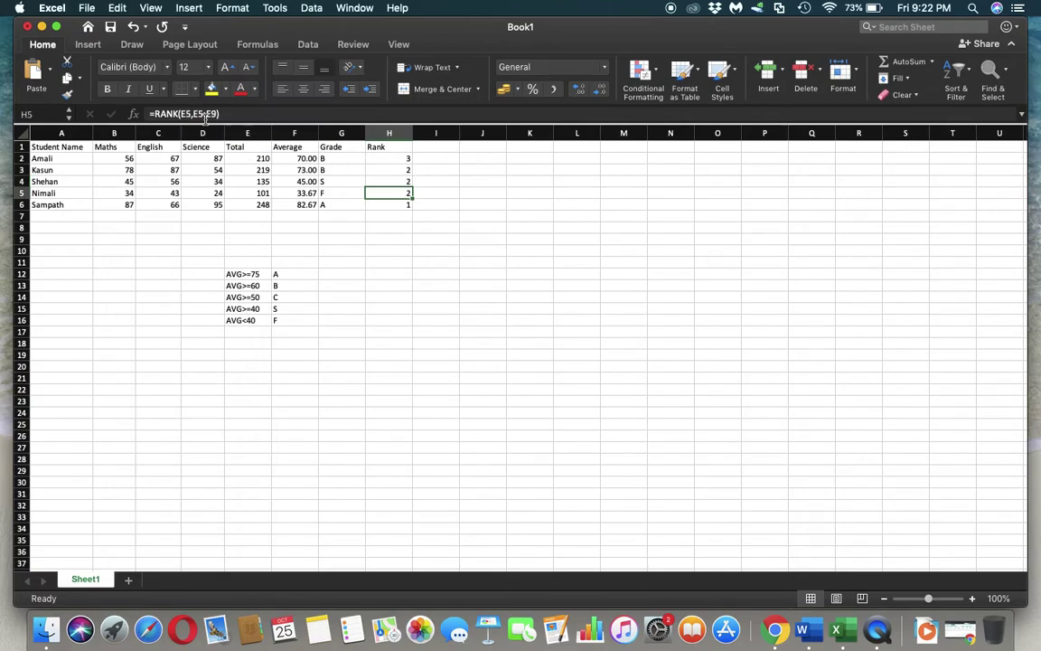
key(Down)
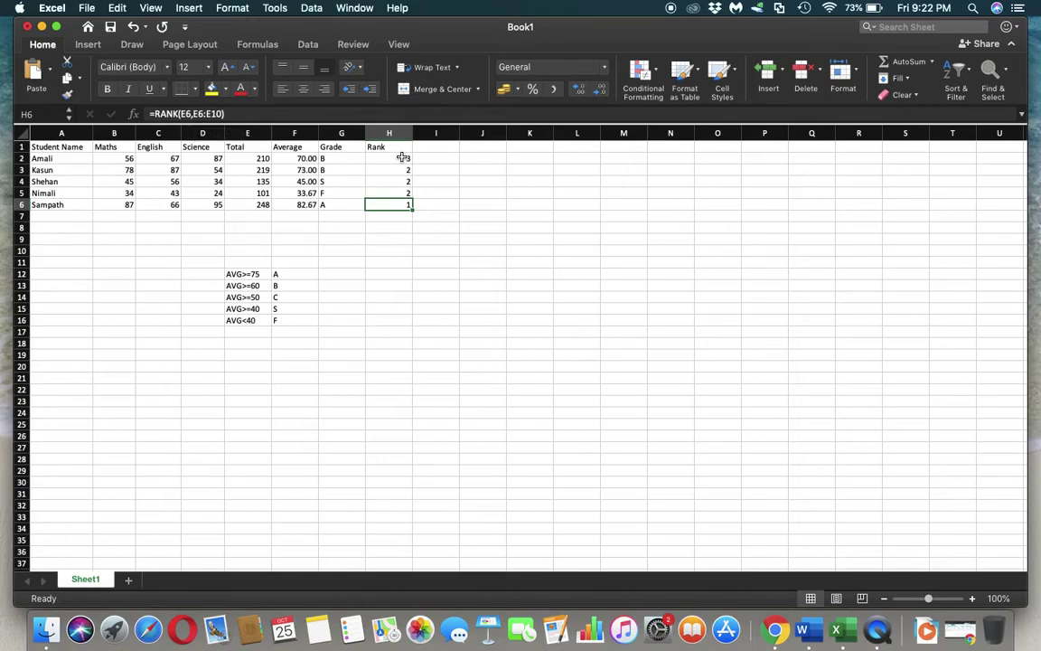
key(Up)
key(Up)
key(Up)
key(Up)
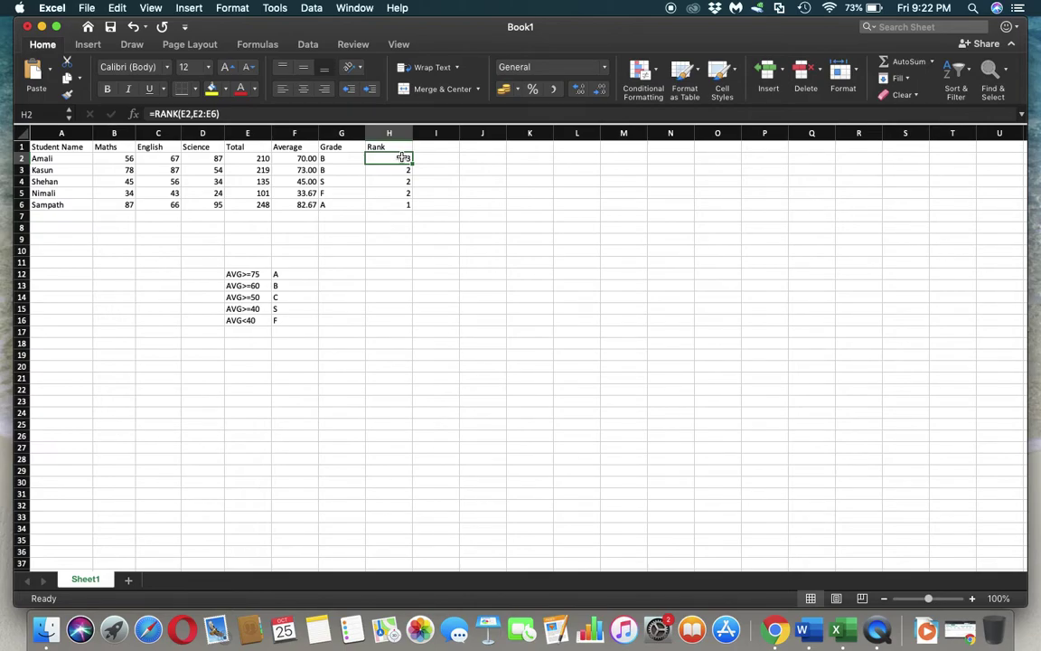
double_click(403, 157)
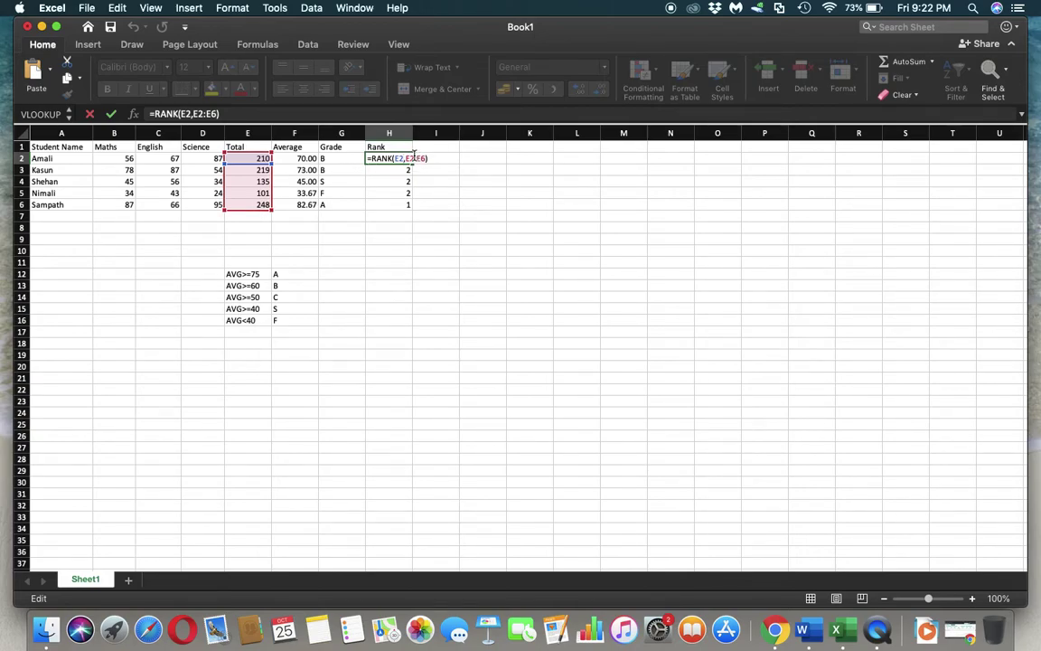
key(Return)
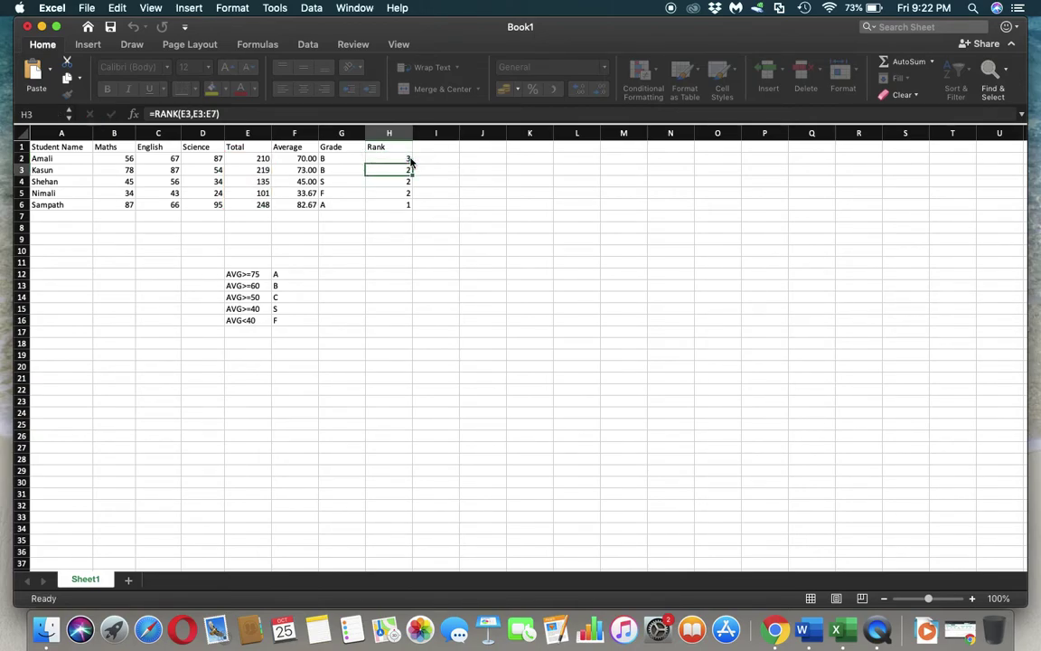
click(400, 183)
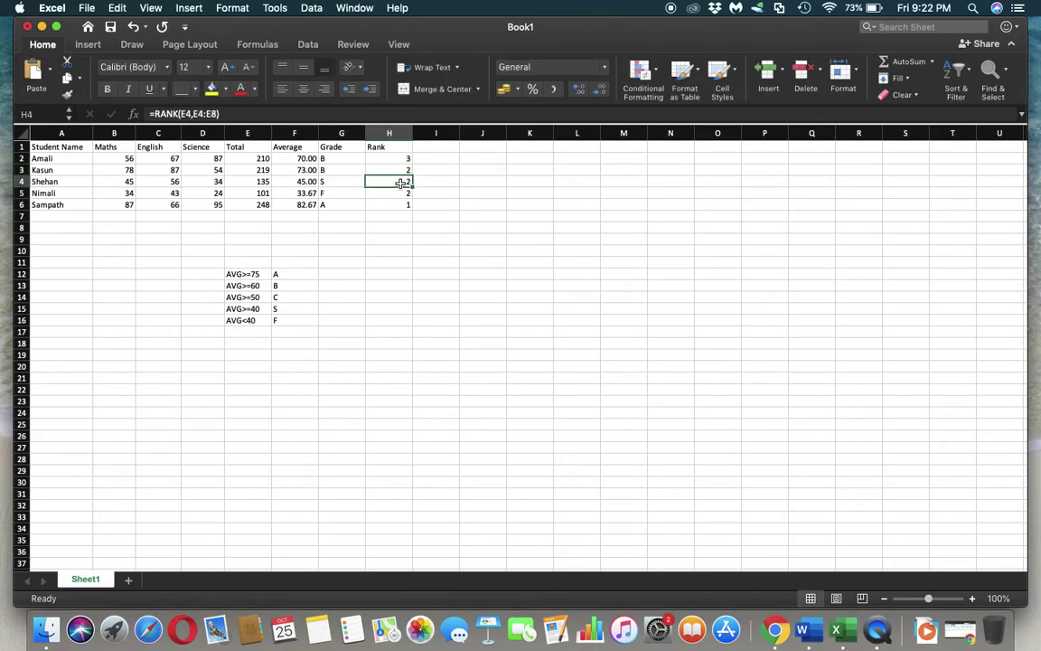
key(Down)
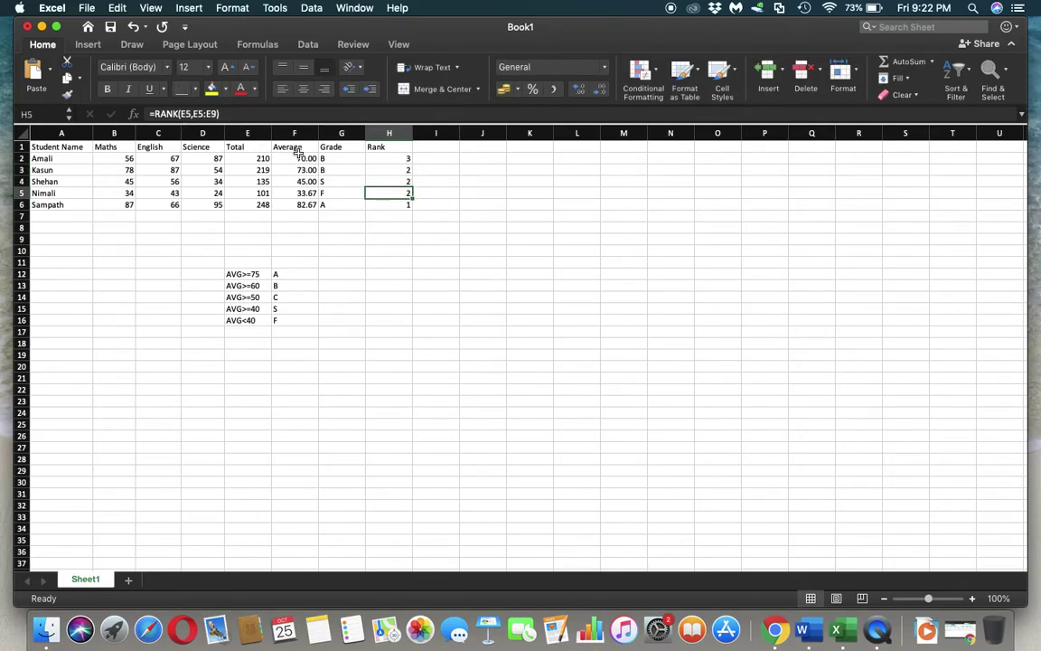
key(Up)
key(Up)
key(Up)
key(Up)
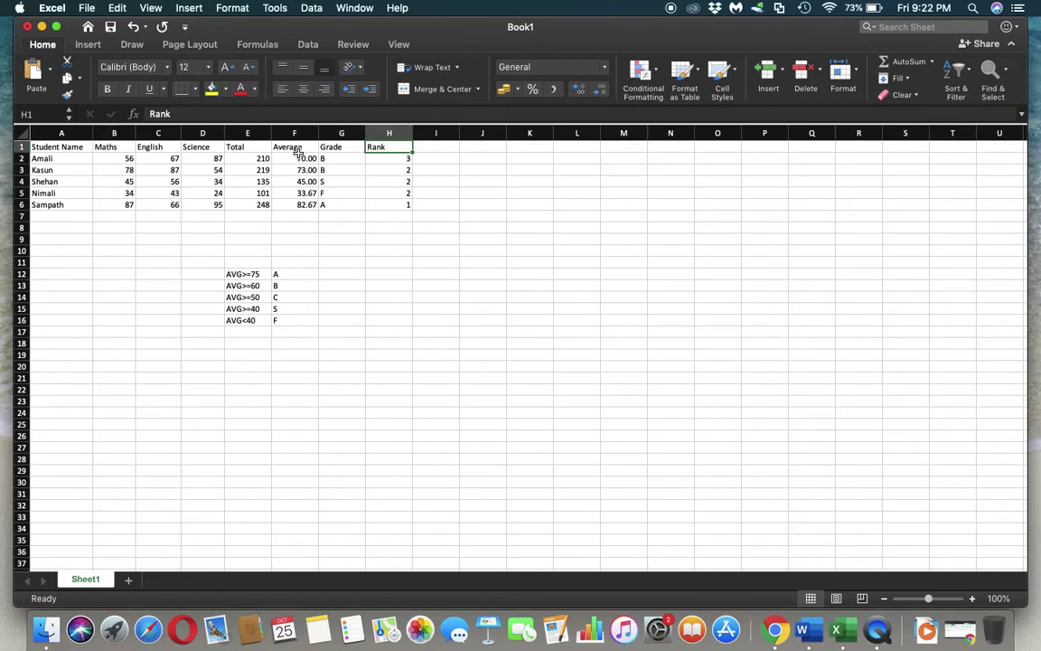
key(Down)
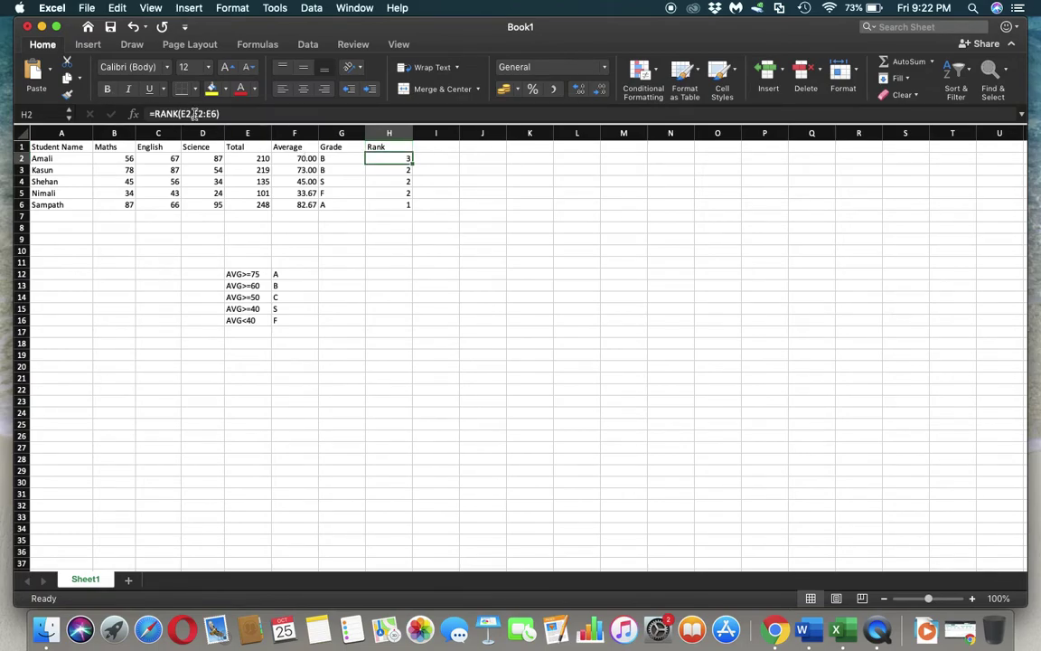
key(Down)
key(Down)
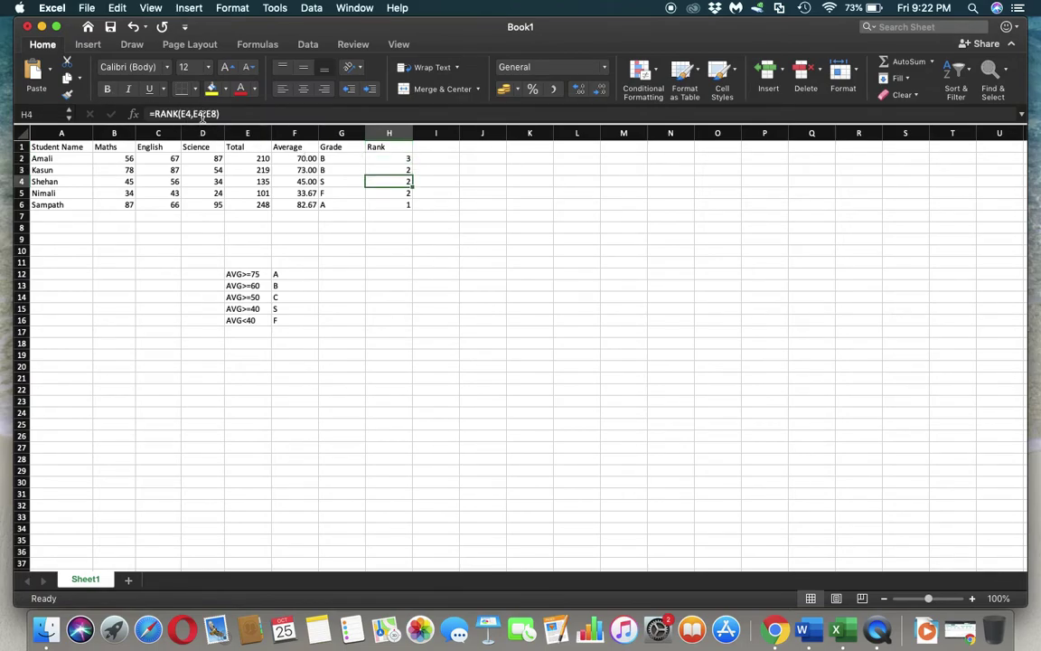
key(Up)
key(Up)
key(Up)
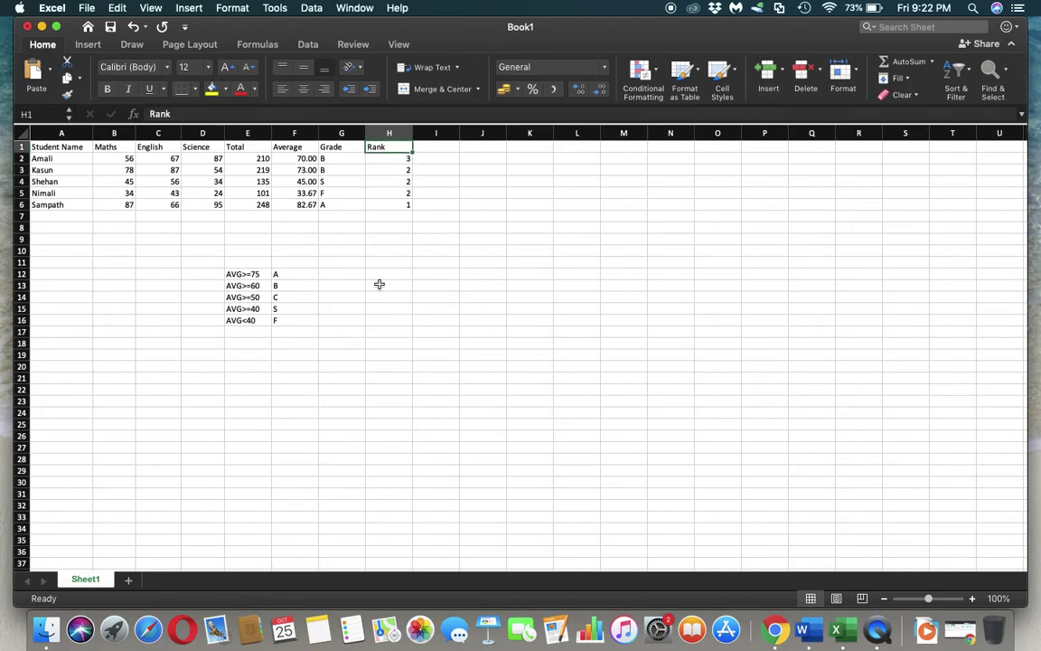
click(405, 157)
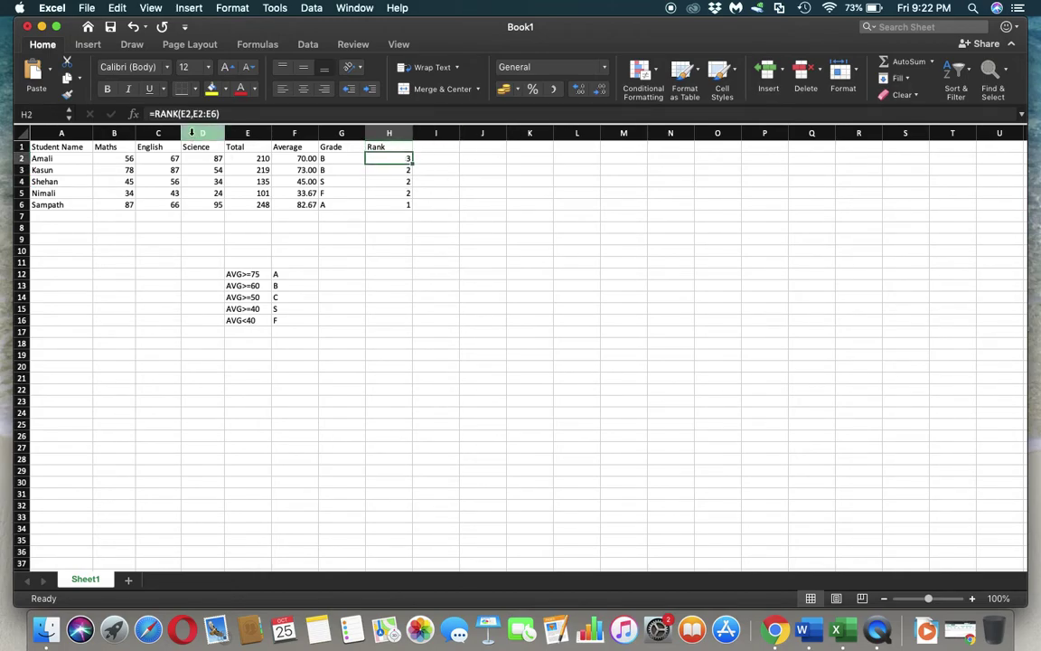
key(Down)
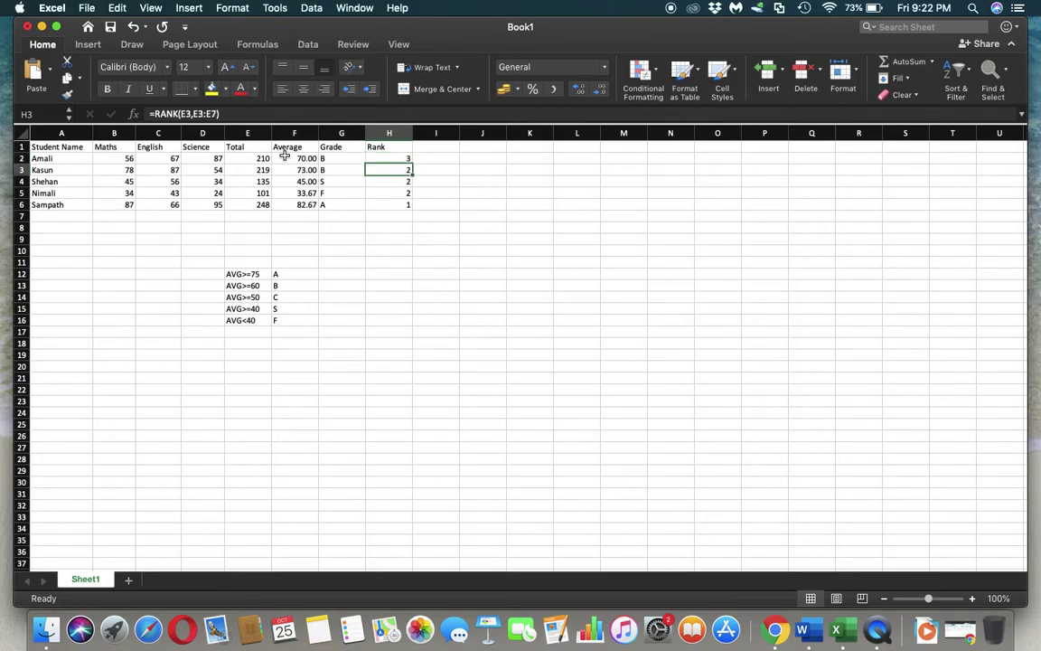
key(Down)
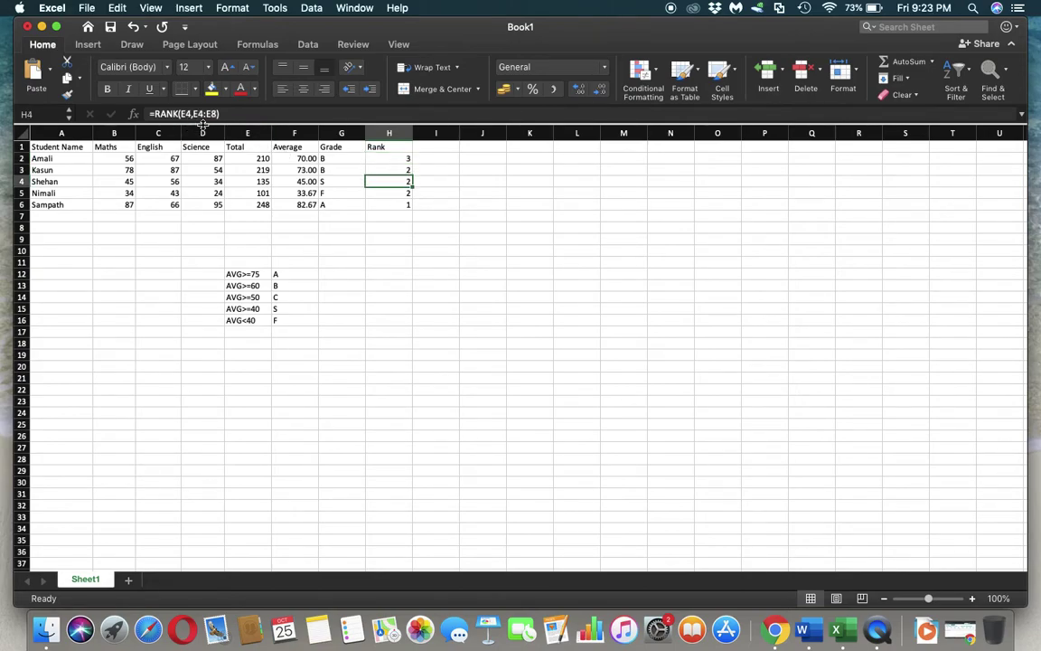
key(Up)
key(Up)
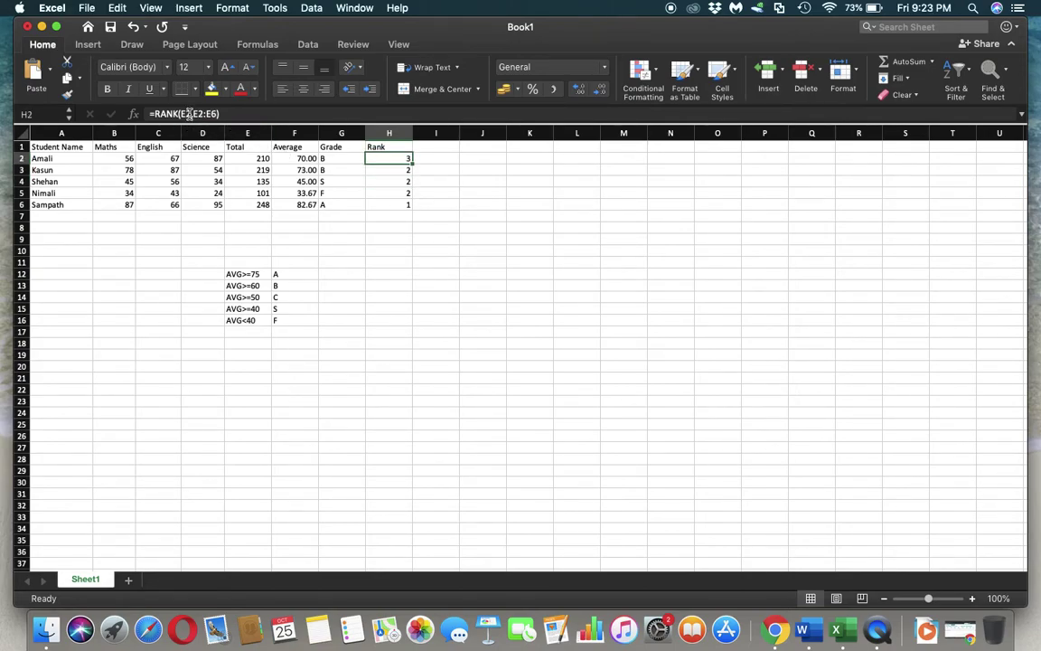
Lock the first row of H2's rank range, making it E$2:E6
double_click(377, 159)
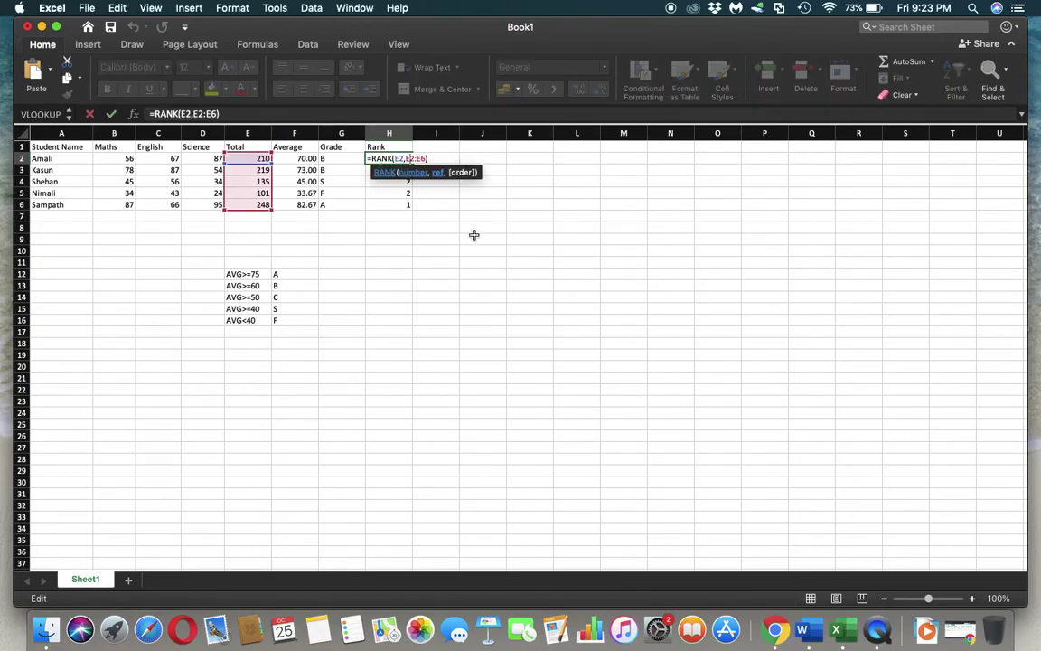
text($)
click(409, 158)
text($E$)
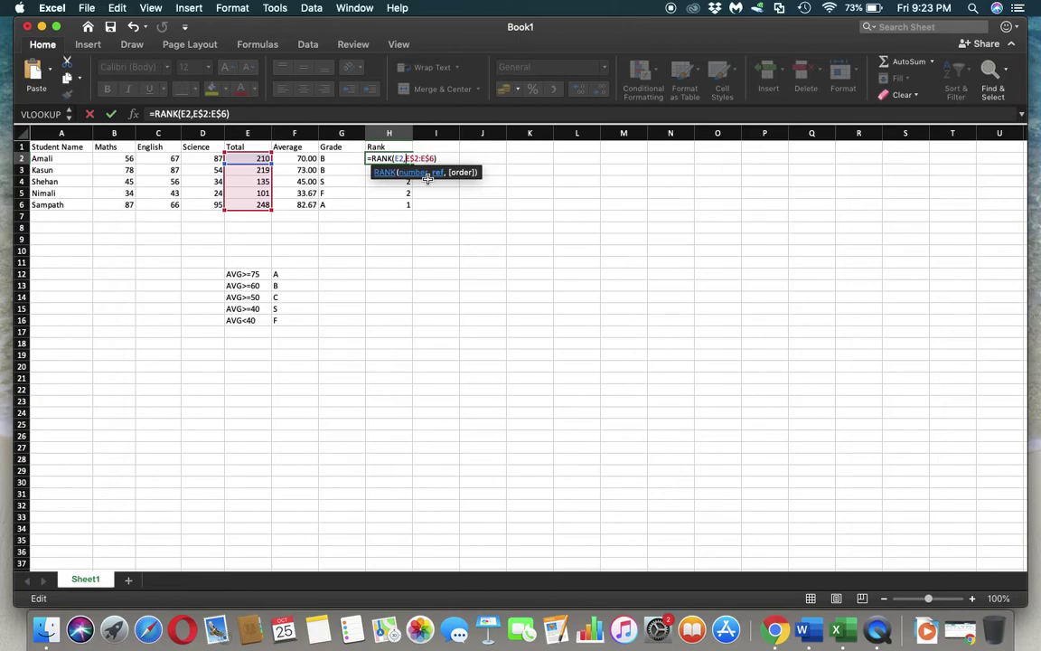
Correct H2 to =RANK(E2,E$2:E$6), anchoring only the row references of the Total range
text($E)
text($)
key(BackSpace)
key(Return)
Fill the H2 RANK formula down through H6
click(400, 157)
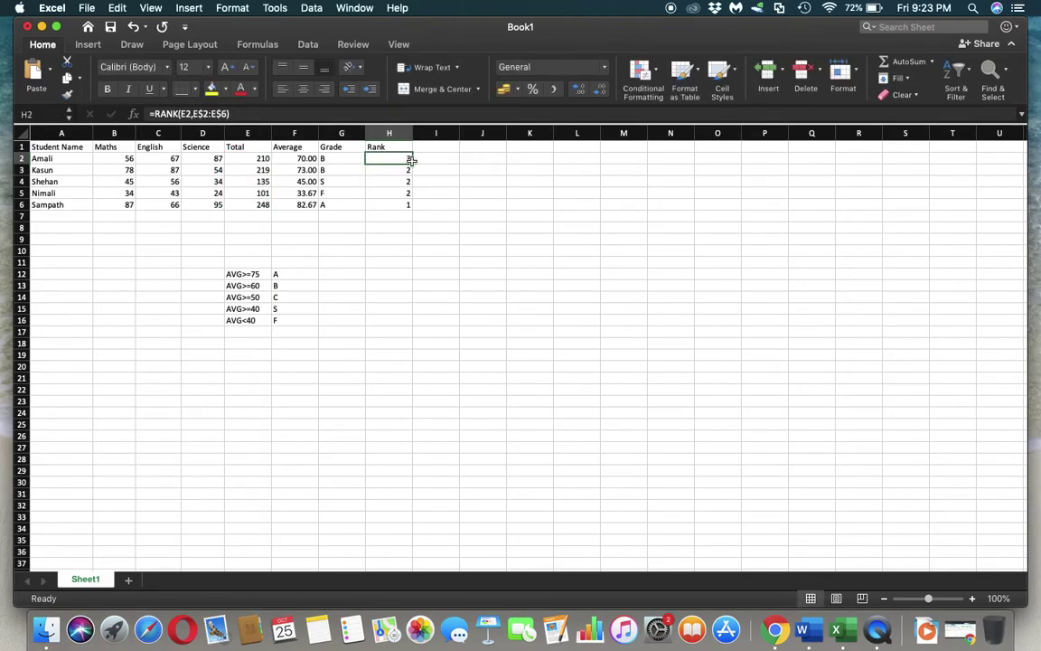
drag(411, 163, 412, 207)
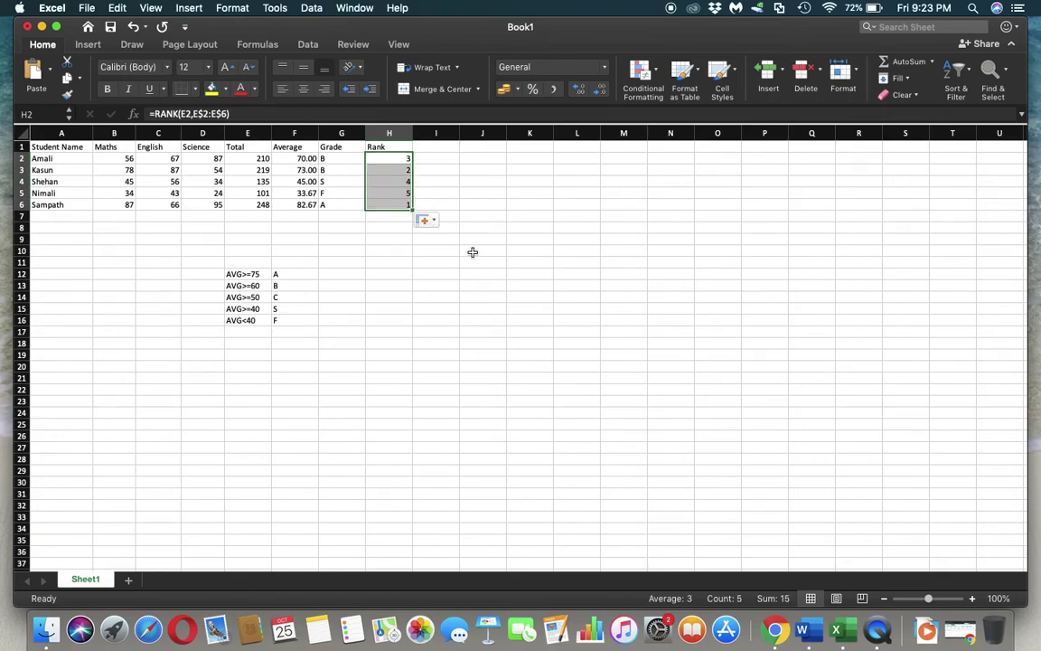
click(472, 252)
Verify each copied RANK formula in H2:H6 references E$2:E$6, giving ranks 3, 2, 4, 5, 1
click(397, 169)
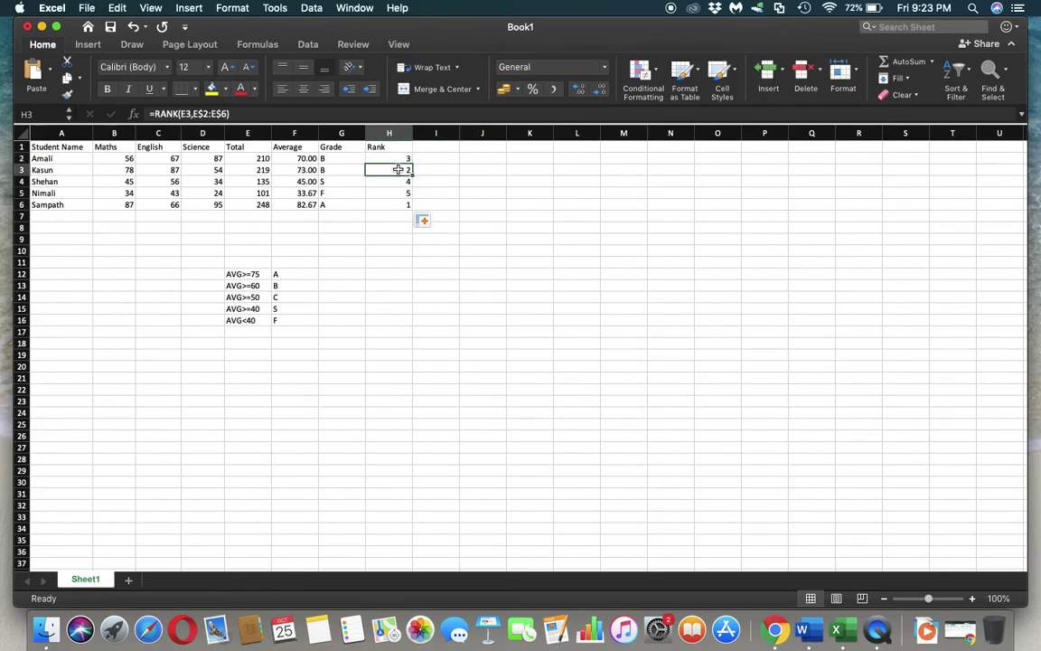
key(Down)
key(Down)
key(Down)
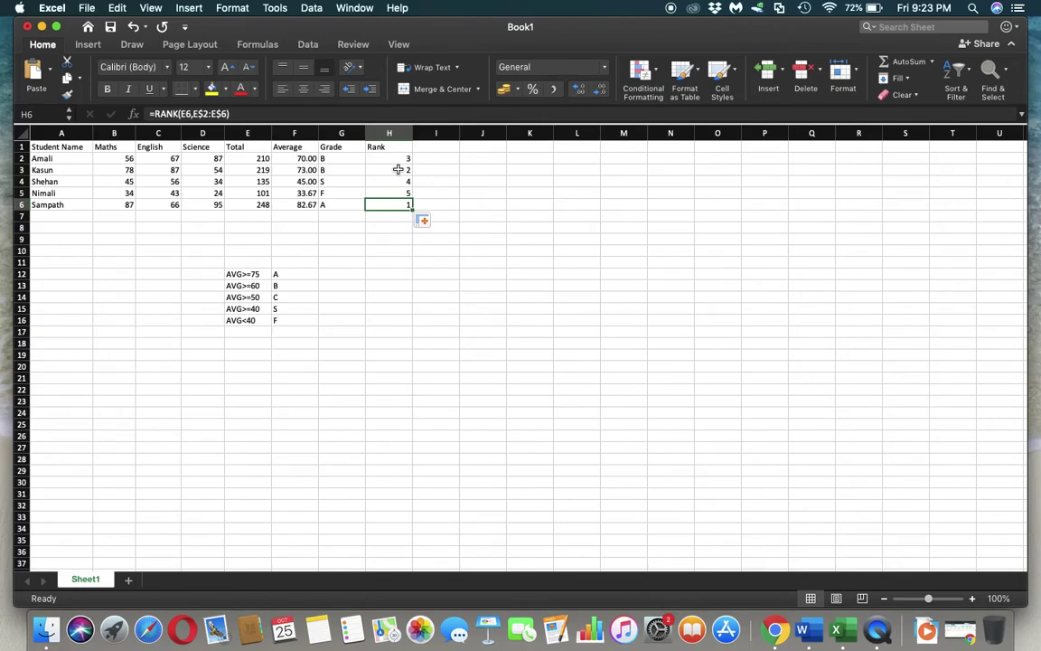
key(Up)
key(Up)
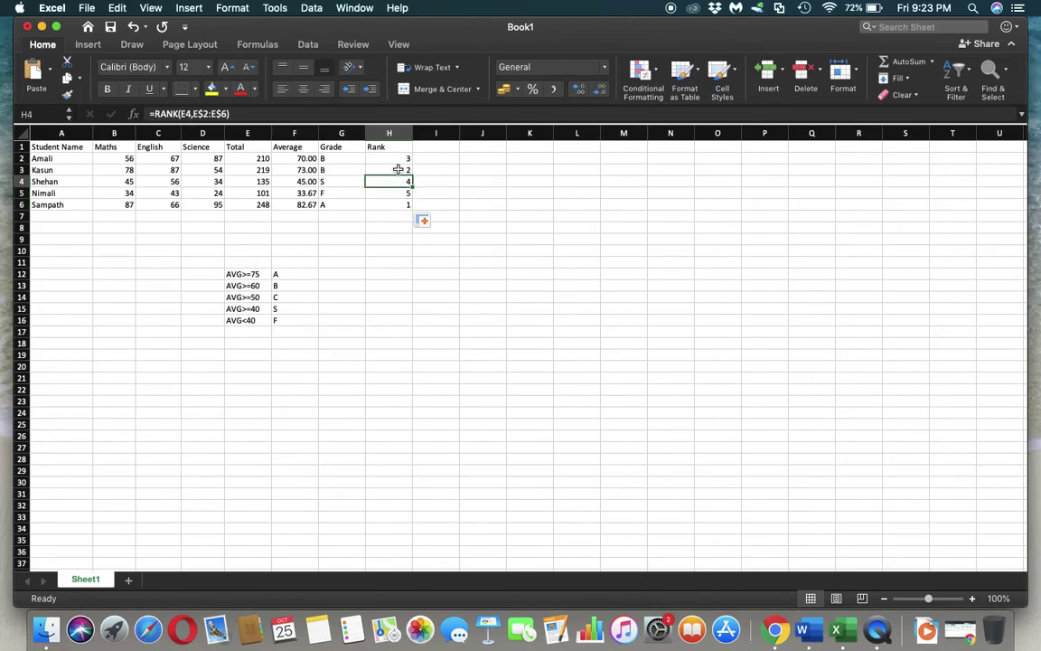
key(Up)
key(Up)
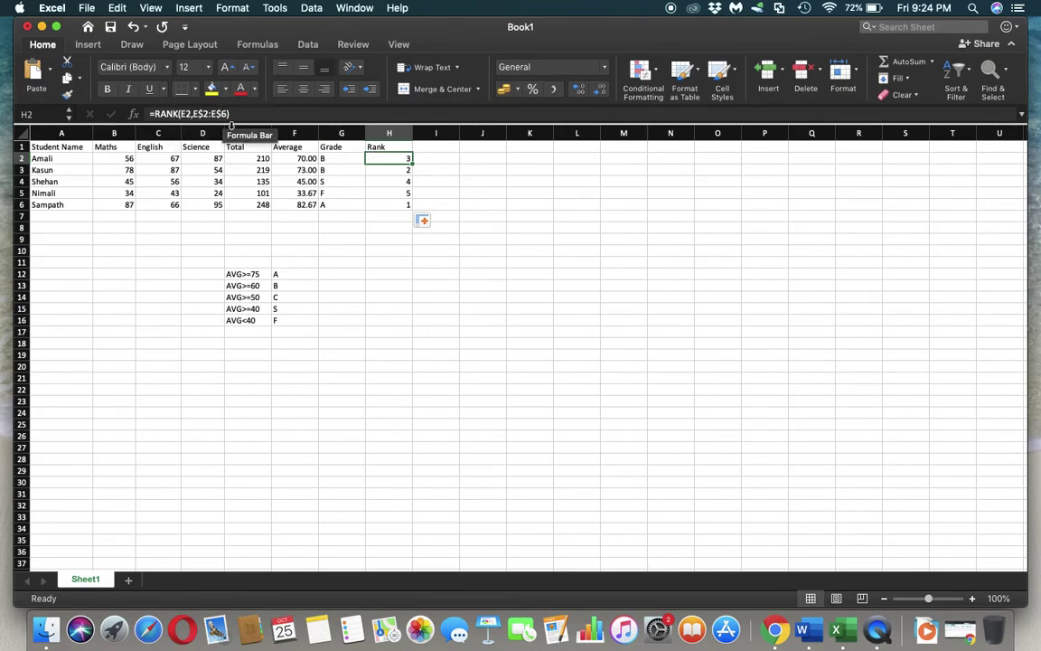
key(Down)
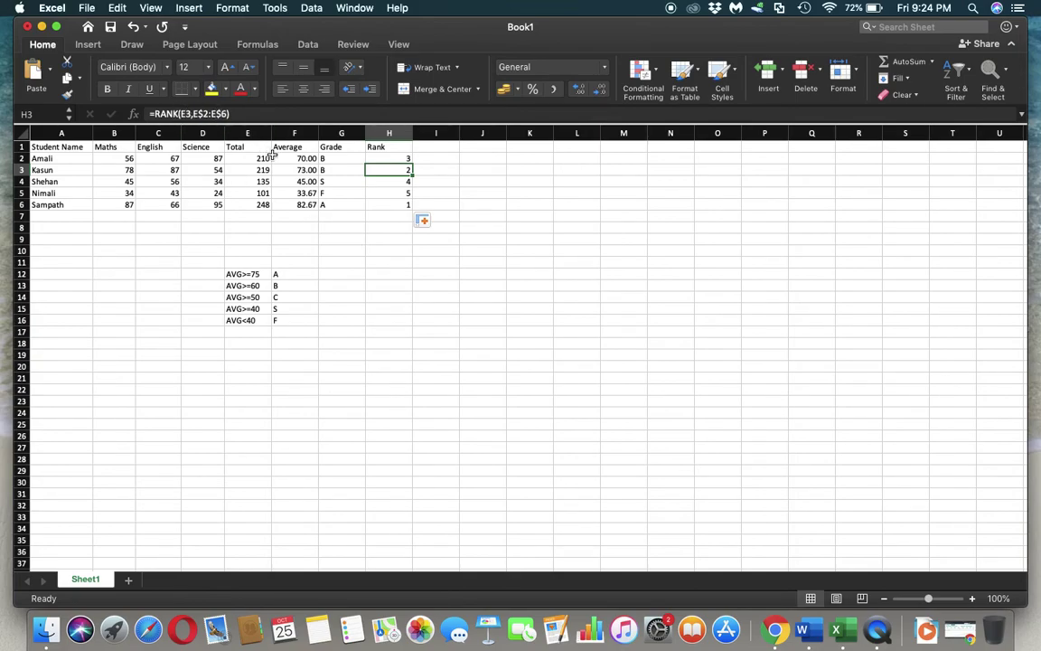
key(Down)
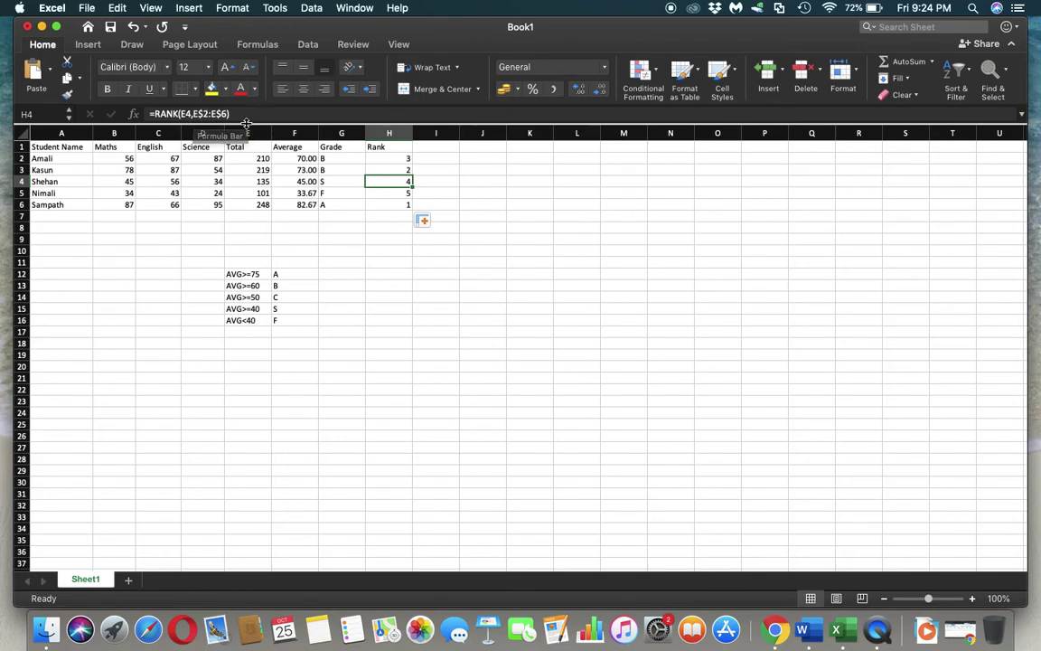
key(Down)
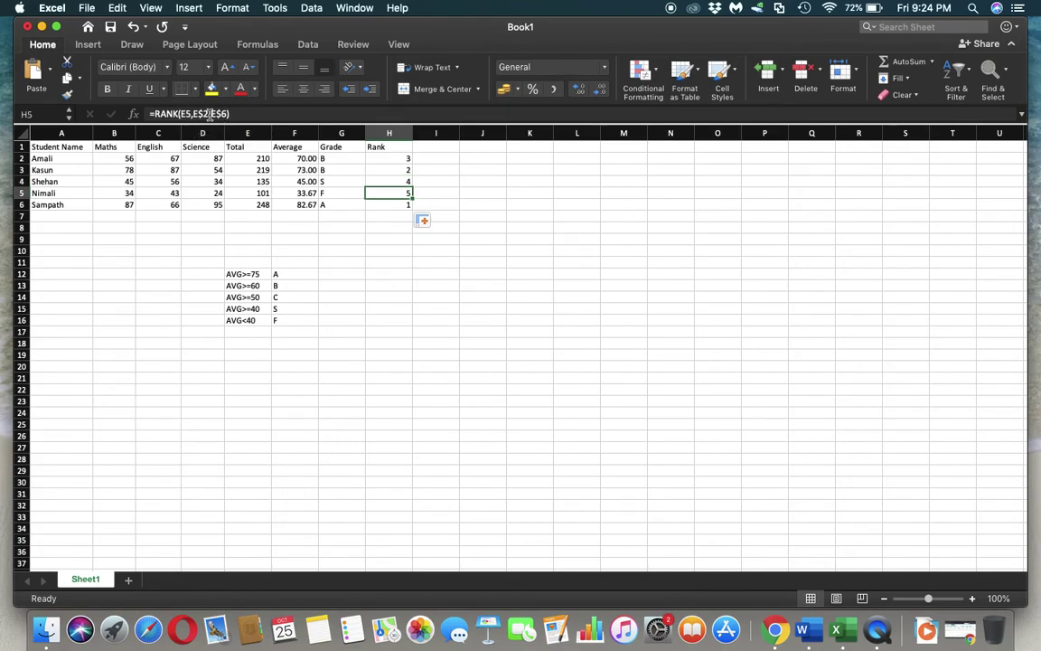
key(Down)
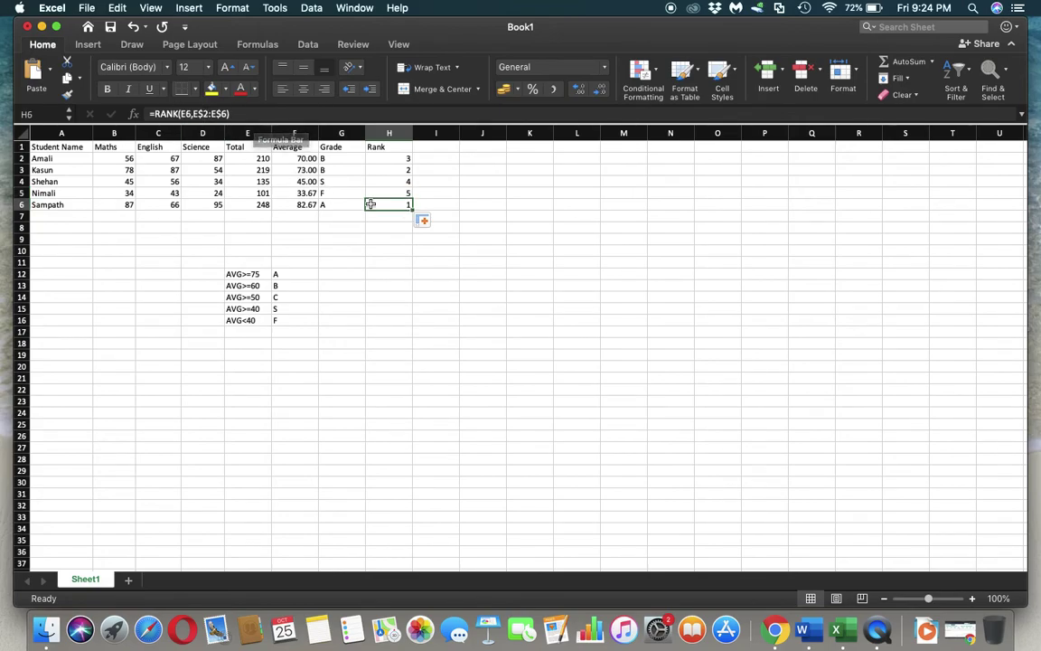
click(403, 230)
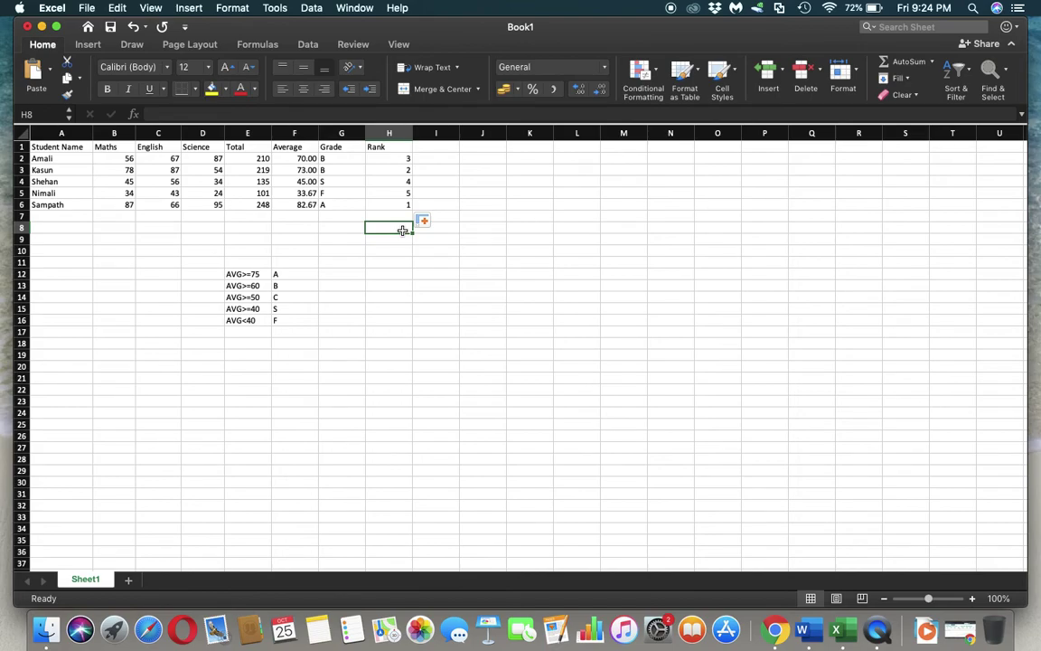
Review the IF grade formulas in G2:G6 and H2's RANK formula, then switch to QuickTime Player
click(403, 158)
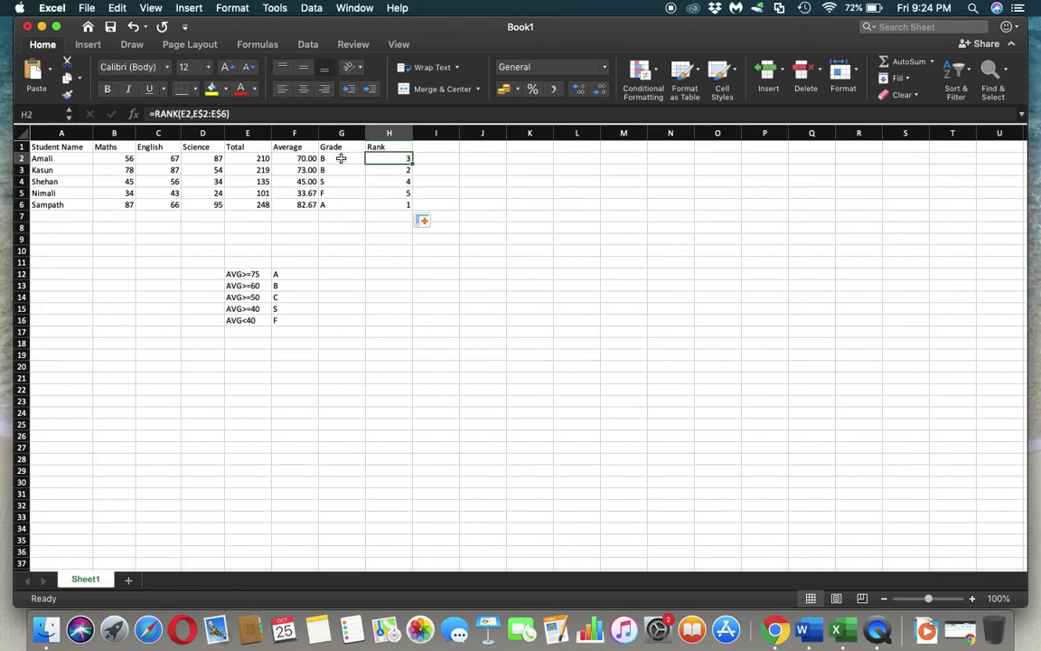
click(340, 158)
key(Down)
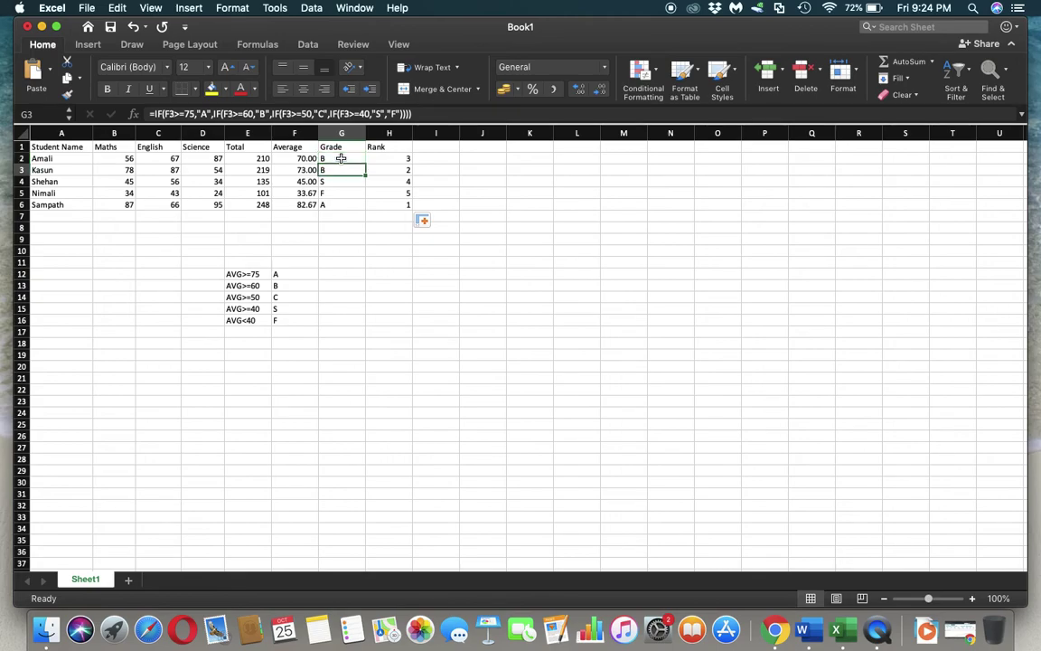
key(Down)
key(Down)
key(Down)
key(Up)
key(Up)
key(Up)
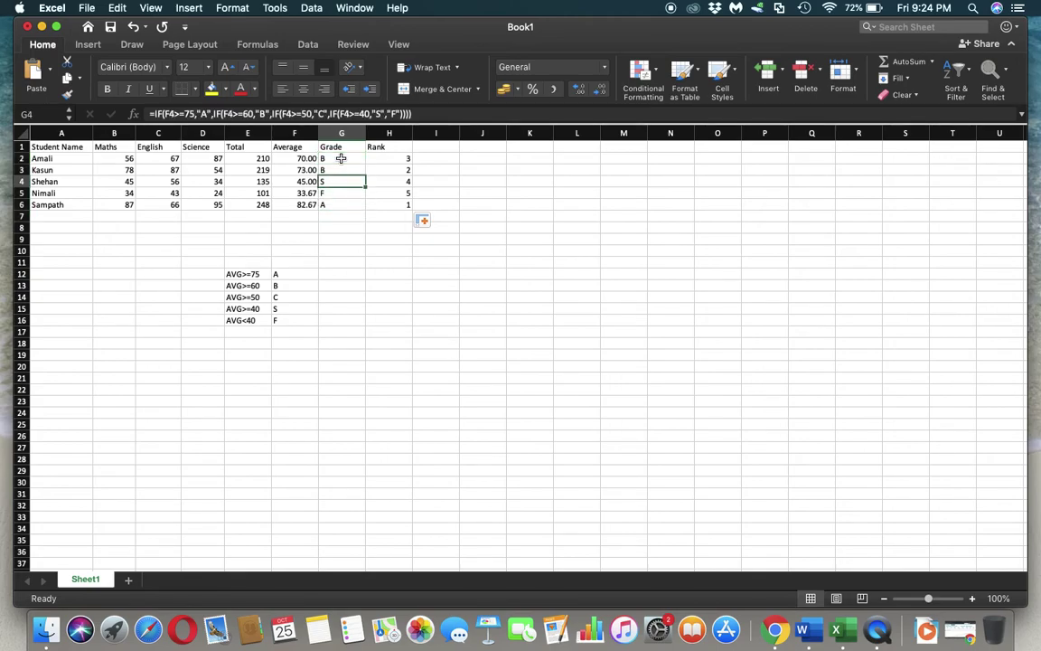
key(Up)
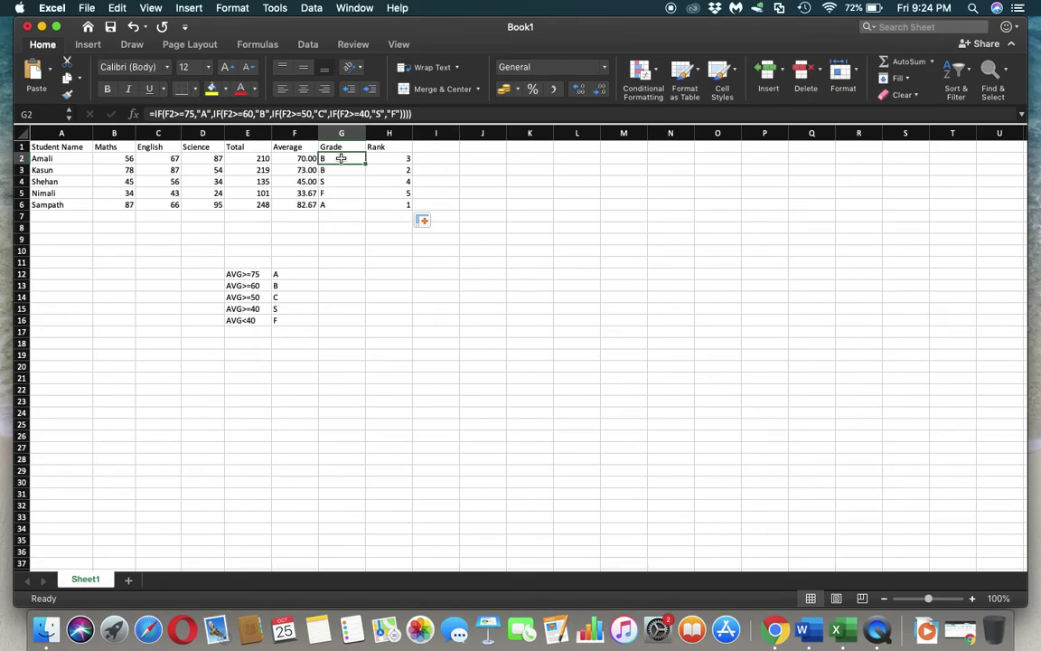
key(Down)
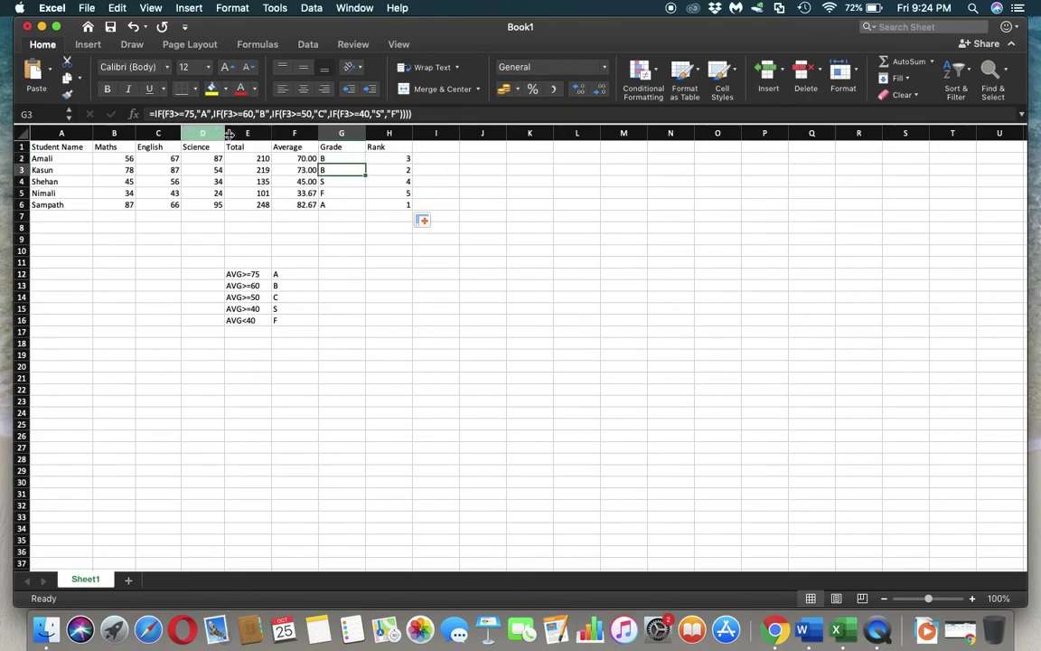
key(Down)
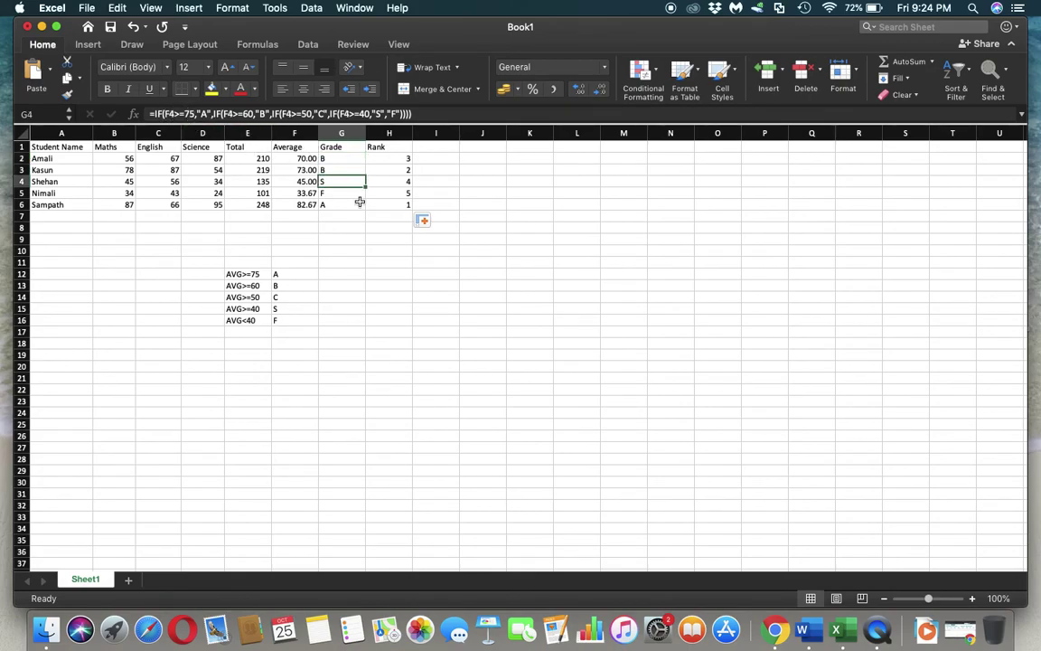
click(394, 159)
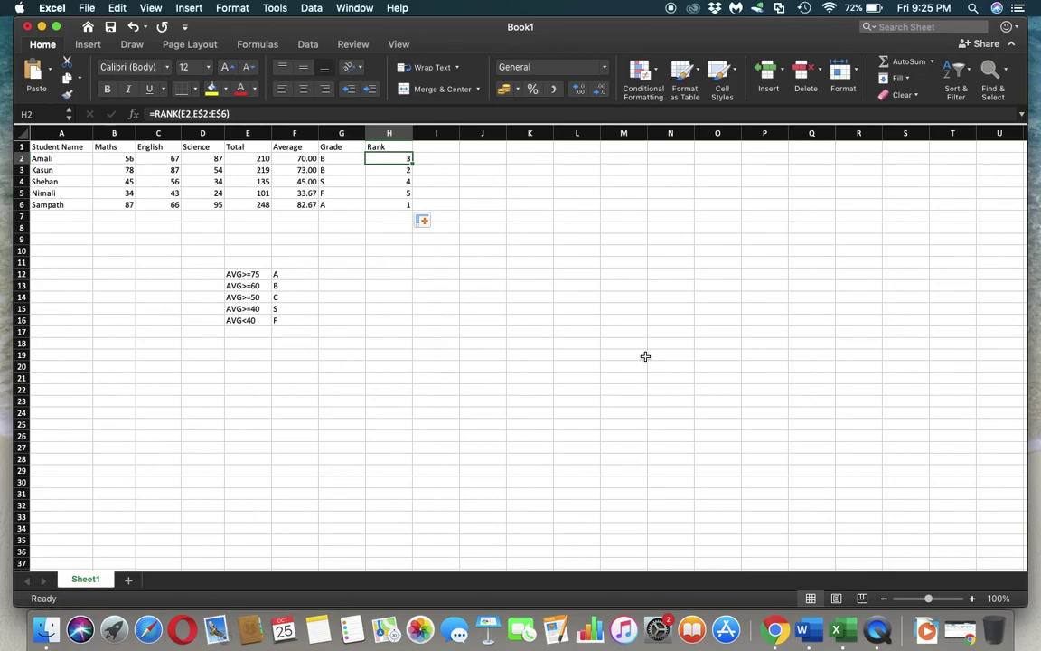
click(875, 623)
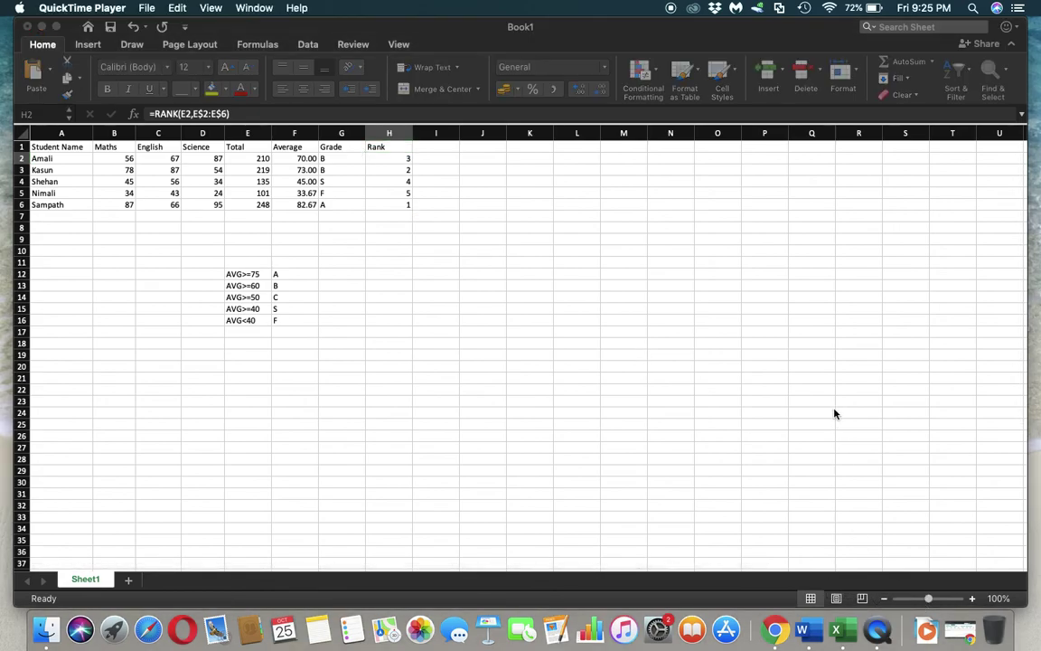